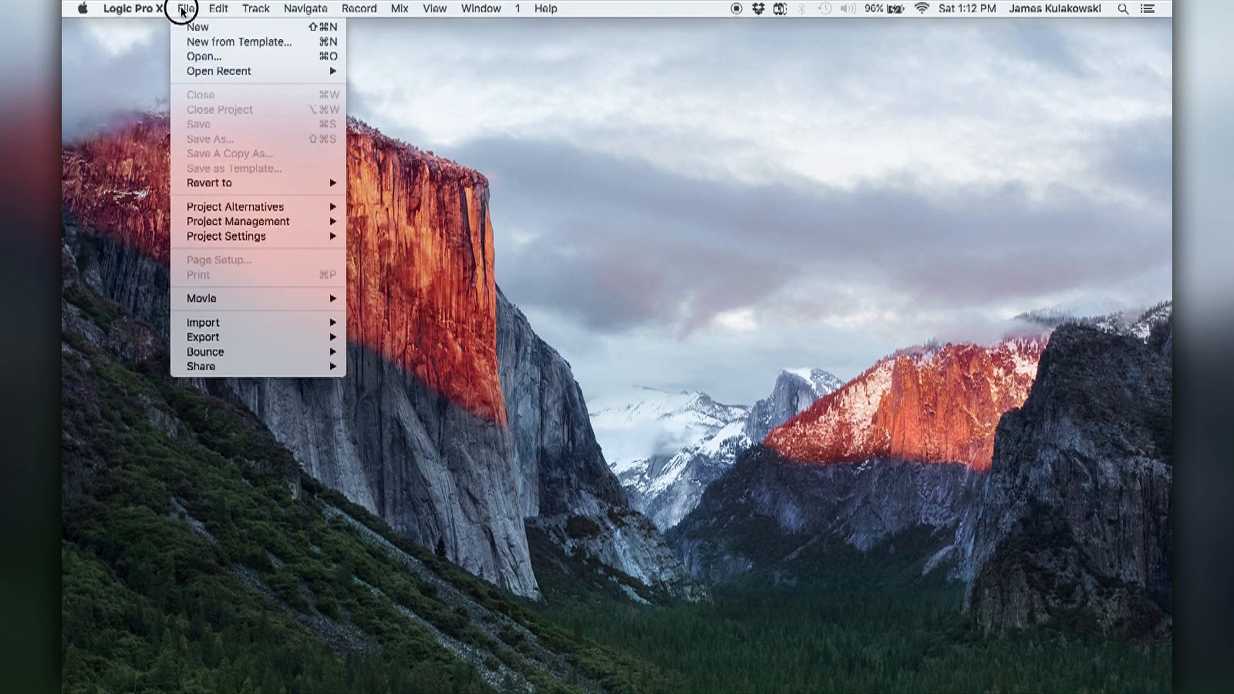
Create a new project from the Chiptune Course template in My Templates.
click(195, 42)
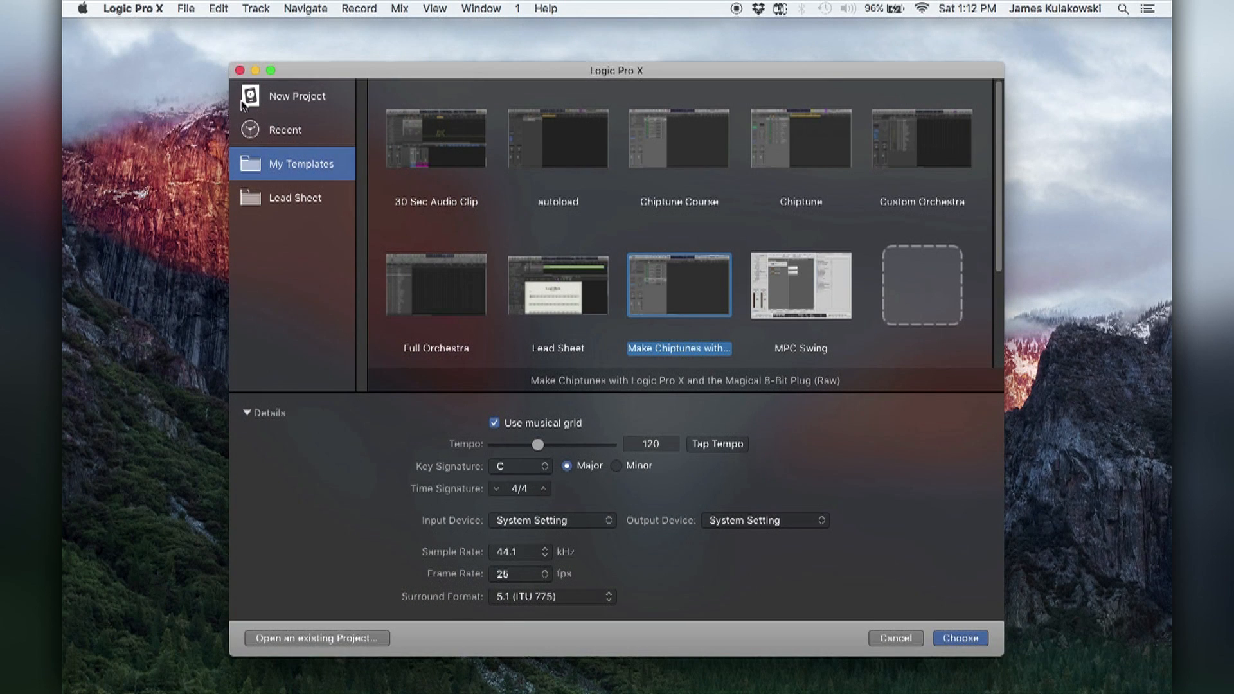
click(278, 103)
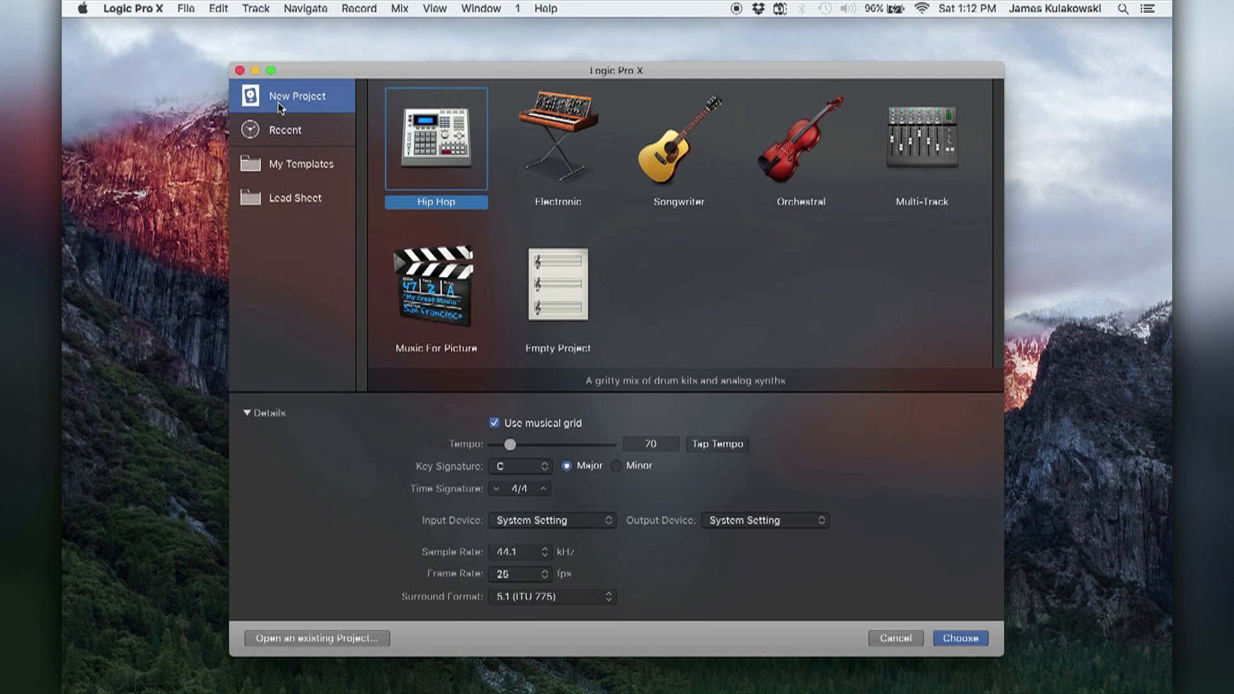
click(279, 126)
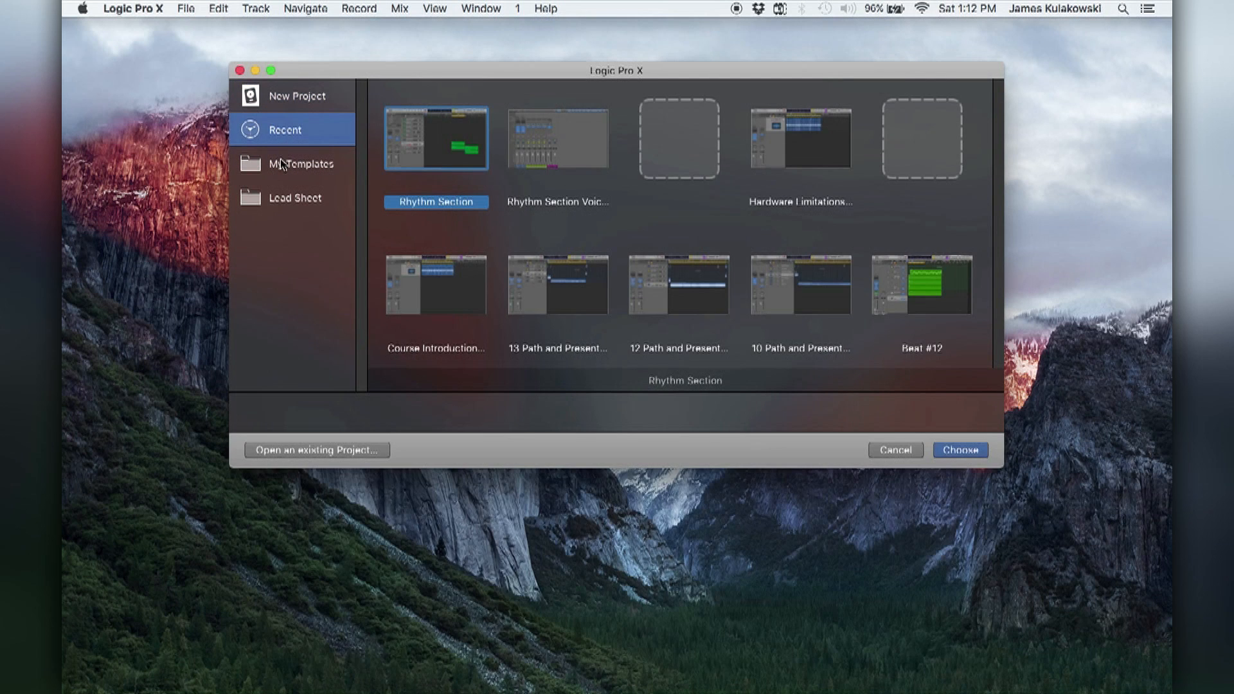
click(282, 164)
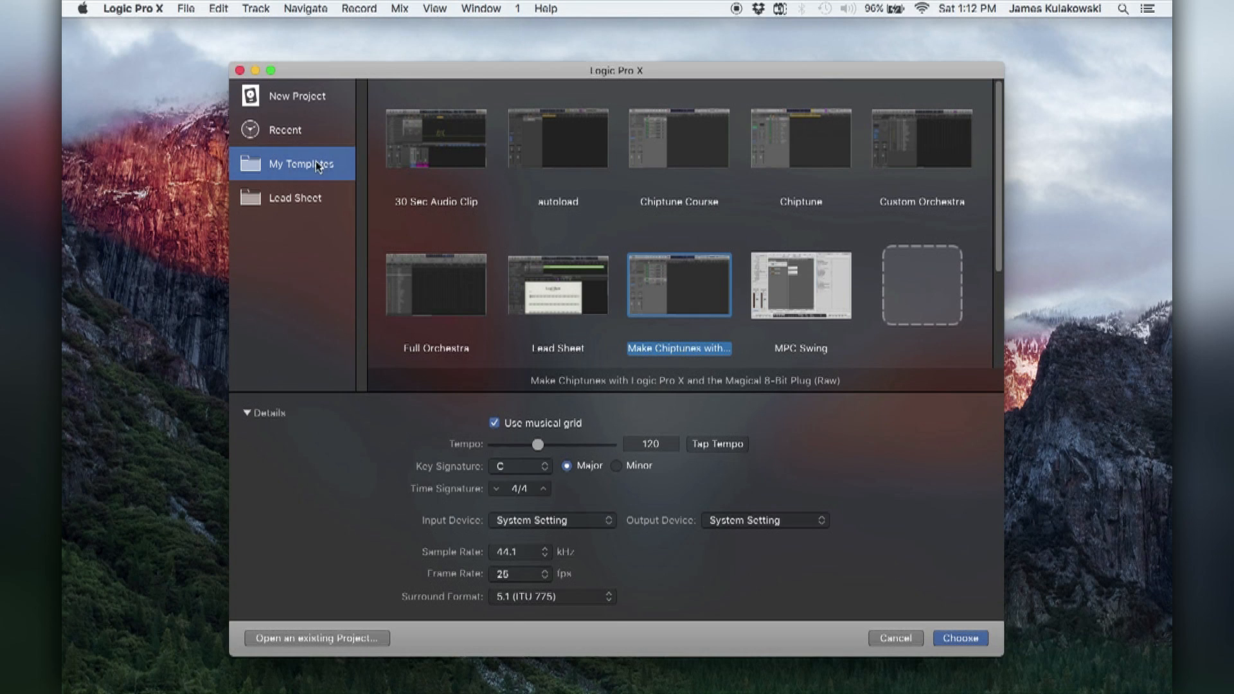
click(574, 285)
scroll(766, 260, down, 5)
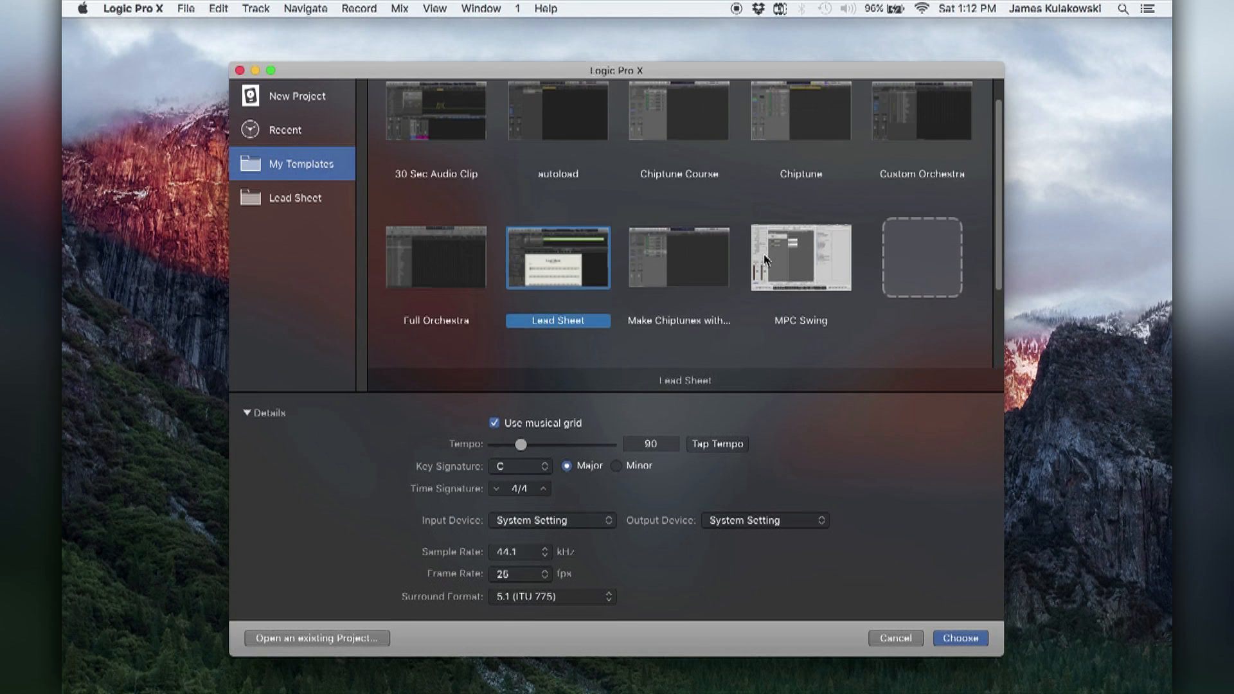
scroll(766, 259, up, 4)
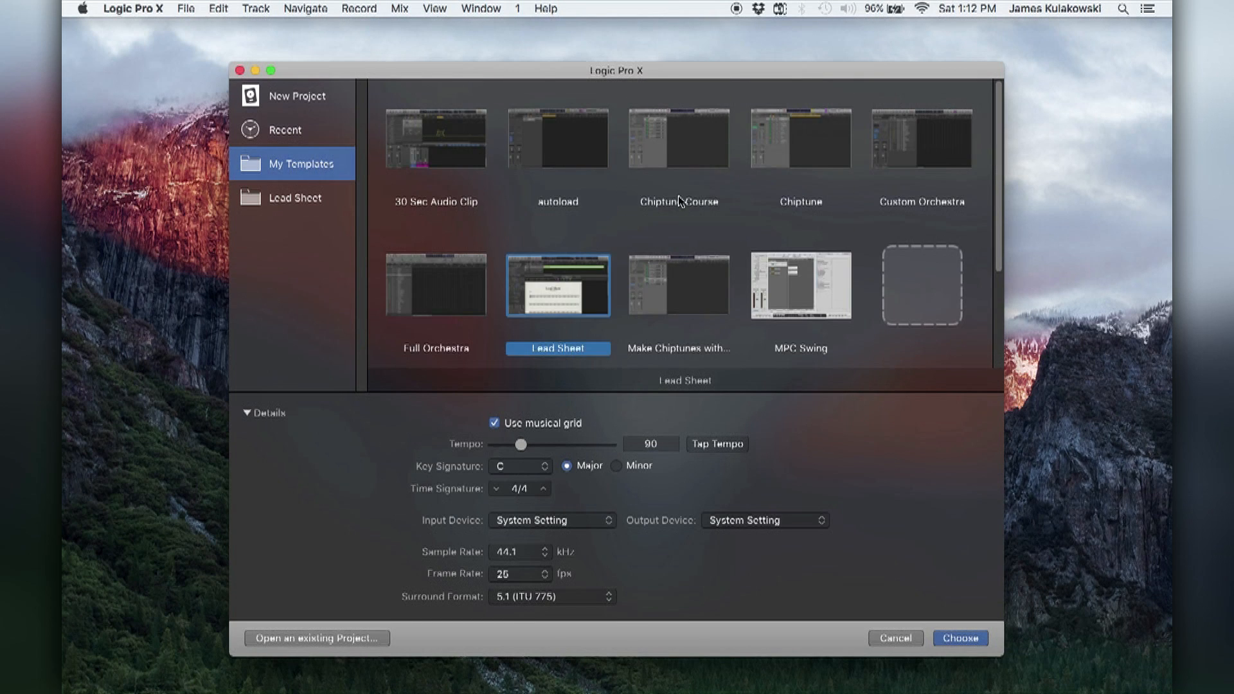
click(677, 160)
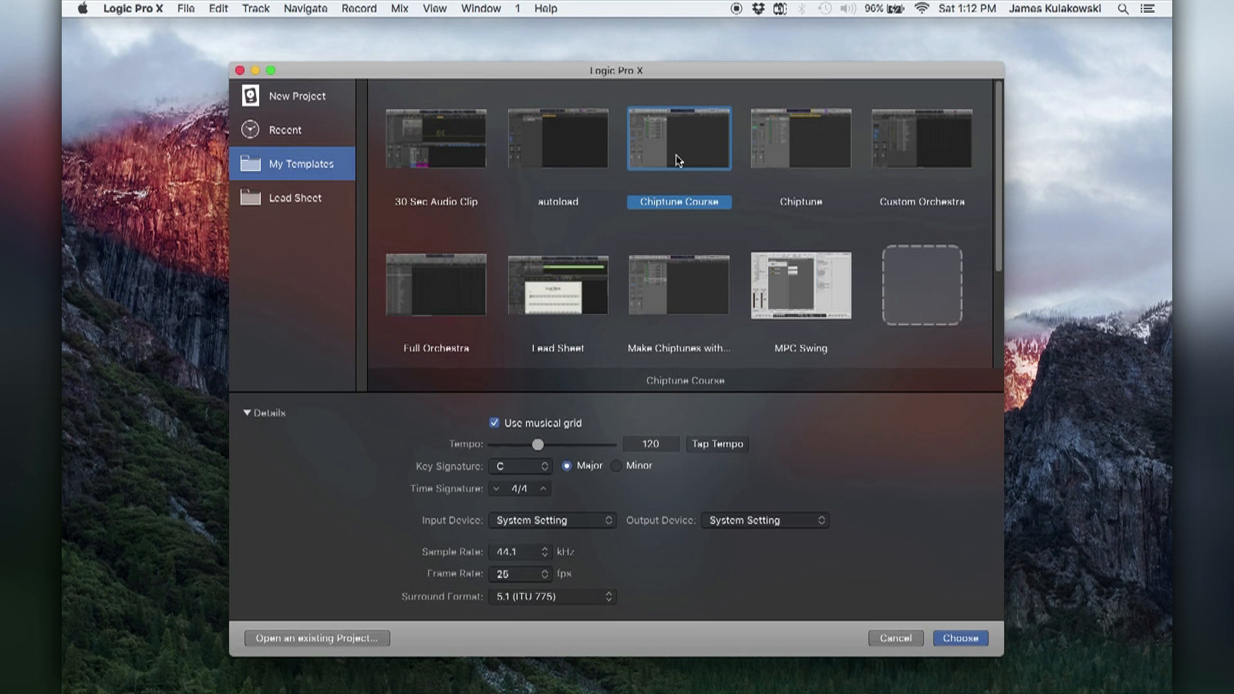
click(962, 639)
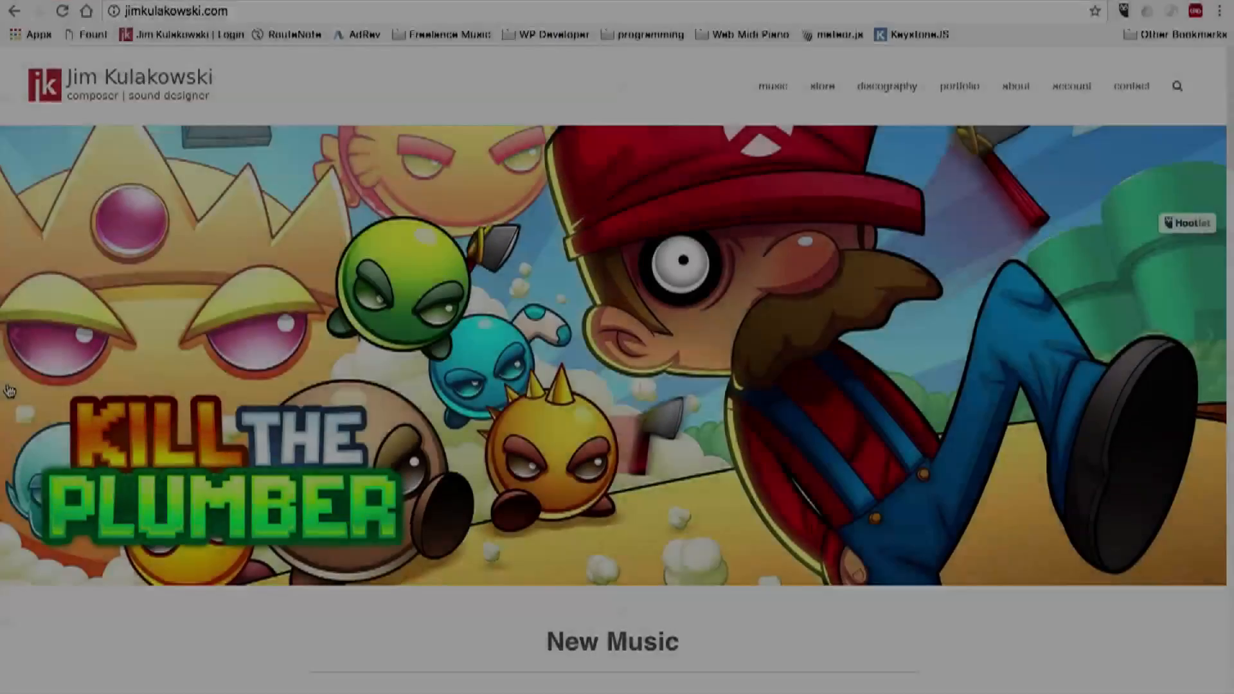
Switch to the web browser and look through the composer's home page, from the new music section down to the footer.
scroll(89, 395, down, 6)
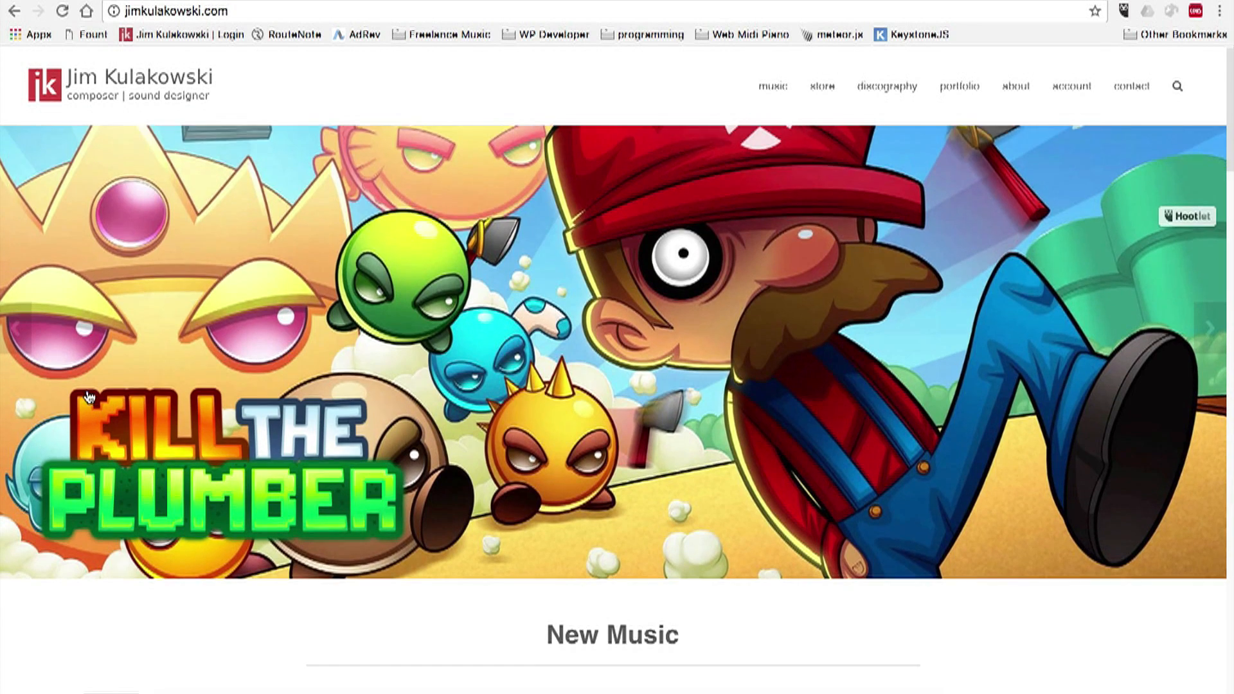
scroll(61, 393, down, 8)
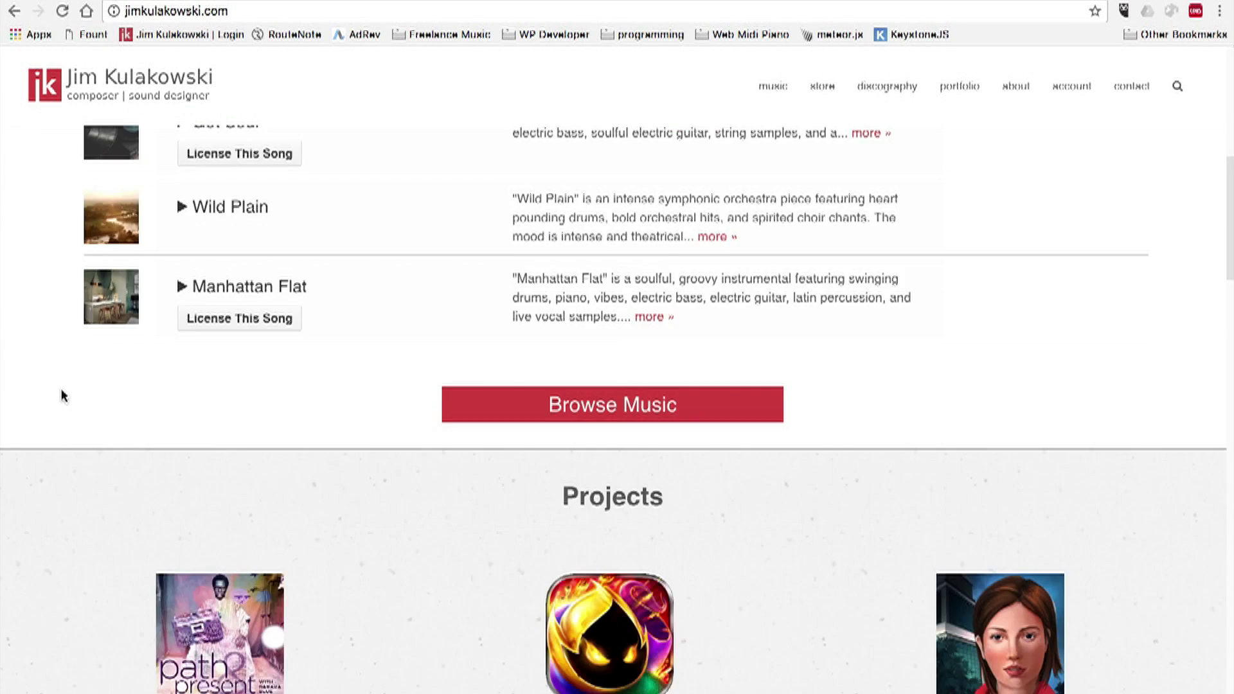
scroll(62, 394, down, 3)
scroll(62, 393, down, 3)
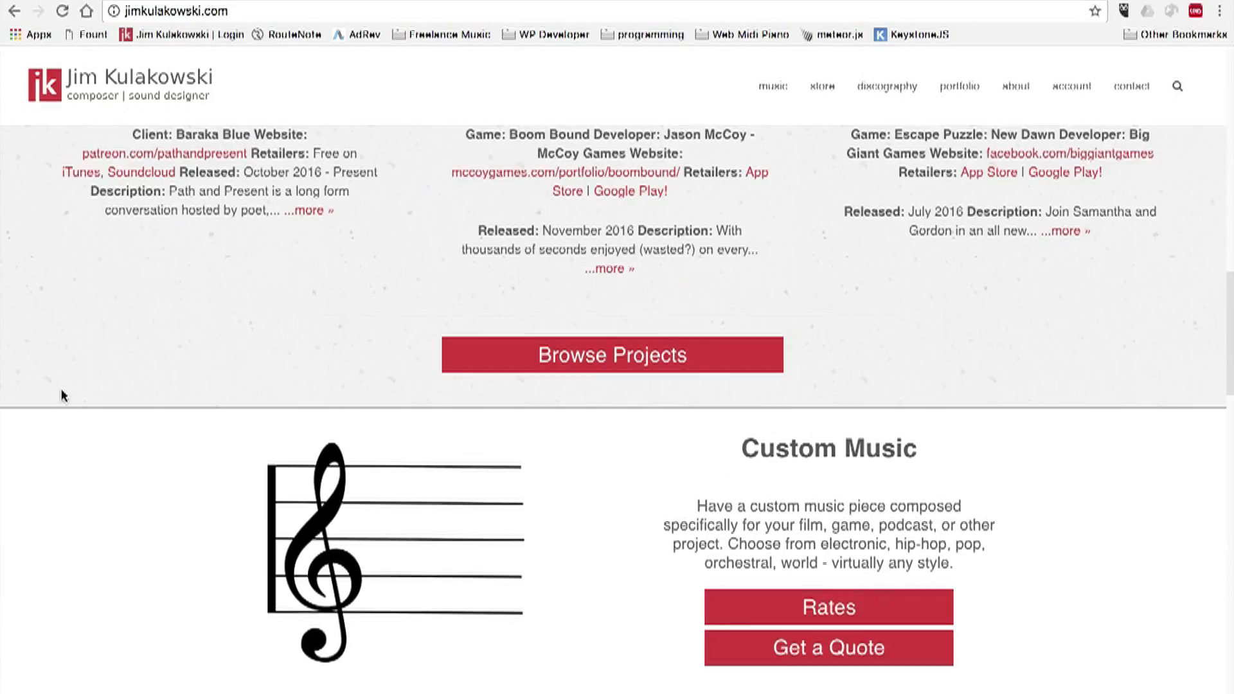
scroll(61, 394, down, 5)
scroll(62, 393, down, 6)
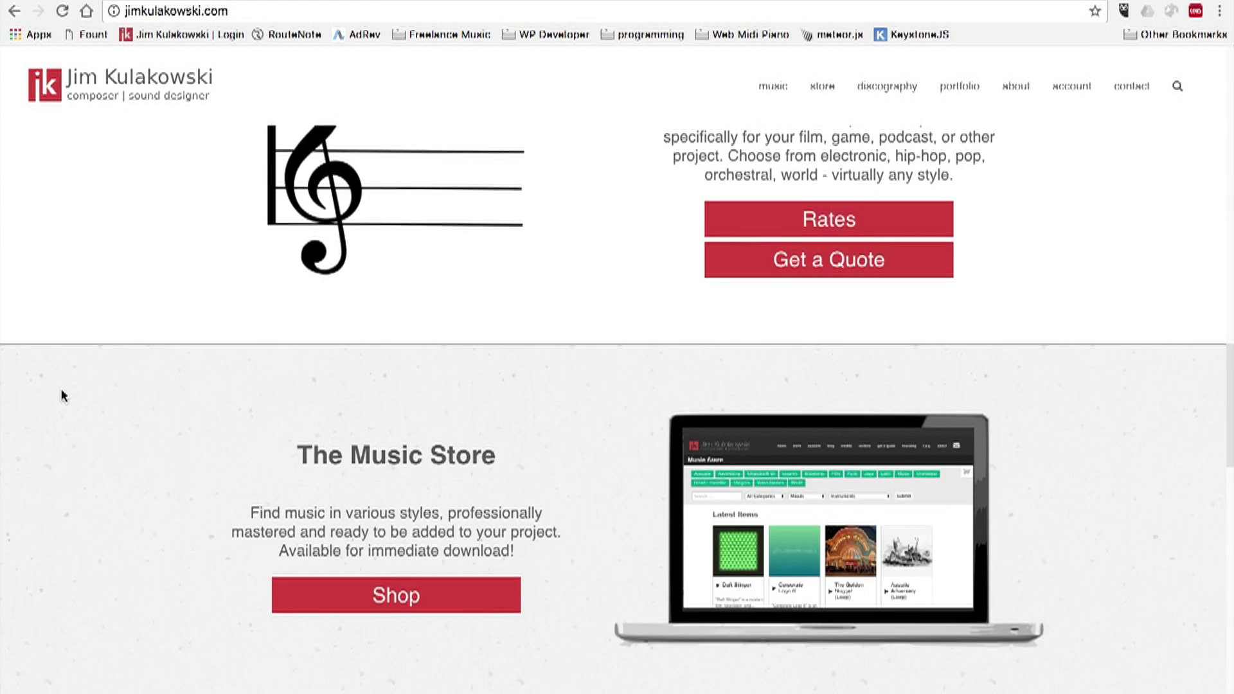
scroll(62, 393, down, 4)
scroll(62, 391, down, 2)
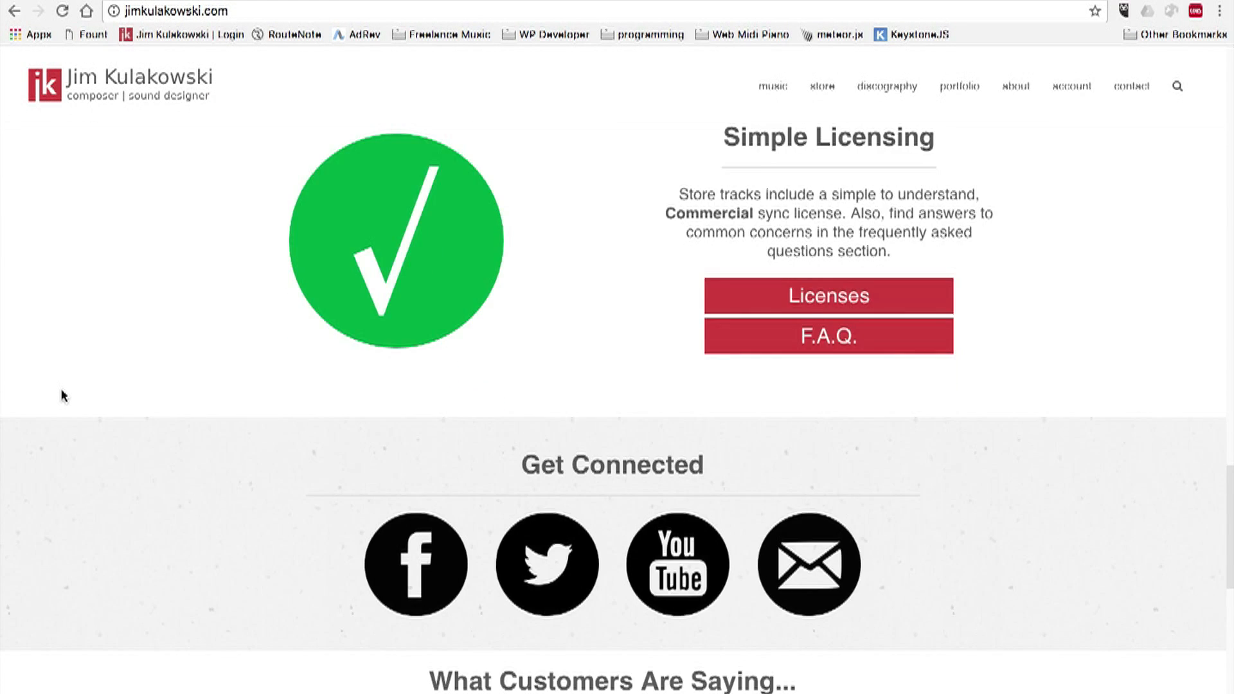
scroll(62, 391, down, 3)
scroll(62, 393, down, 2)
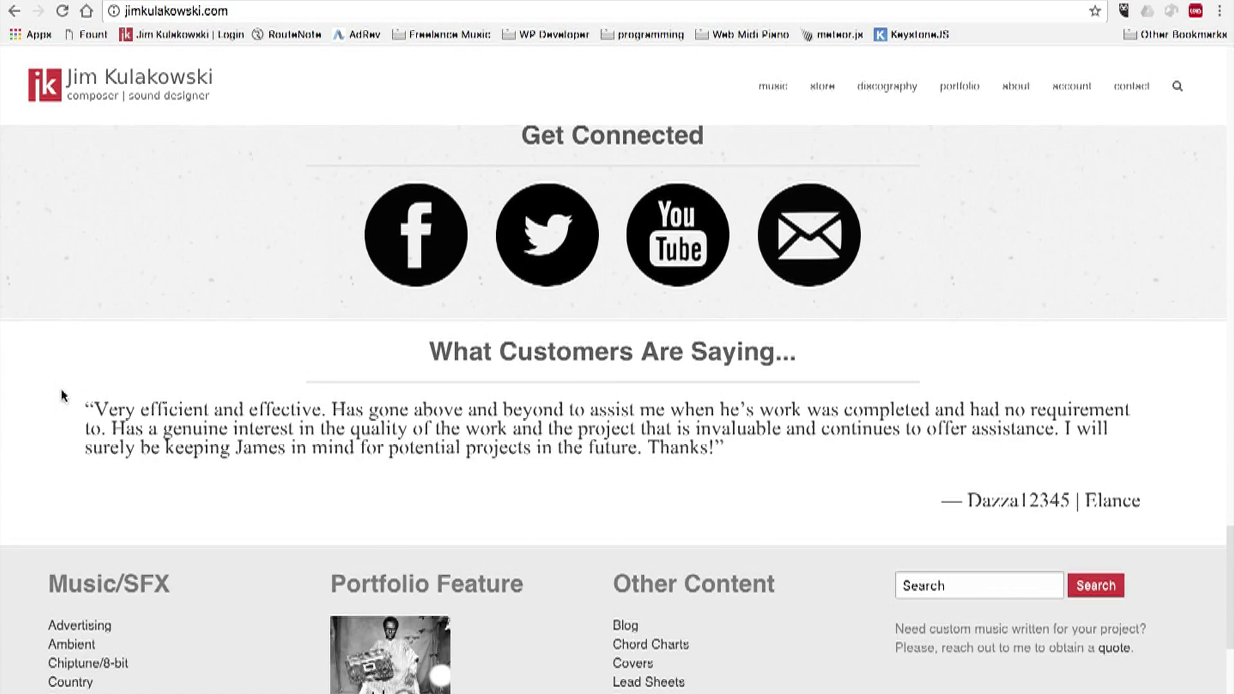
scroll(62, 393, down, 3)
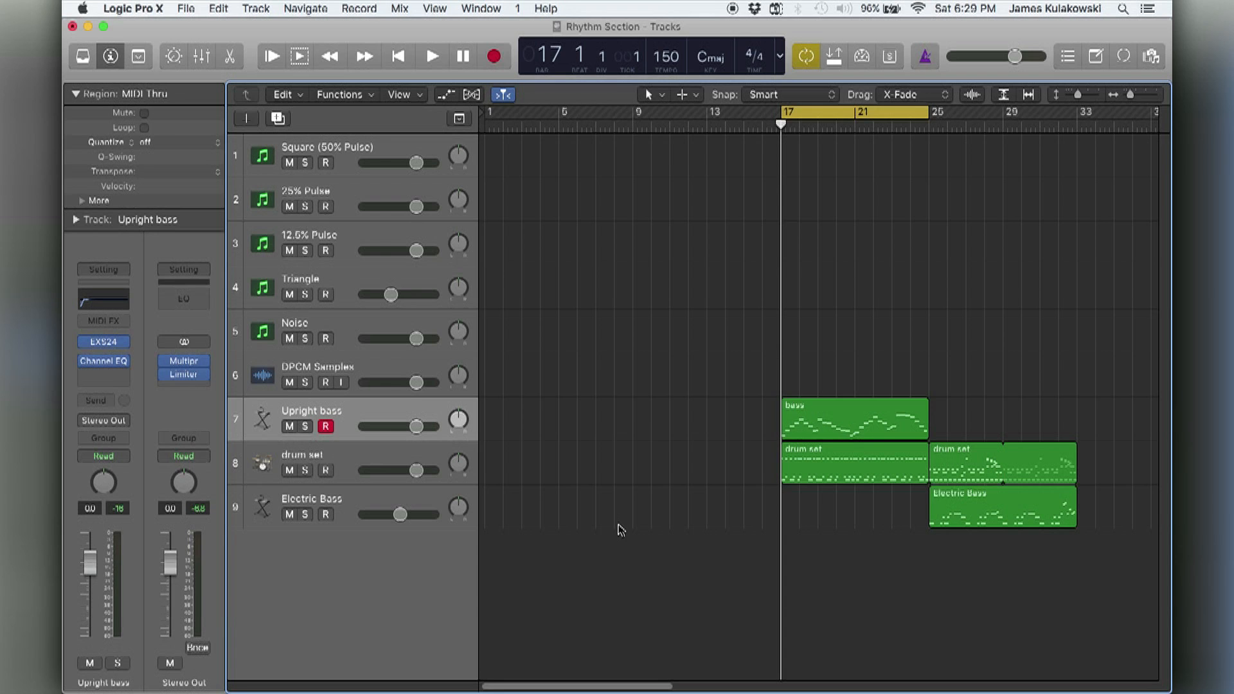
Play the cycled section from bar 17 in the Rhythm Section project and open the Upright bass region in the Piano Roll.
key(space)
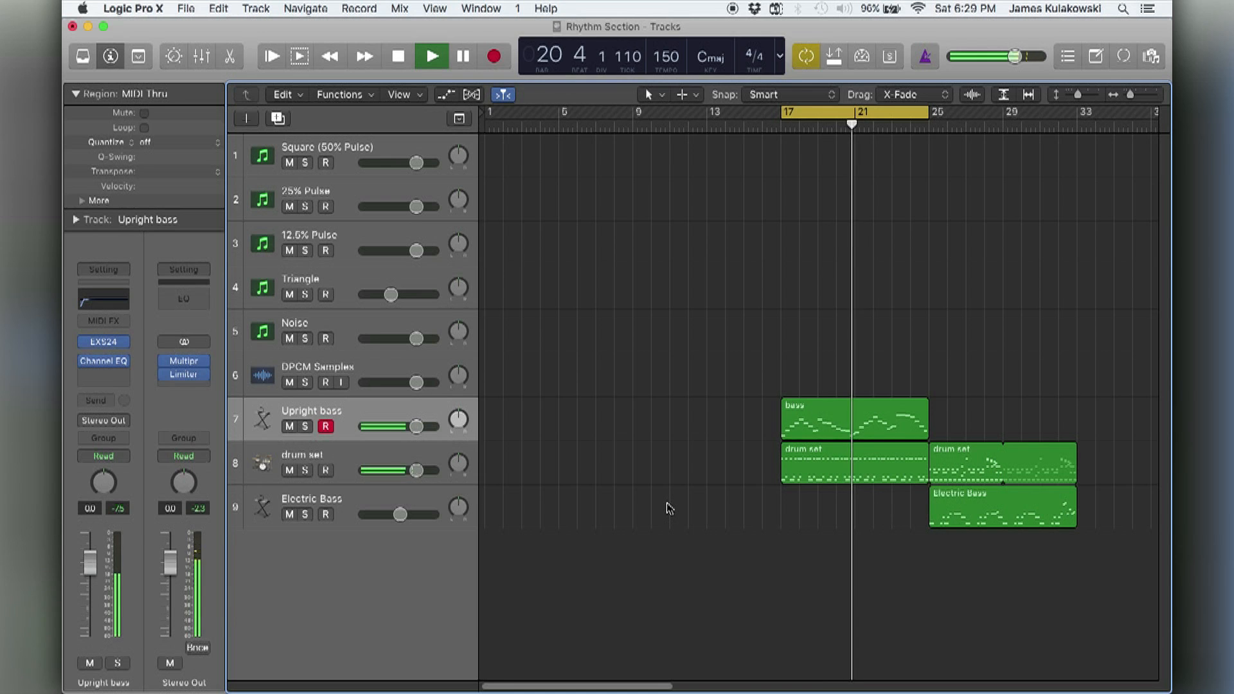
click(796, 424)
key(p)
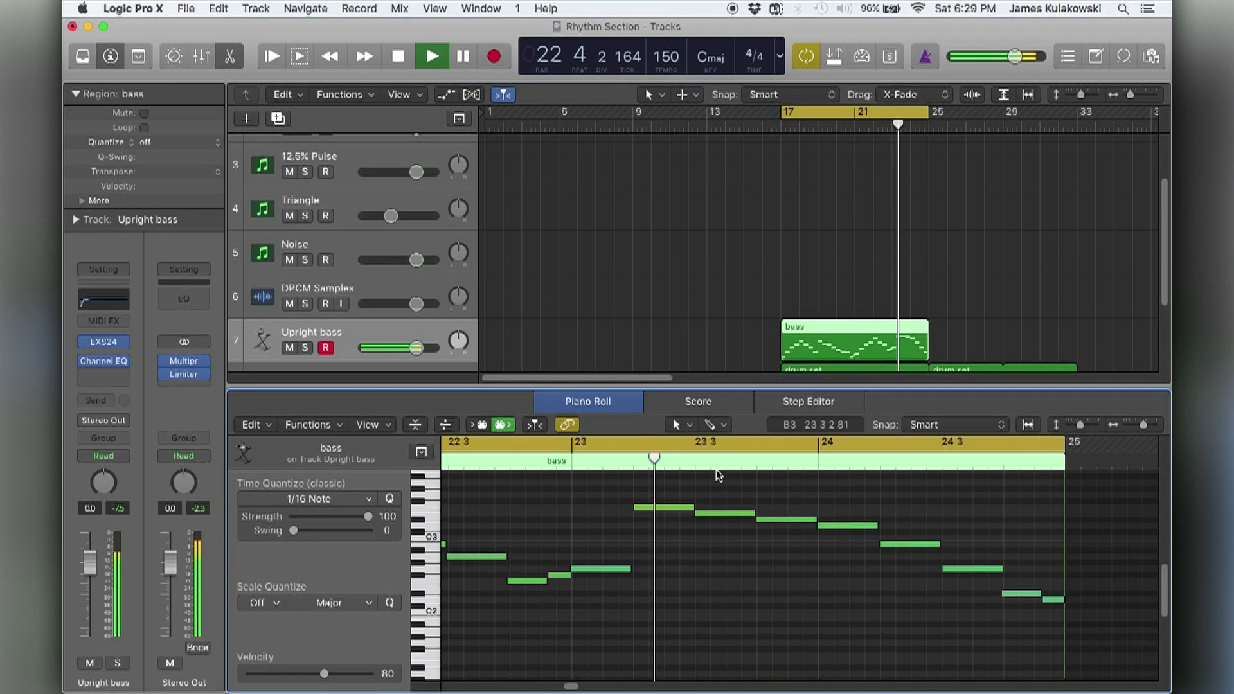
Examine the notes of the walking bass line across bars 17 to 25 in the Piano Roll while it plays.
key(super+Left)
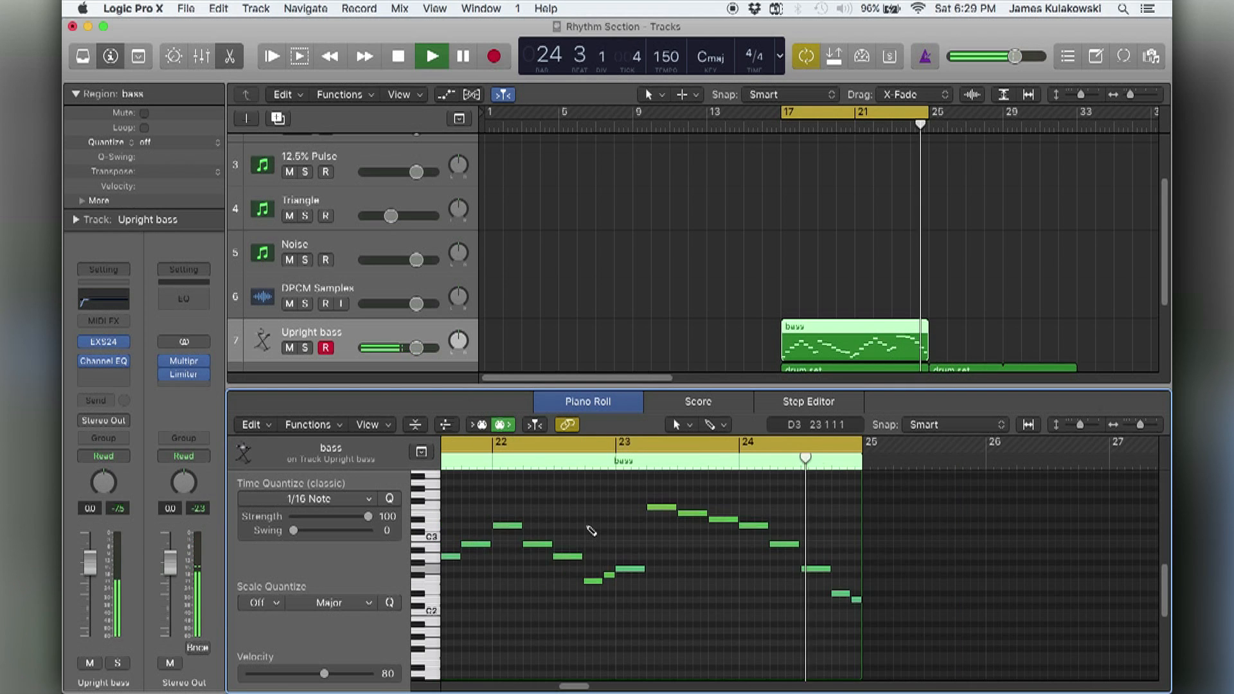
scroll(586, 526, left, 5)
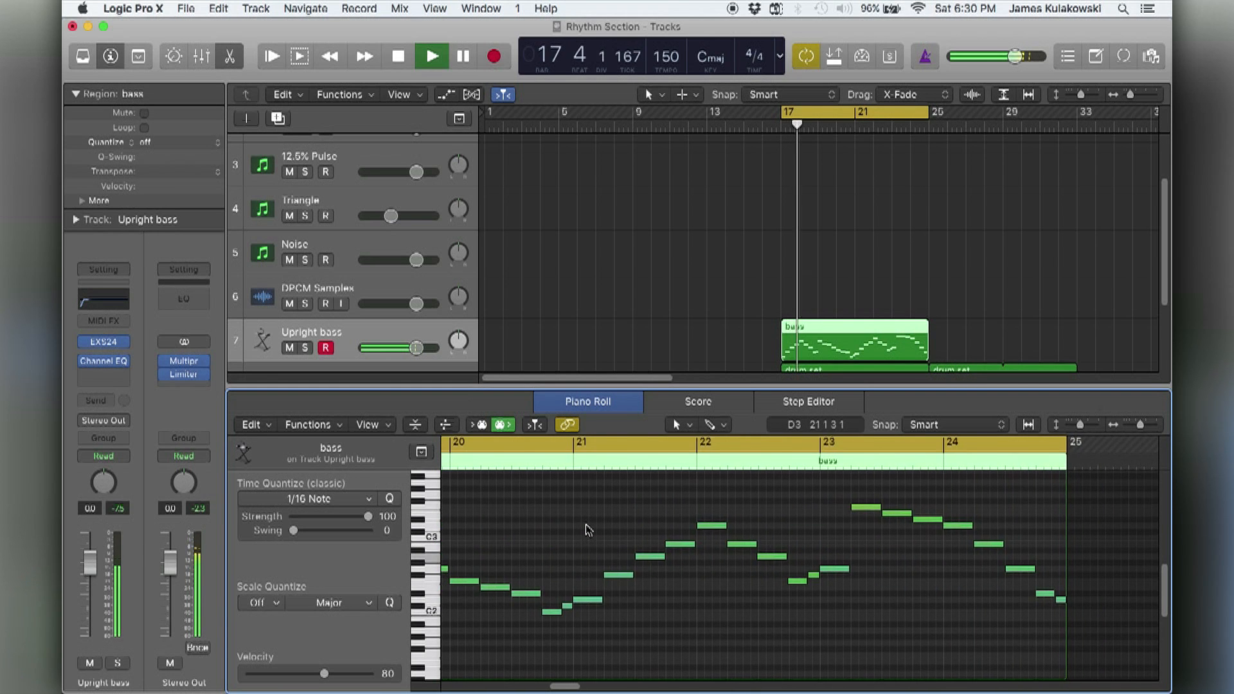
scroll(586, 529, left, 5)
scroll(585, 529, left, 5)
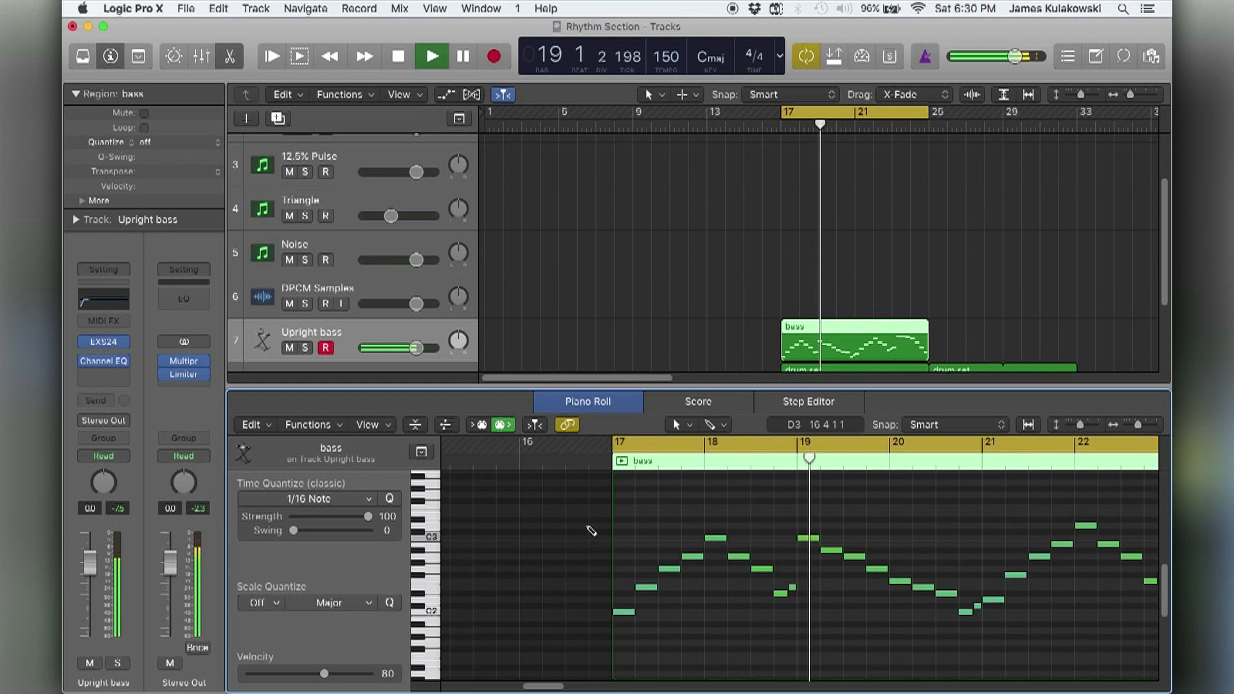
scroll(586, 530, right, 1)
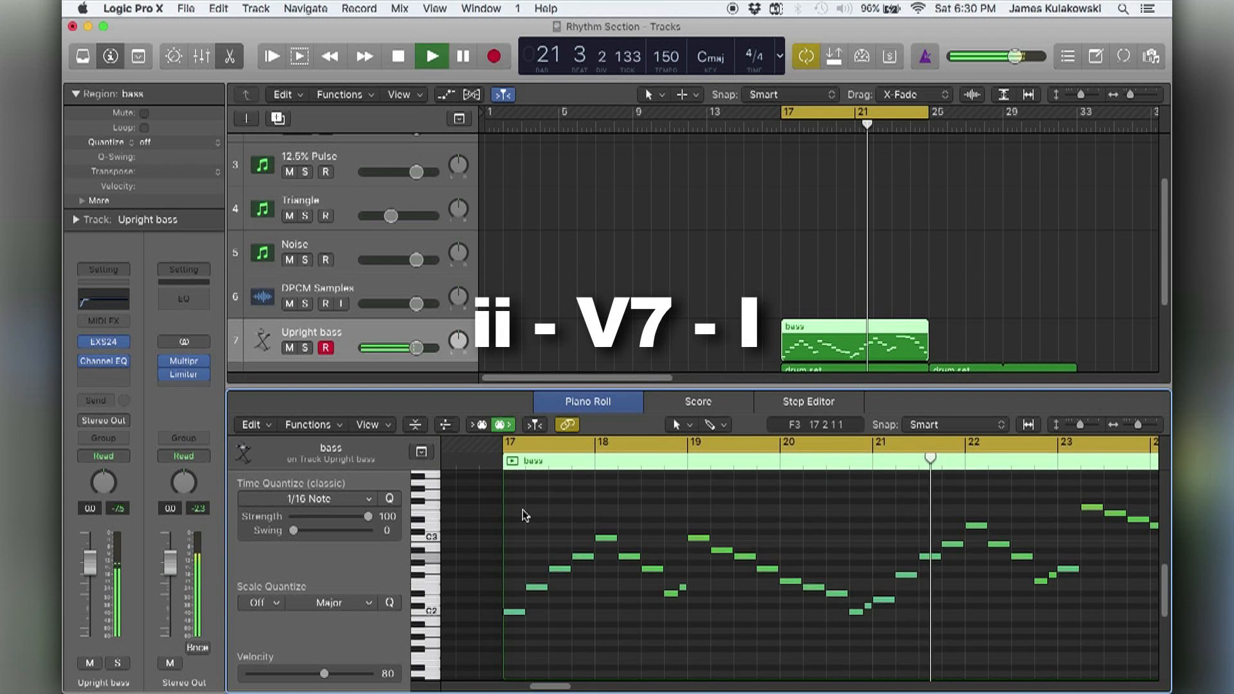
scroll(524, 514, right, 3)
key(super+Left)
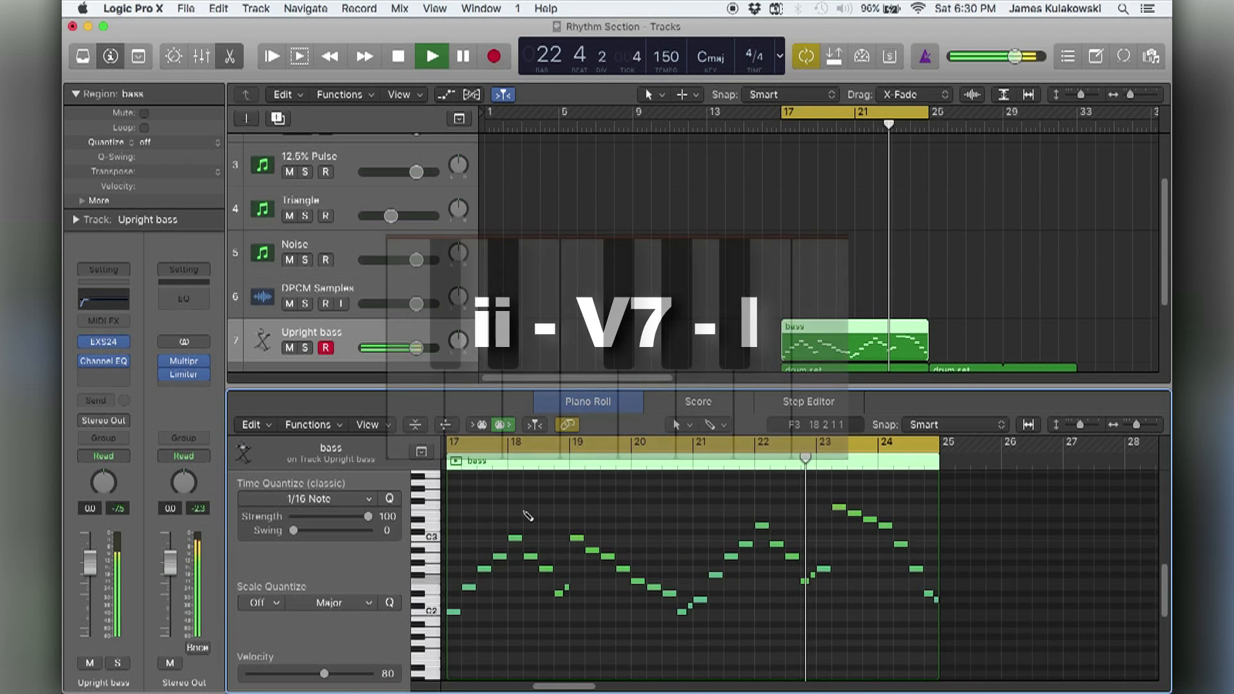
scroll(523, 514, left, 3)
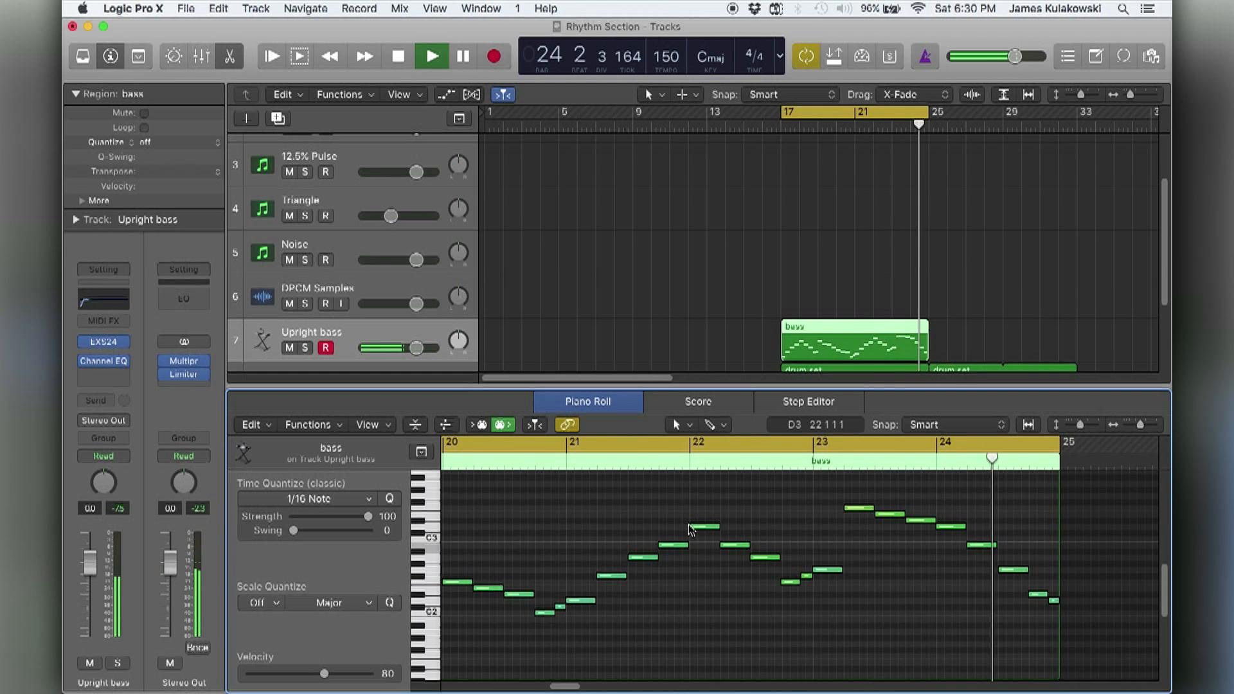
key(super+Left)
key(super+Left)
scroll(691, 529, left, 3)
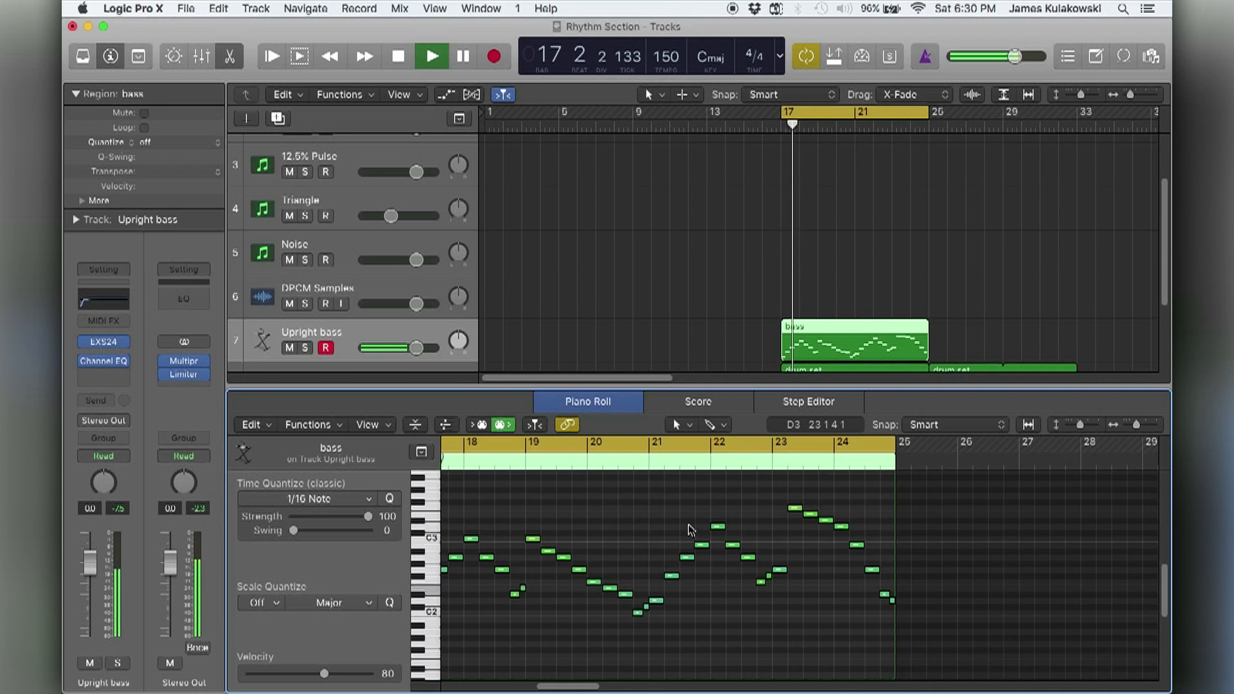
Stop playback and open the drum set region starting at bar 17 in the Piano Roll to view its notes.
scroll(788, 262, down, 3)
key(space)
click(833, 324)
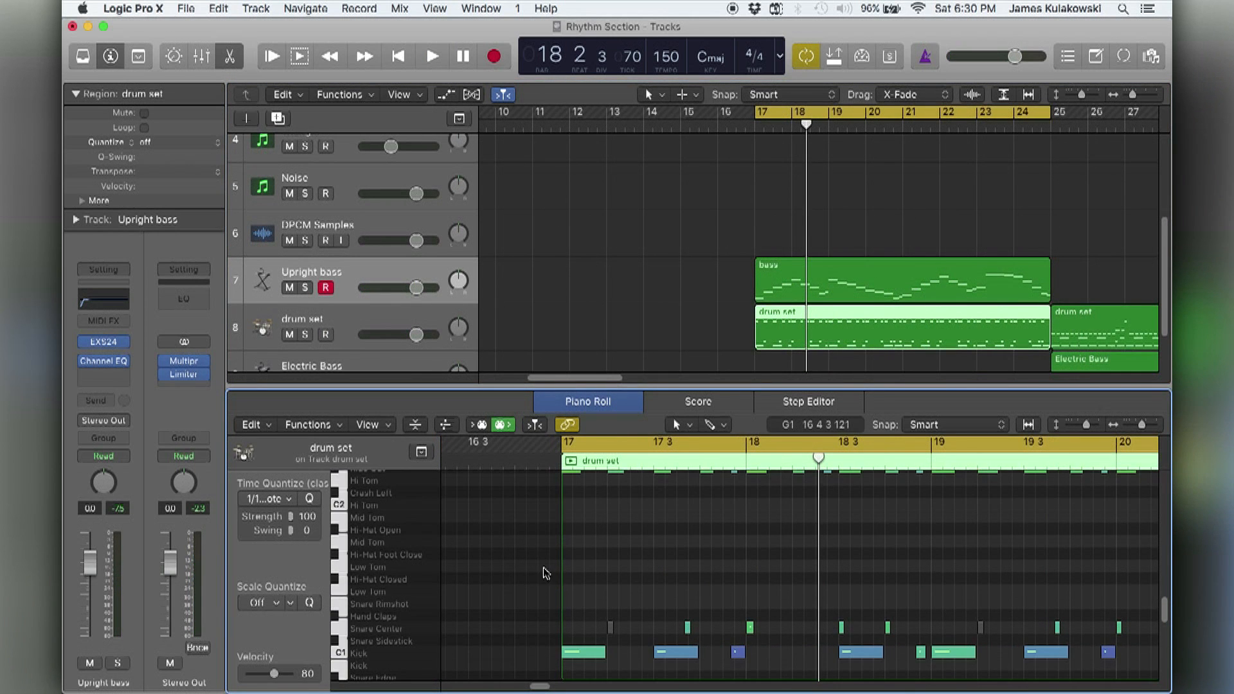
scroll(542, 579, down, 1)
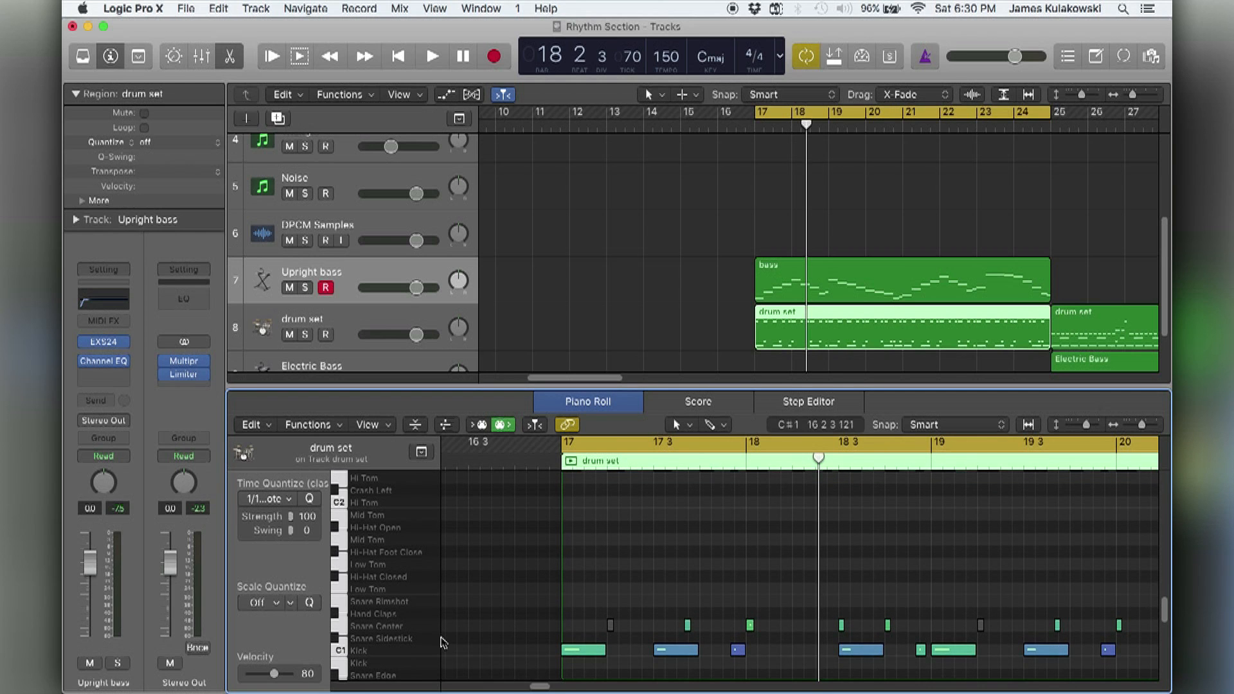
scroll(527, 618, up, 2)
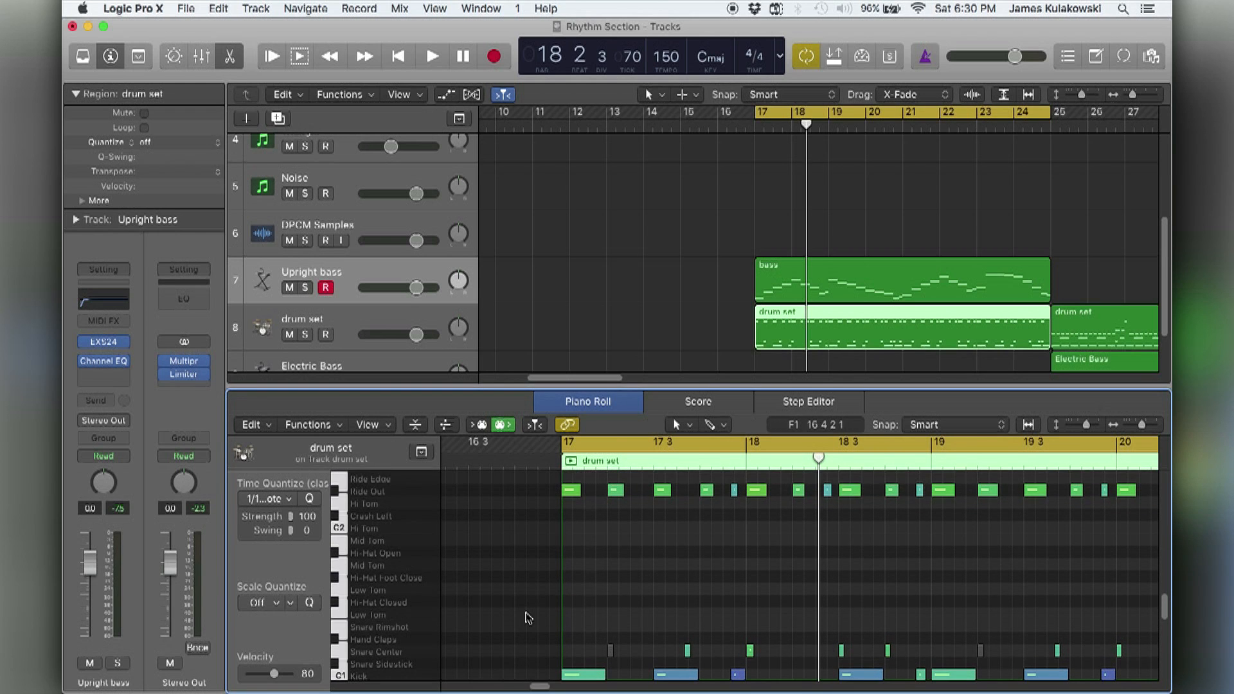
Select and audition the Kick, Snare Center and Ride Out notes of the drum pattern in turn.
click(416, 676)
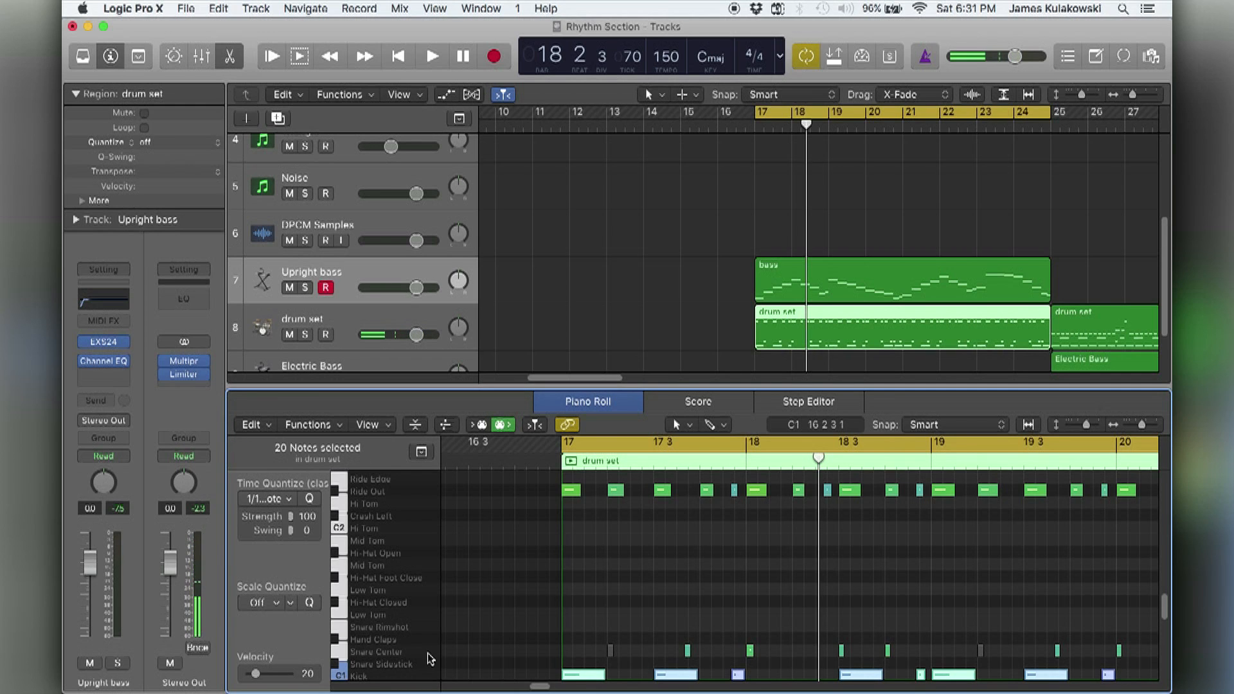
click(429, 654)
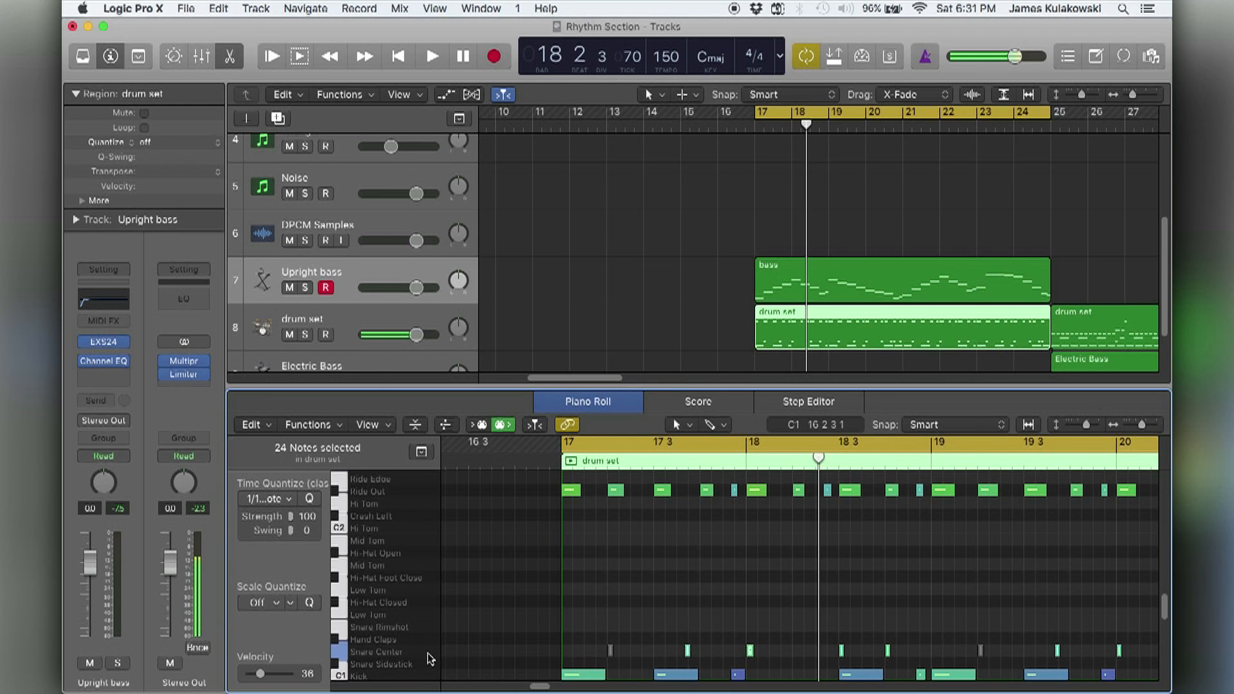
click(426, 495)
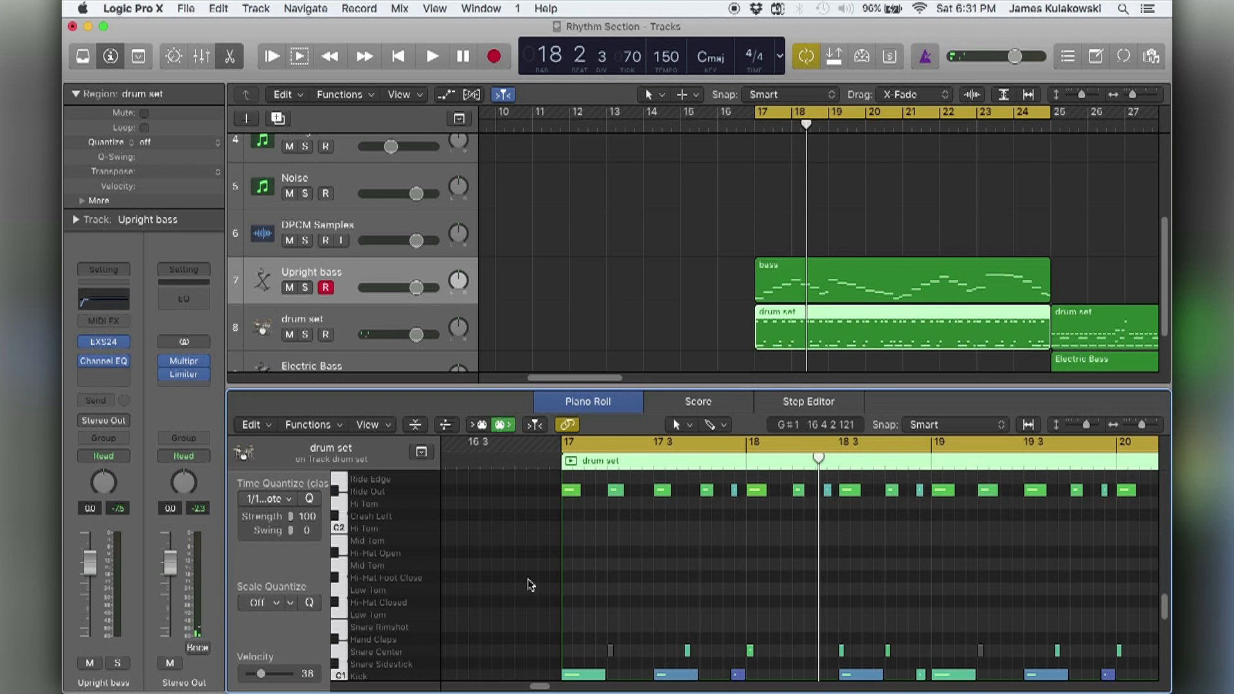
Widen the Piano Roll's quantize settings area and set the swing of all notes in the drum set region to 100.
drag(331, 576, 427, 574)
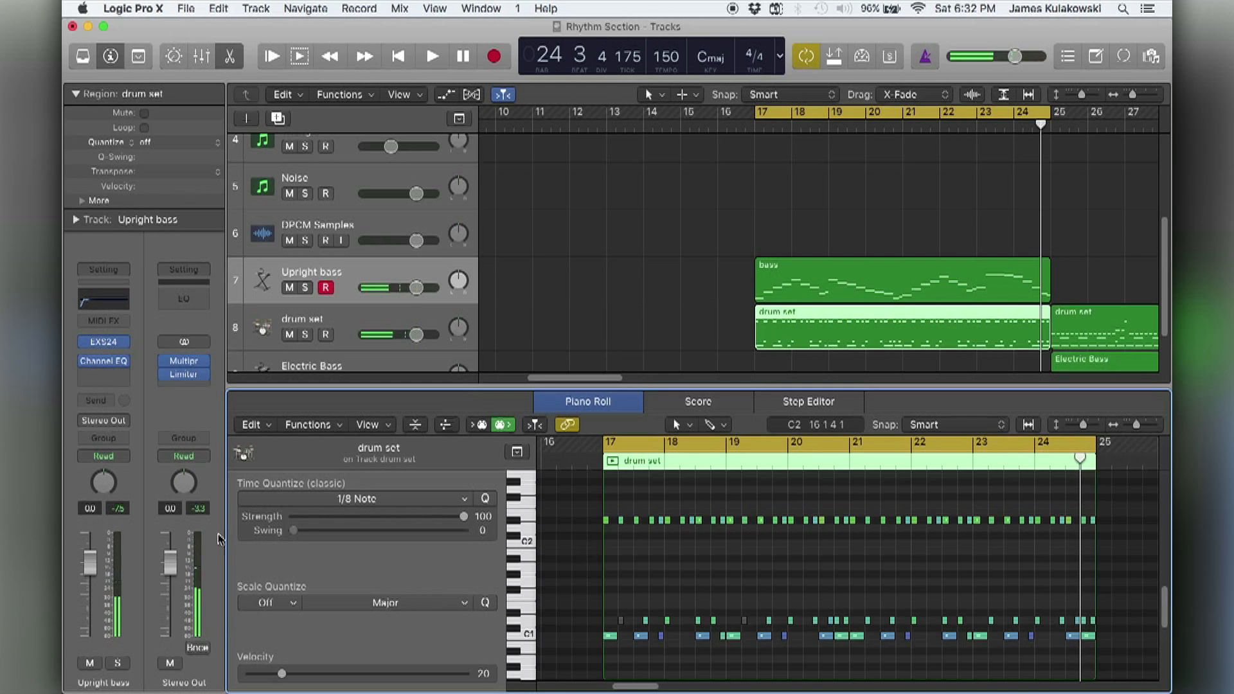
key(super+a)
key(space)
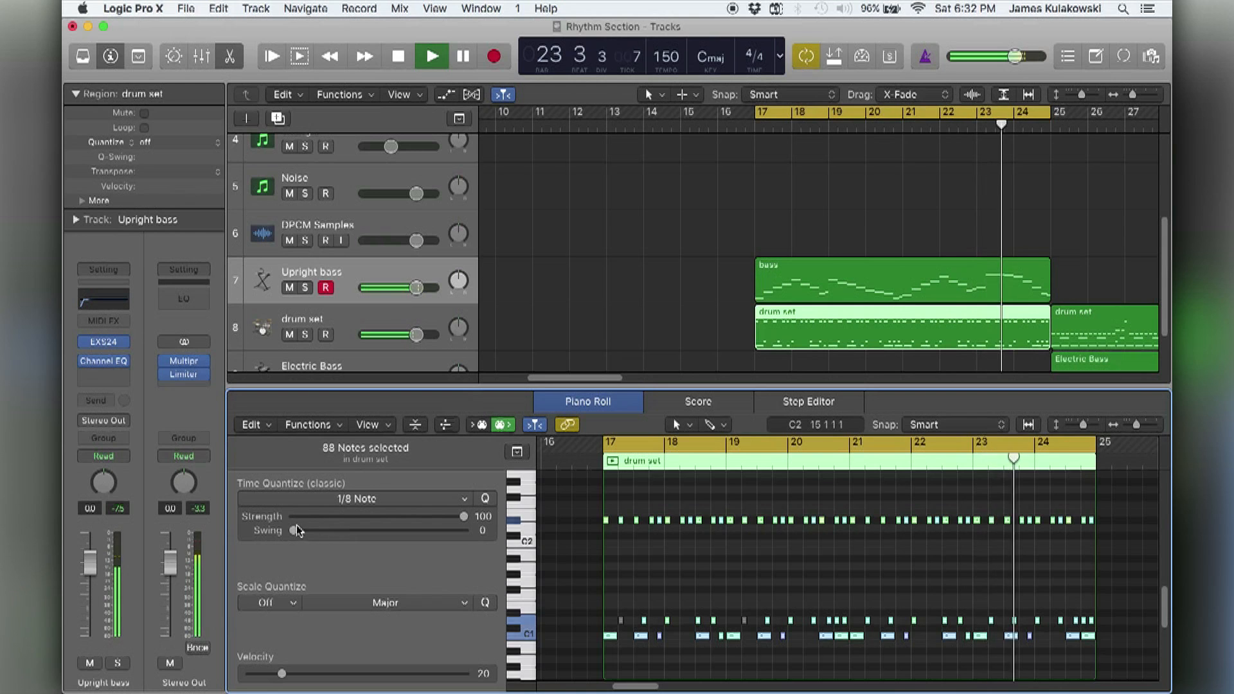
drag(294, 531, 463, 531)
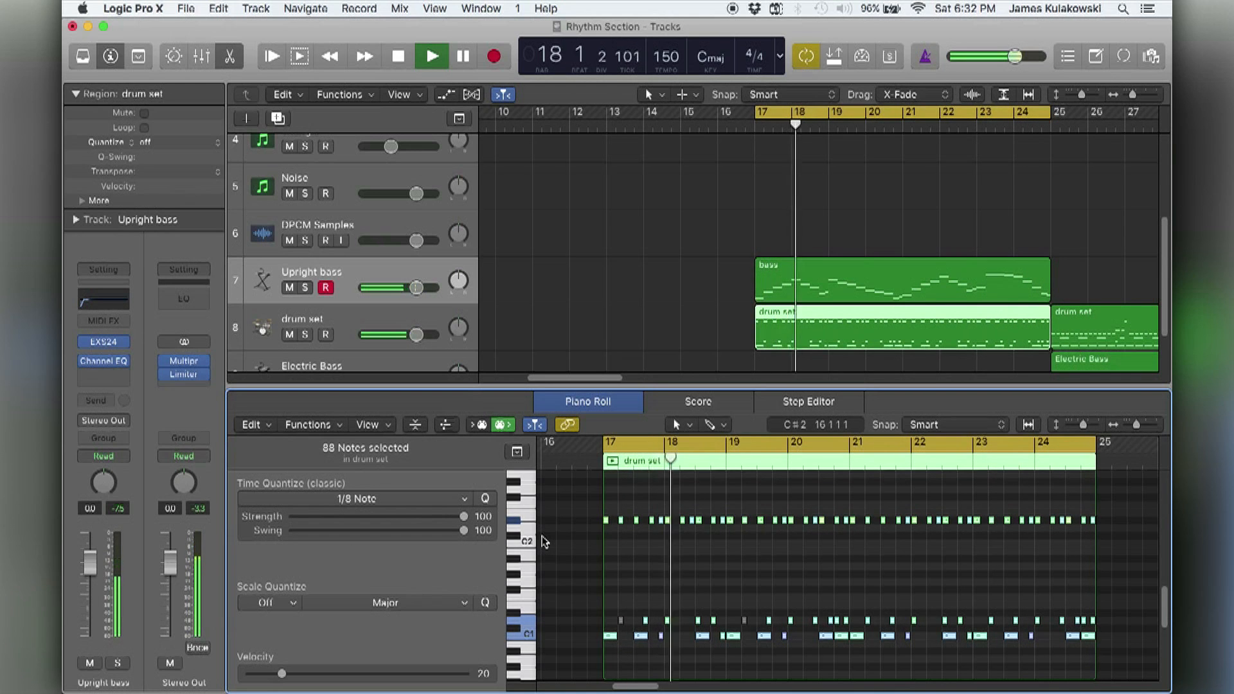
Stop playback, clear the note selection and examine the swung Ride Out notes from bar 17 of the drum set region.
key(space)
click(581, 538)
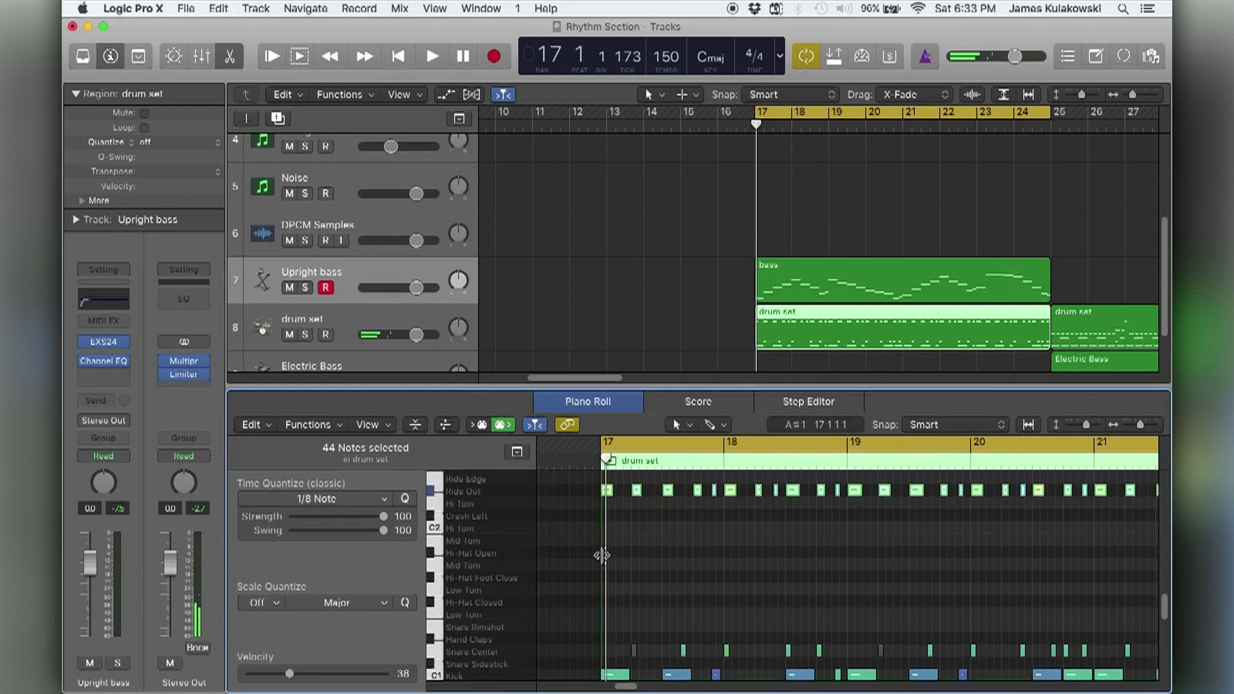
key(super+Down)
key(super+Down)
scroll(603, 558, up, 5)
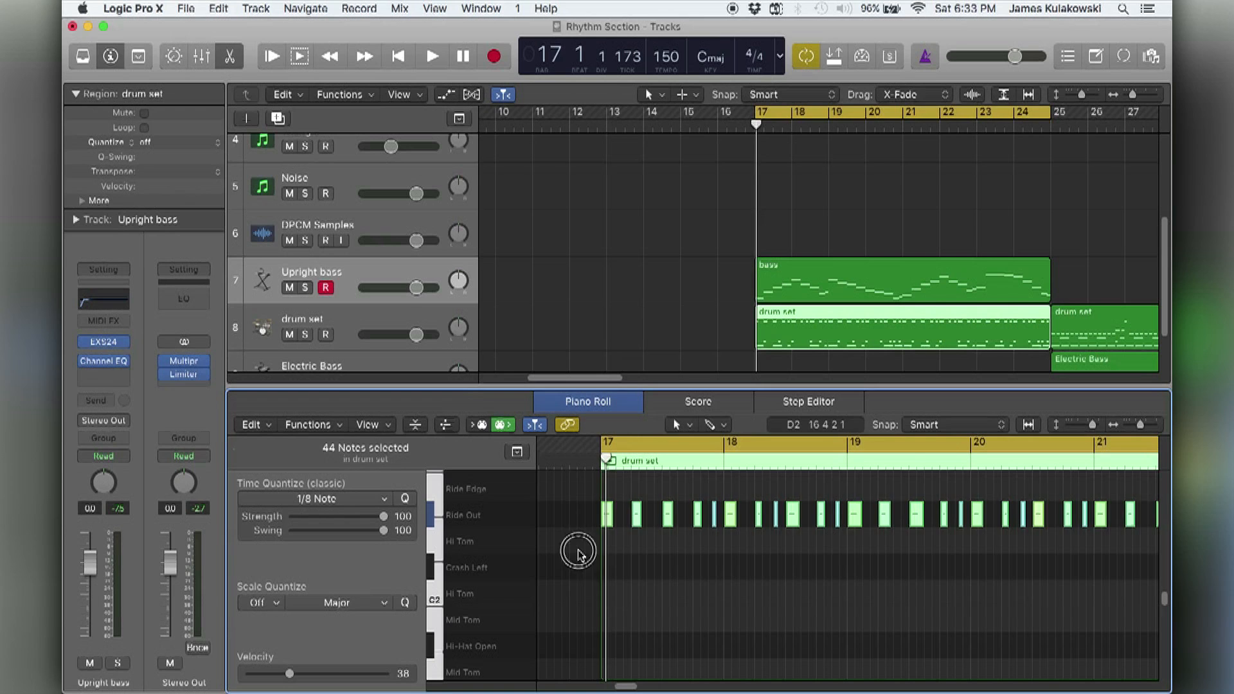
click(578, 553)
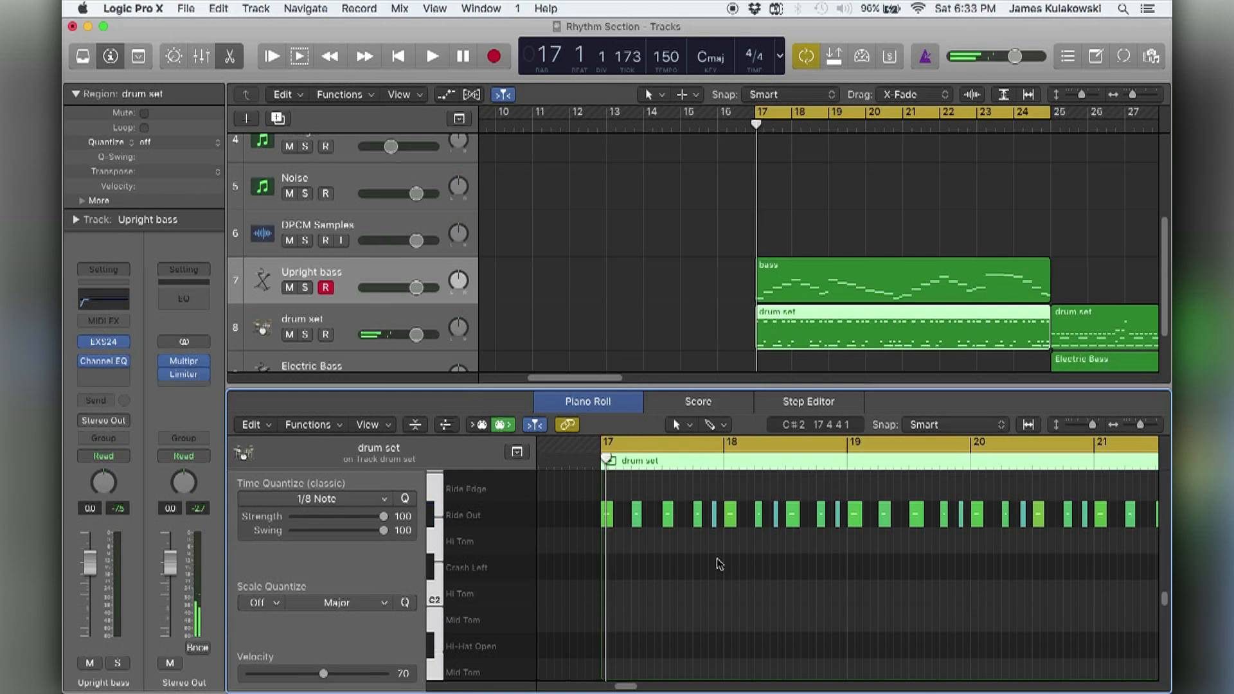
Play bars 17 to 25 with the bass and drum set regions shown together in the Piano Roll, and stop.
key(space)
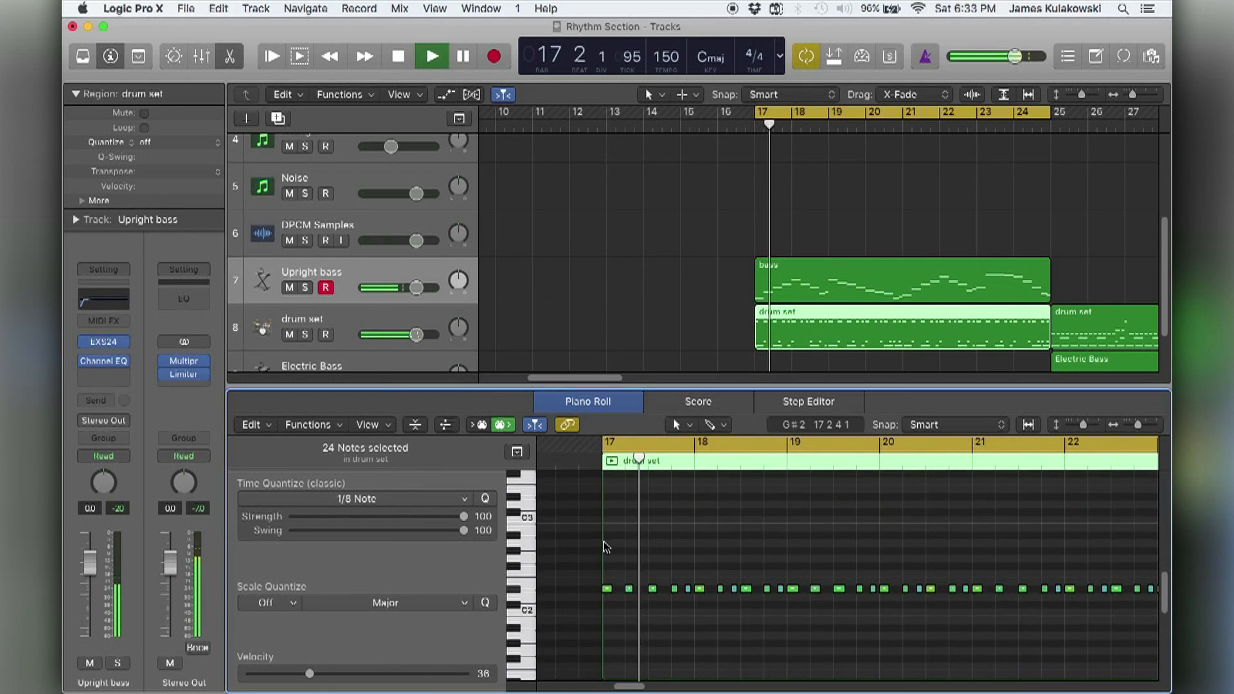
shift+click(791, 299)
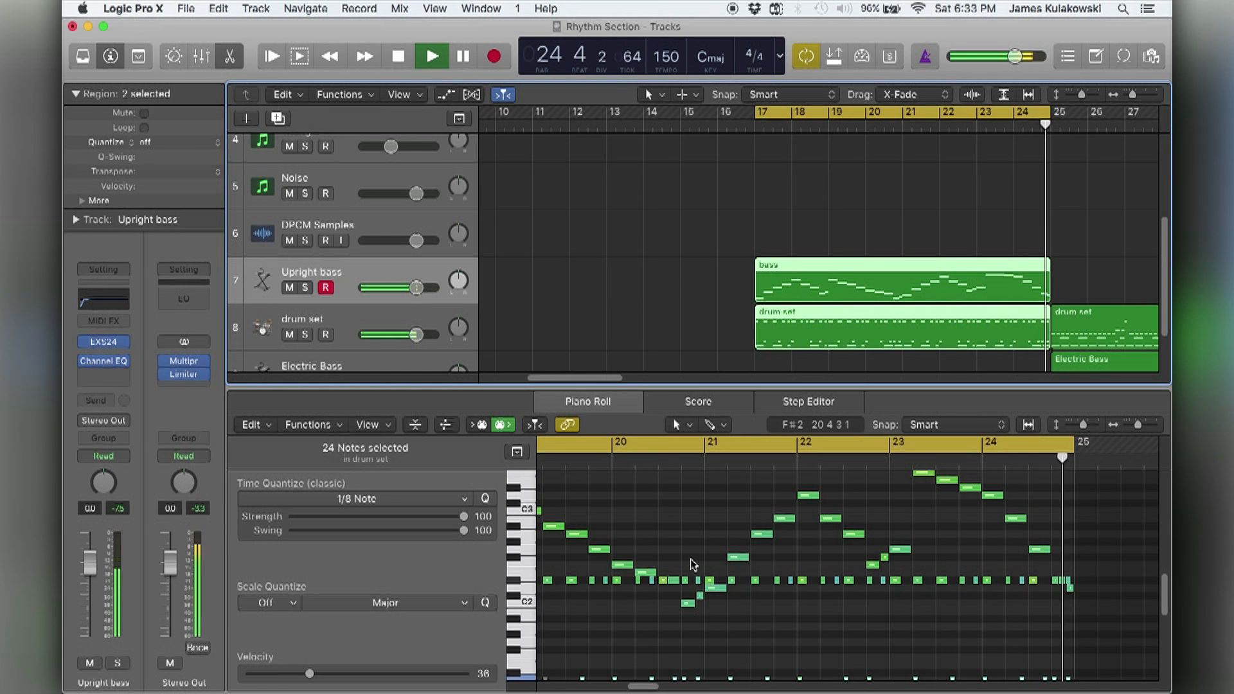
key(space)
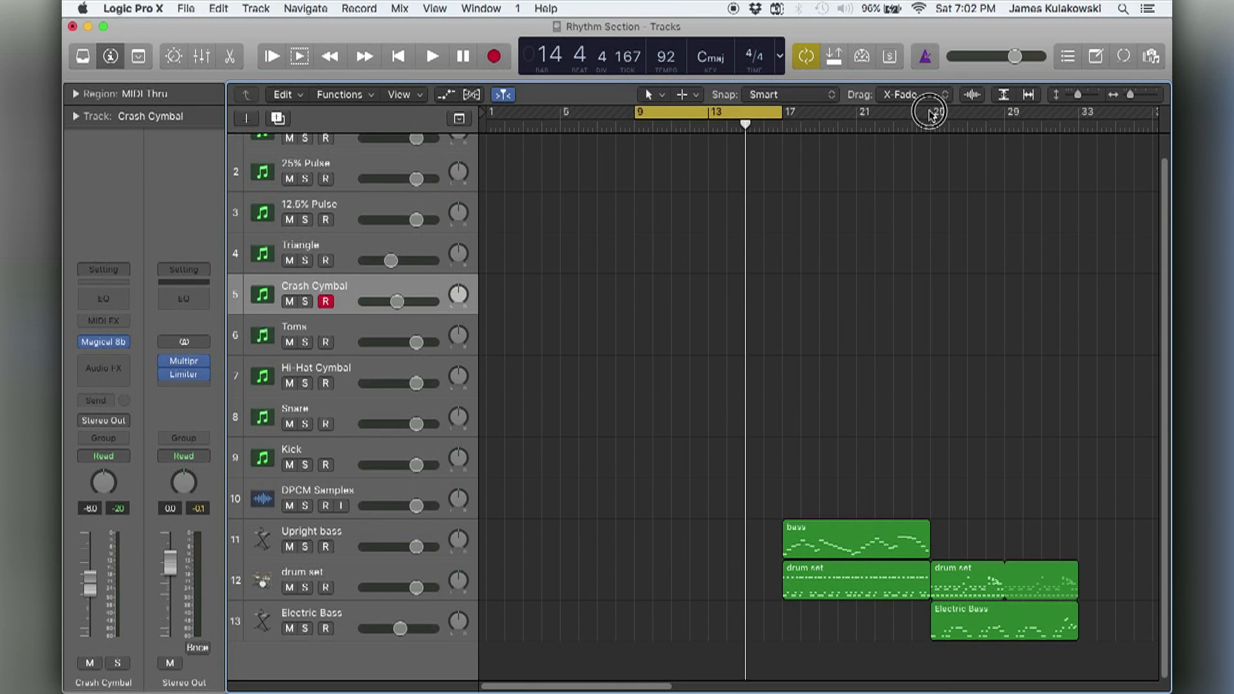
Set the cycle range to bars 25 to 33, matching the second drum set region.
drag(930, 113, 1078, 113)
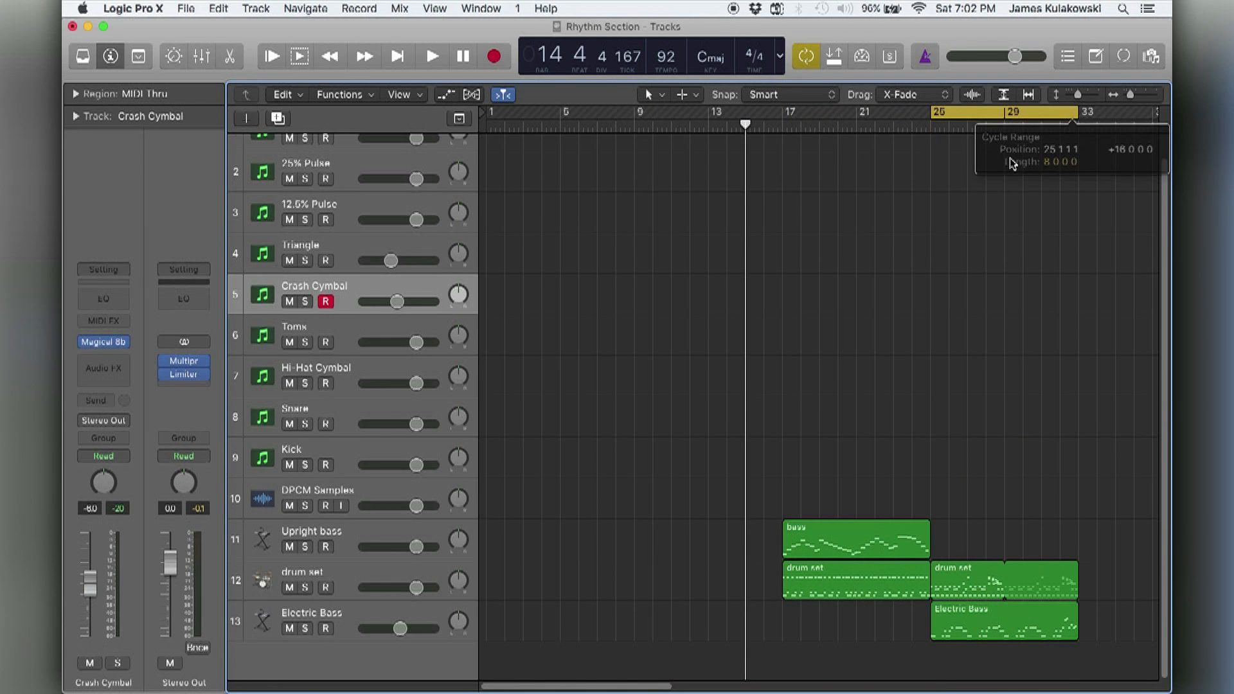
drag(788, 115, 931, 122)
drag(966, 474, 981, 574)
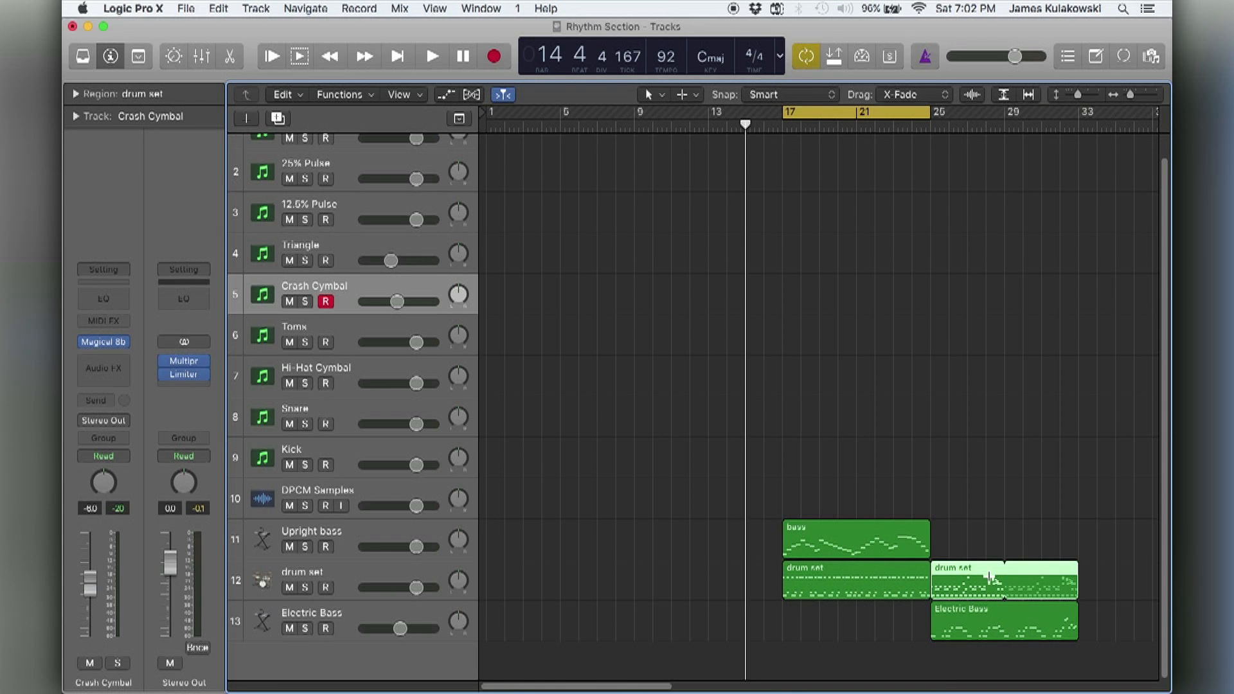
key(u)
click(954, 455)
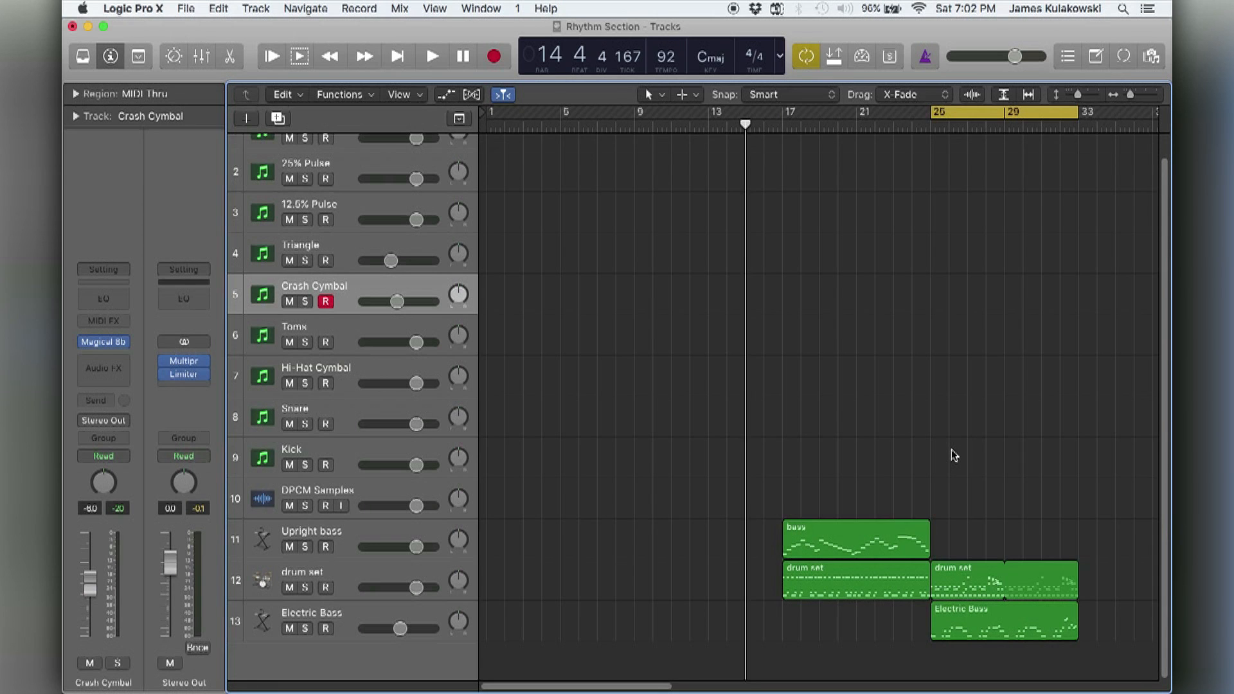
scroll(951, 449, right, 3)
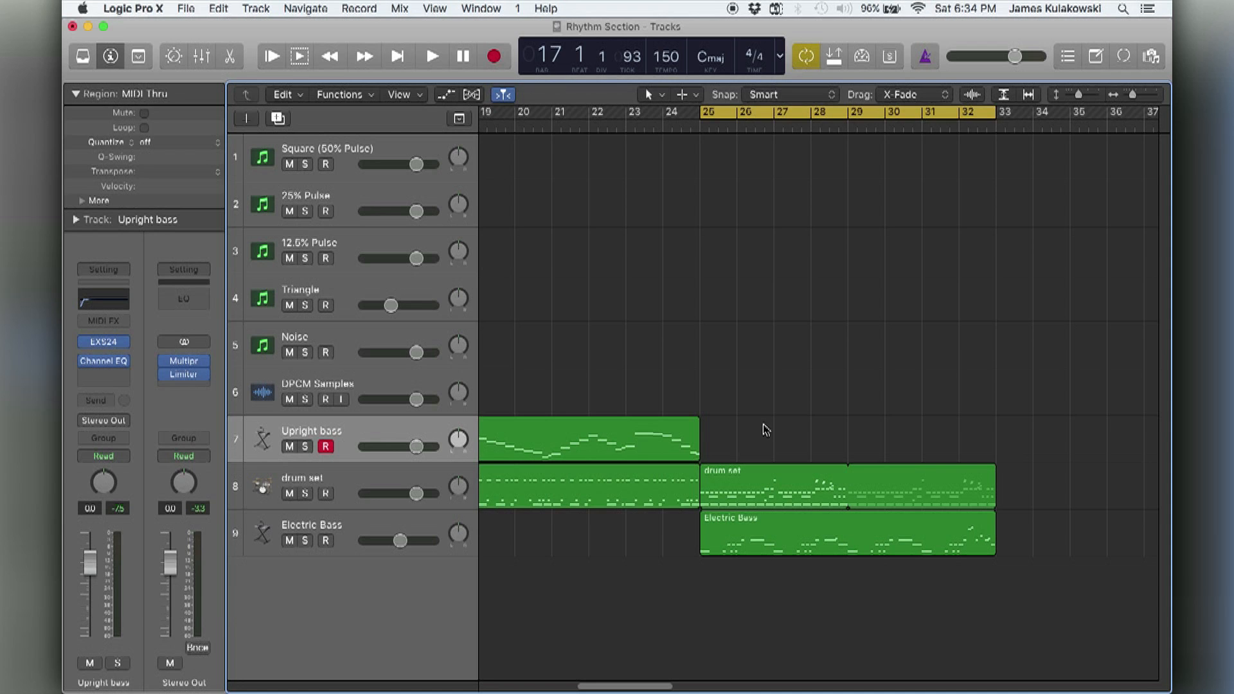
Play from bar 25 and open the second drum set region in the Piano Roll to view its notes.
key(space)
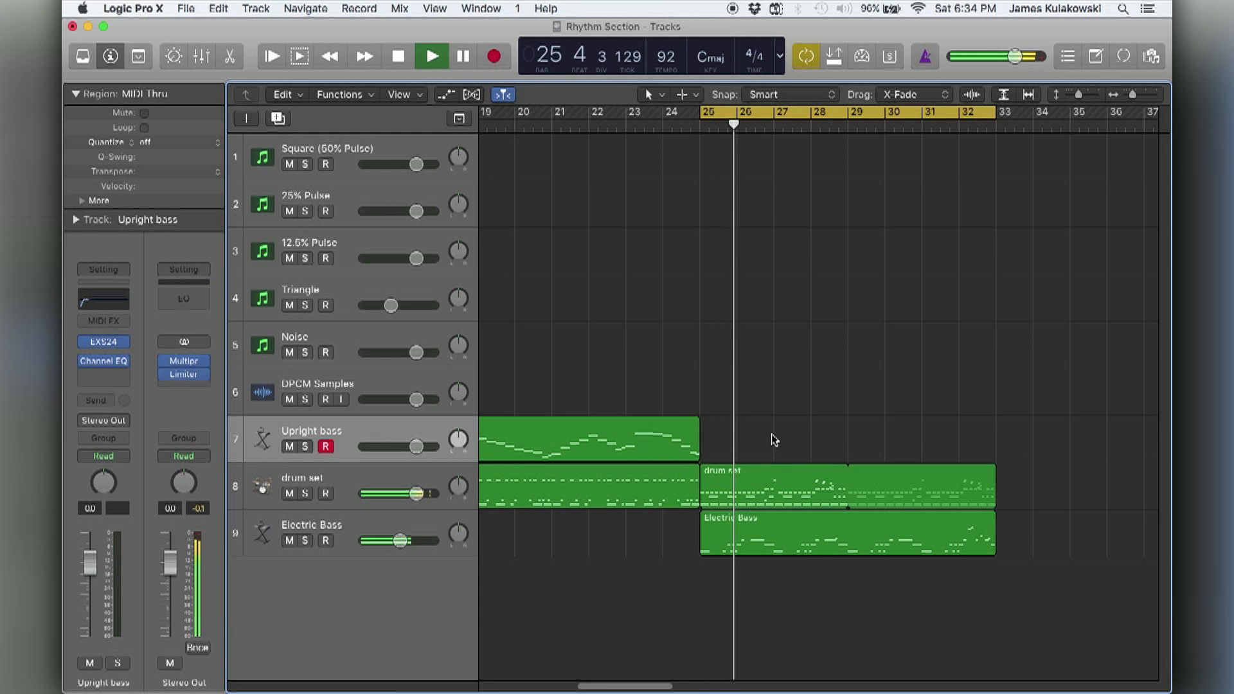
double_click(732, 495)
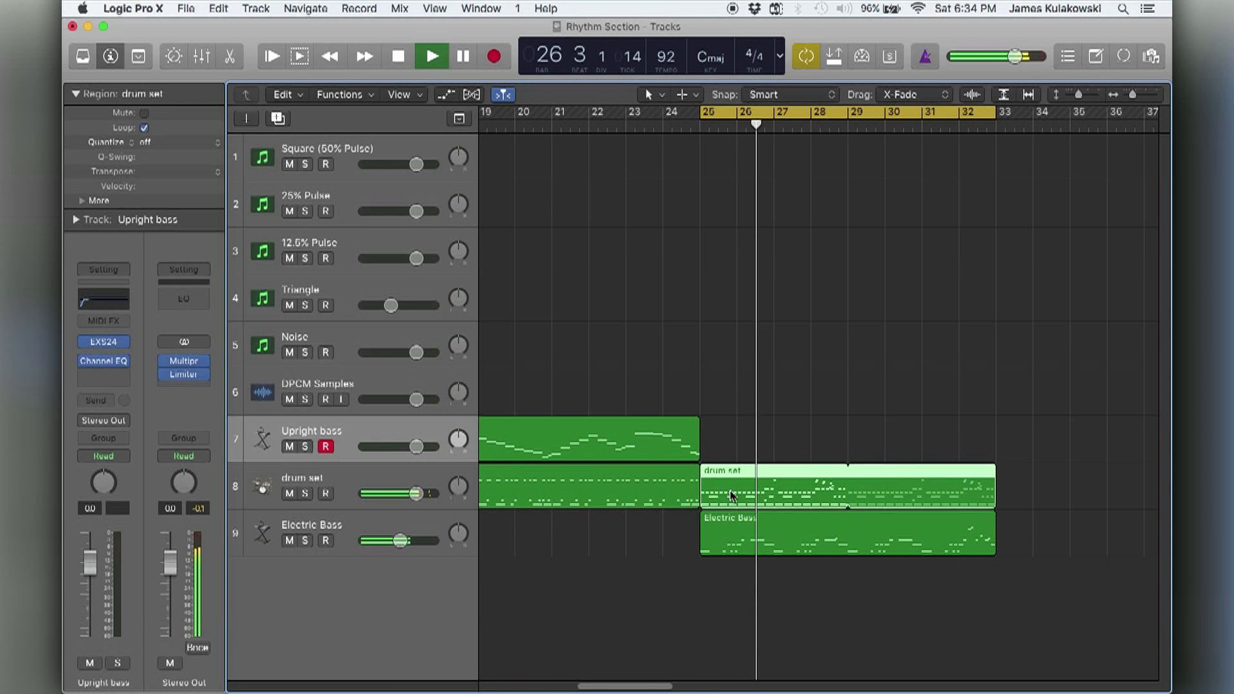
scroll(693, 508, left, 5)
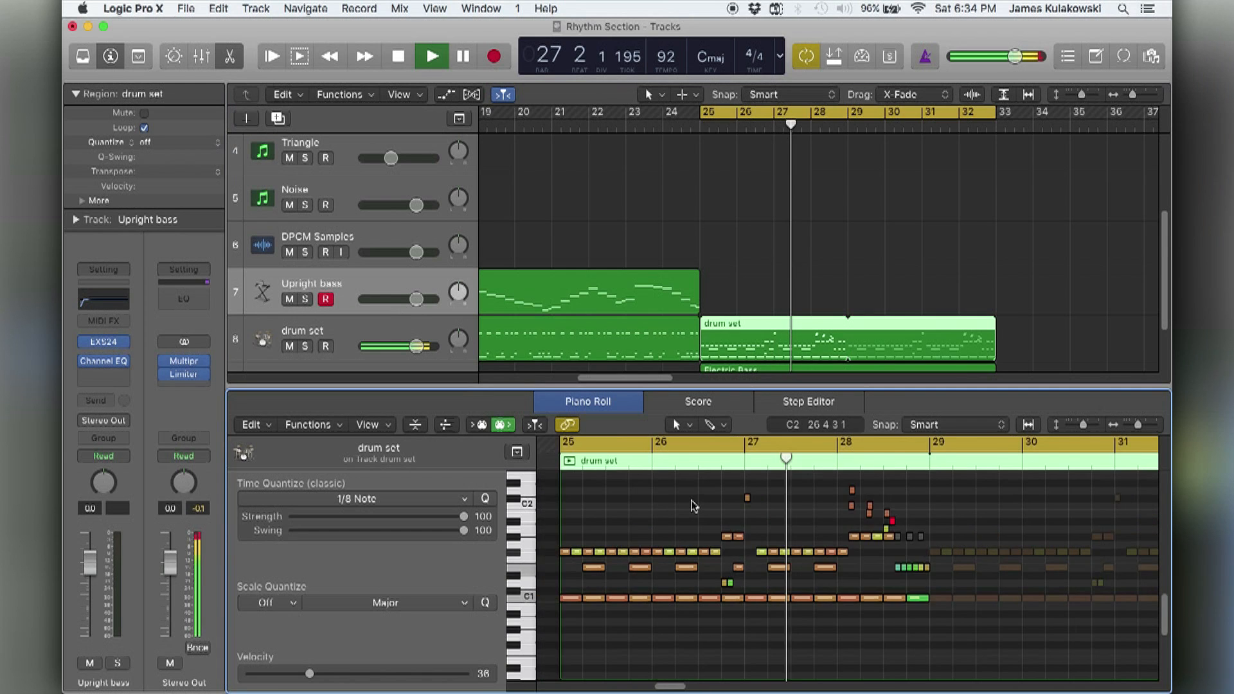
click(752, 257)
click(766, 339)
scroll(755, 321, down, 3)
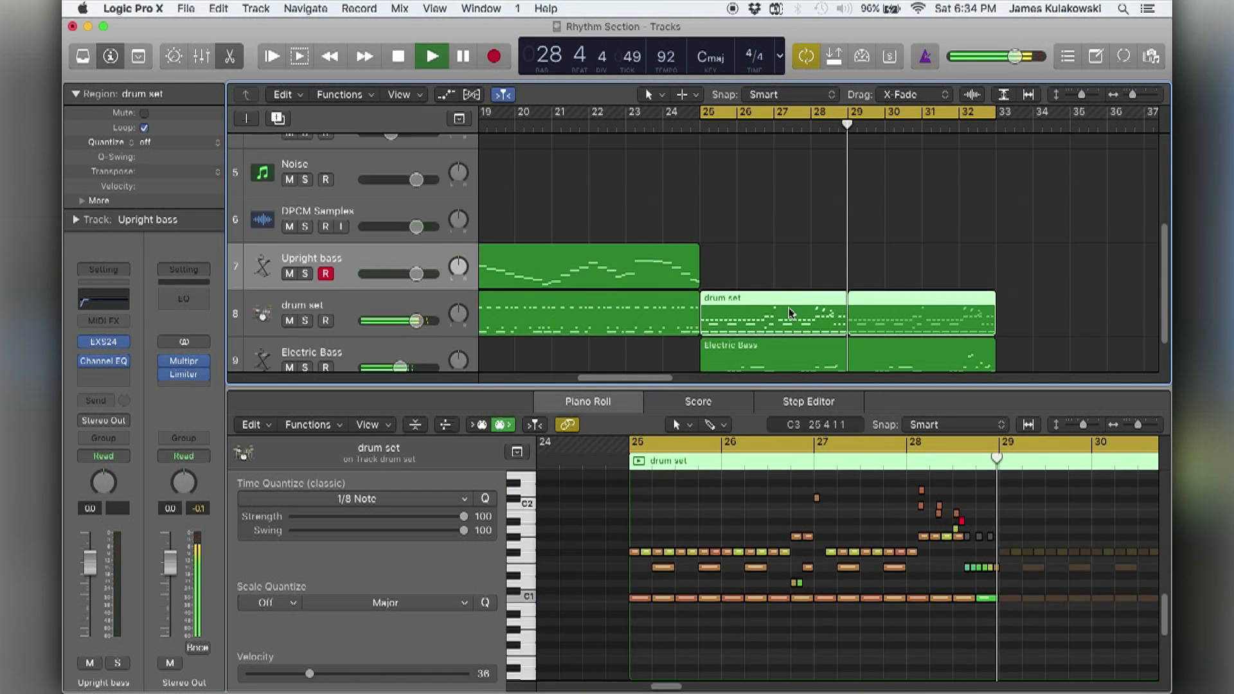
Show the Electric Bass region in the Piano Roll with its whole length from bar 25 to 33 in view.
click(755, 343)
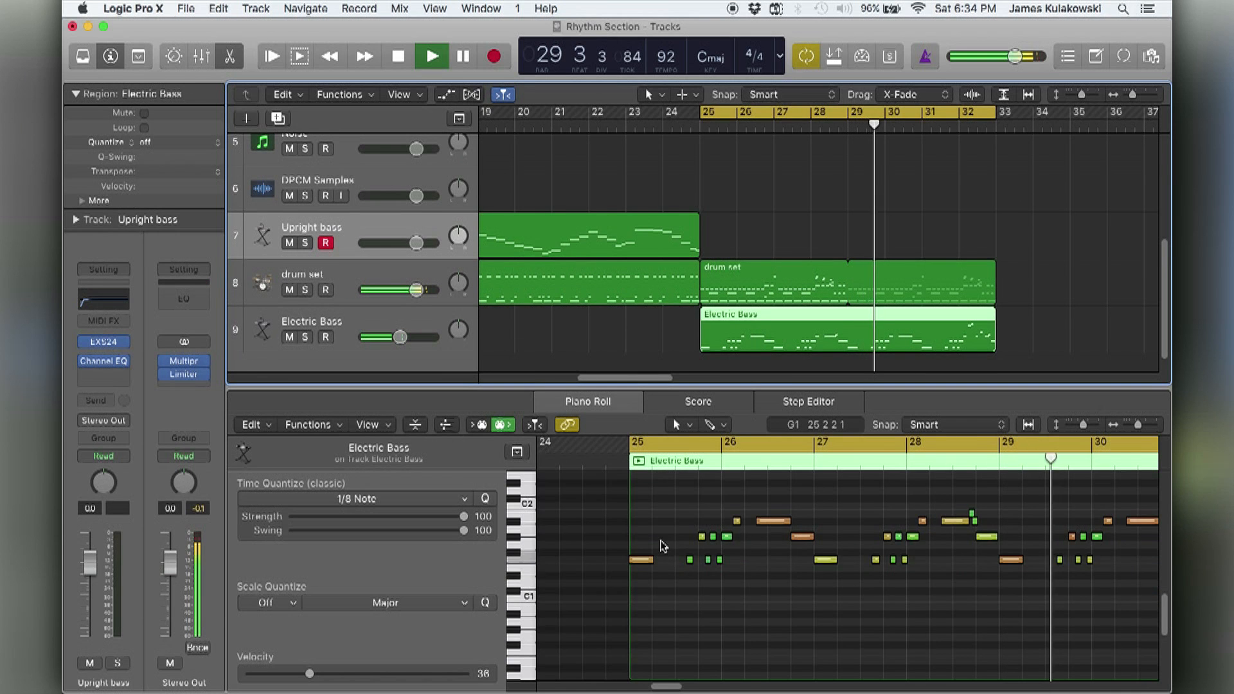
scroll(666, 547, right, 5)
key(super+Left)
click(689, 601)
key(super+Left)
scroll(684, 601, left, 5)
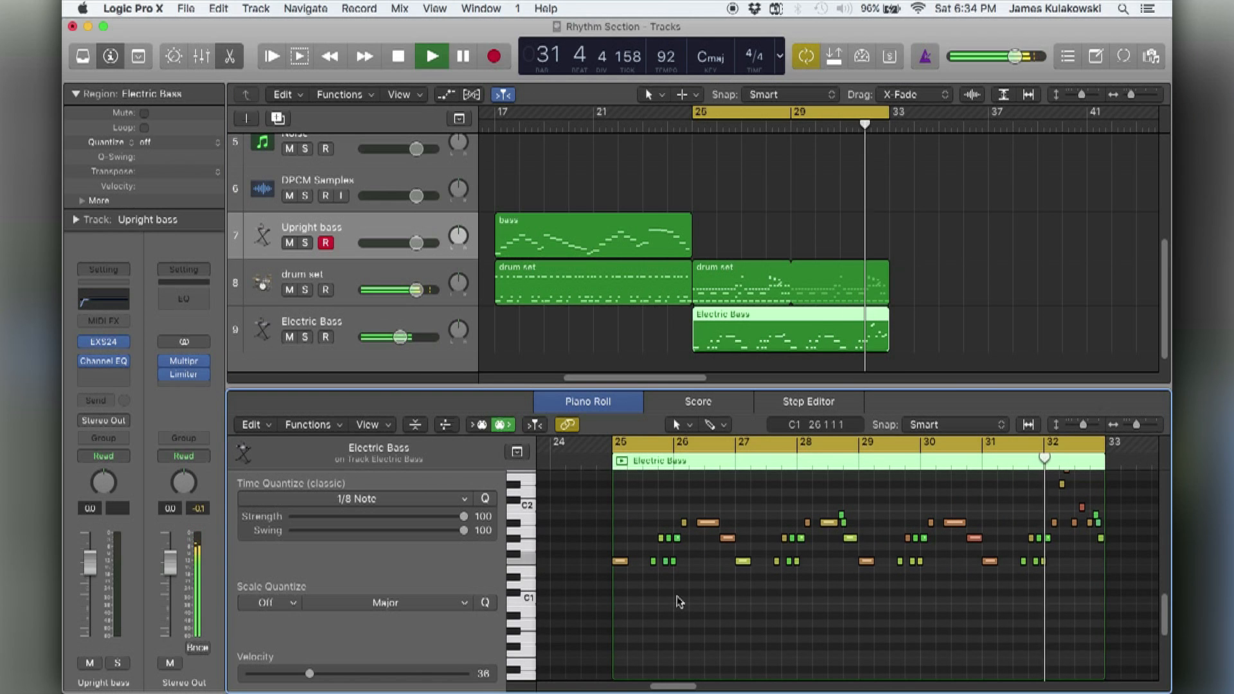
Examine the Electric Bass notes more closely across the region while it plays.
key(super+Right)
key(super+Down)
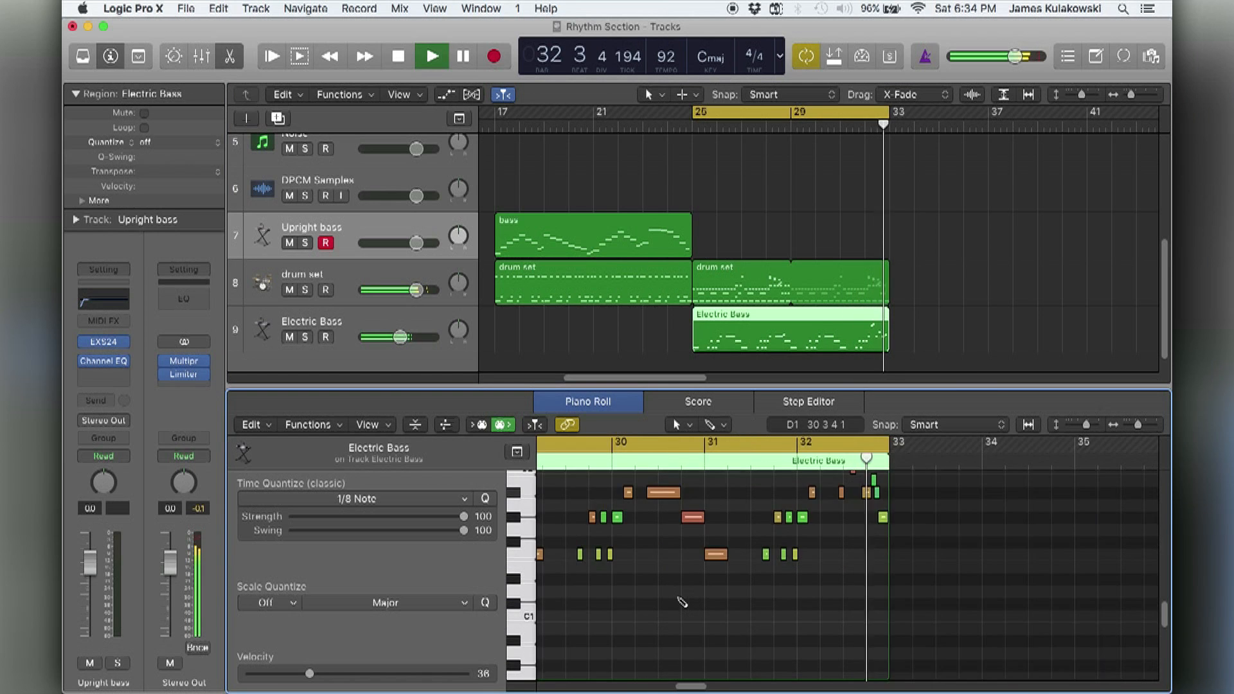
scroll(679, 602, left, 4)
scroll(675, 596, up, 2)
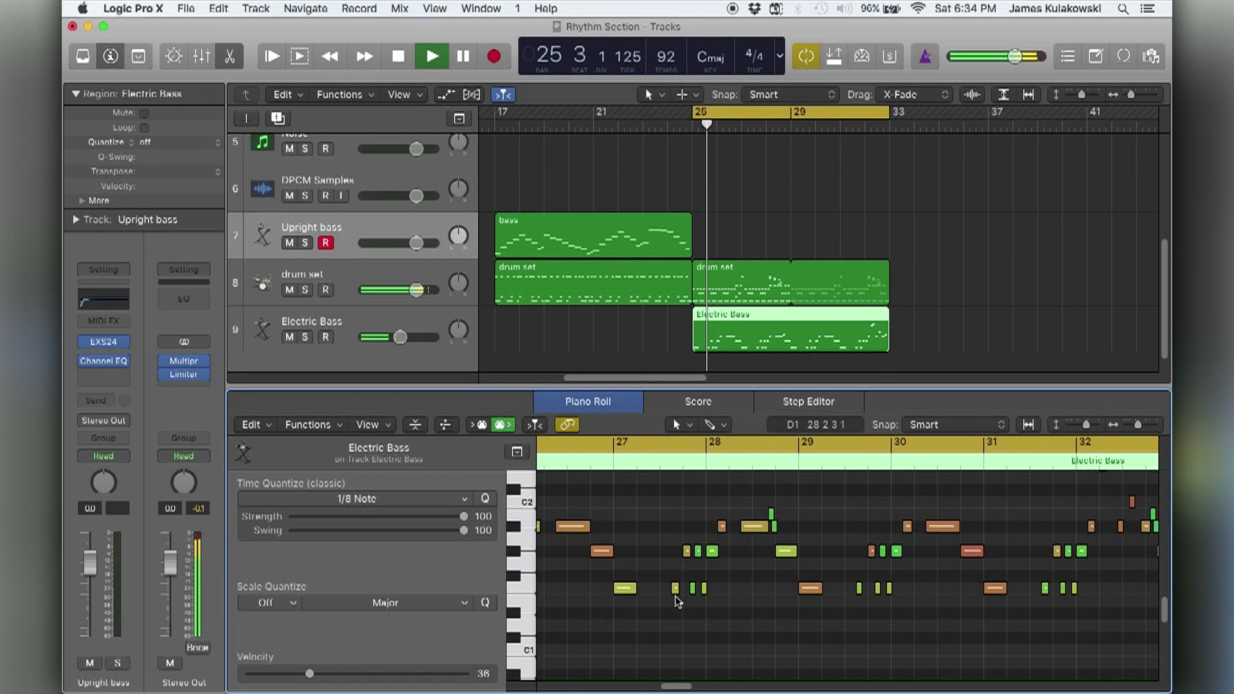
scroll(679, 598, left, 5)
scroll(685, 603, right, 4)
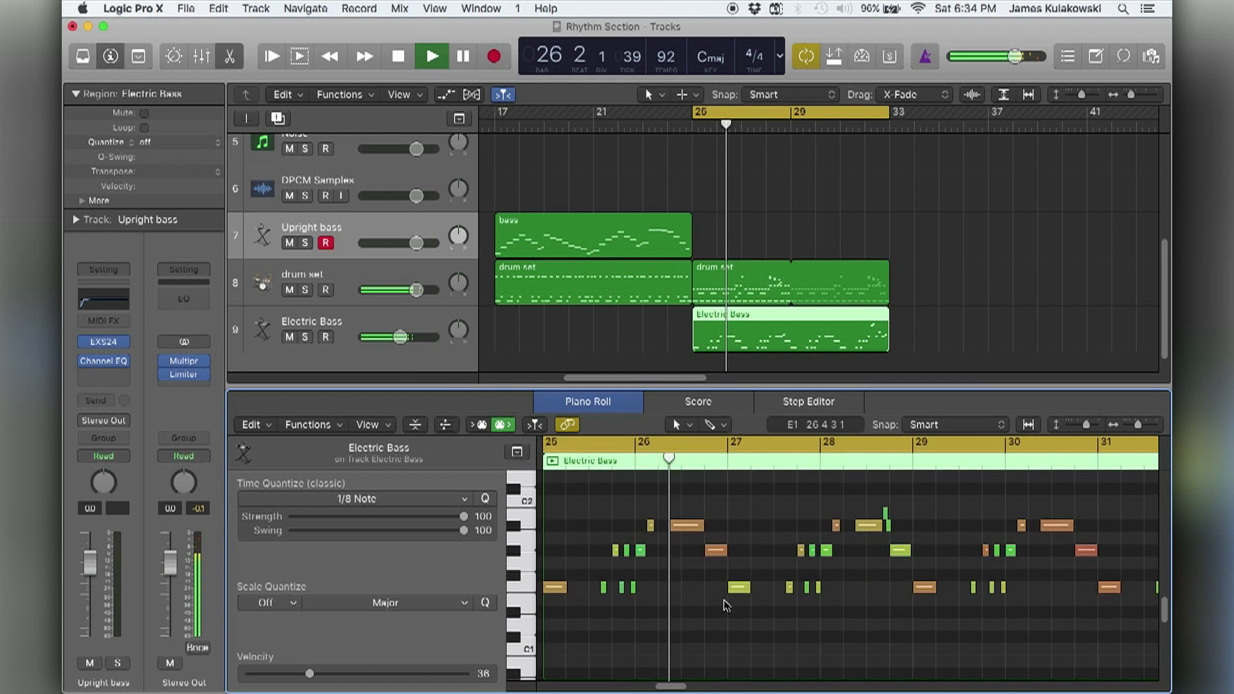
key(space)
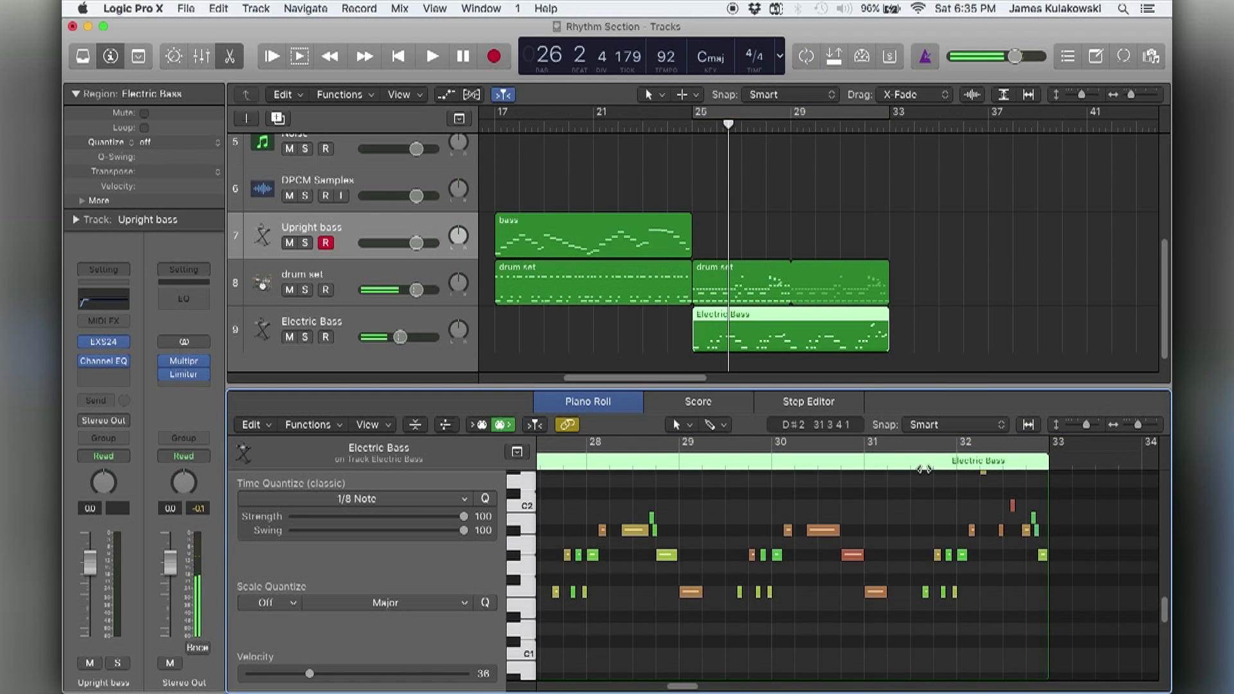
Audition the Electric Bass fill around bar 32 repeatedly with the cycle turned off.
double_click(926, 468)
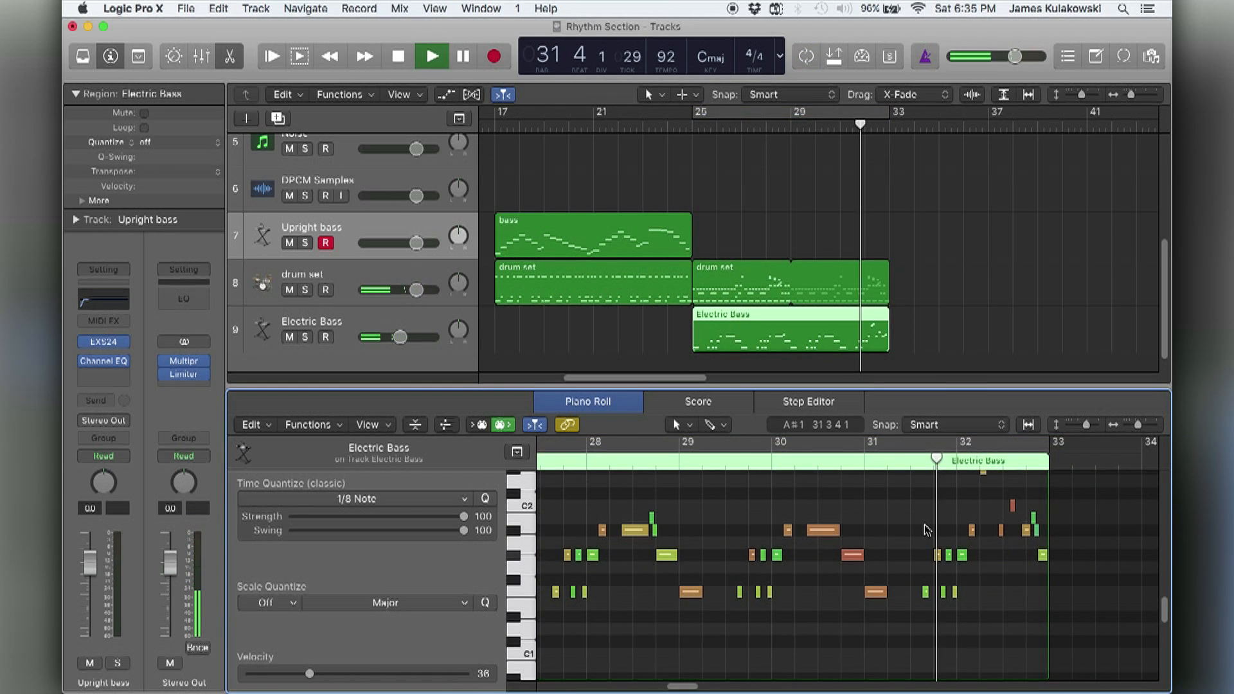
scroll(925, 527, up, 2)
scroll(923, 531, up, 2)
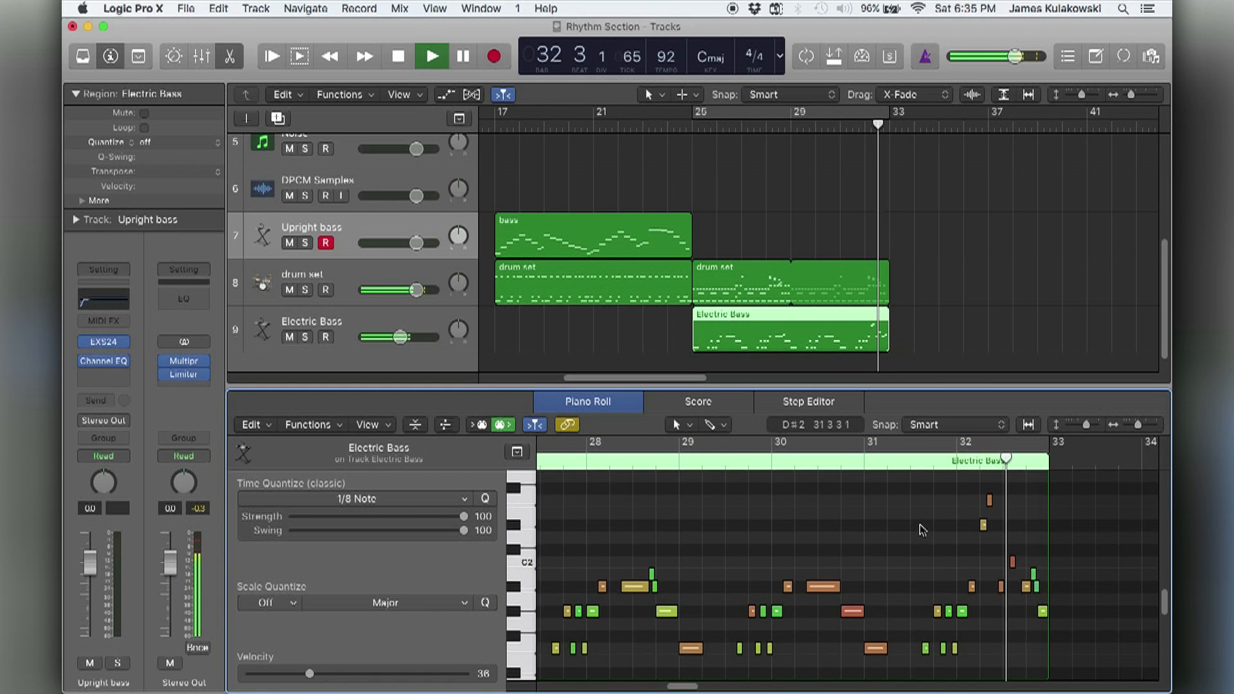
click(928, 468)
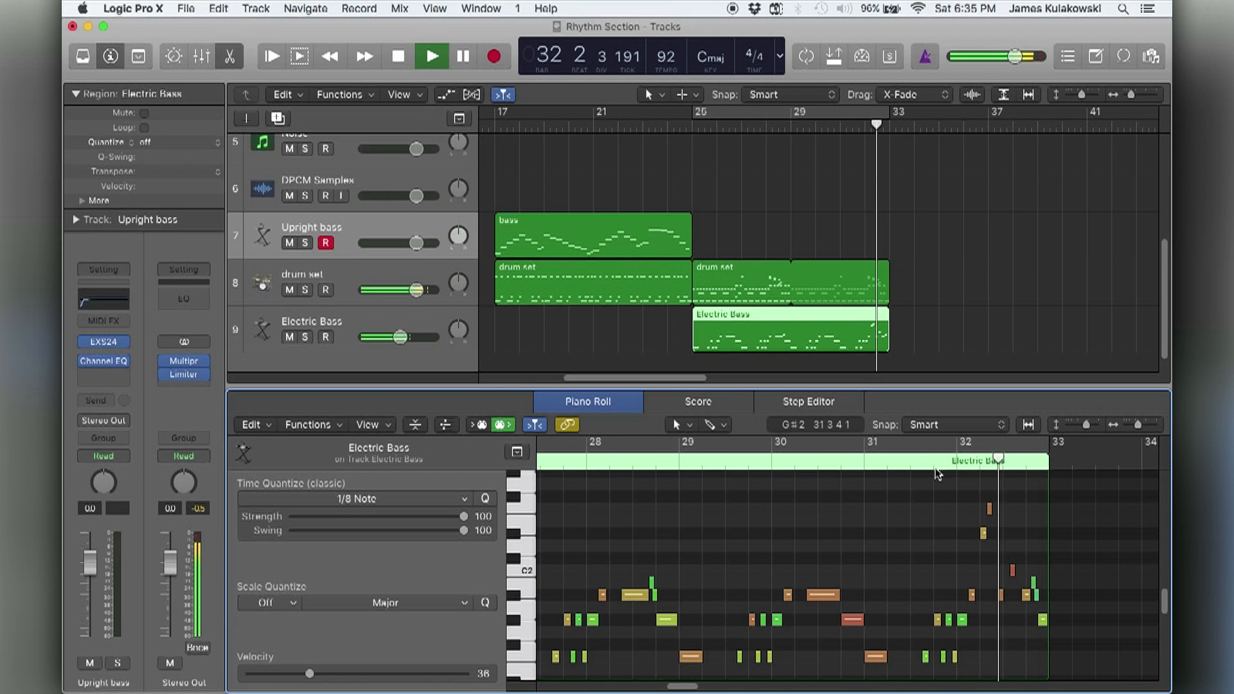
click(969, 467)
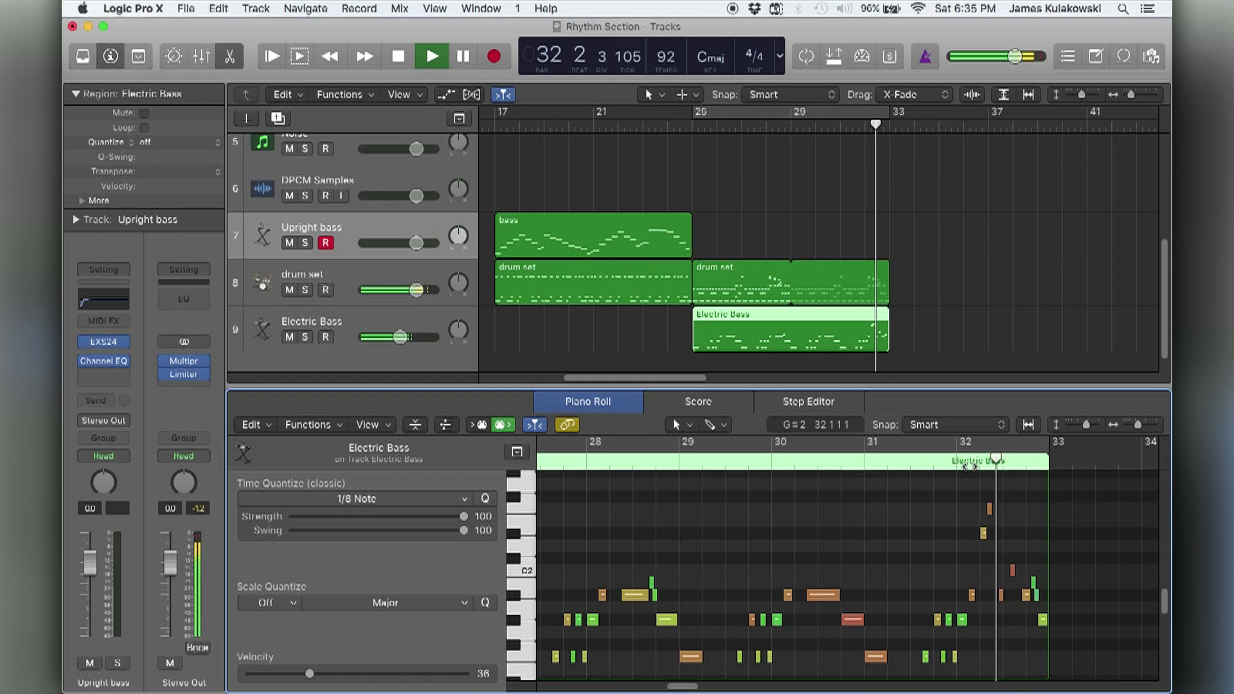
click(970, 467)
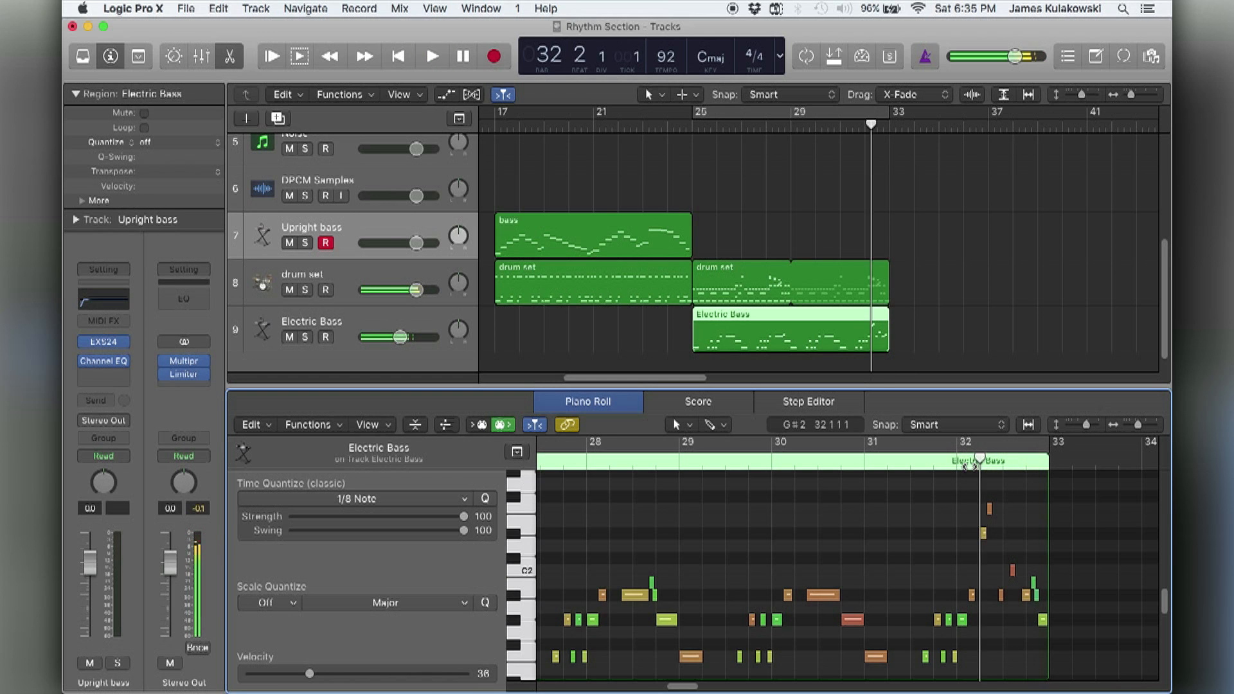
Set the cycle back to the Electric Bass region, bars 25 to 33, and stop playback near its start.
key(super+u)
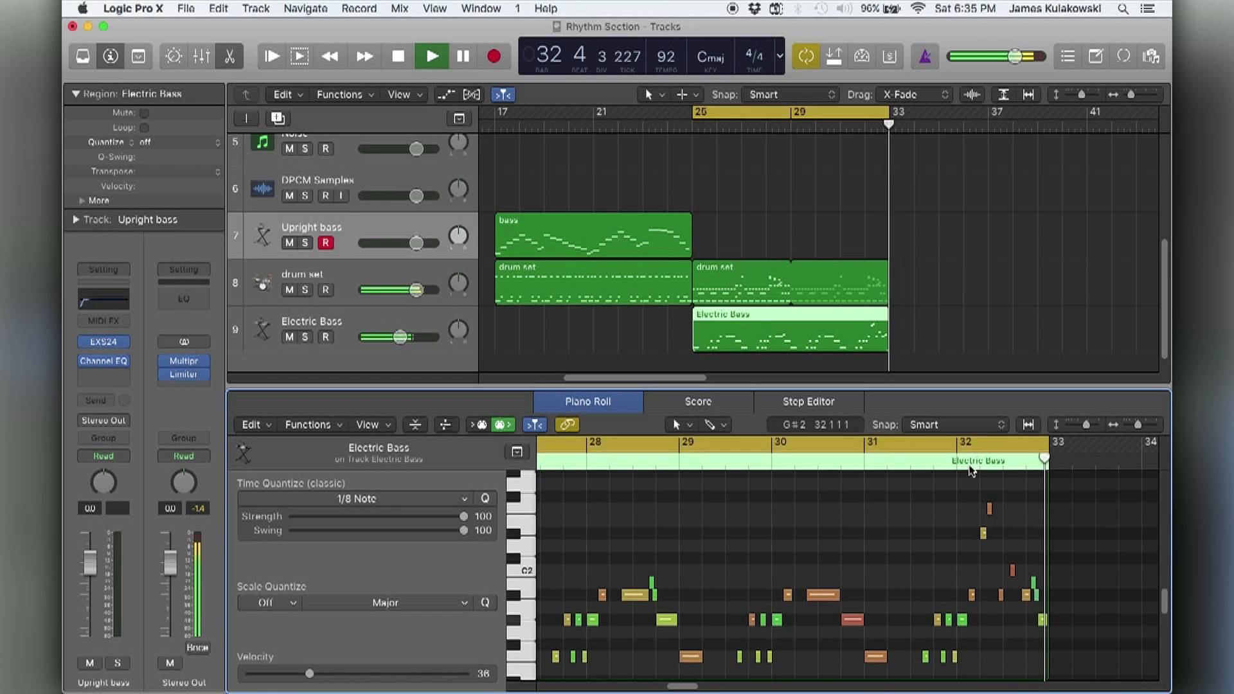
key(space)
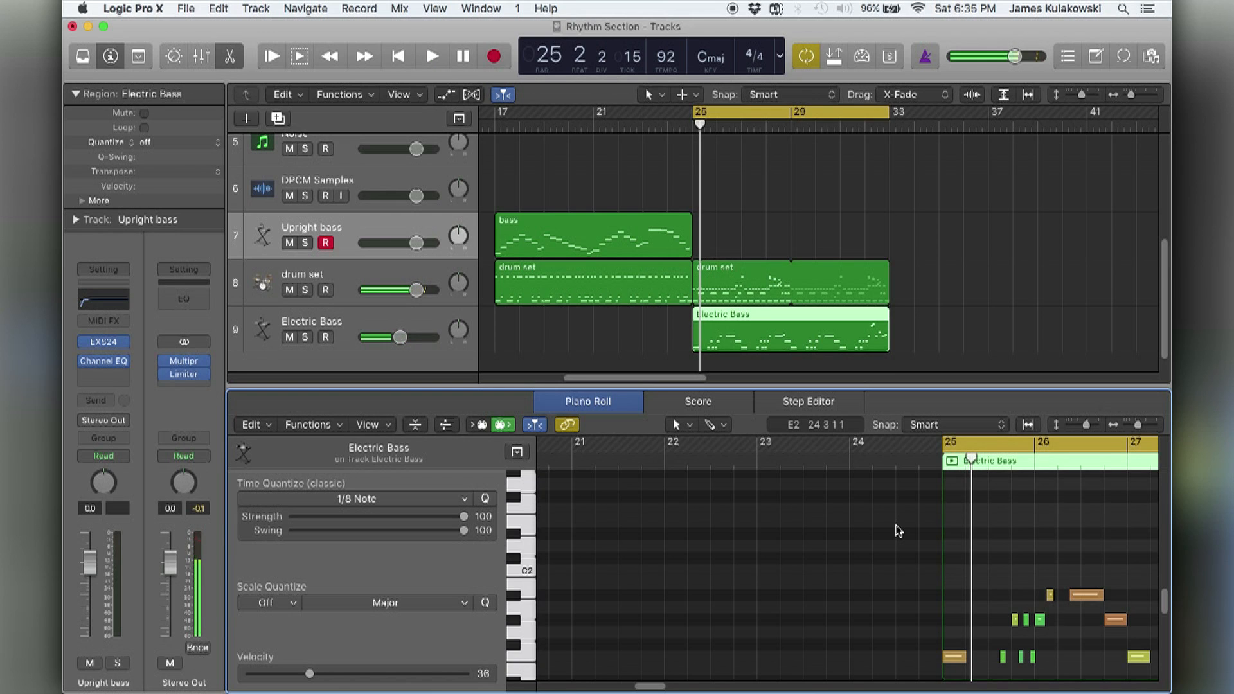
scroll(874, 530, right, 5)
scroll(836, 521, down, 2)
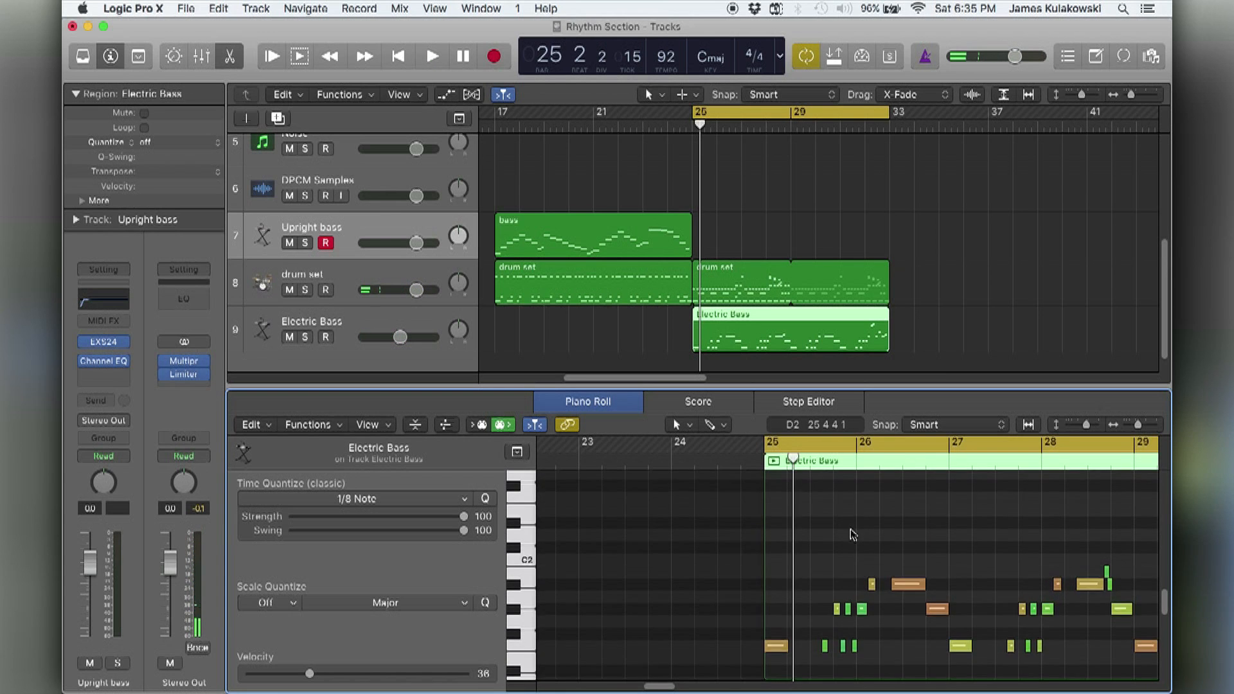
Mute the drum set region at bar 25 and play the Electric Bass region against the metronome.
click(728, 283)
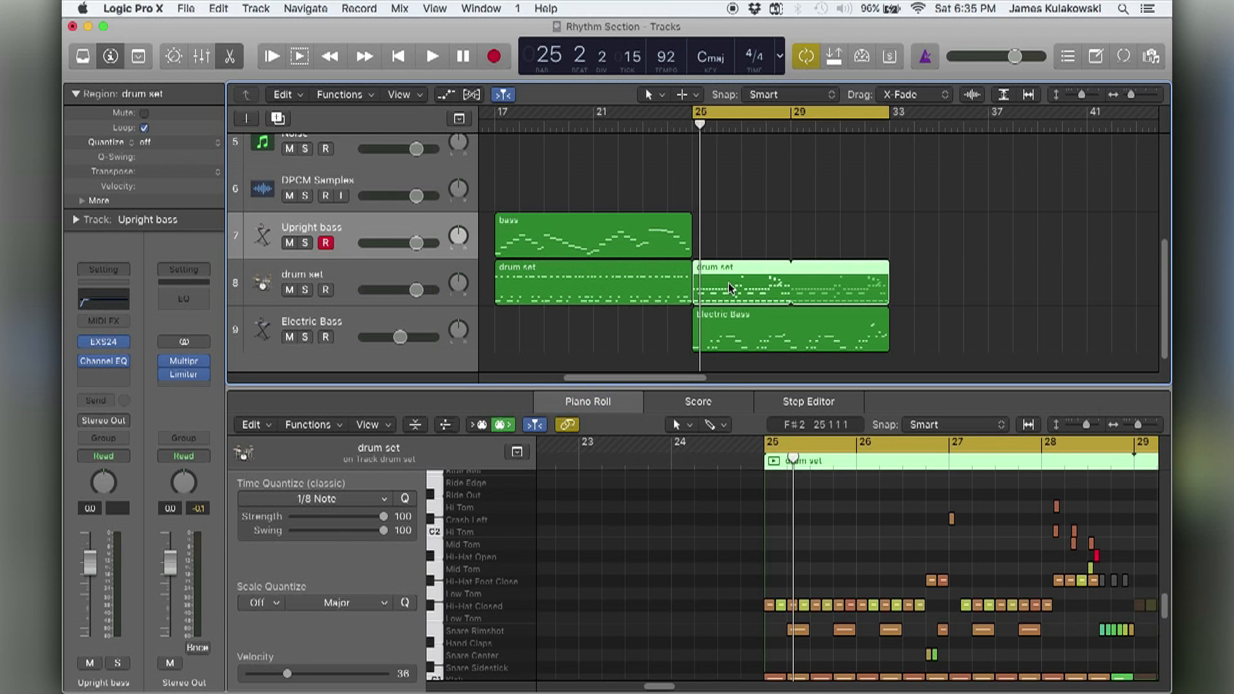
key(ctrl+m)
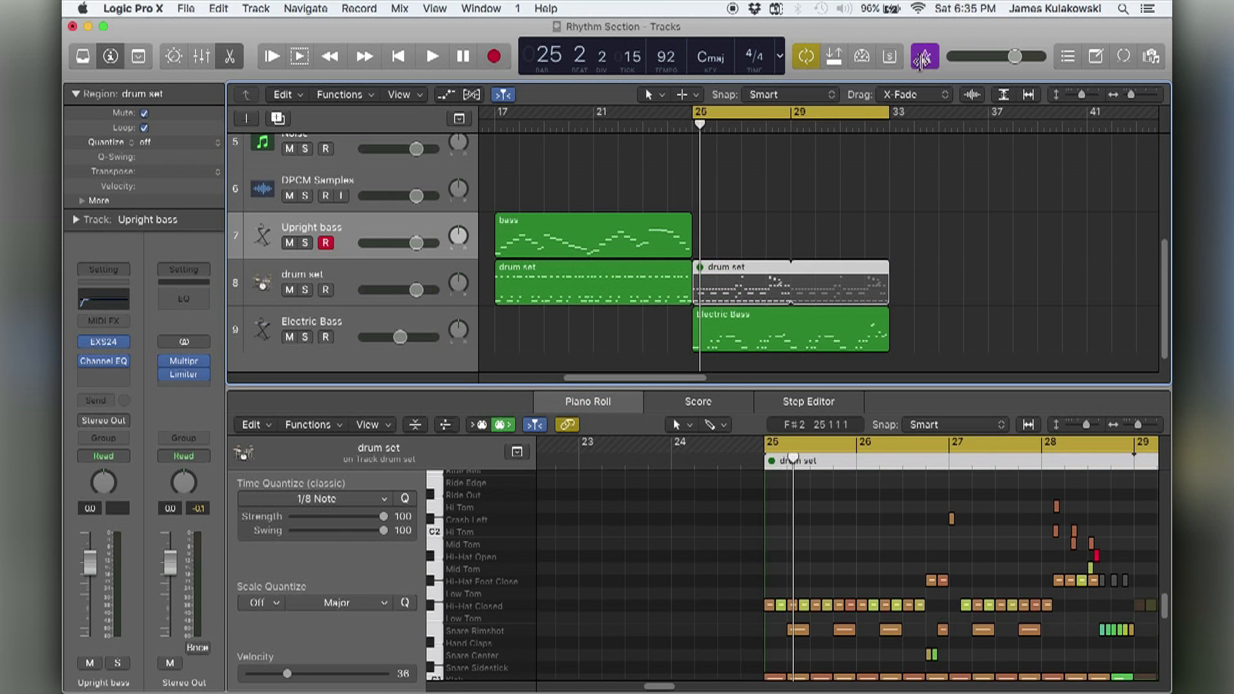
click(906, 253)
key(space)
click(800, 342)
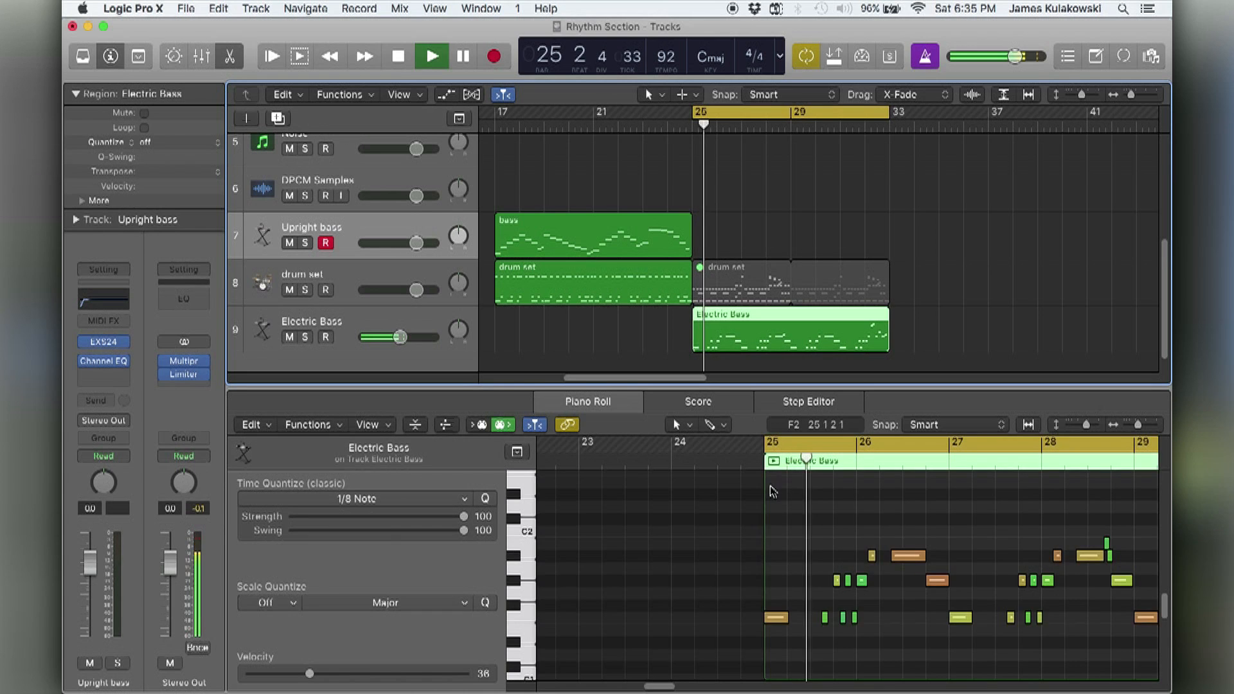
Follow the Electric Bass notes across bars 25 to 33 in the Piano Roll while the metronome plays.
scroll(759, 530, right, 4)
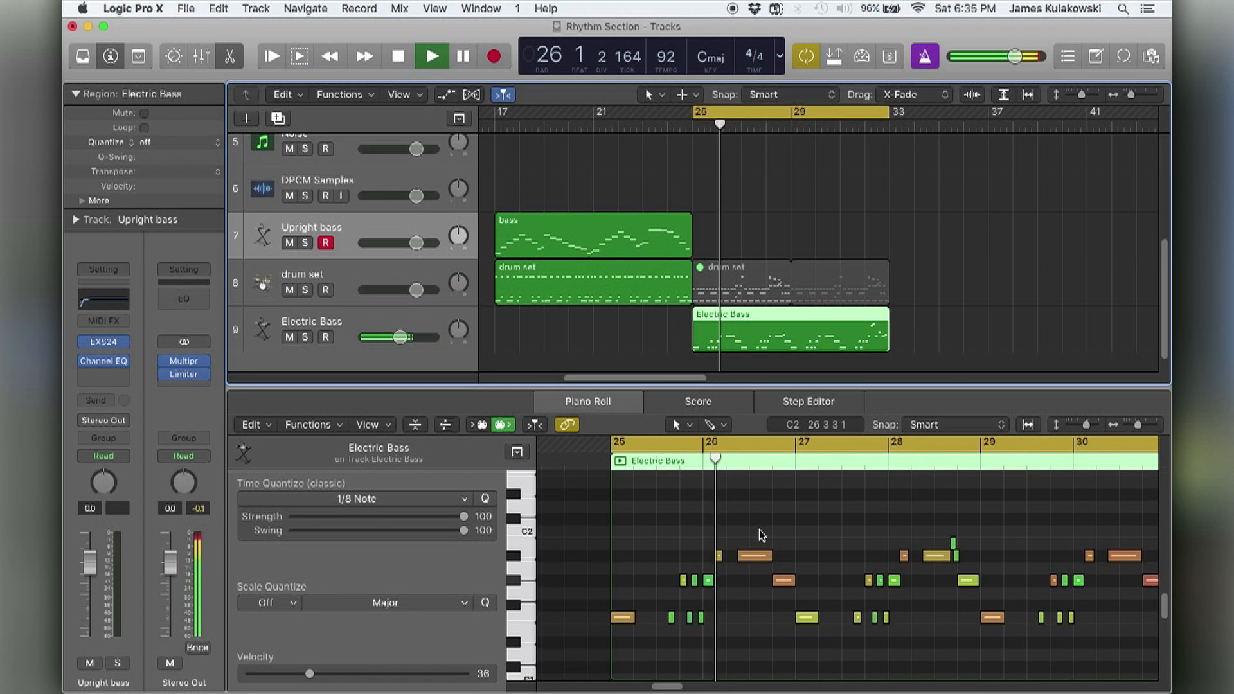
click(760, 530)
key(super+Left)
key(super+Up)
scroll(759, 531, right, 4)
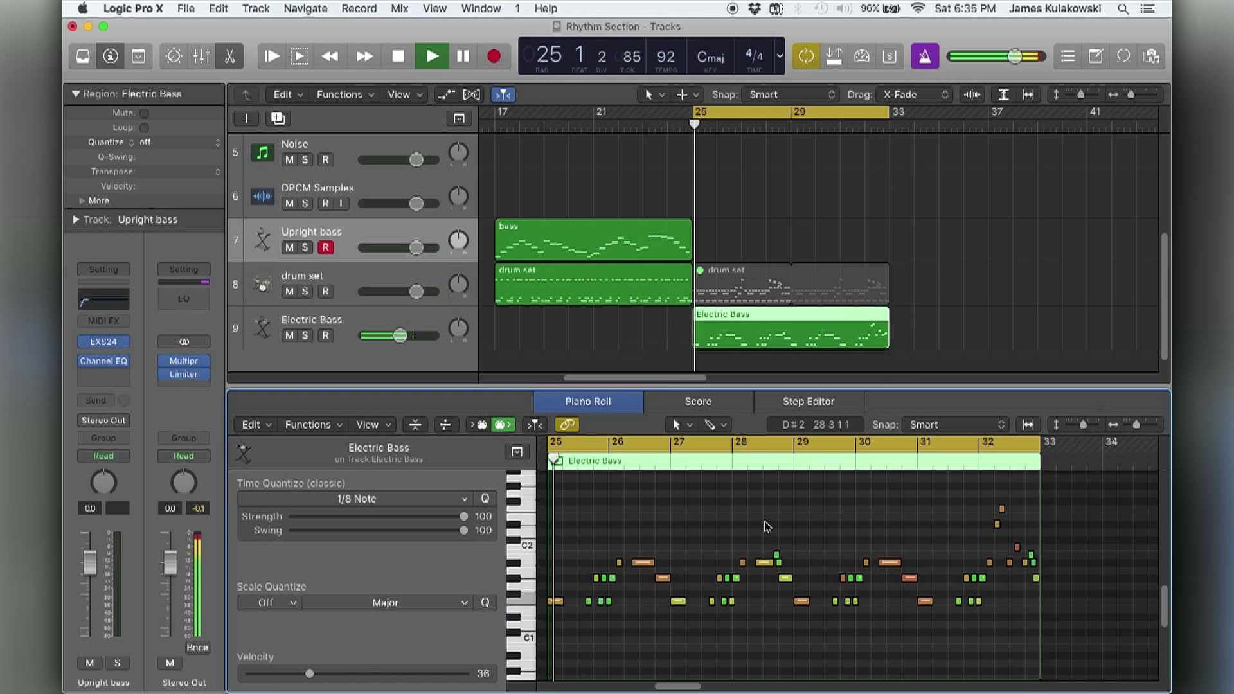
Stop playback, unmute the drum set region at bar 25 with the metronome off, and open it in the Piano Roll.
key(space)
click(737, 283)
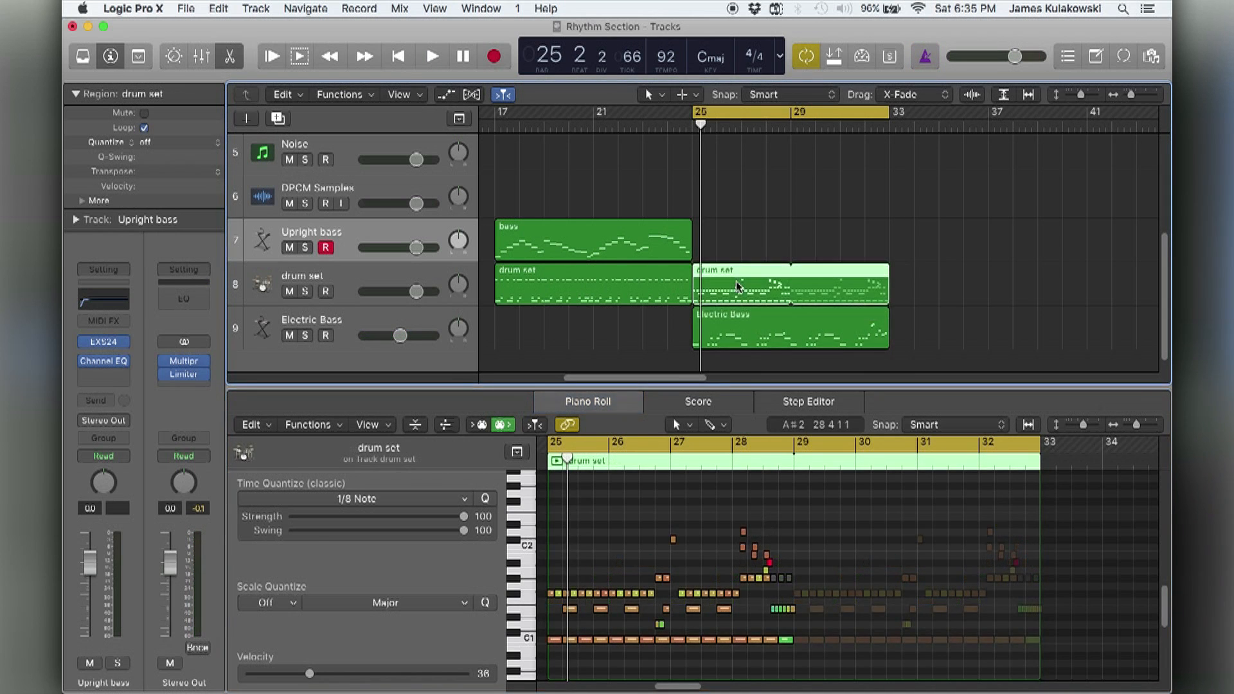
double_click(736, 280)
double_click(758, 447)
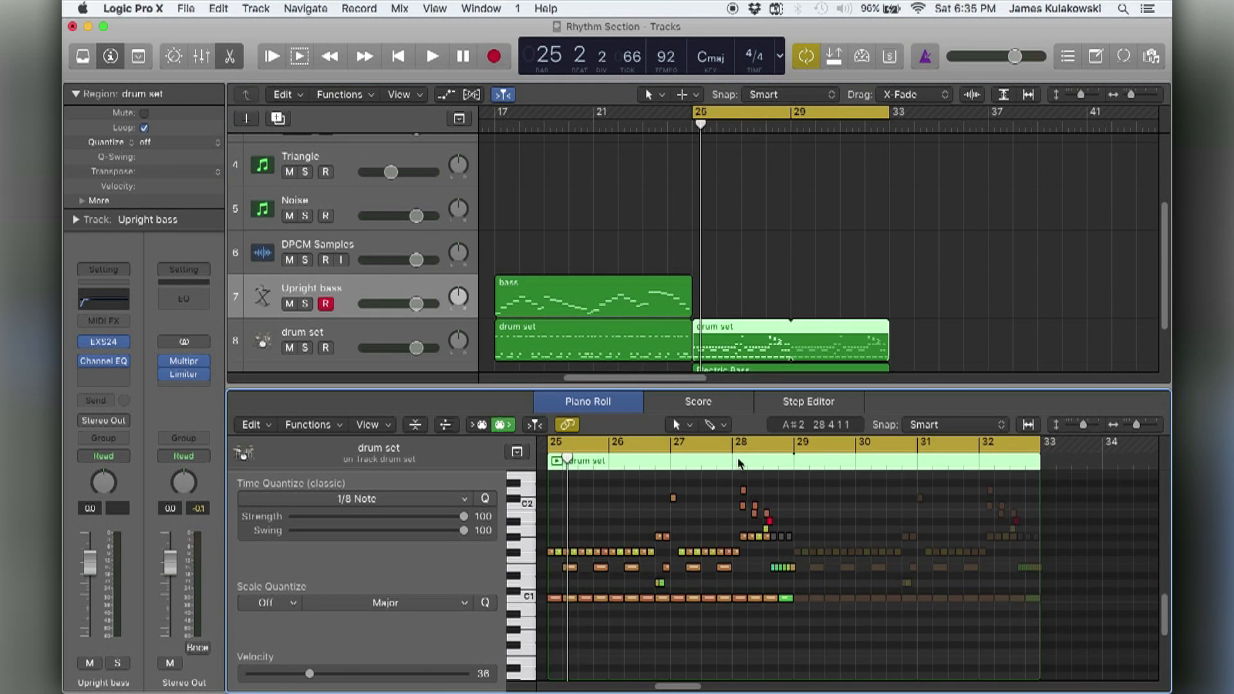
Set the Piano Roll cycle range to only bar 25 of the drum set region.
key(super+Right)
key(super+Down)
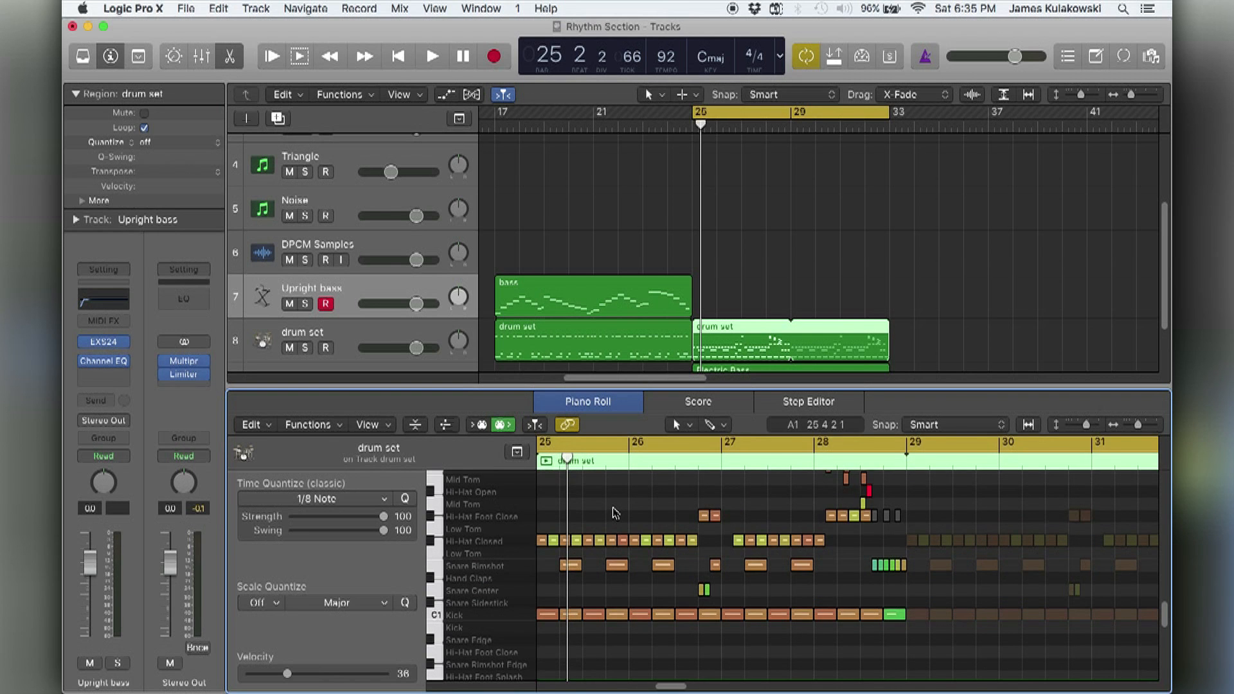
scroll(615, 513, left, 1)
scroll(615, 513, left, 2)
scroll(615, 513, up, 1)
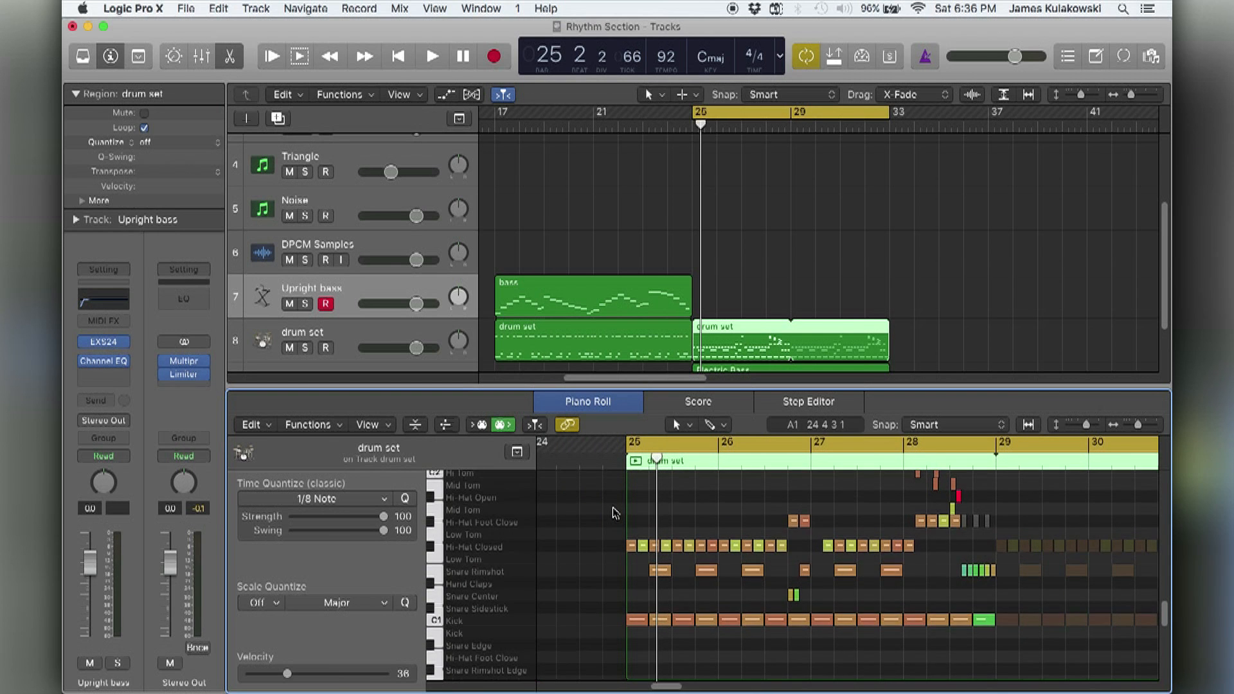
scroll(615, 513, up, 3)
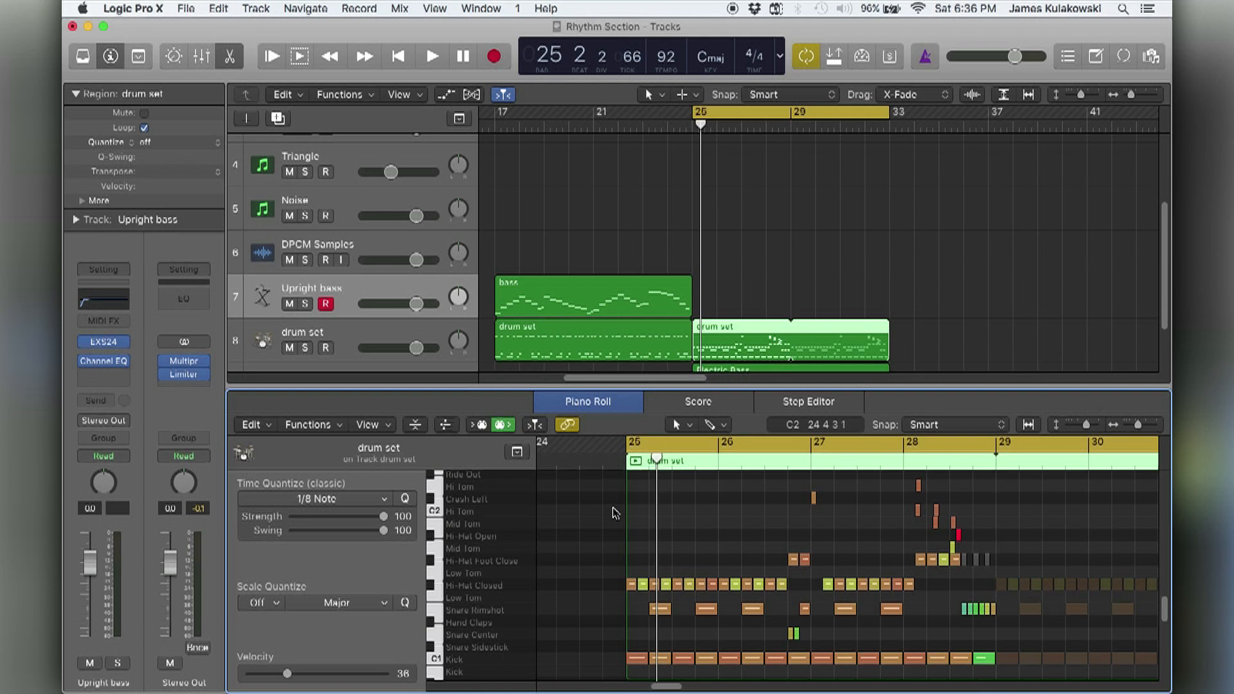
click(636, 443)
drag(638, 443, 702, 444)
key(super+Right)
key(super+Right)
key(super+Right)
key(super+Right)
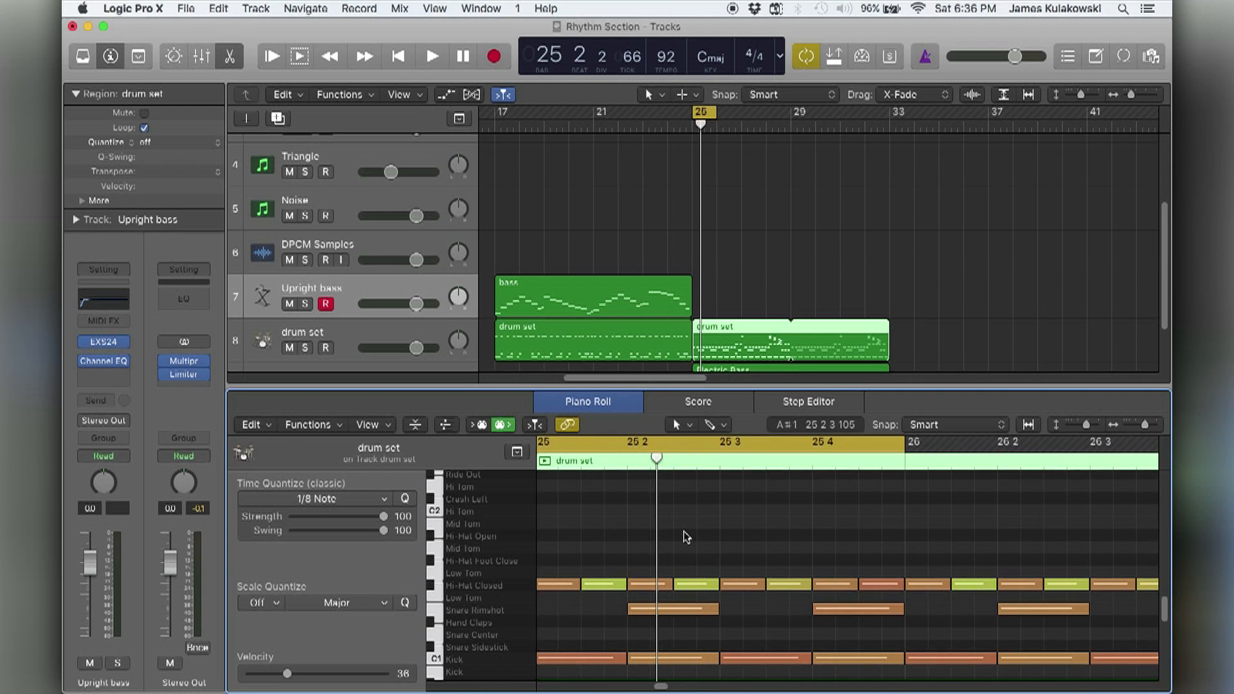
scroll(681, 538, left, 3)
scroll(643, 572, down, 1)
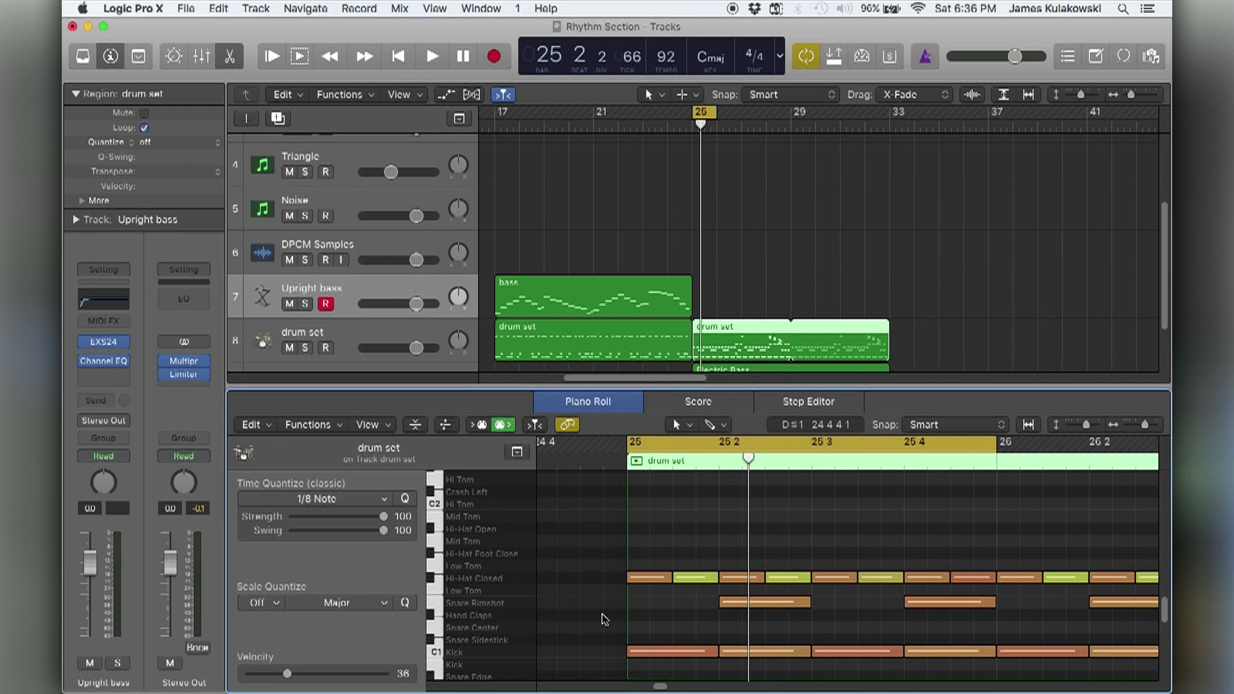
Select all Kick, Snare Rimshot and Hi-Hat Closed notes of the drum set region, one drum at a time, to hear each sound.
click(497, 653)
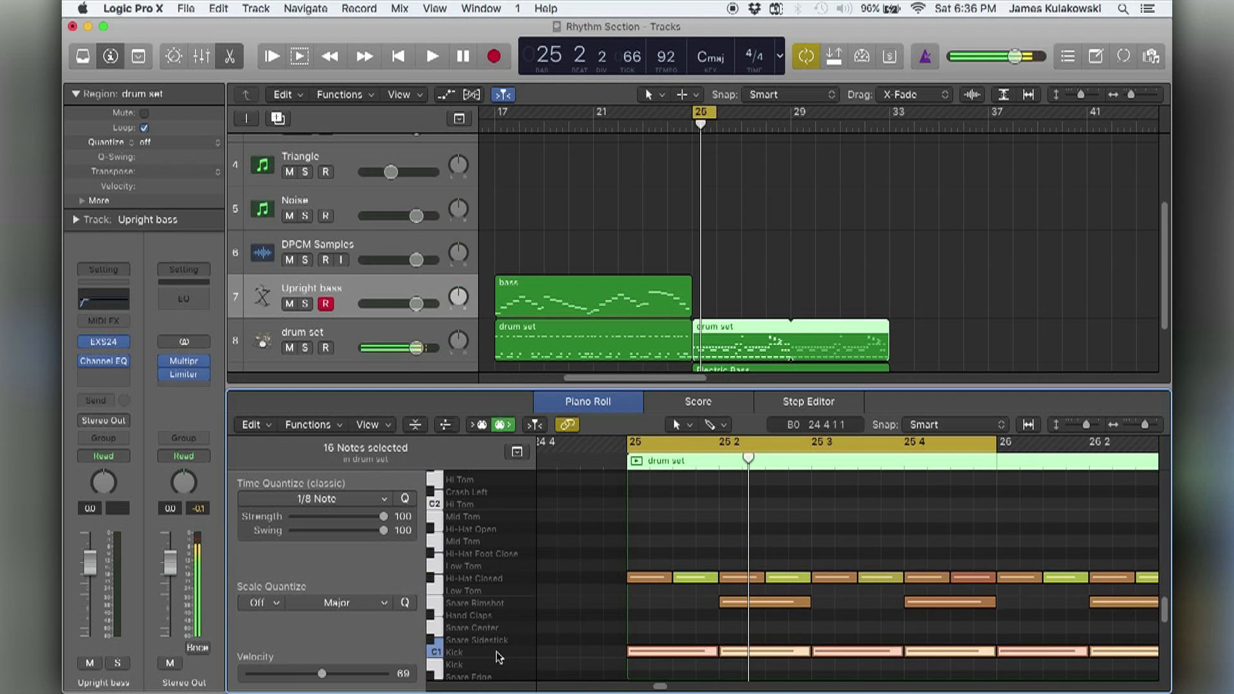
click(486, 607)
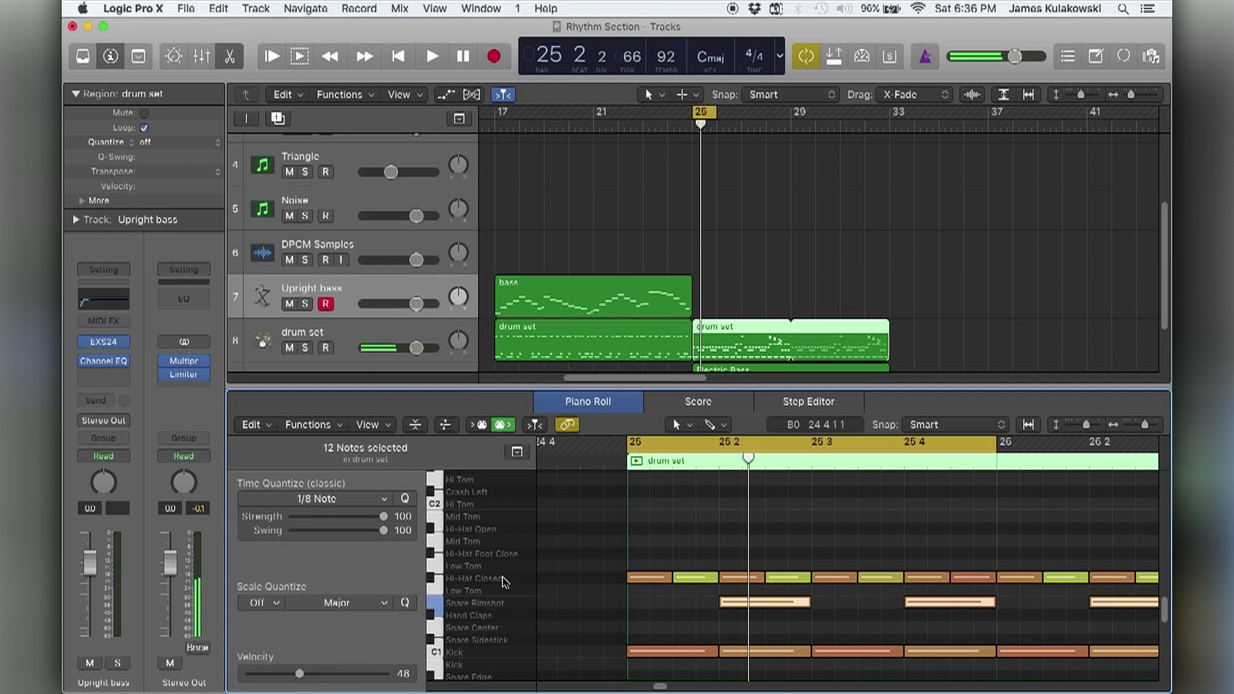
click(466, 580)
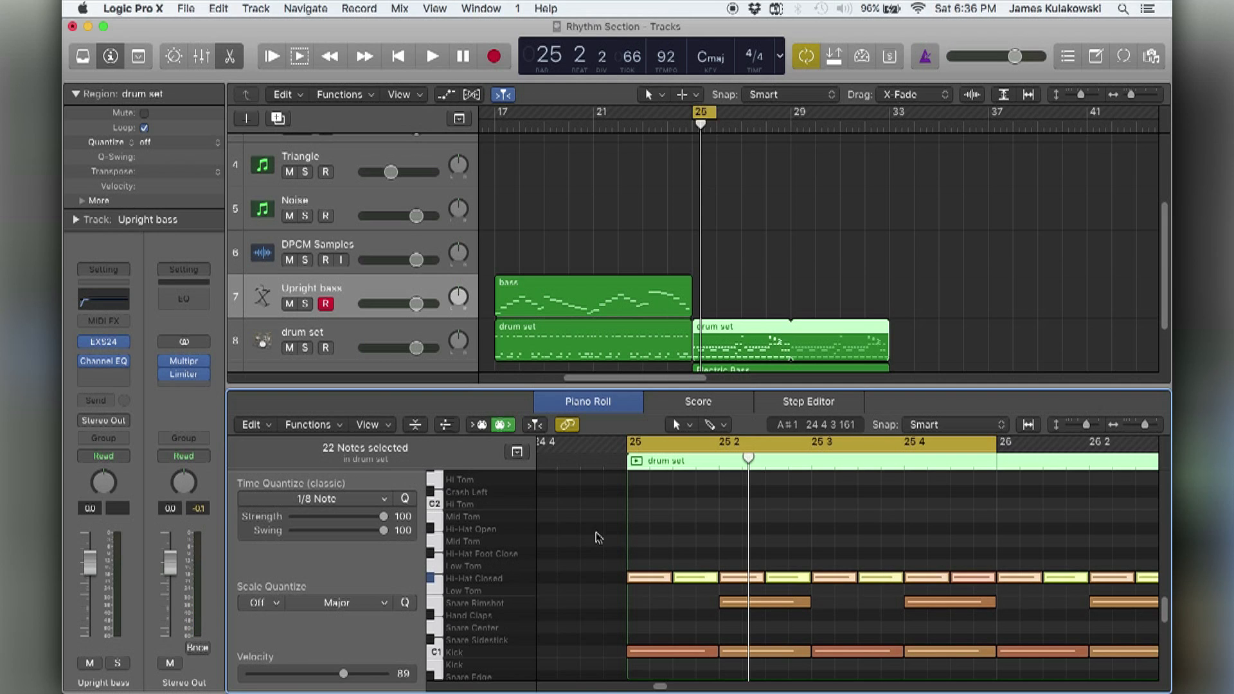
scroll(598, 537, down, 2)
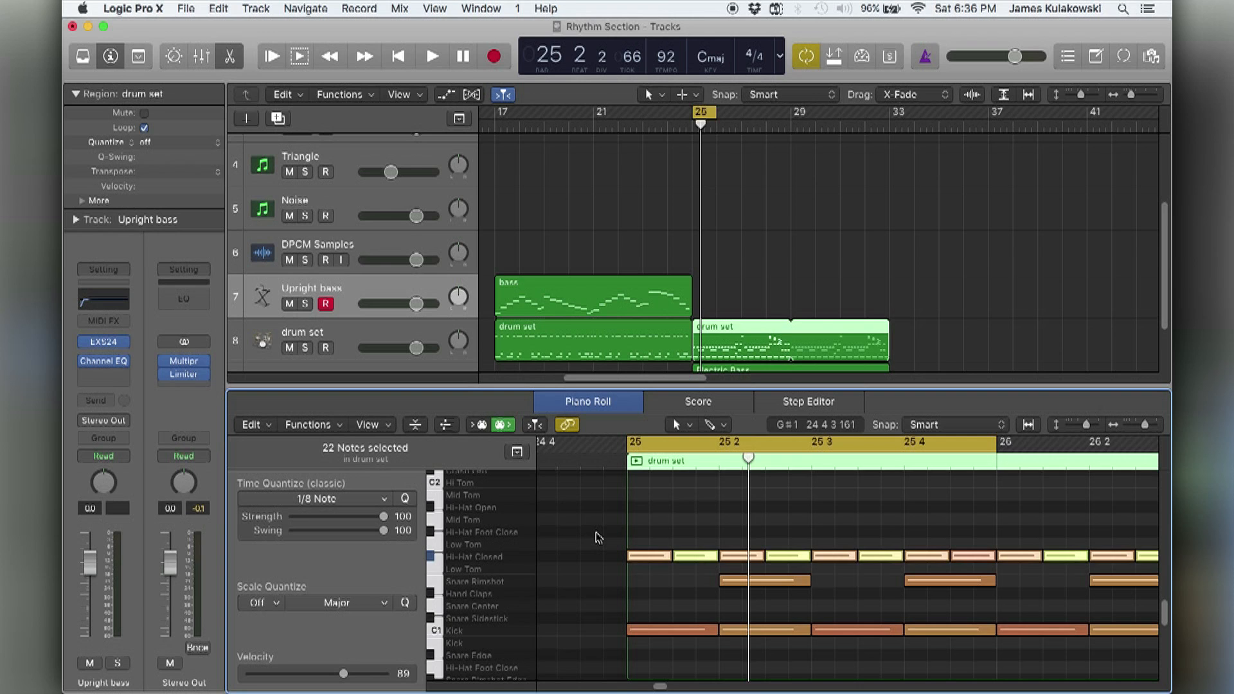
Select the four Kick notes in bar 25 together and audition them one after another.
drag(586, 605, 939, 631)
scroll(926, 630, right, 3)
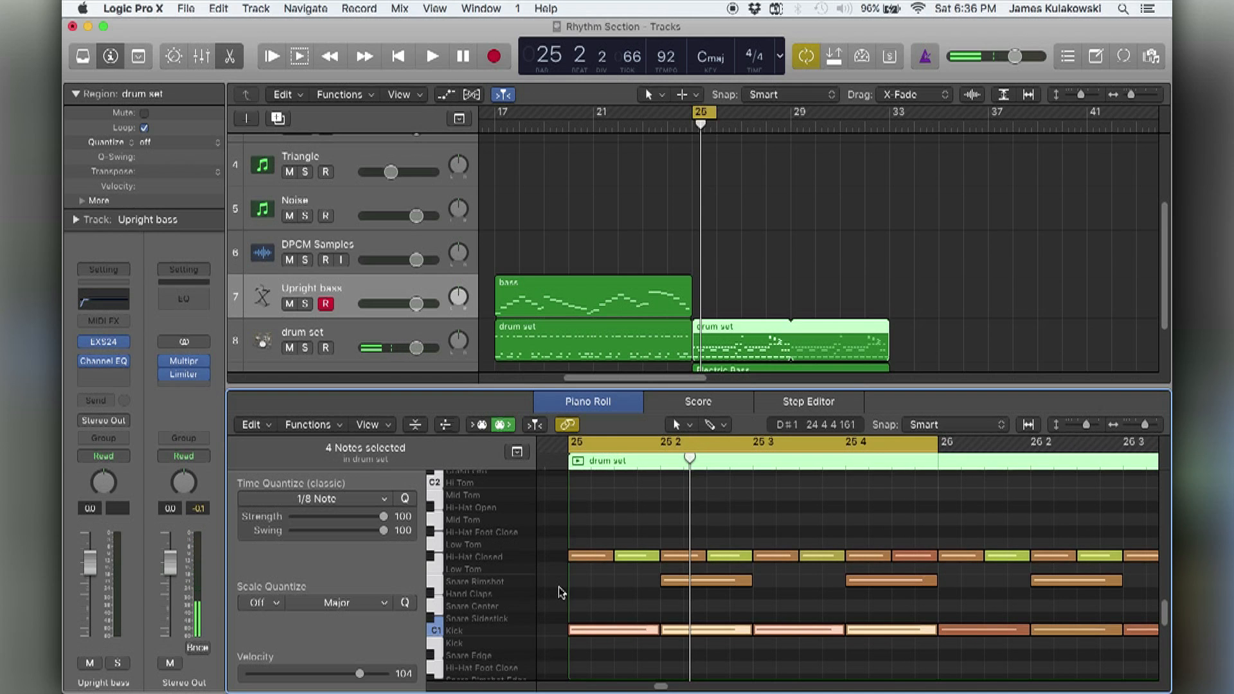
click(614, 598)
click(619, 632)
key(Right)
key(Right)
key(Right)
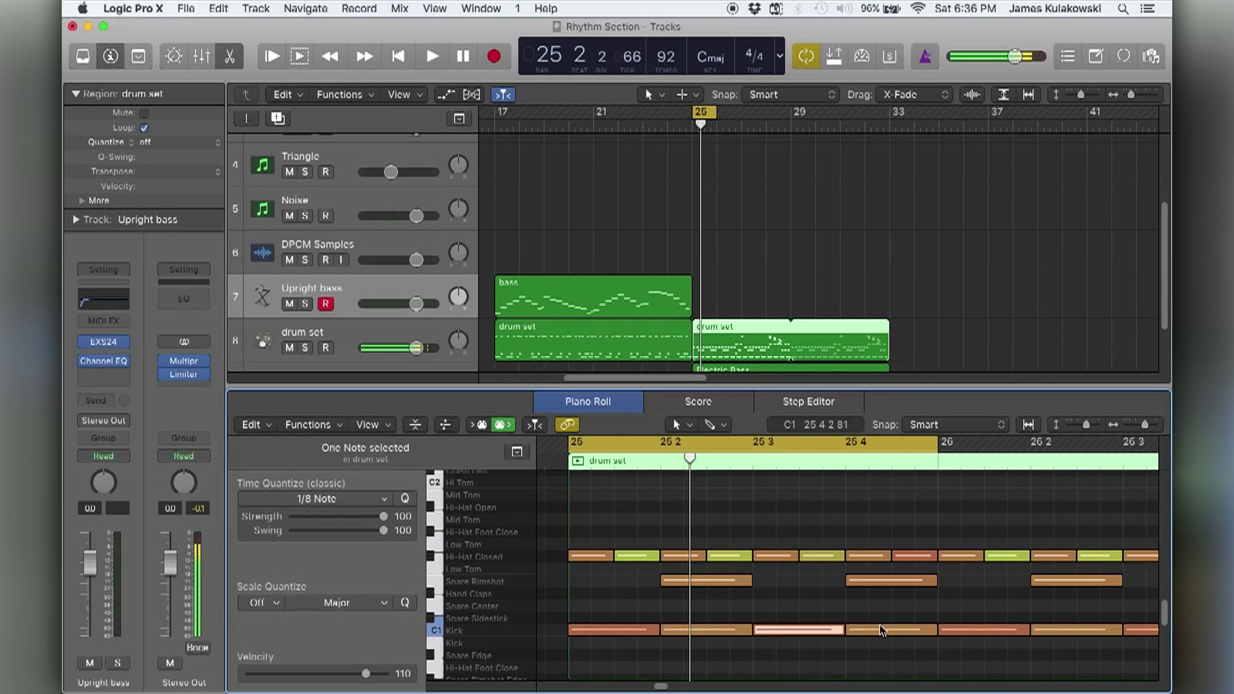
Audition the Kick notes on beats 1 and 3 of bar 25 and check the pitch and velocity of the first one.
click(603, 594)
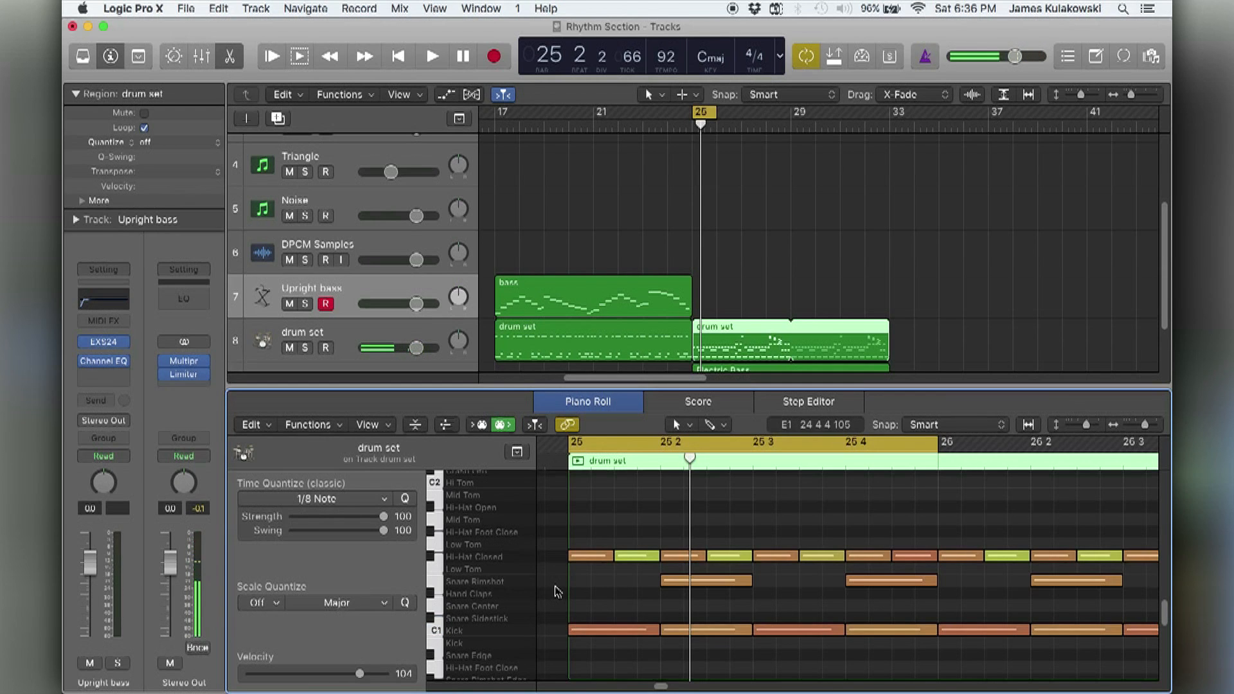
click(648, 630)
shift+click(795, 628)
click(797, 604)
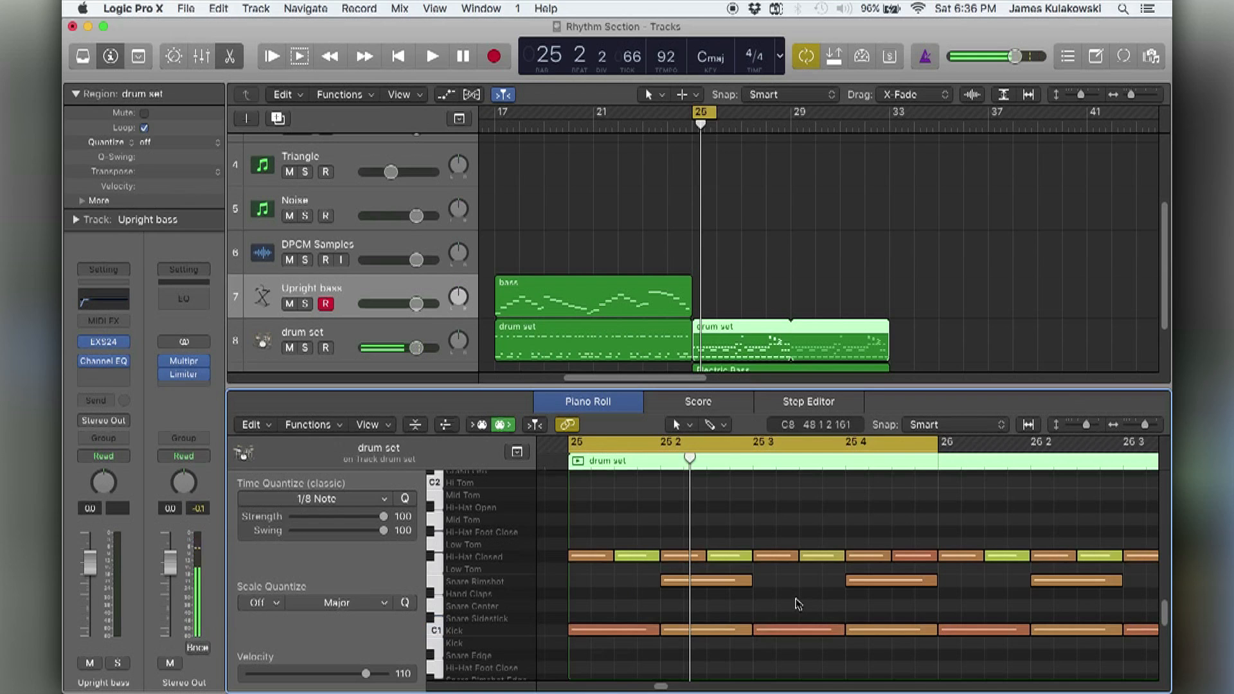
mouse_move(633, 637)
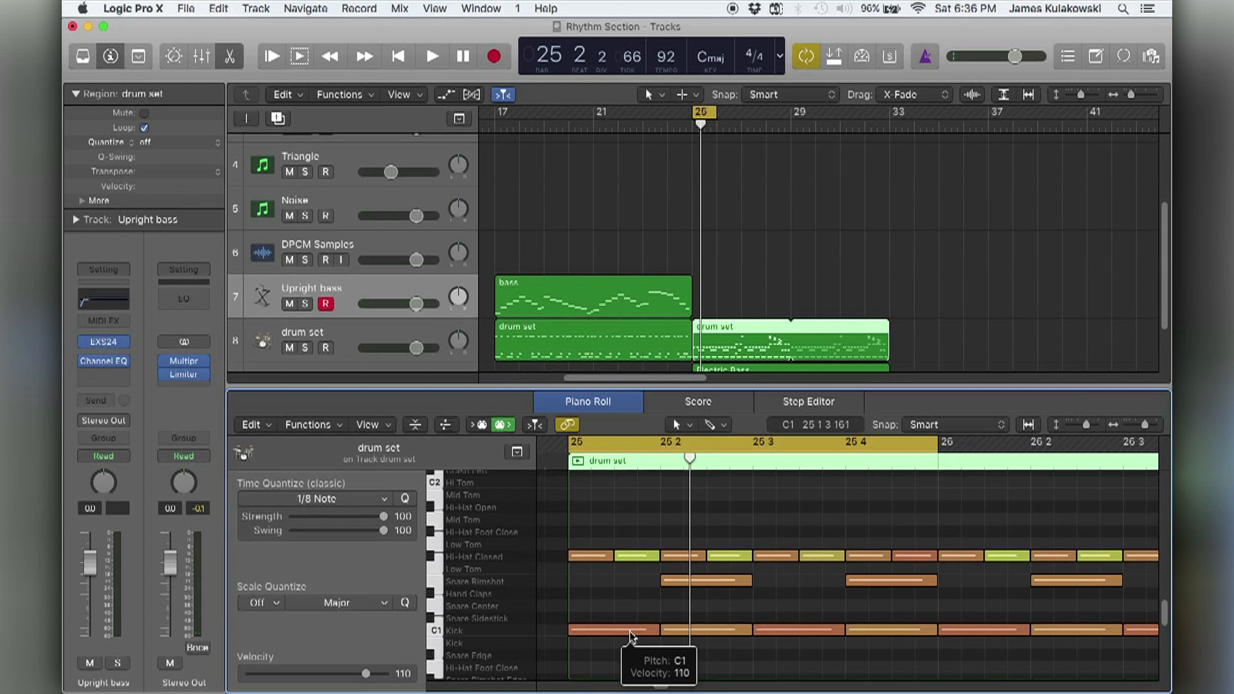
mouse_move(673, 635)
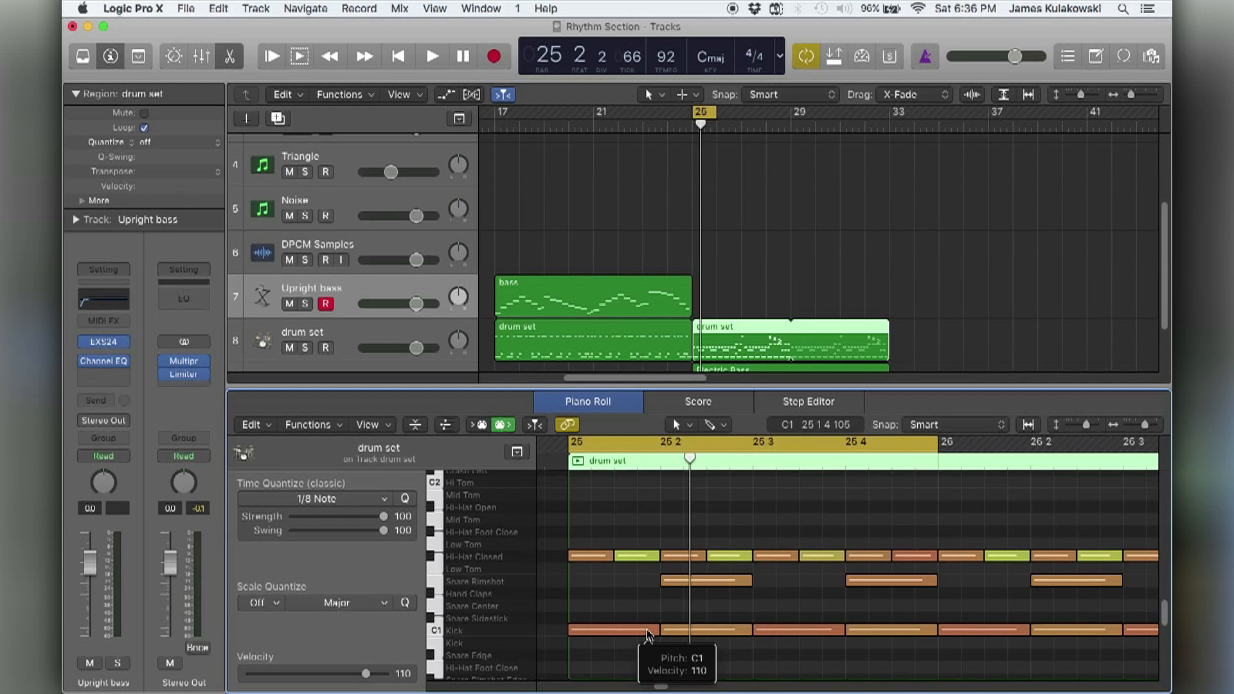
click(635, 599)
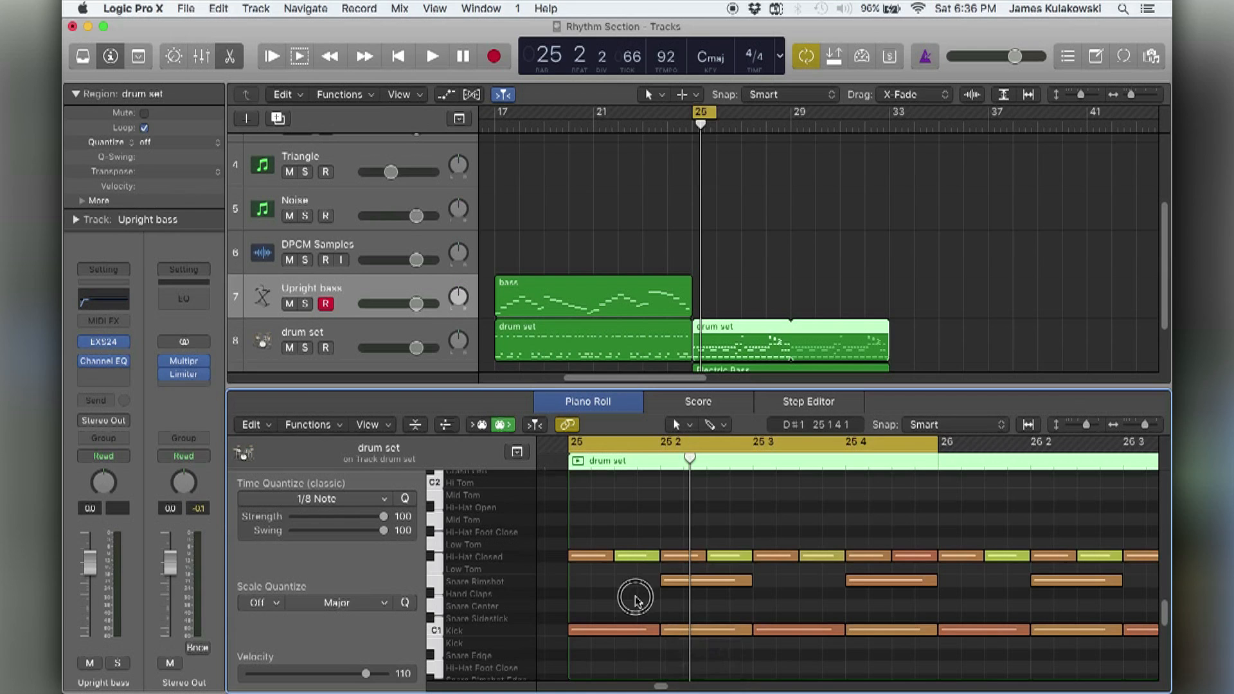
Mute the Kick notes on beats 2 and 4 of bar 25 and the Electric Bass region, and play the drum set region.
drag(675, 628, 881, 638)
click(650, 606)
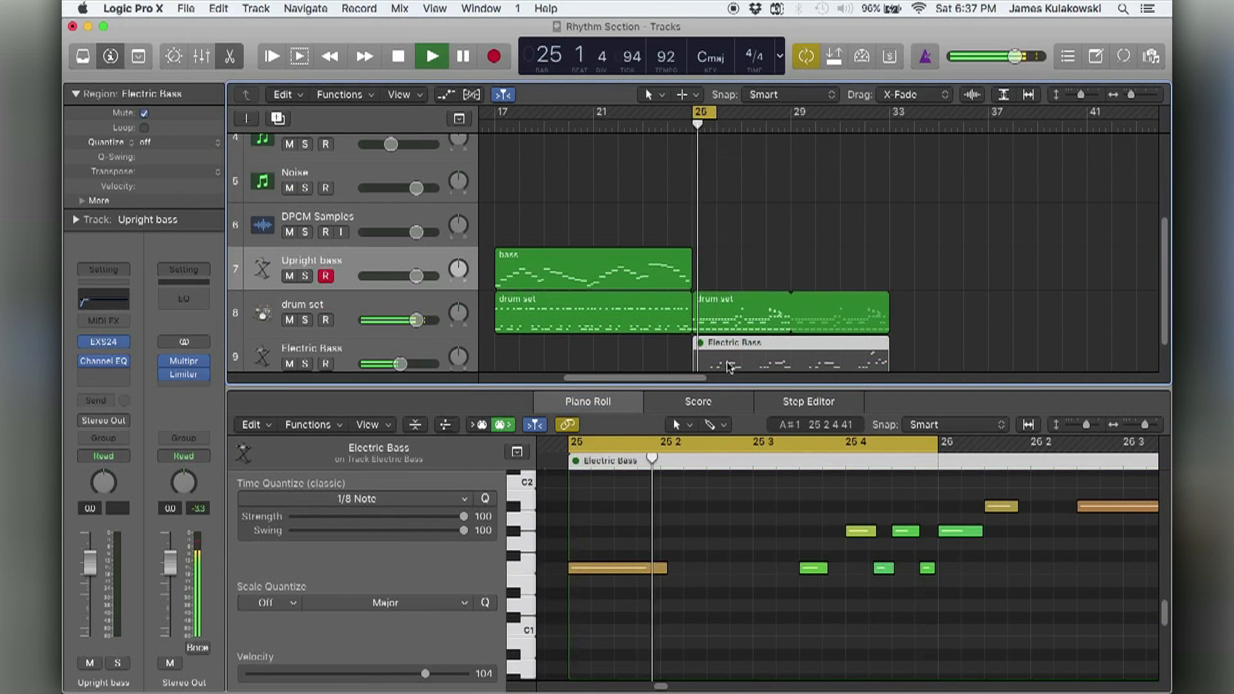
click(728, 315)
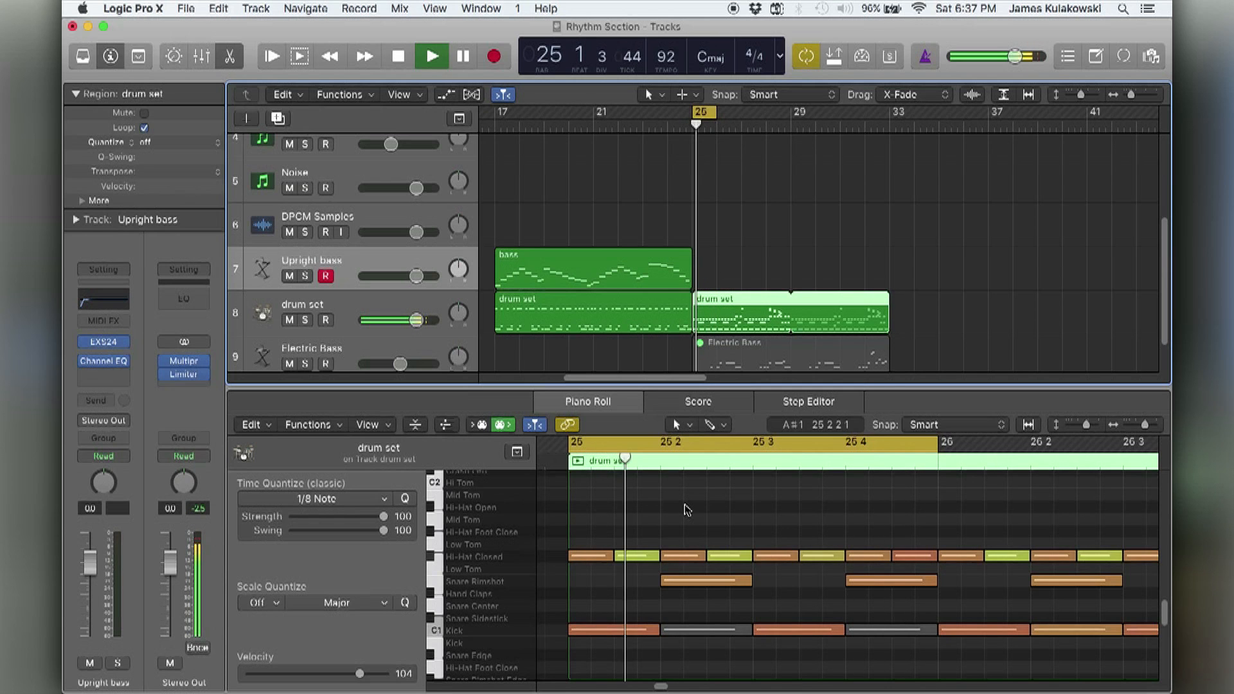
key(space)
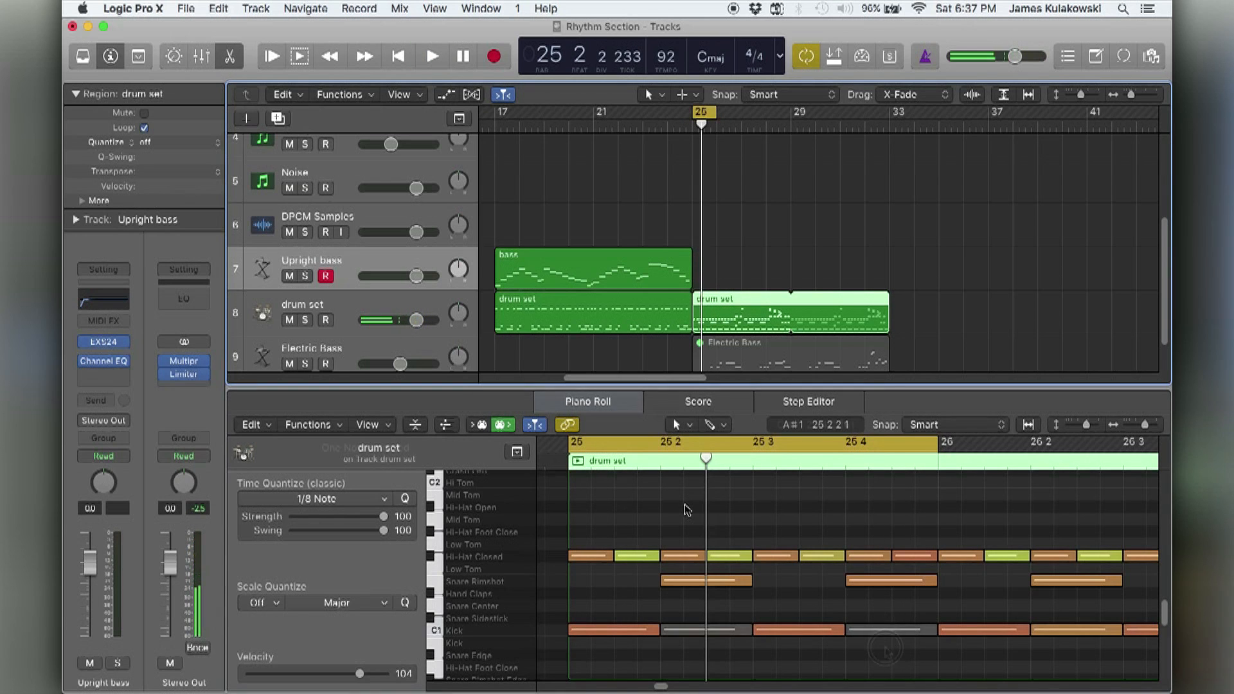
Unmute the Kick notes on beats 2 and 4 of bar 25 and play the bar again.
click(883, 630)
key(space)
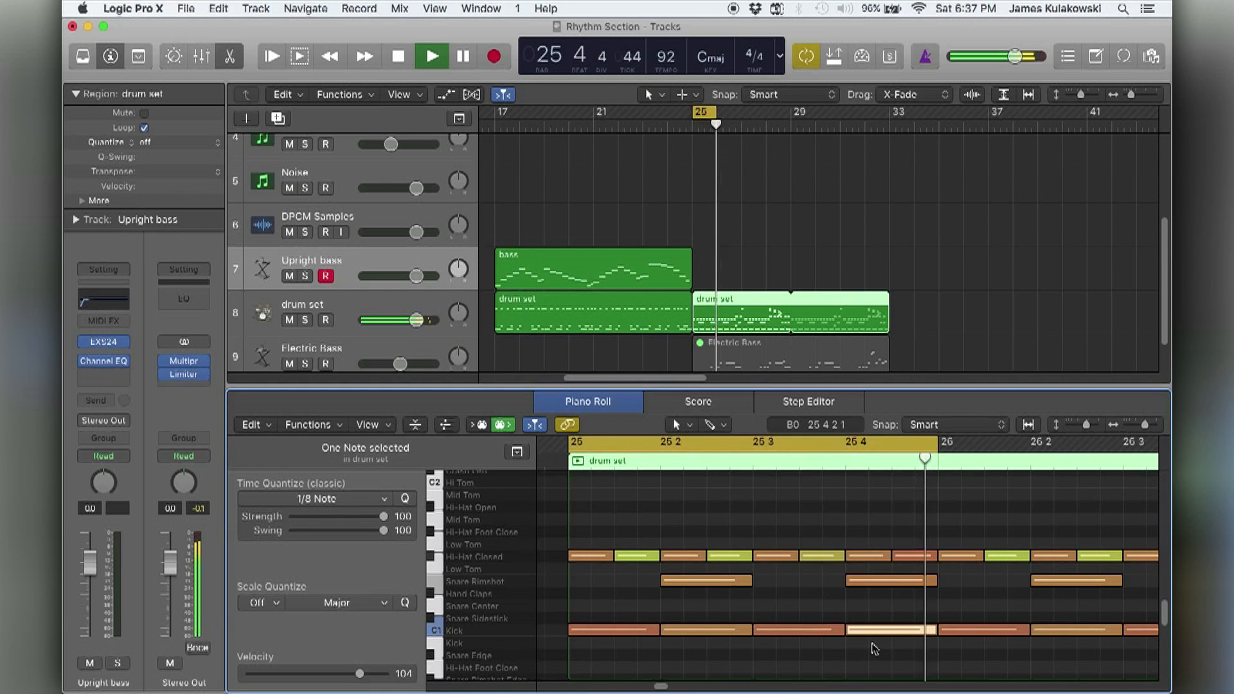
key(space)
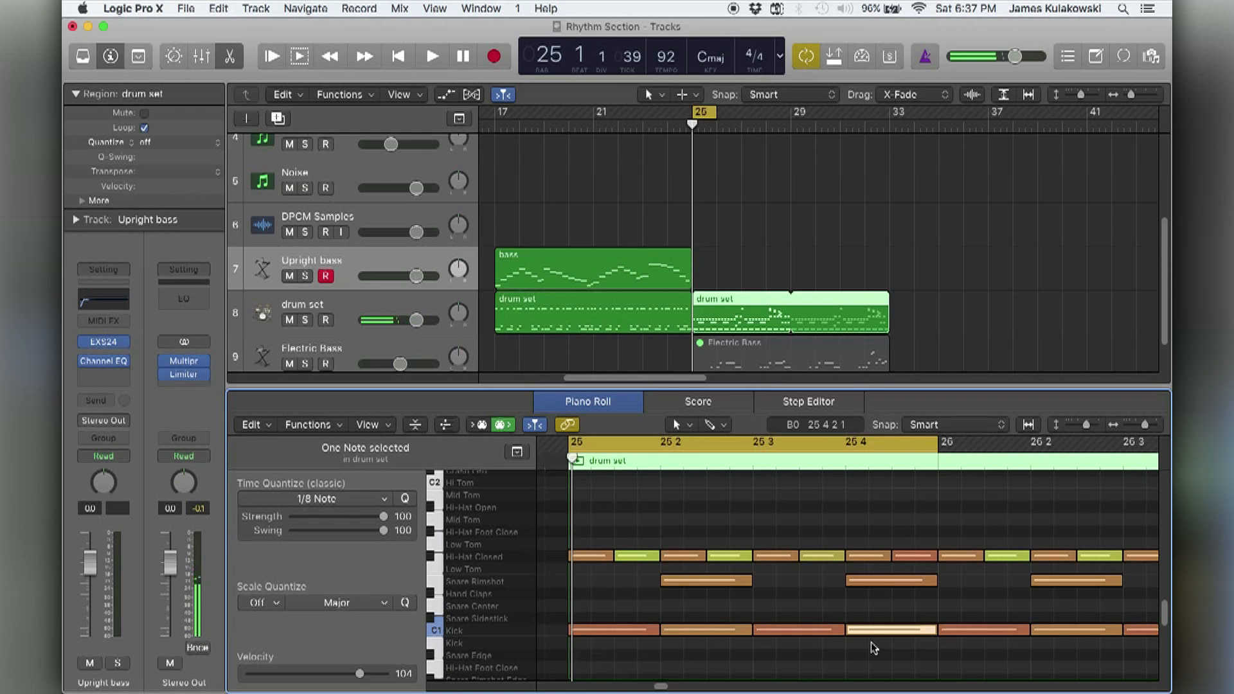
Select the Snare Rimshot notes on beats 2 and 4 of bar 25 to hear the backbeat.
click(650, 515)
drag(613, 574, 755, 581)
shift+click(878, 582)
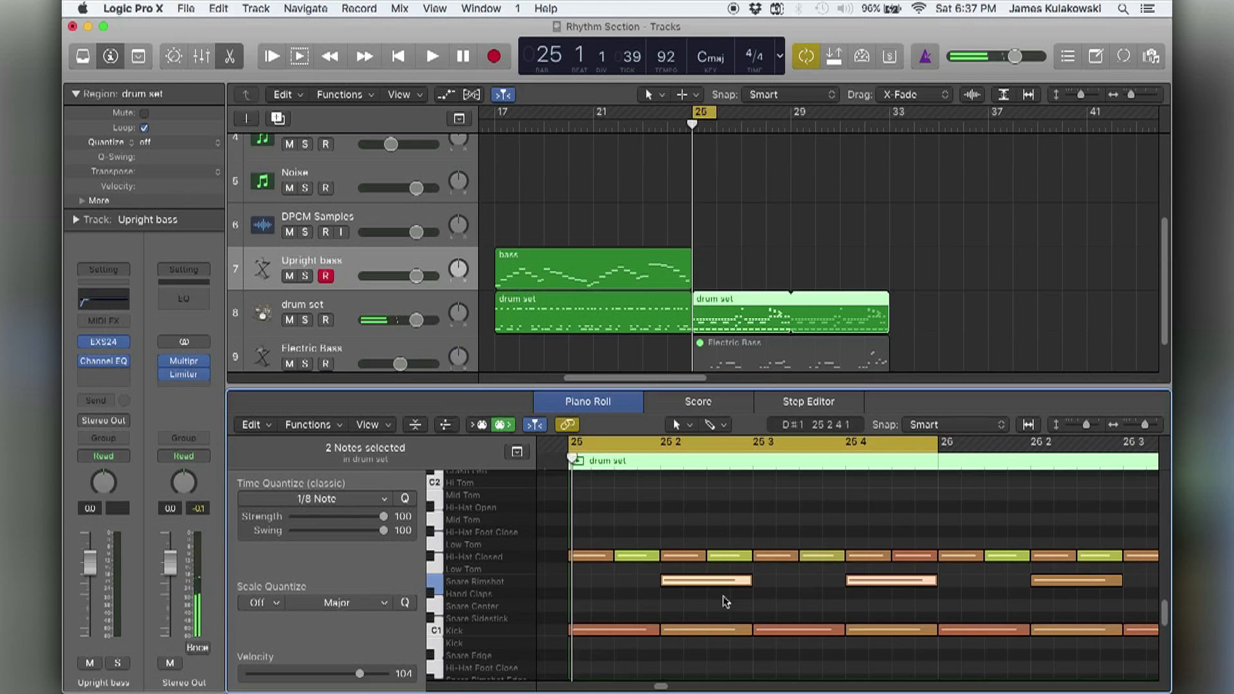
click(672, 601)
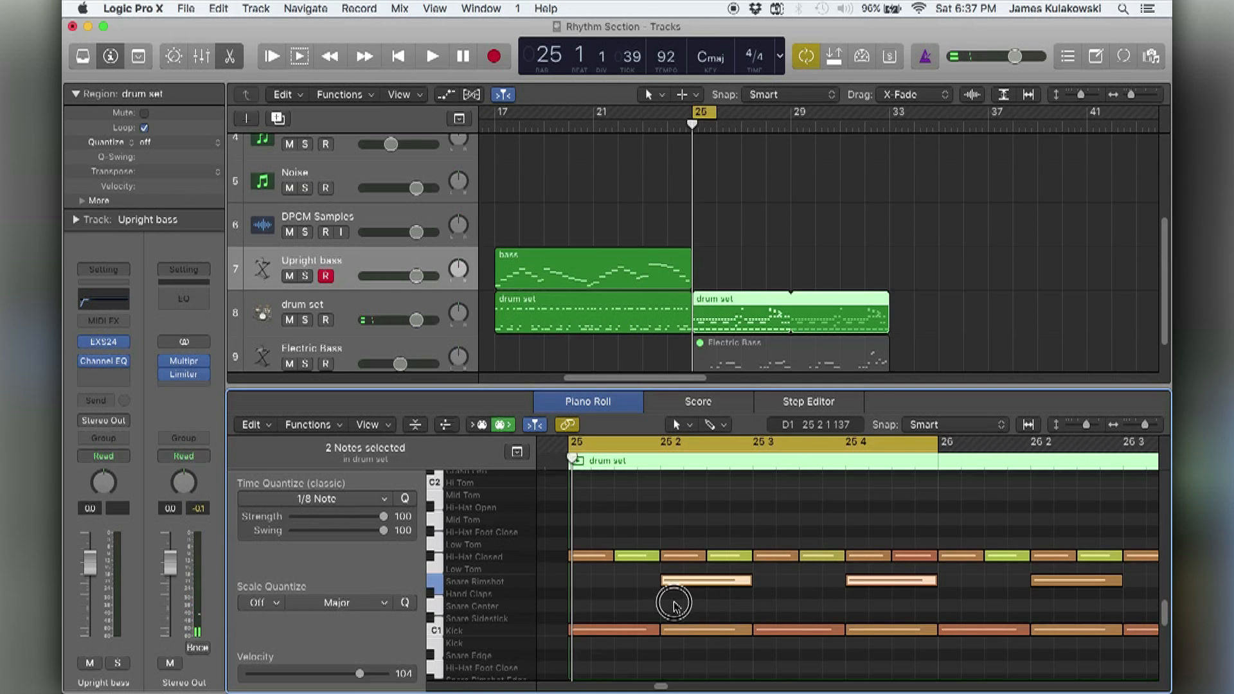
Shorten the Snare Rimshot note on beat 2 of bar 25 to length 0 0 3 0 and copy it directly behind itself.
drag(750, 582, 730, 585)
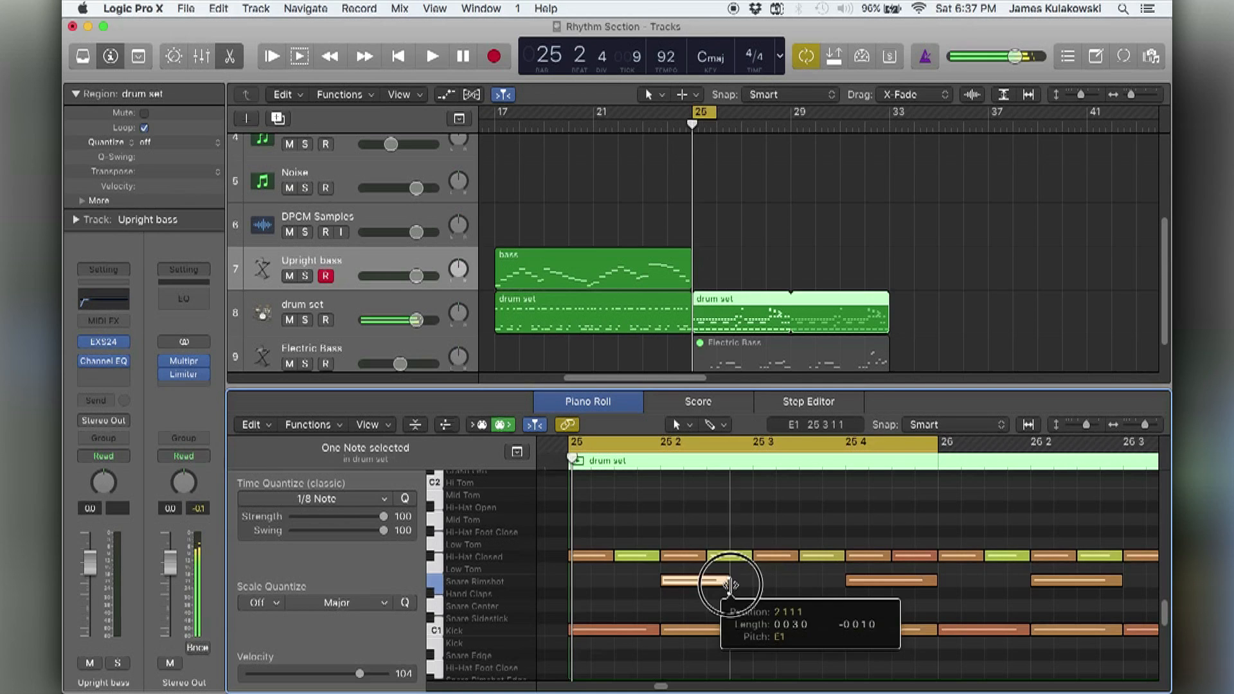
click(694, 605)
drag(691, 588, 729, 597)
click(728, 600)
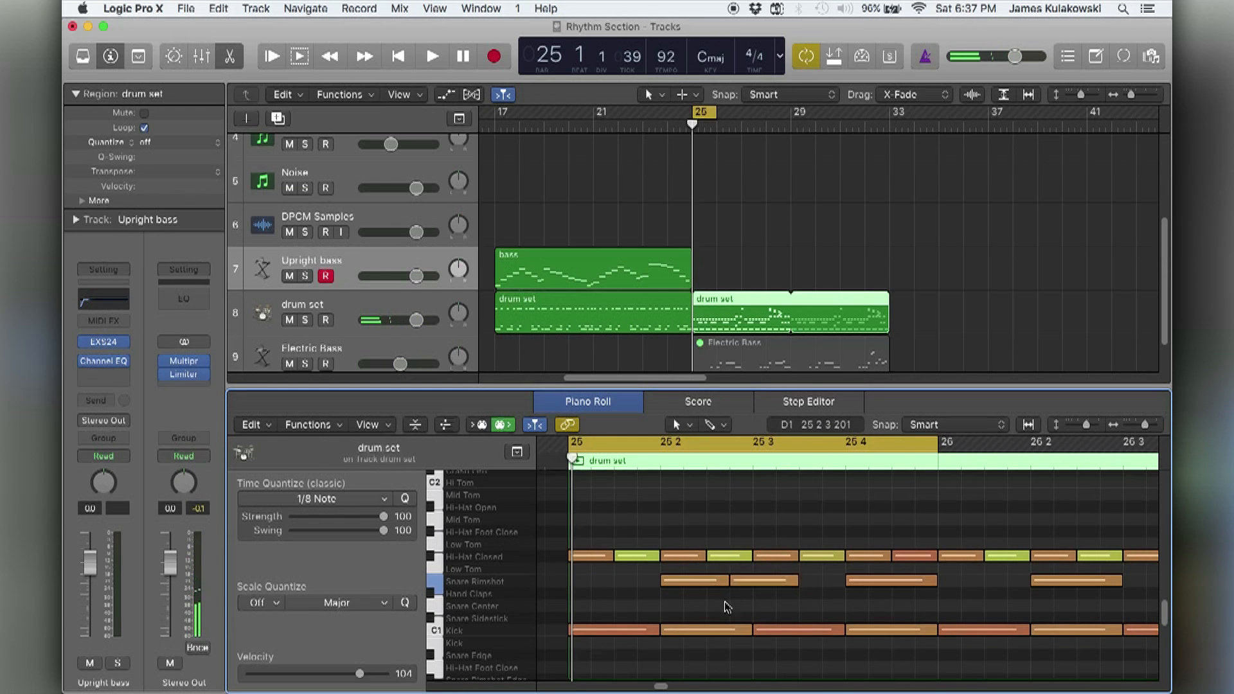
Play bar 25 with the doubled Snare Rimshot and undo the snare edit.
key(space)
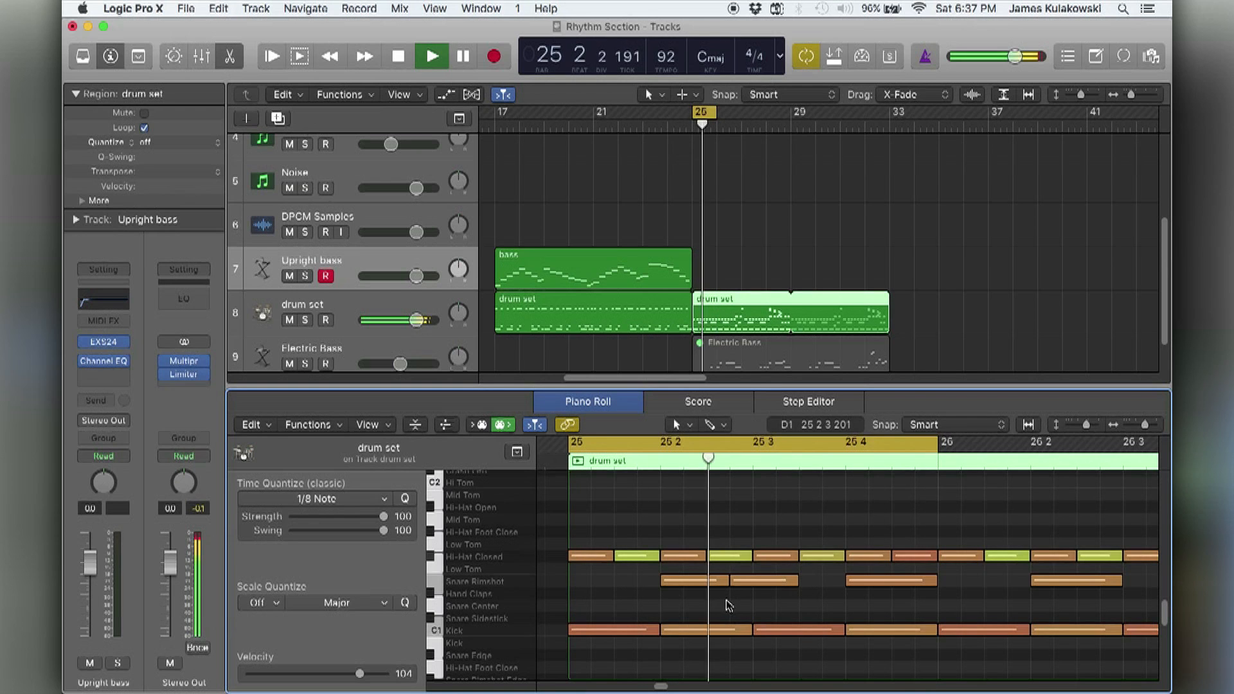
key(space)
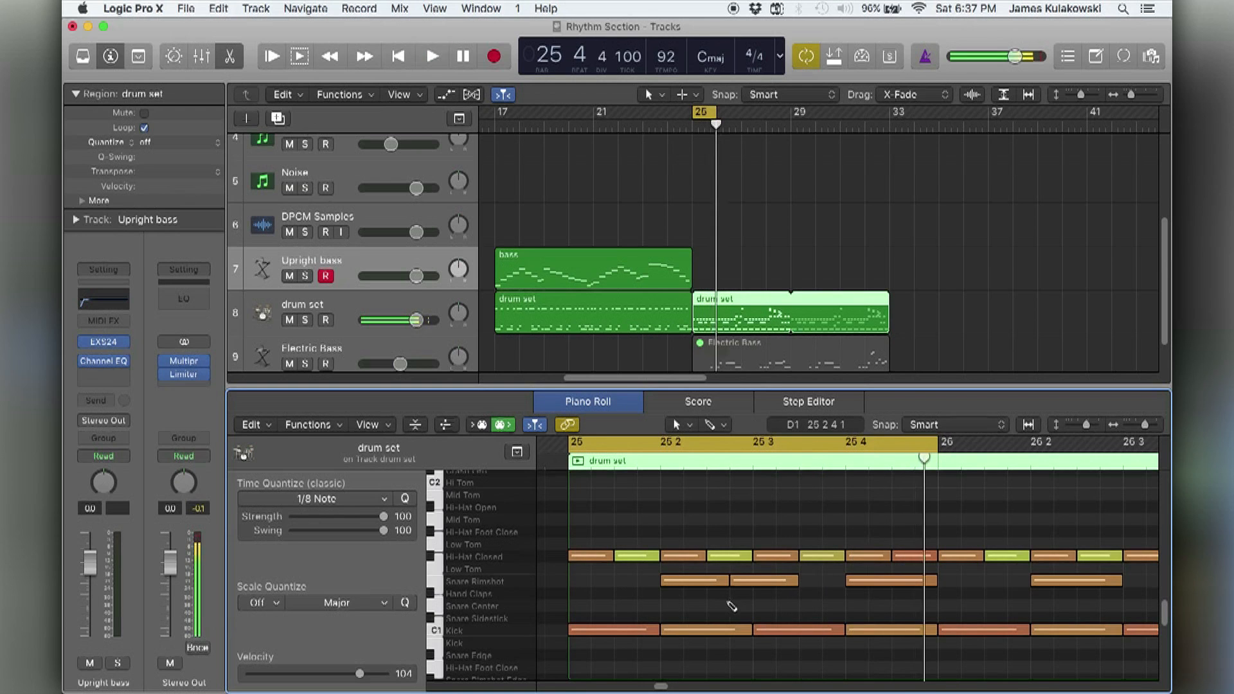
key(super+z)
click(729, 608)
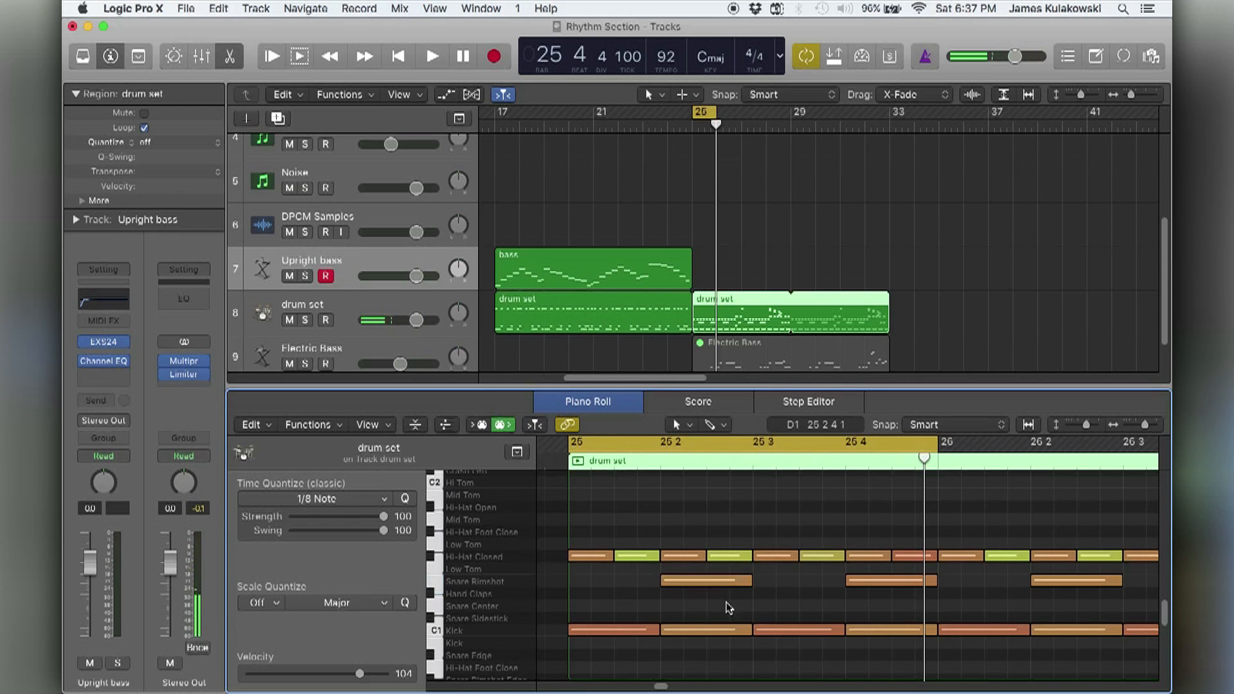
Select the eight Hi-Hat Closed notes in bar 25, move the playhead to 26 1 3, and audition the first three hi-hats.
drag(557, 559, 902, 560)
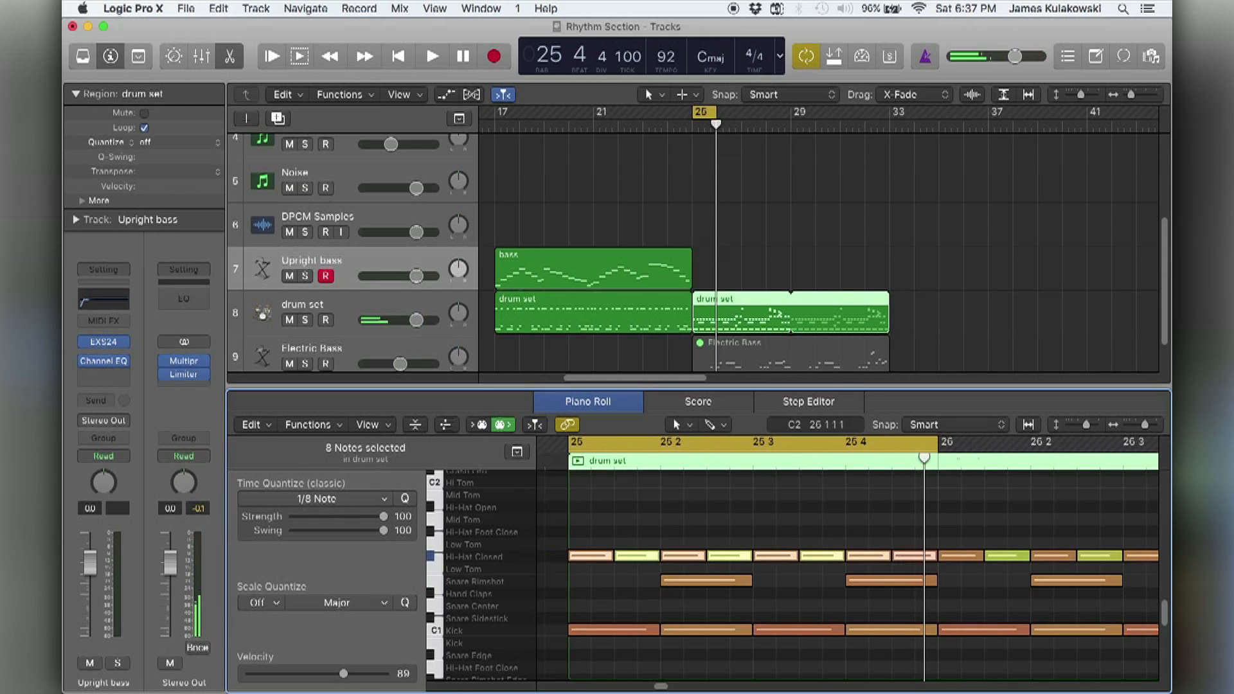
click(982, 467)
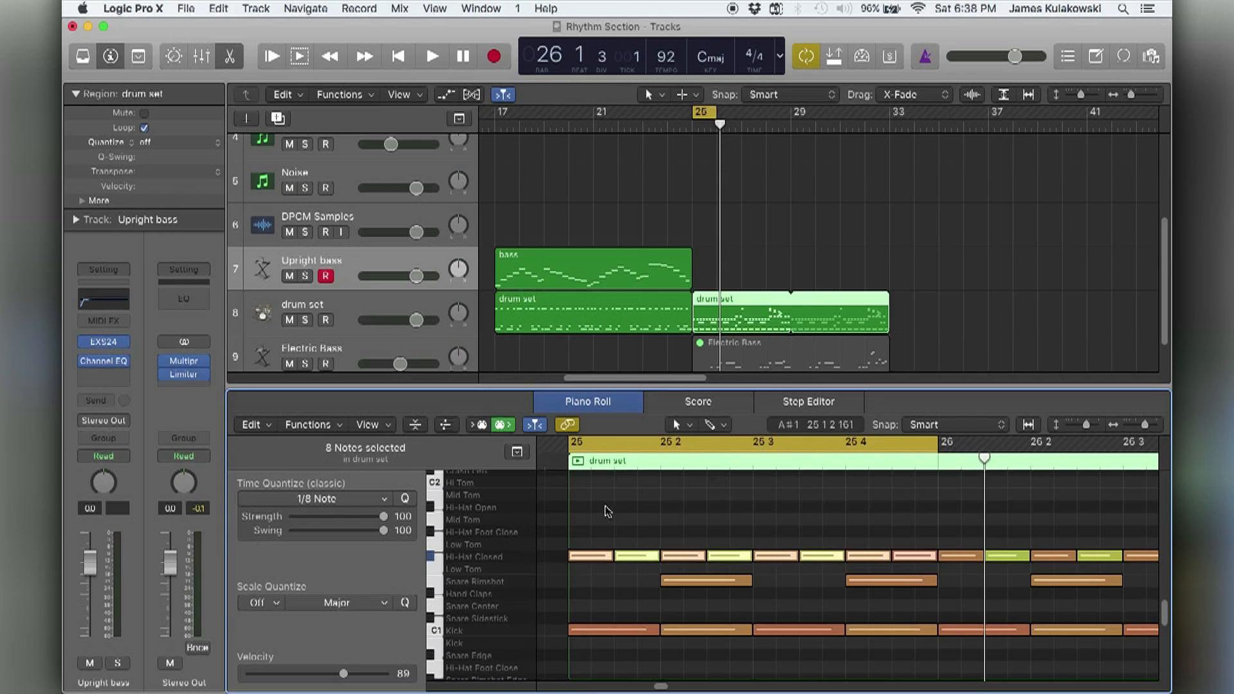
click(592, 556)
click(636, 556)
click(686, 556)
click(689, 566)
Turn the cycle off and select the six Hi Tom and Mid Tom fill notes in bar 28.
scroll(752, 520, right, 10)
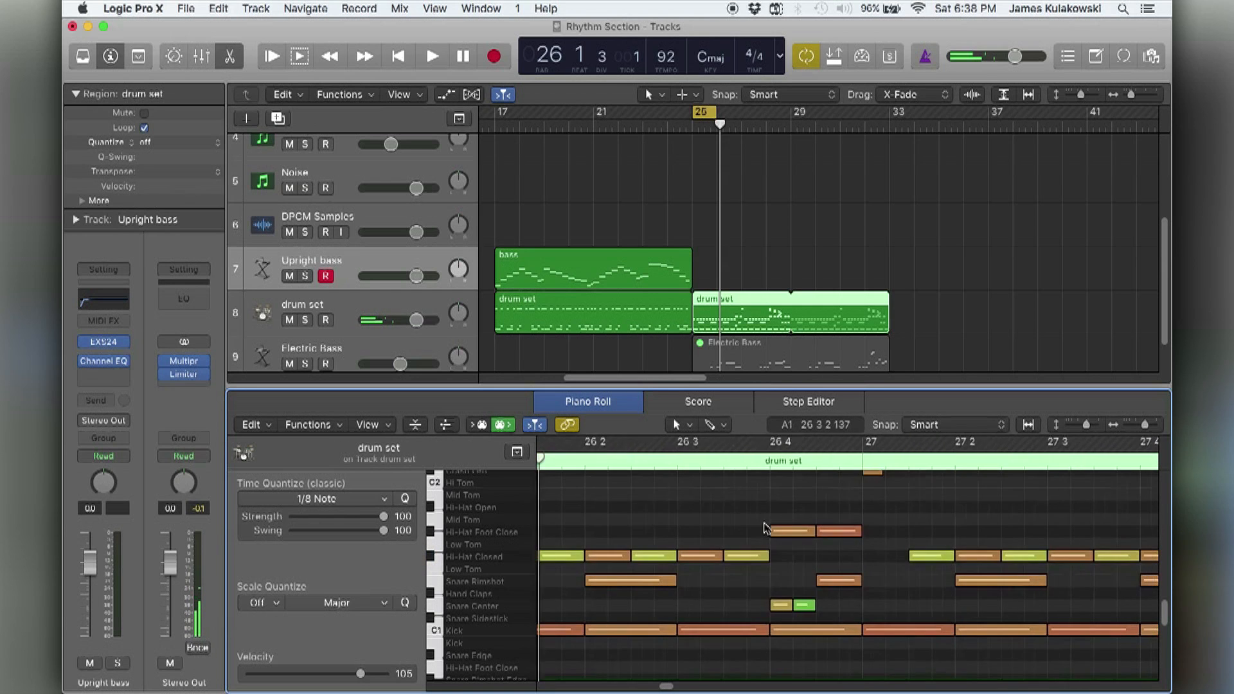
scroll(765, 527, up, 3)
key(c)
scroll(766, 528, right, 10)
drag(655, 503, 851, 591)
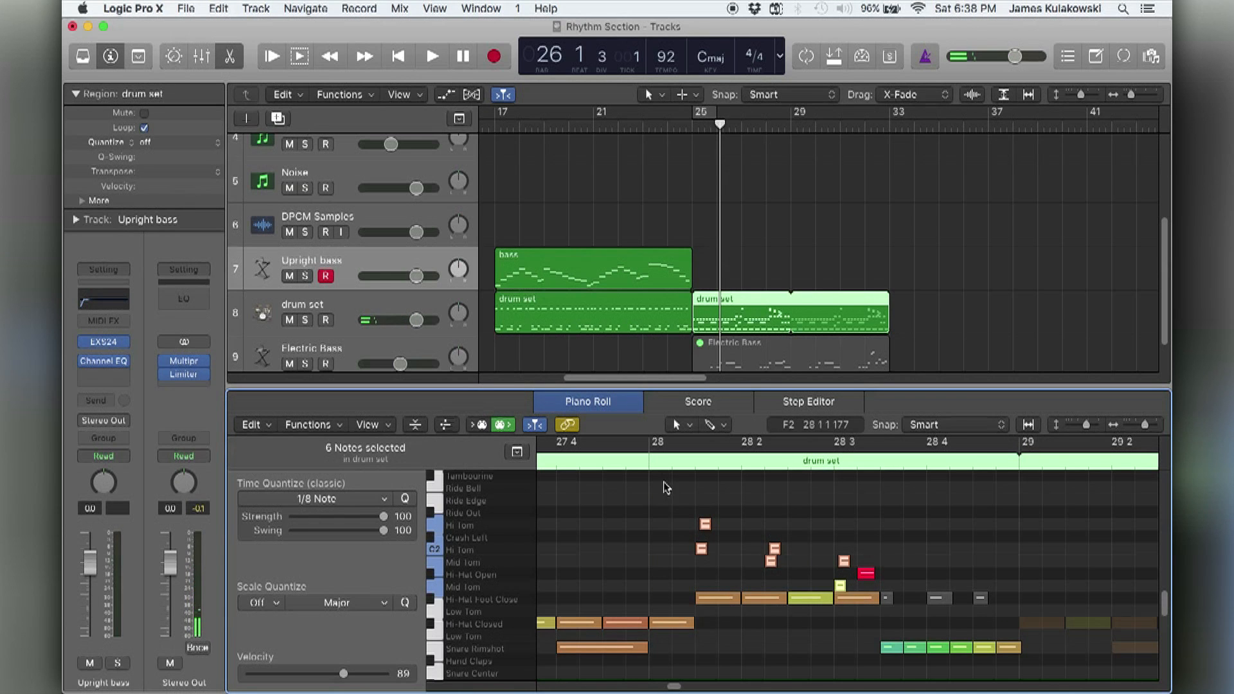
Set the cycle range to bar 28 with the fill notes deselected, and turn the cycle off.
drag(650, 445, 1018, 443)
click(960, 507)
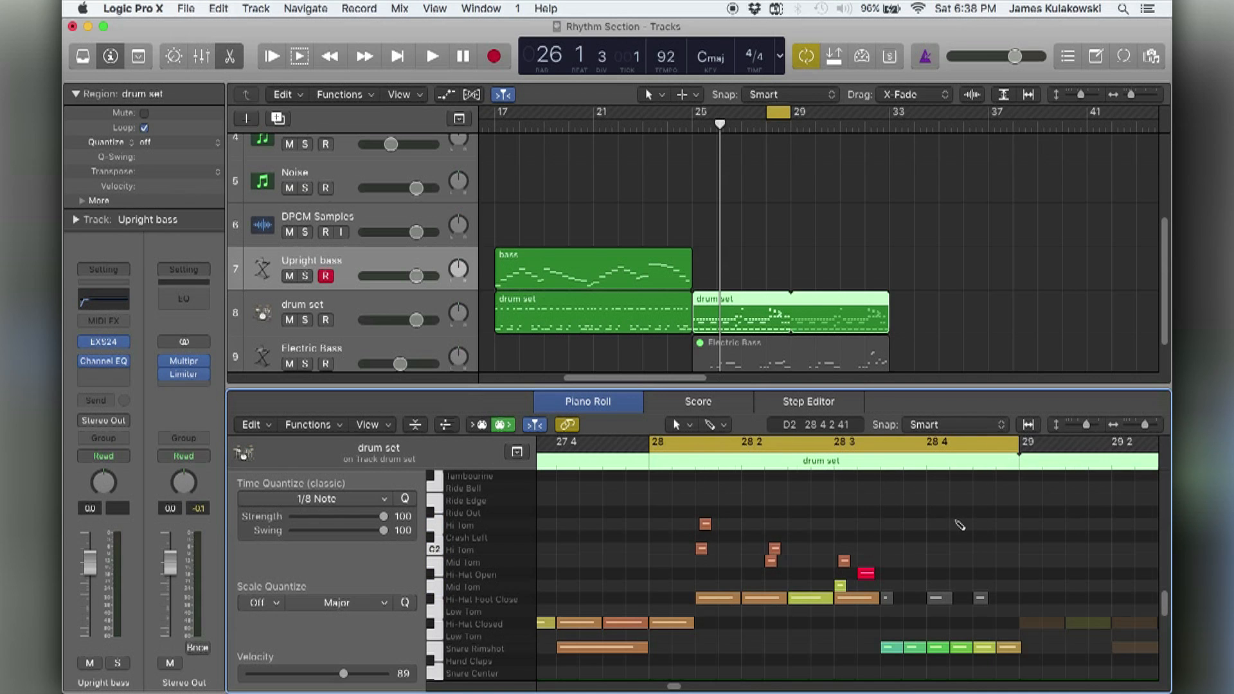
scroll(961, 525, down, 5)
scroll(956, 524, left, 5)
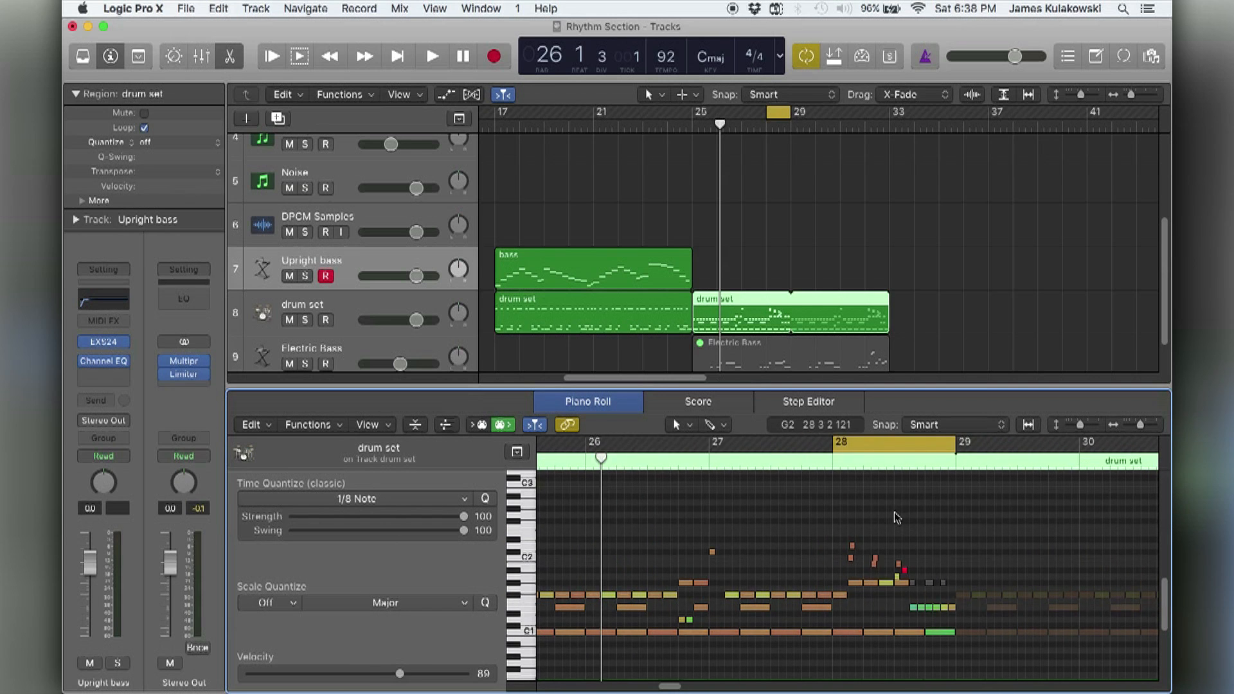
key(c)
scroll(802, 512, left, 3)
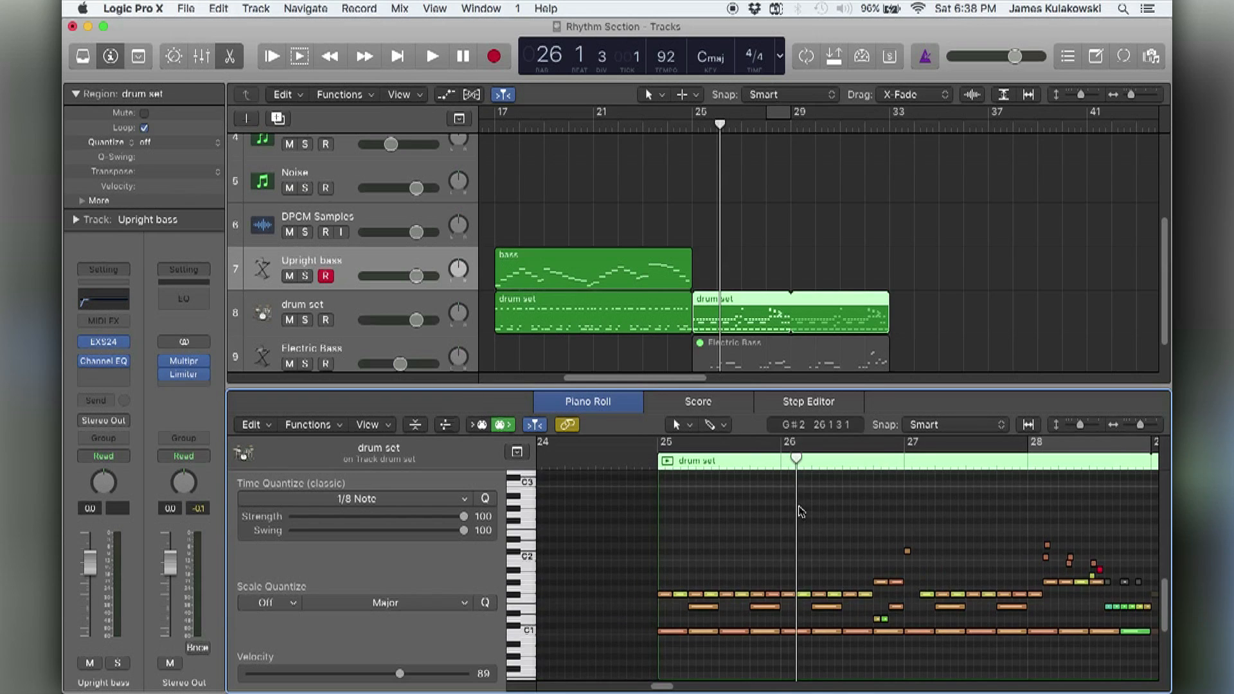
Close the Piano Roll, unmute the Electric Bass region at bar 25, and deselect it.
key(e)
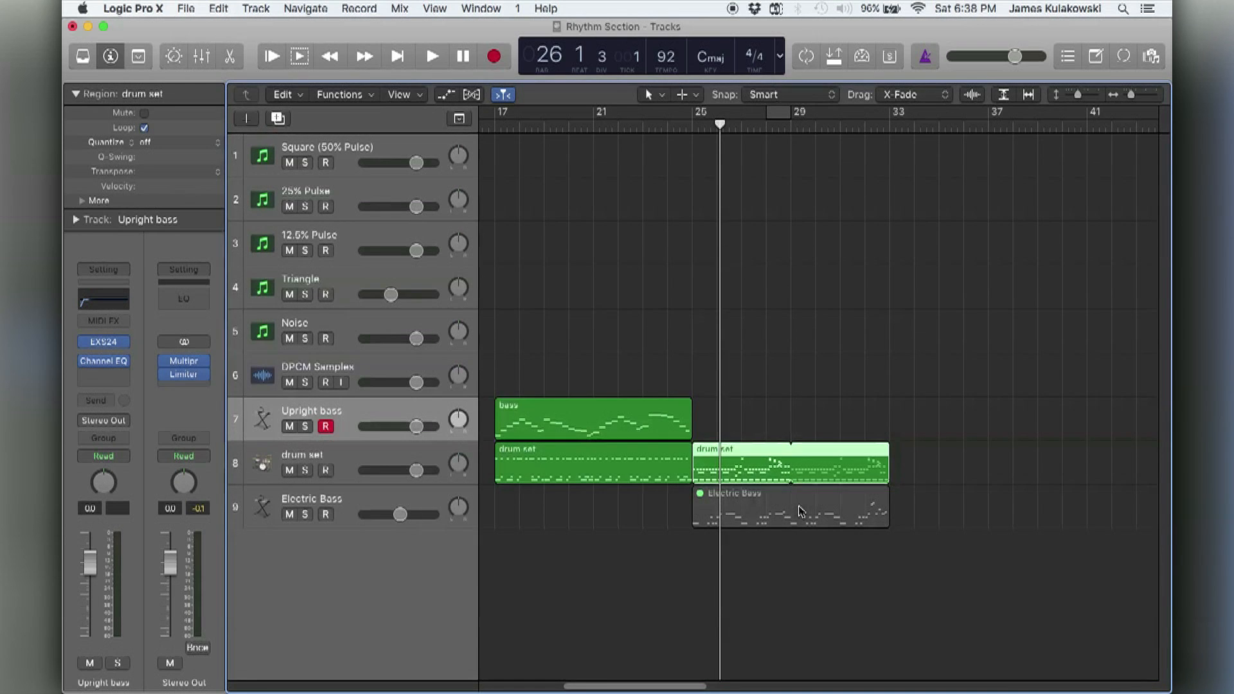
click(774, 378)
click(743, 496)
key(ctrl+m)
click(716, 390)
scroll(716, 390, left, 1)
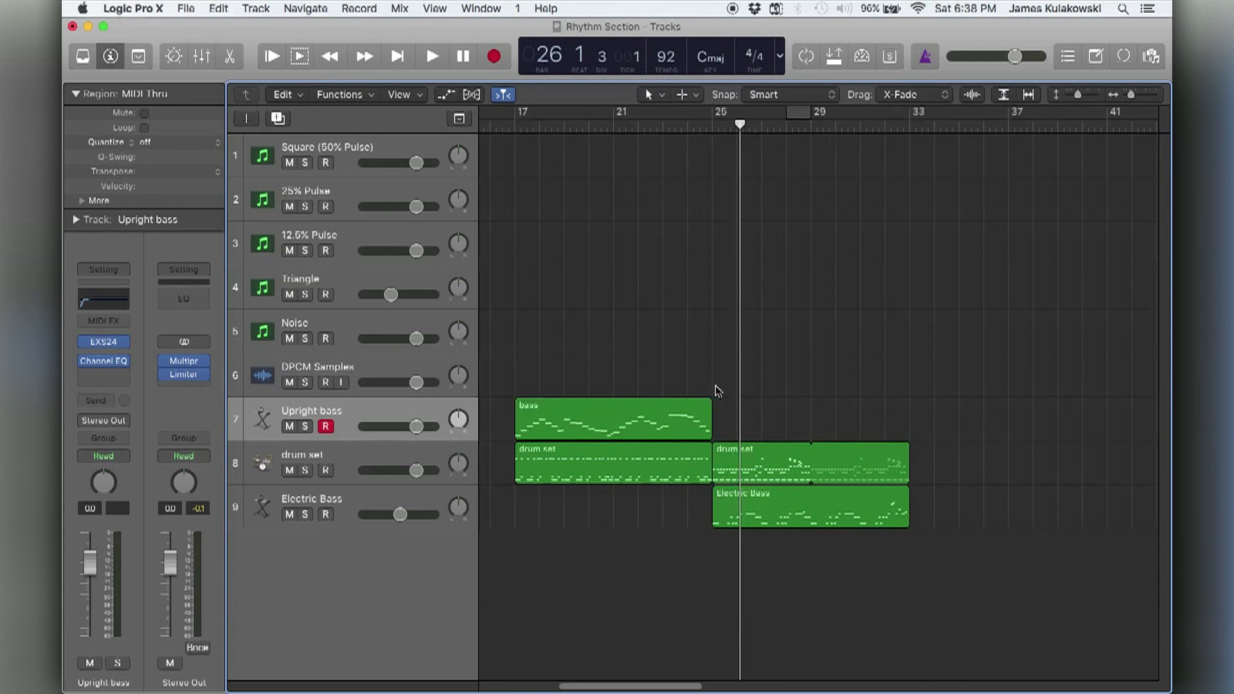
scroll(718, 390, left, 10)
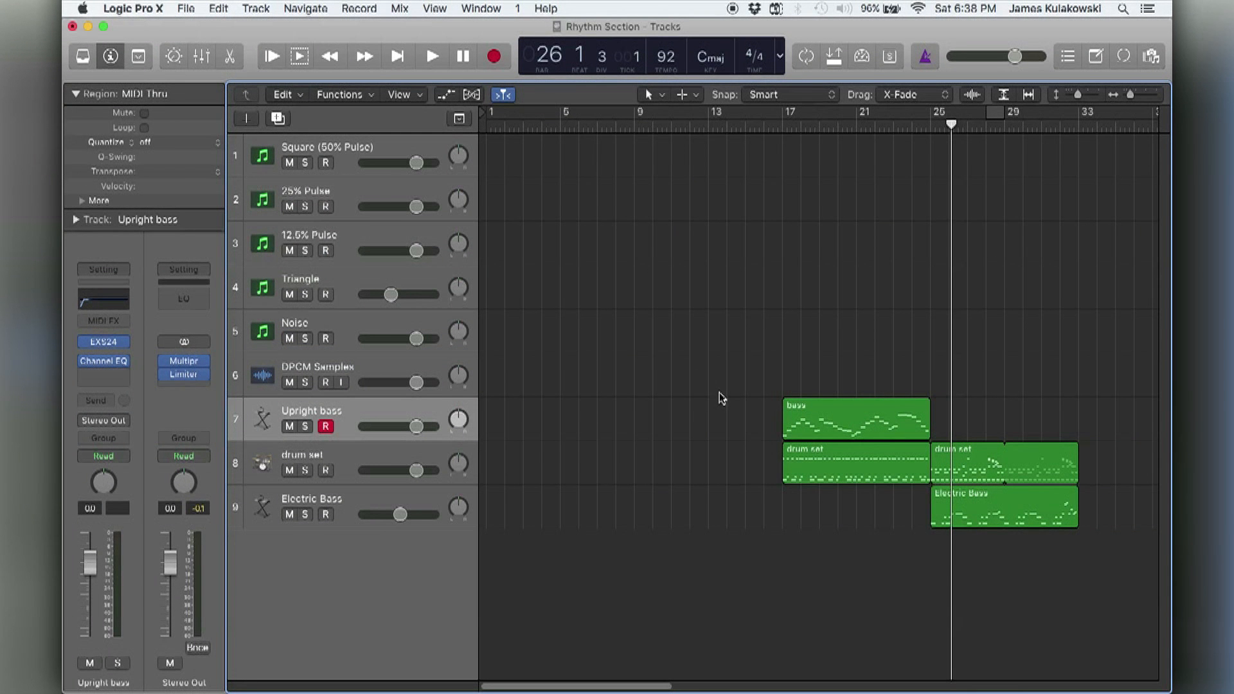
Copy the Upright bass region to bar 1 of the Triangle track, set the cycle range to it, and deselect it.
click(342, 278)
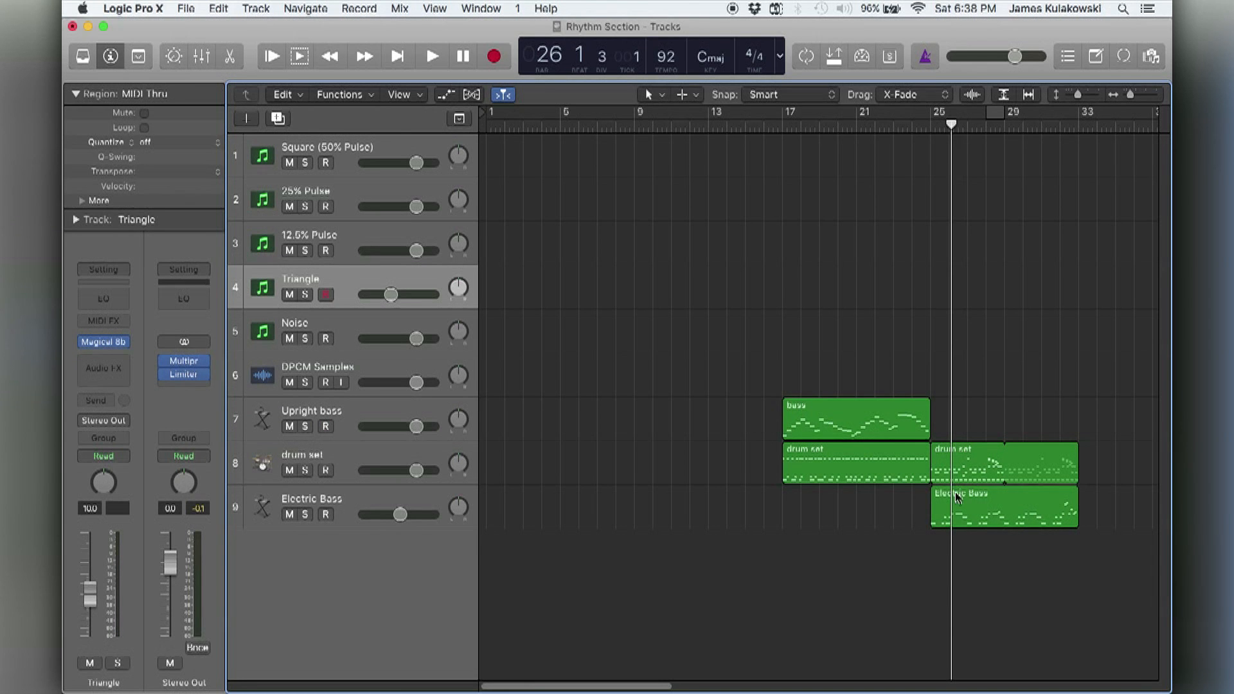
drag(961, 516, 558, 282)
key(super+z)
drag(834, 421, 527, 295)
click(547, 227)
drag(538, 224, 556, 273)
key(super+u)
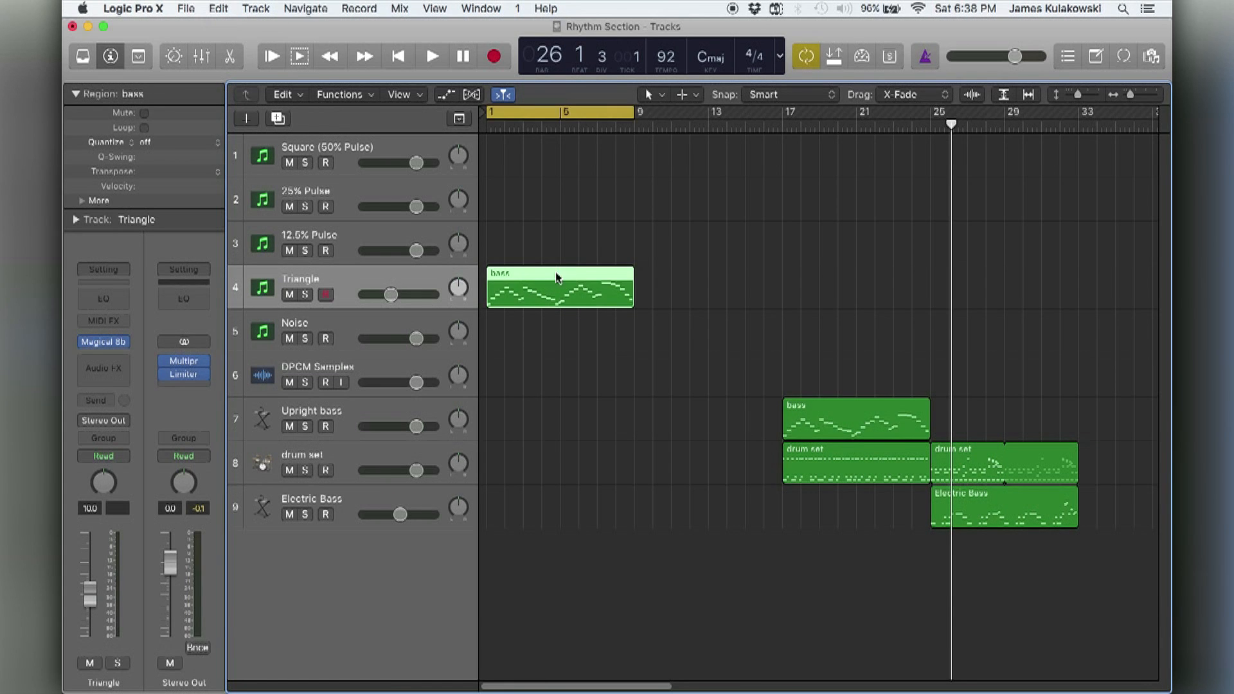
click(850, 270)
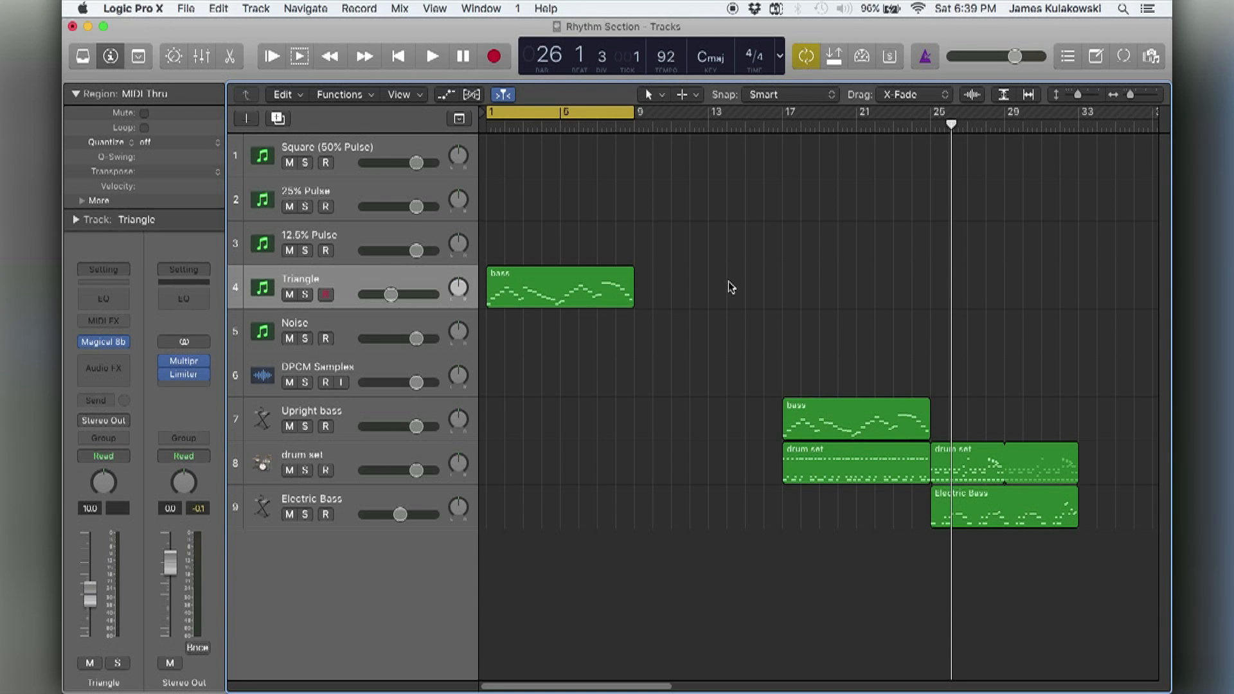
Move the playhead to bar 8 and show the global tracks, including the Tempo track.
mouse_move(629, 128)
mouse_down()
mouse_move(495, 125)
mouse_move(615, 125)
mouse_up()
click(646, 176)
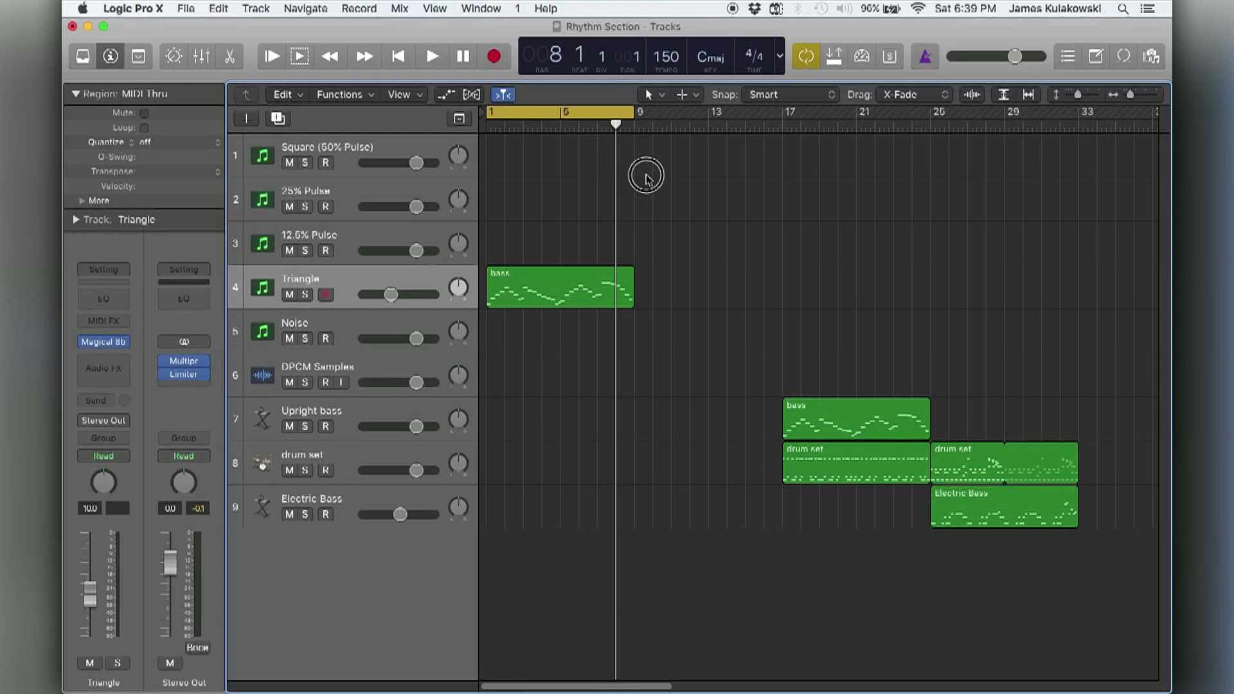
click(460, 120)
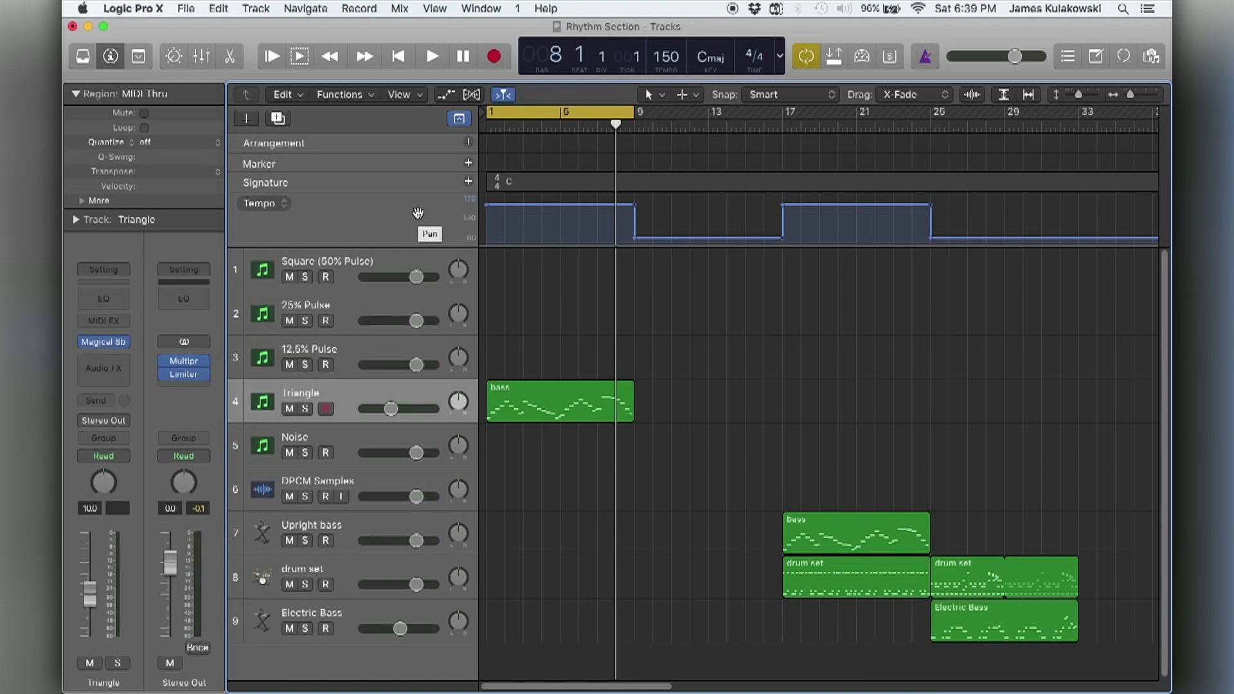
right_click(418, 214)
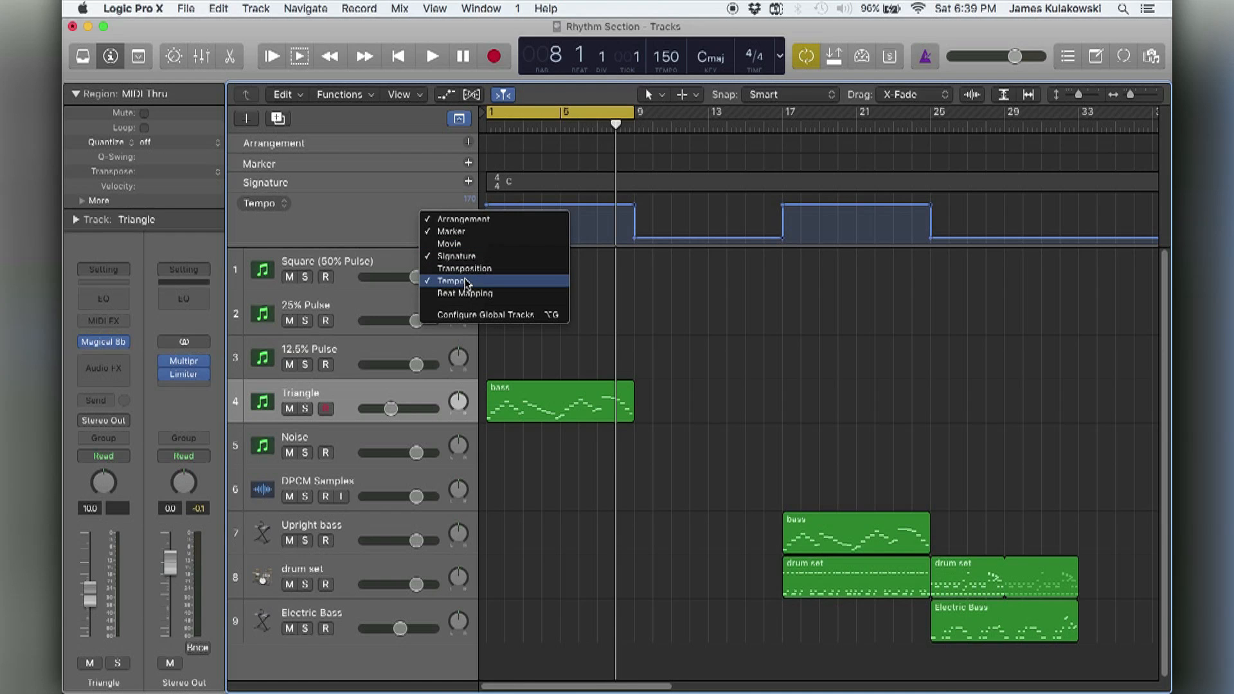
click(387, 203)
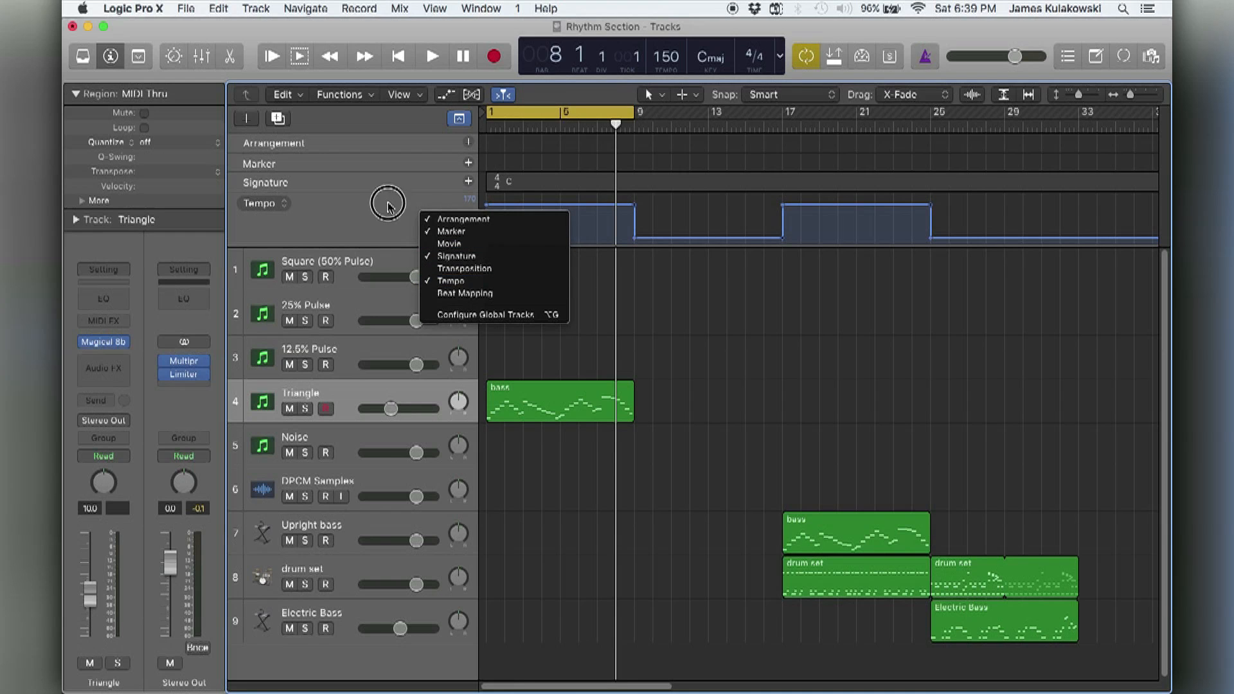
Try raising the tempo near bar 31 and curving the tempo change before bar 9, undoing each edit.
mouse_move(654, 242)
mouse_down()
mouse_move(650, 215)
mouse_move(643, 239)
mouse_up()
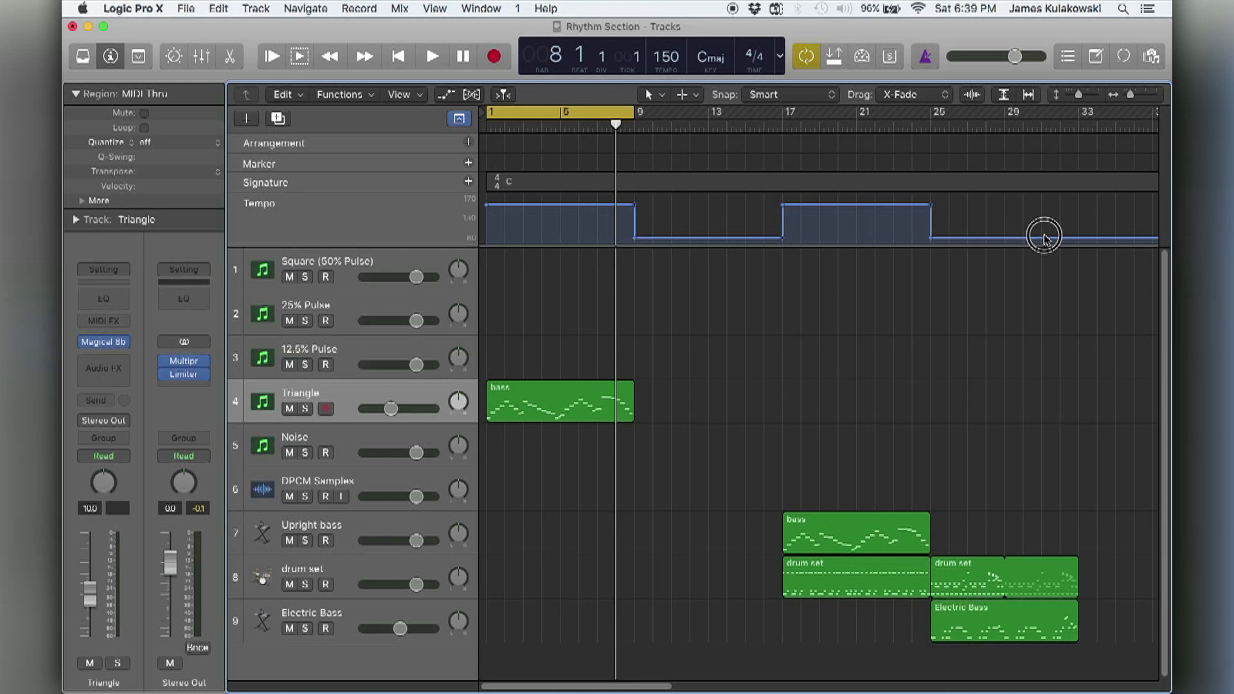
drag(1053, 240, 1055, 225)
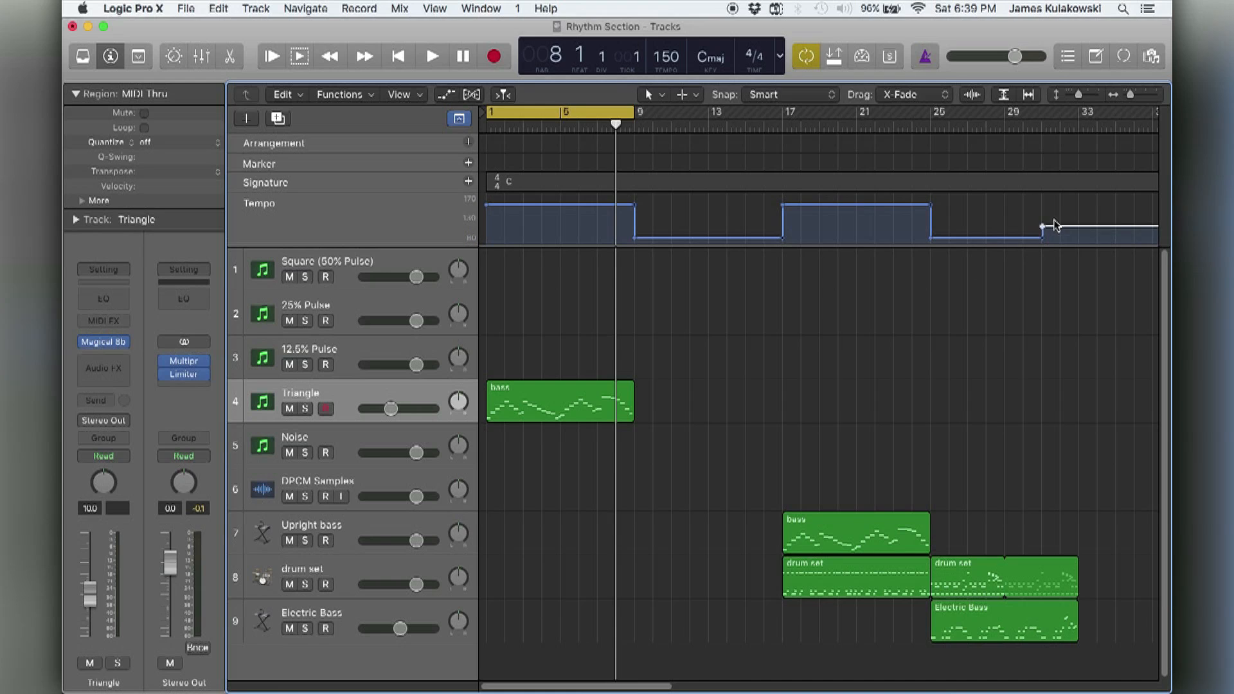
key(super+z)
drag(638, 209, 571, 209)
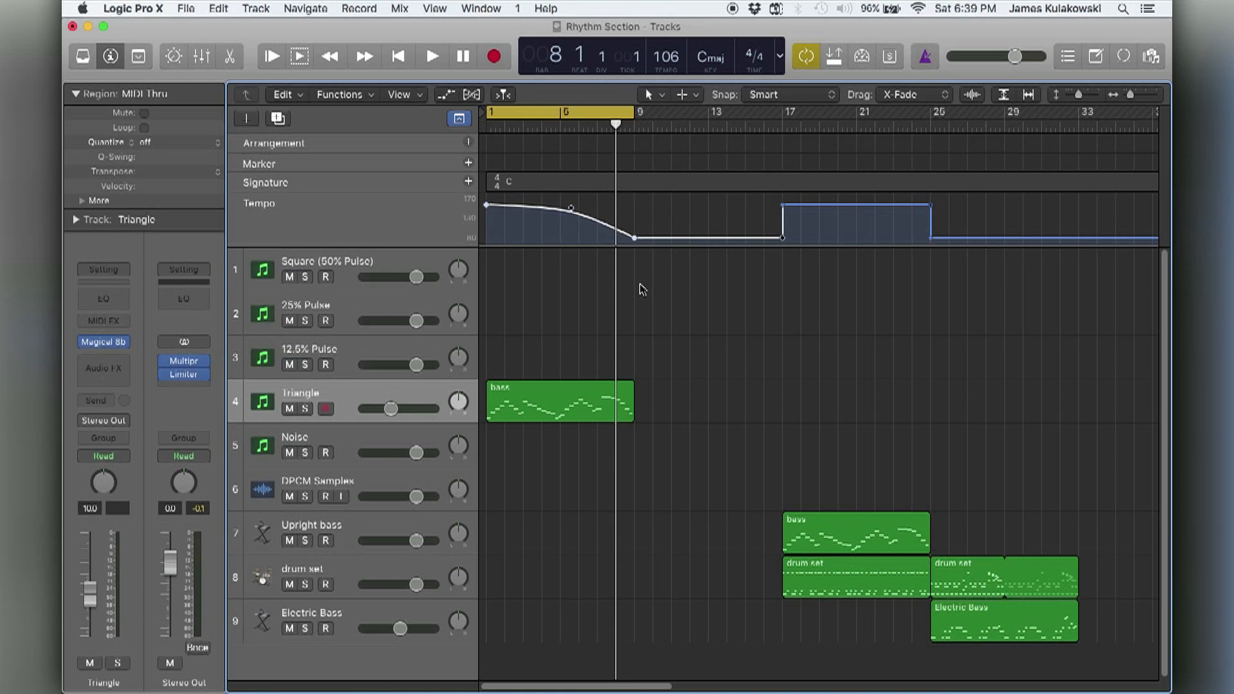
key(super+z)
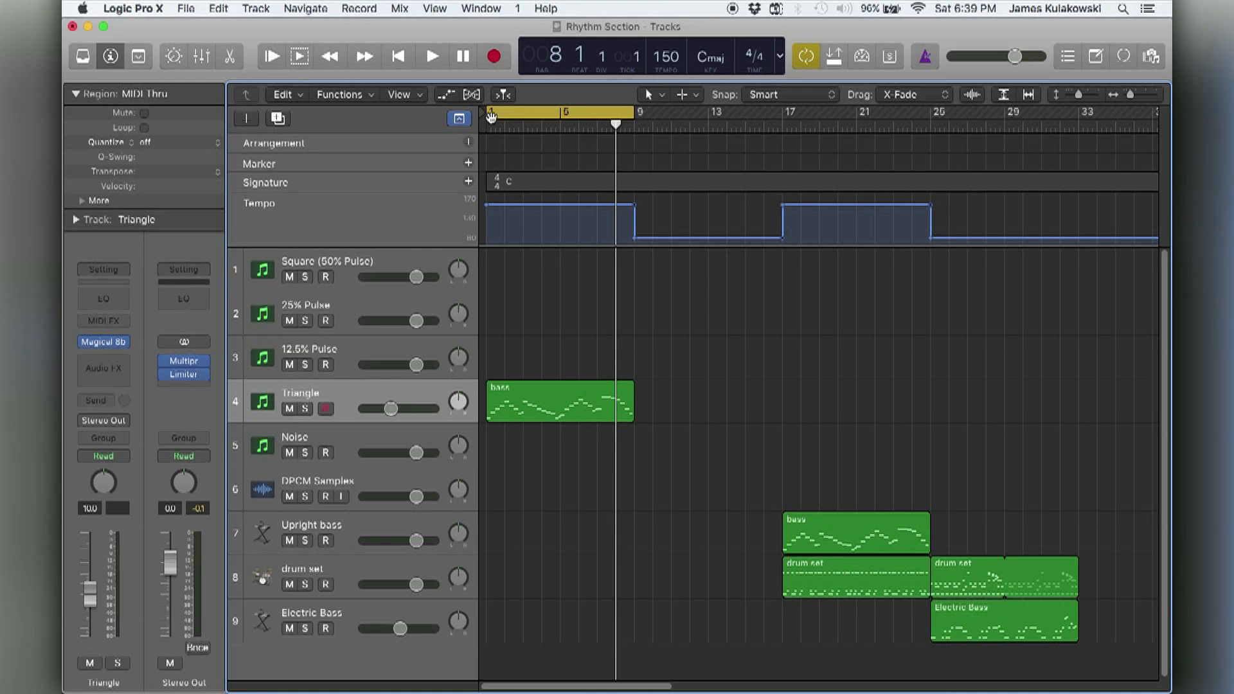
Show the tempo list and position the playhead at 33 1 1 1, the end of the Electric Bass region.
click(1068, 57)
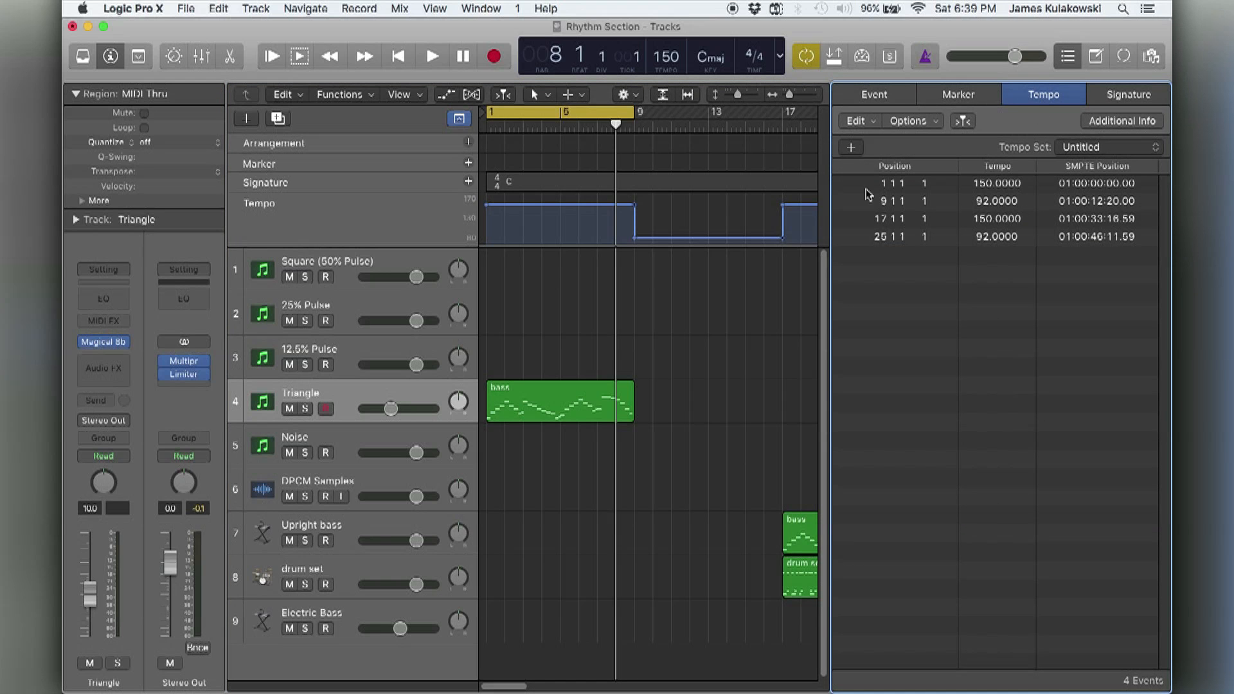
scroll(738, 216, right, 10)
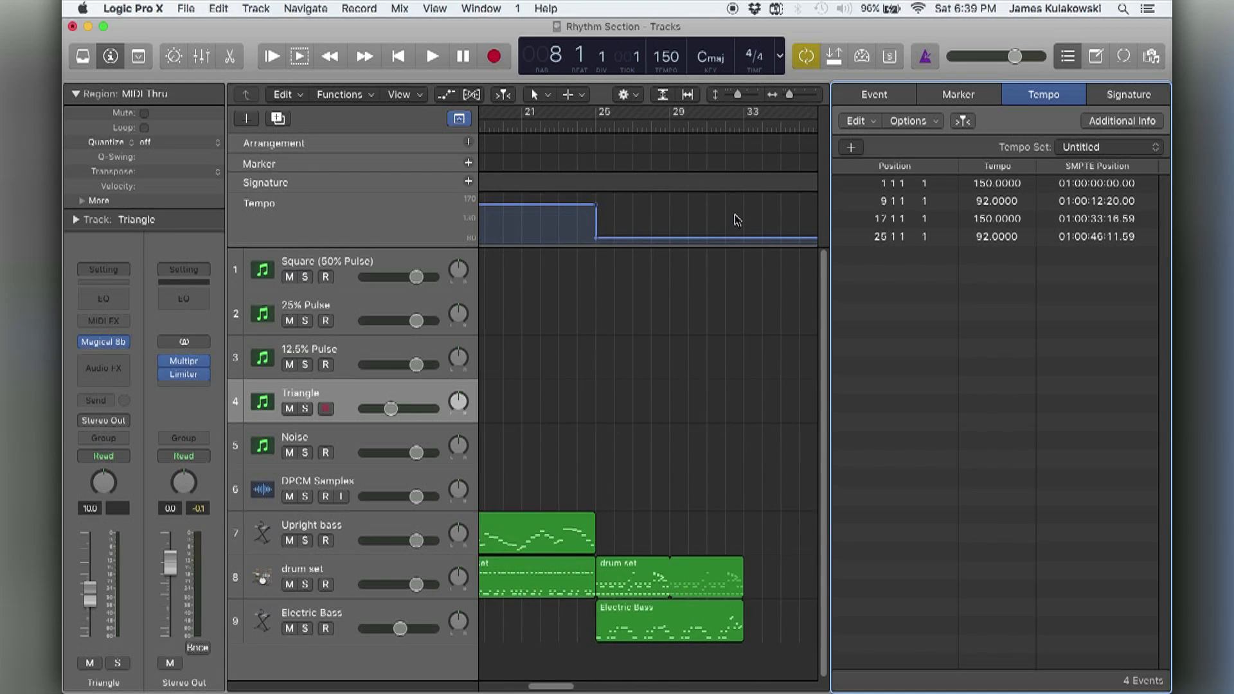
scroll(738, 220, right, 1)
click(730, 126)
key(space)
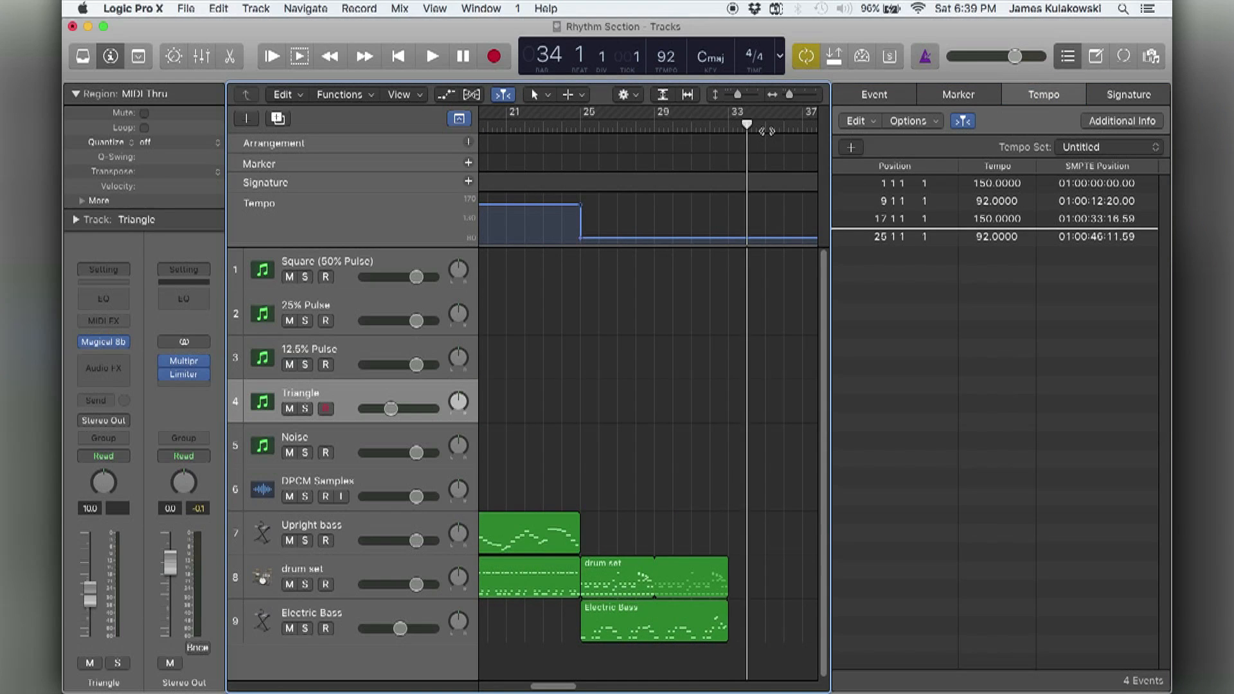
key(space)
key(period)
key(comma)
key(comma)
key(comma)
key(period)
key(period)
key(period)
key(period)
key(period)
key(comma)
key(comma)
key(comma)
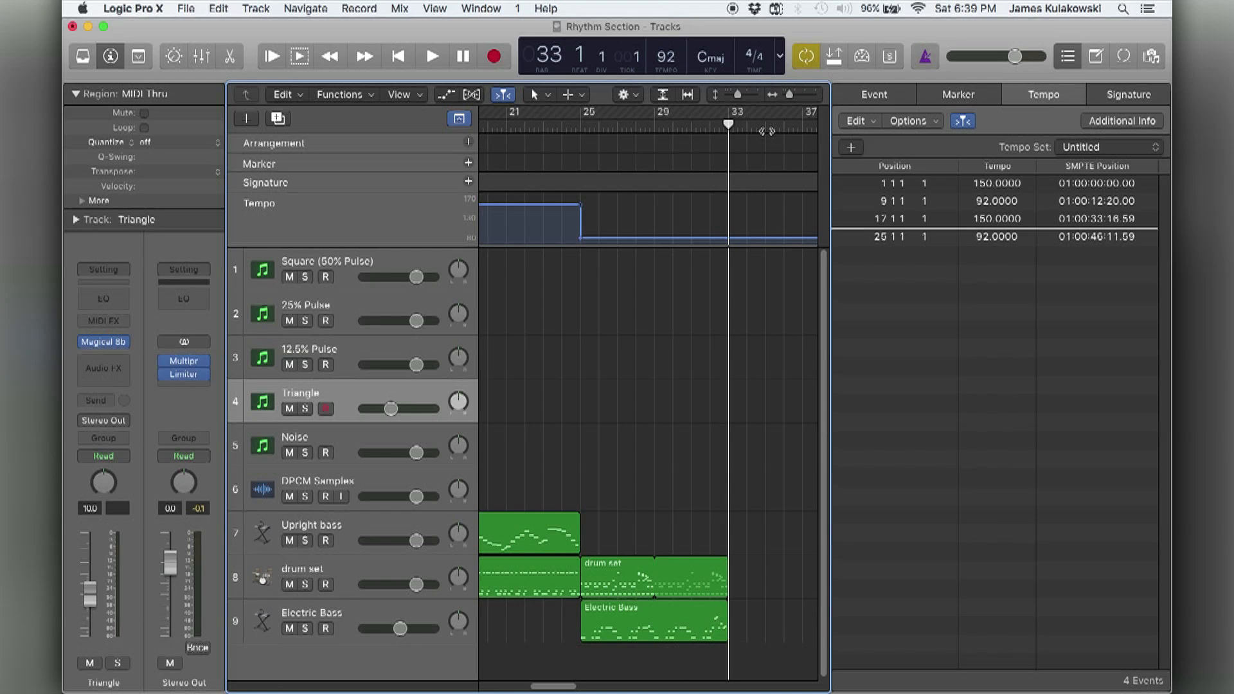
Add a tempo event of 120 at bar 33 and close the tempo list.
scroll(761, 234, right, 5)
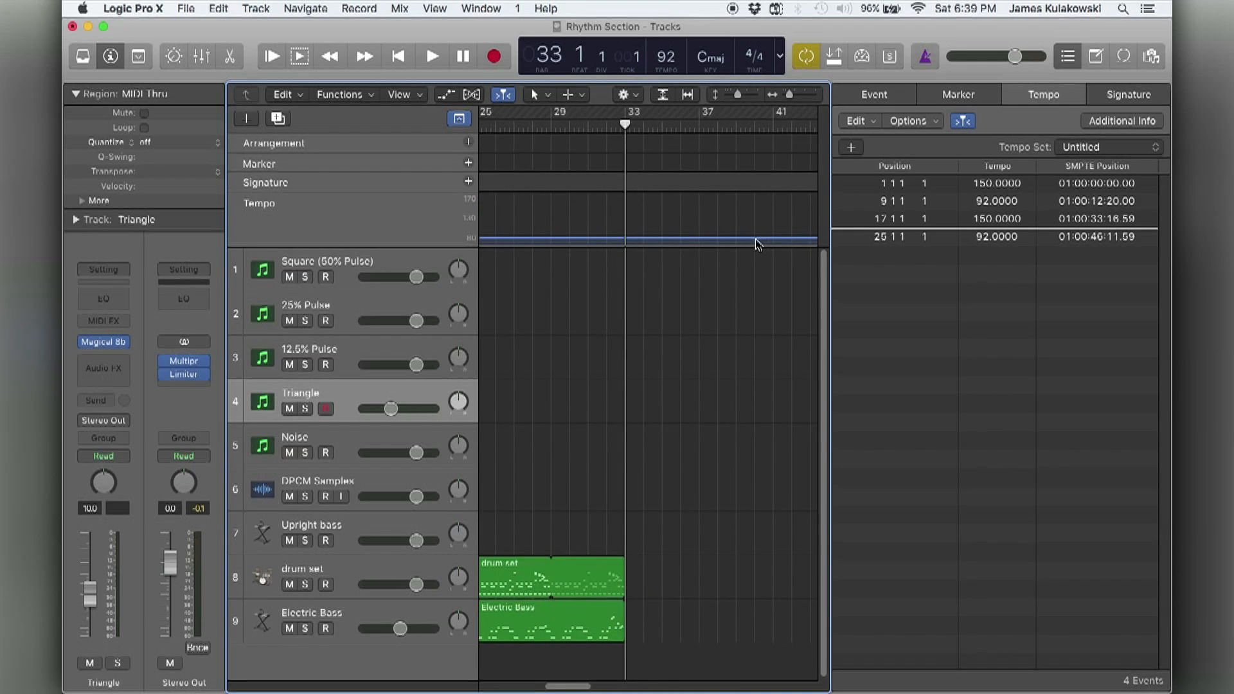
click(858, 151)
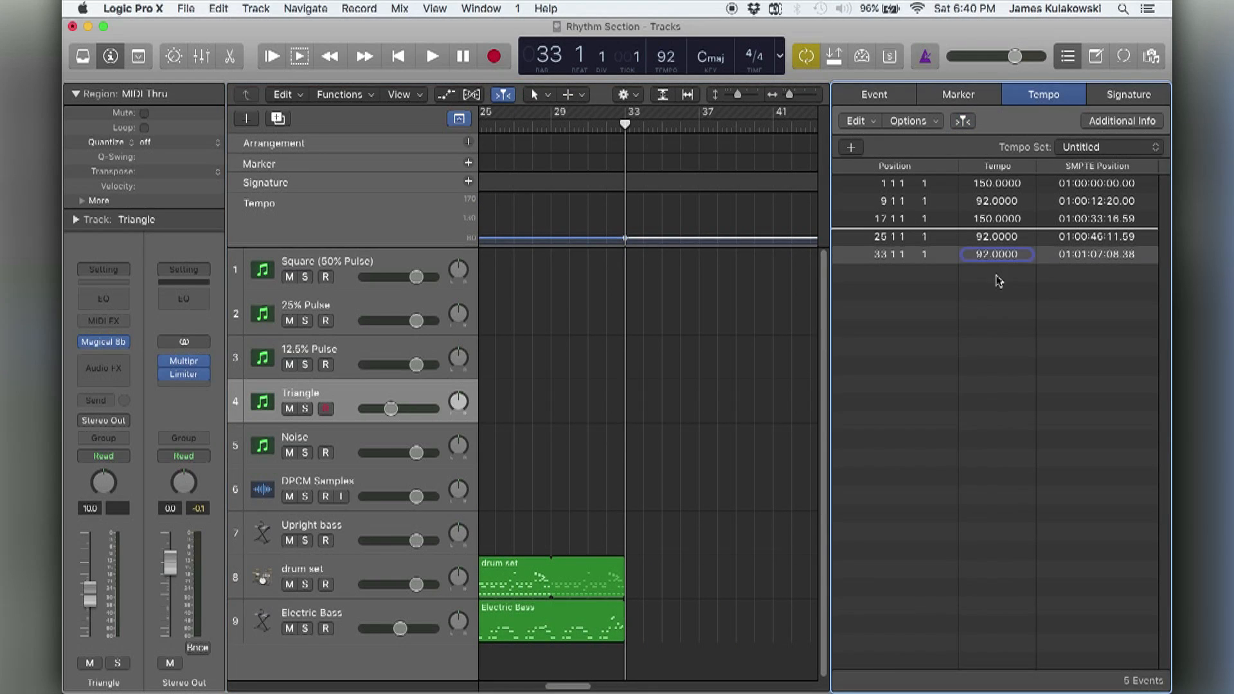
text(120)
key(Return)
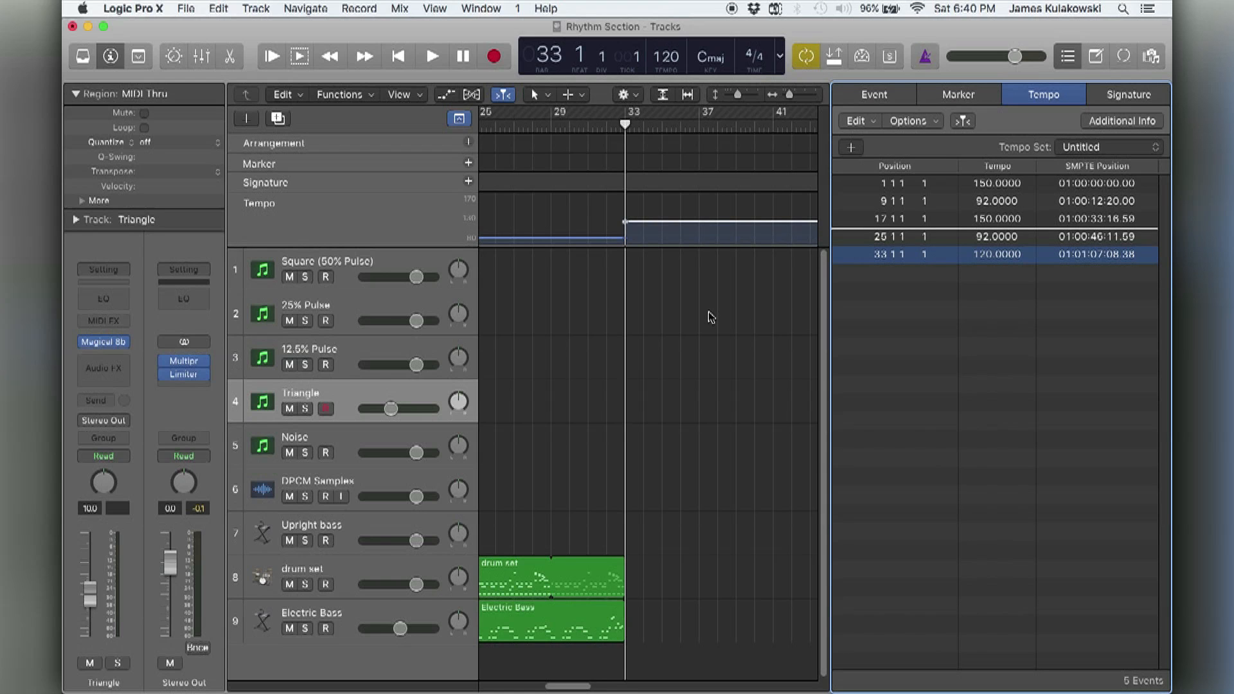
click(1071, 54)
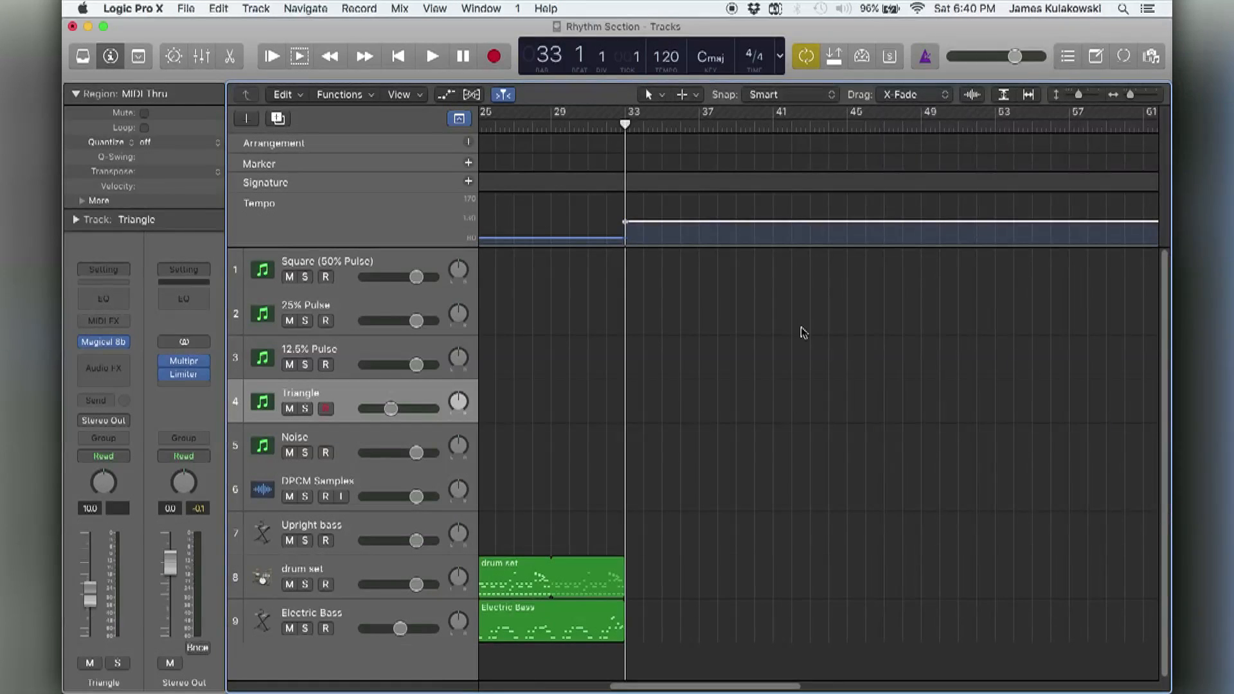
Hide the global tracks and play the Triangle track's bass line over the cycled bars 1 to 8.
scroll(739, 325, left, 10)
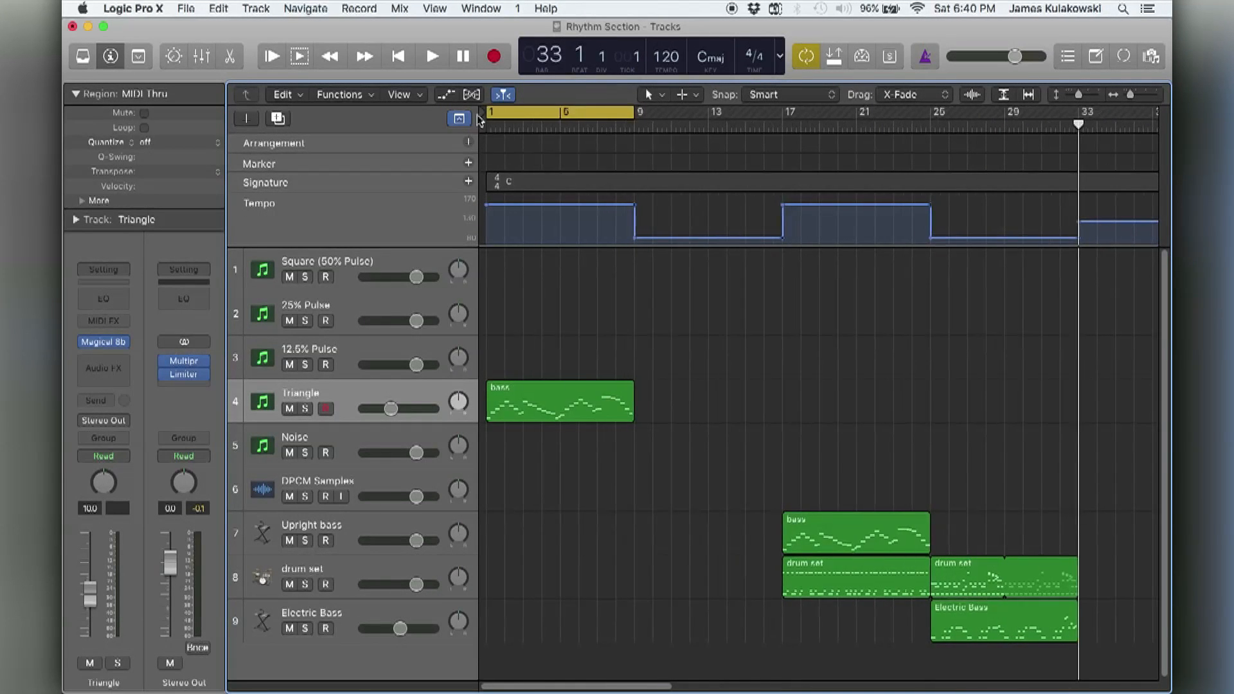
key(g)
key(space)
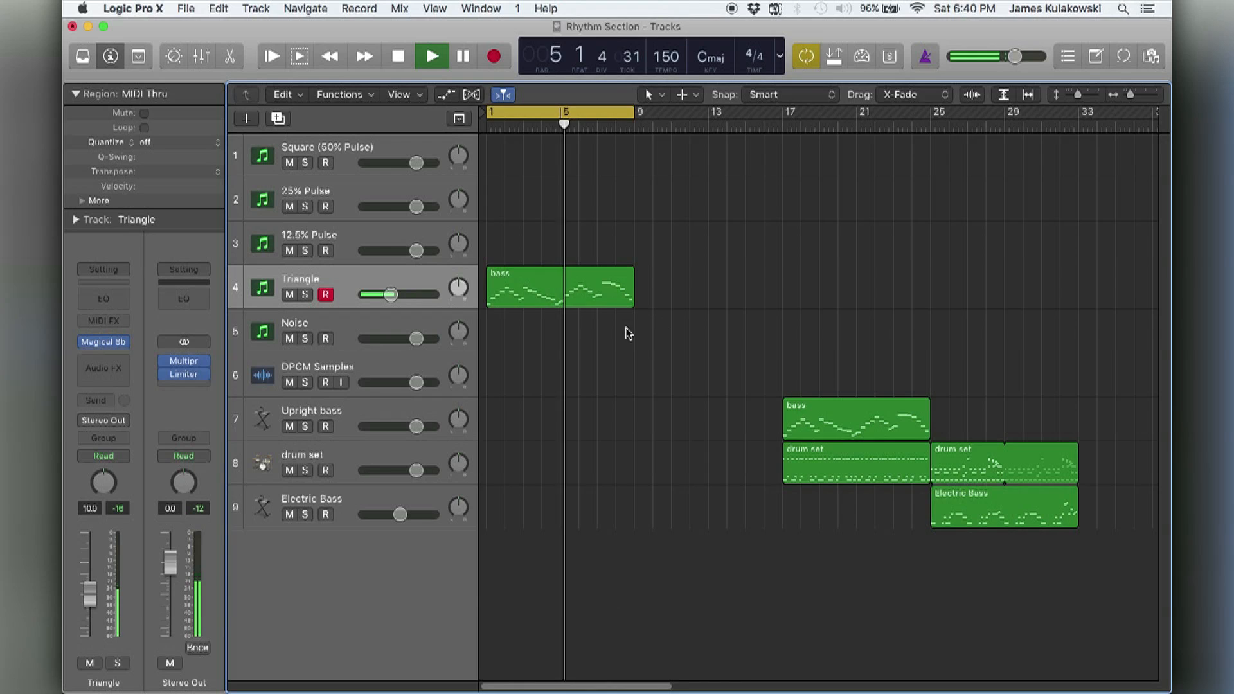
Open the Triangle track's bass region in the Piano Roll and fit bars 1 to 8 in view.
double_click(553, 304)
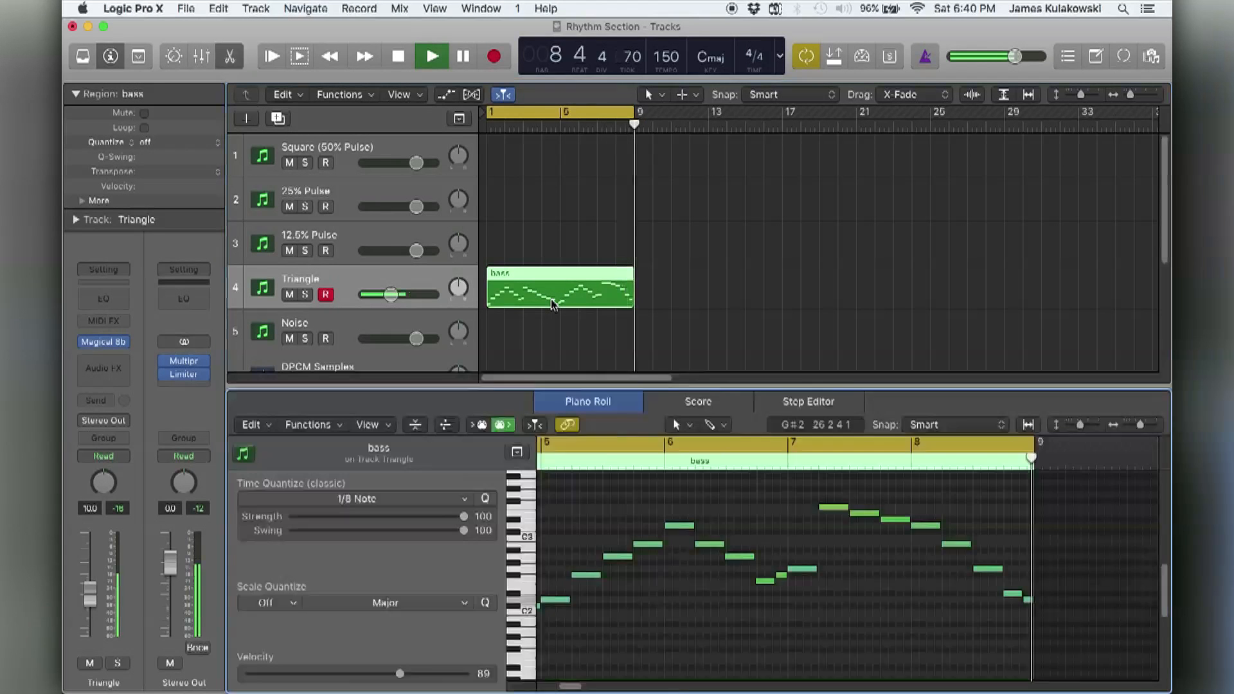
scroll(590, 530, left, 4)
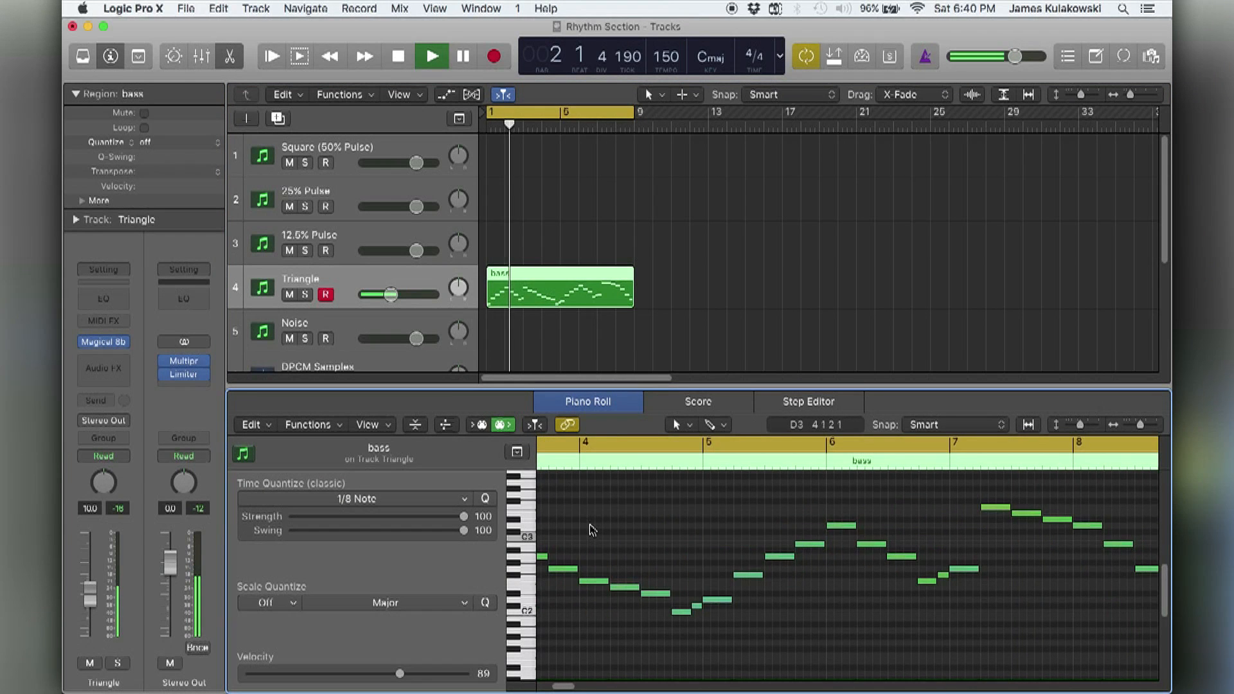
key(super+Left)
scroll(592, 530, left, 3)
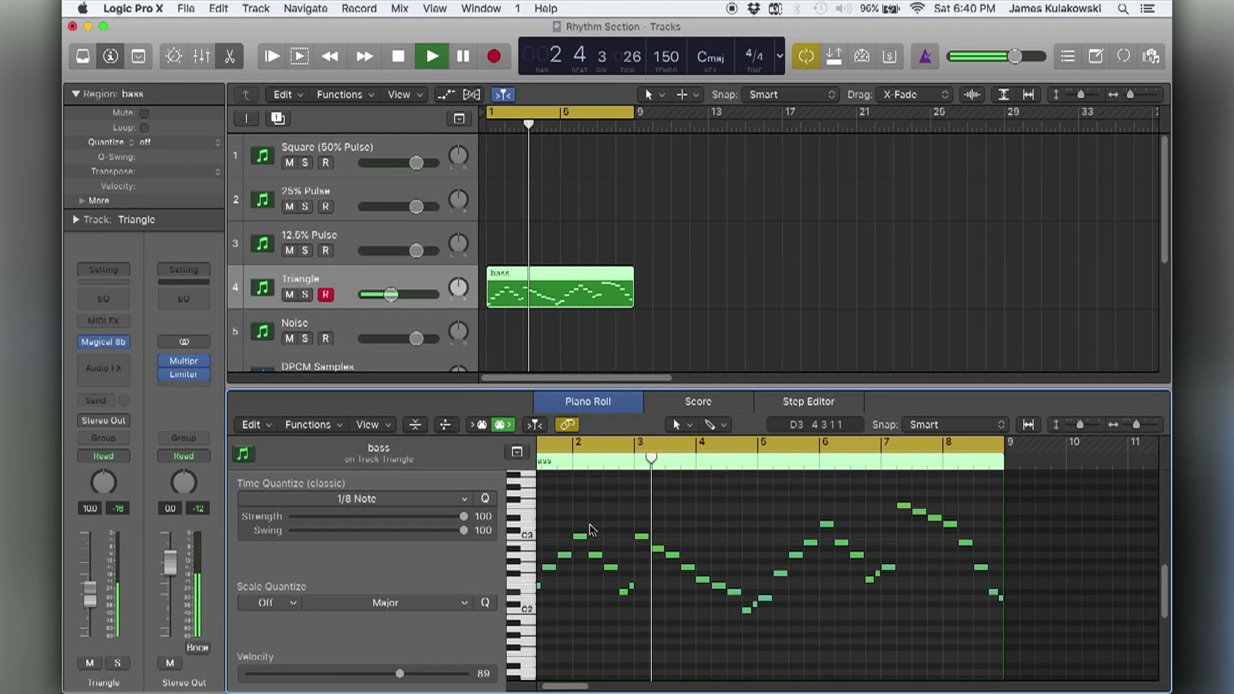
Try all the bass notes one octave lower during playback, restore their original octave, and stop playback.
key(super+a)
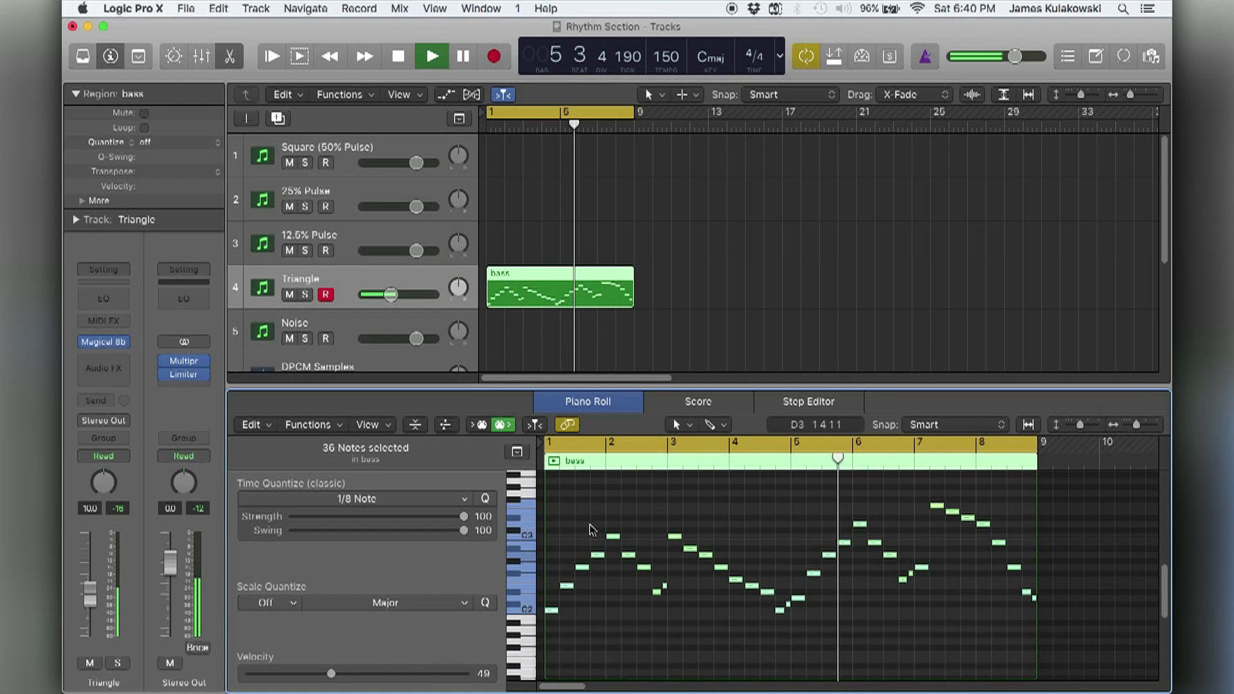
key(alt+shift+Down)
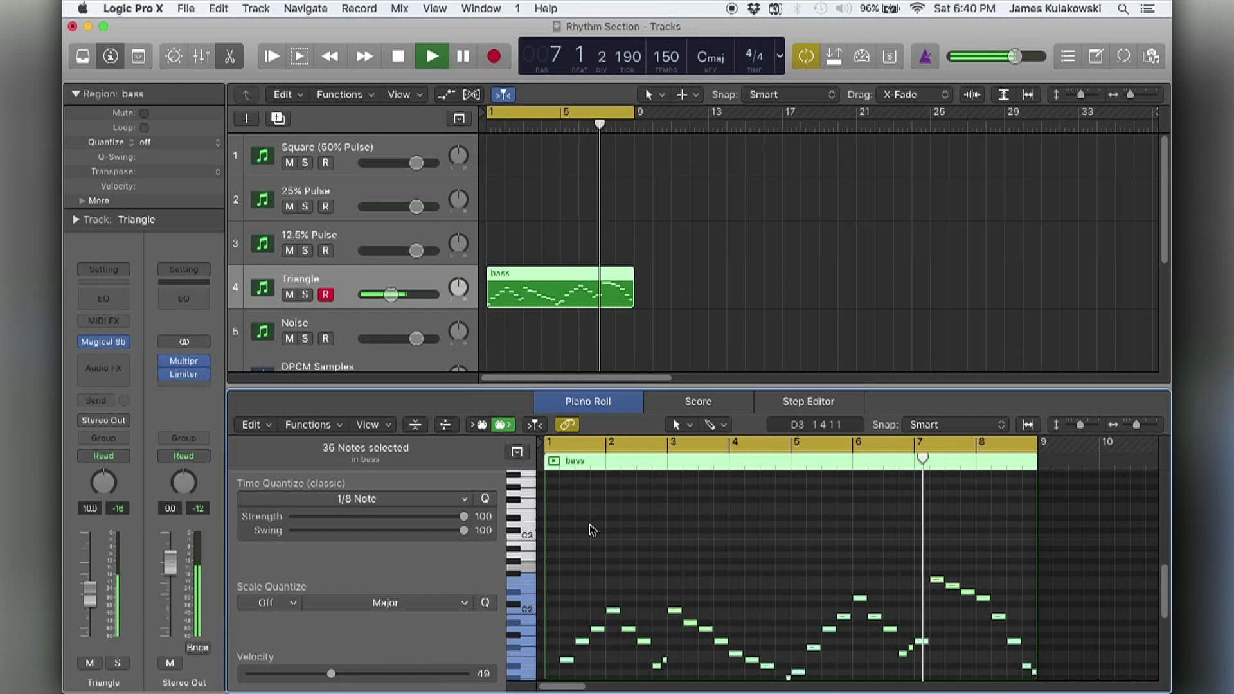
scroll(592, 529, down, 2)
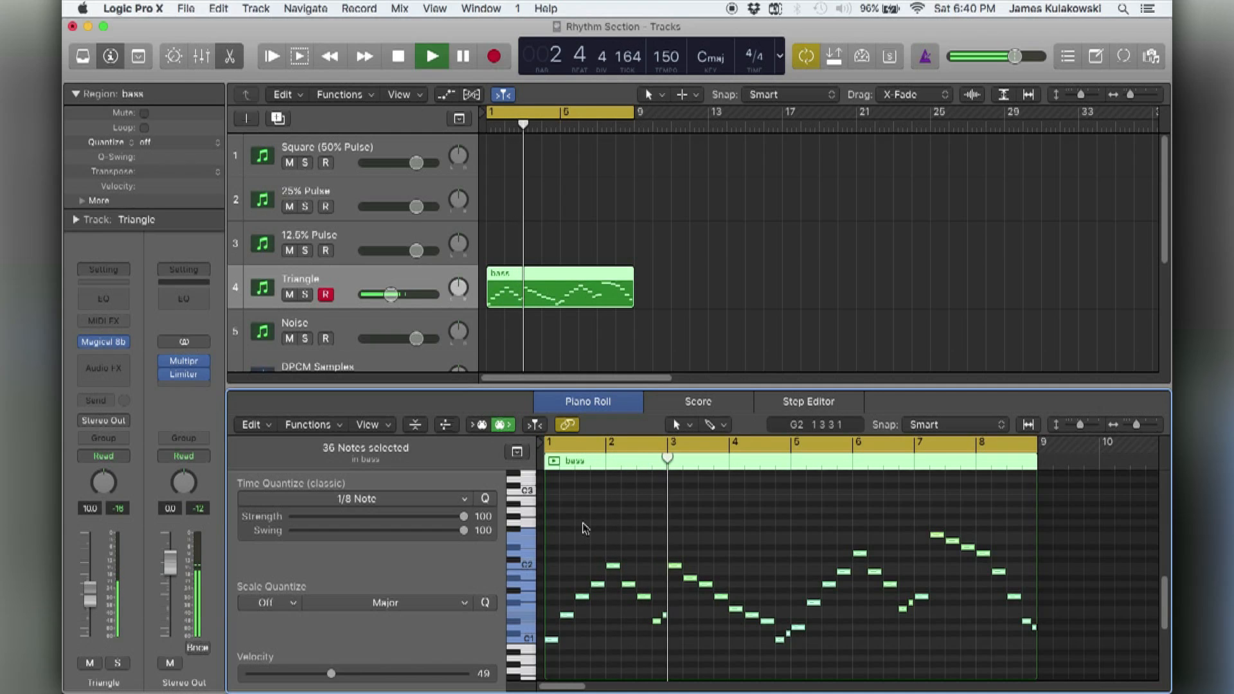
click(585, 528)
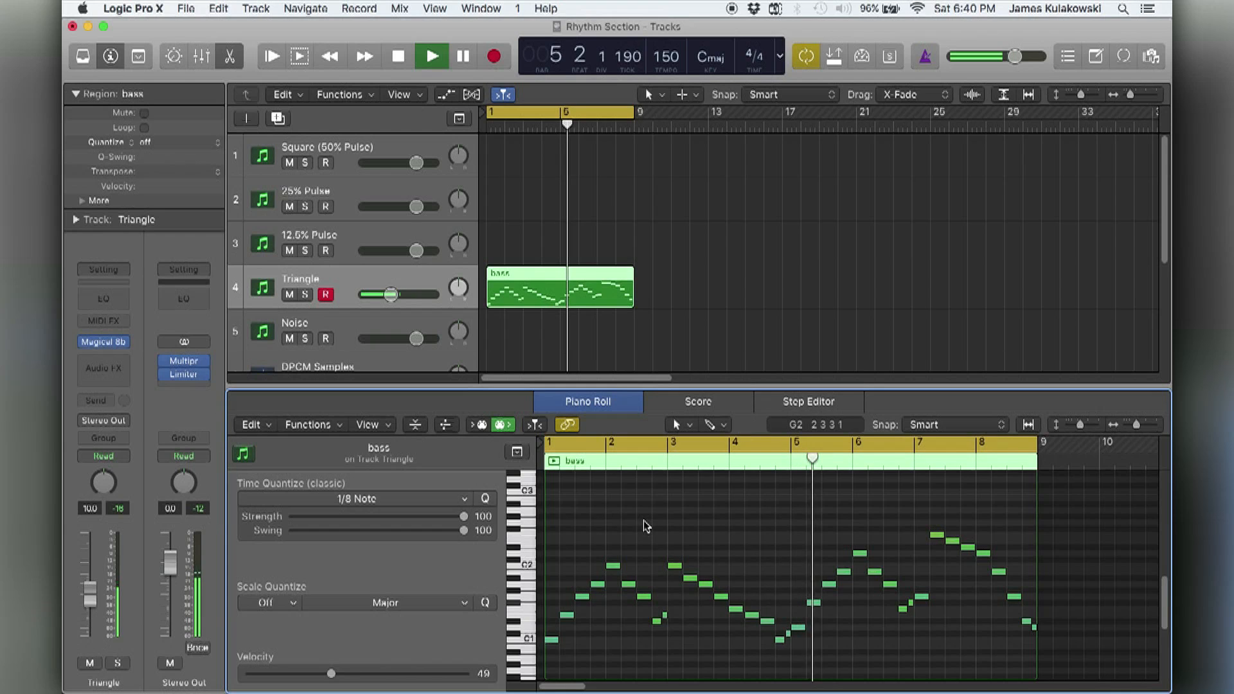
scroll(662, 519, up, 3)
key(space)
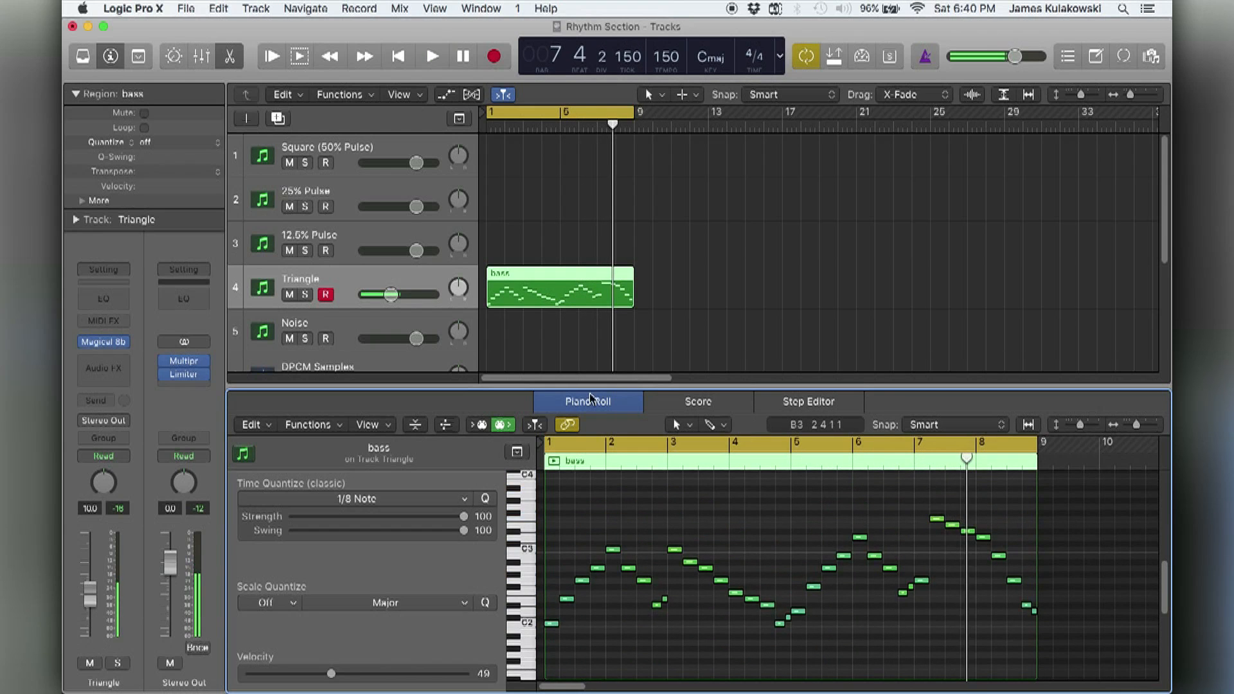
Close the Piano Roll and set the Triangle track's bass region transpose to -12.
click(634, 325)
click(598, 302)
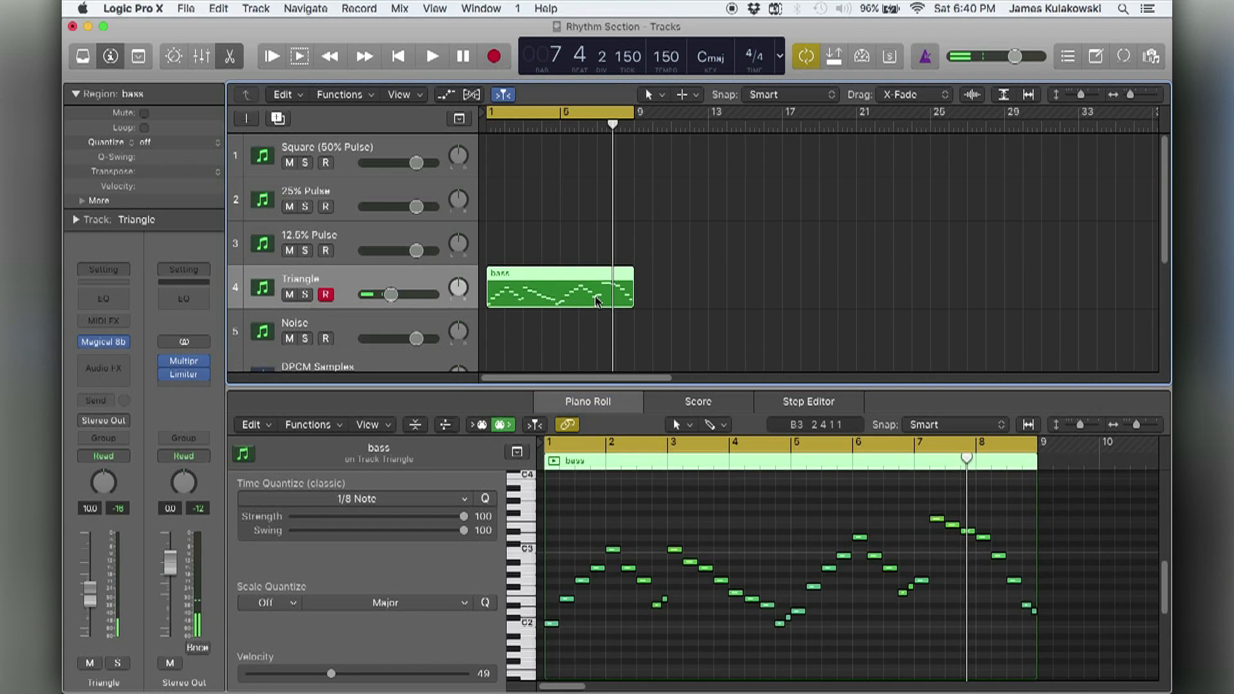
key(e)
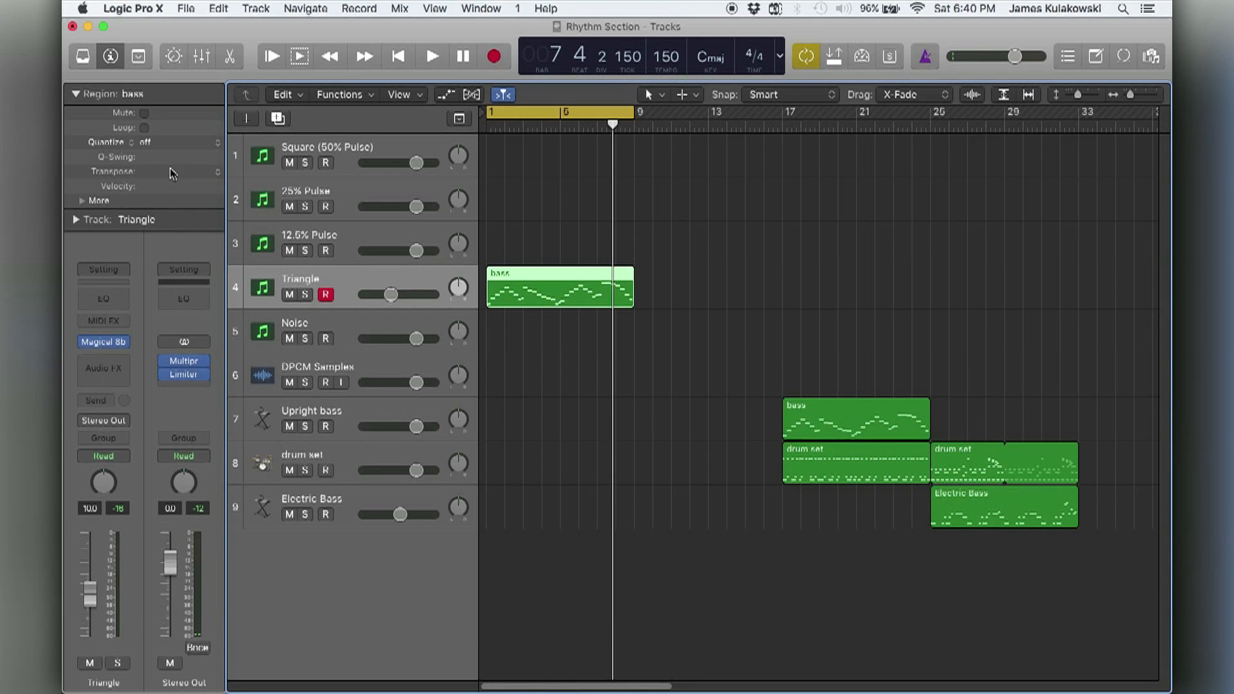
click(219, 173)
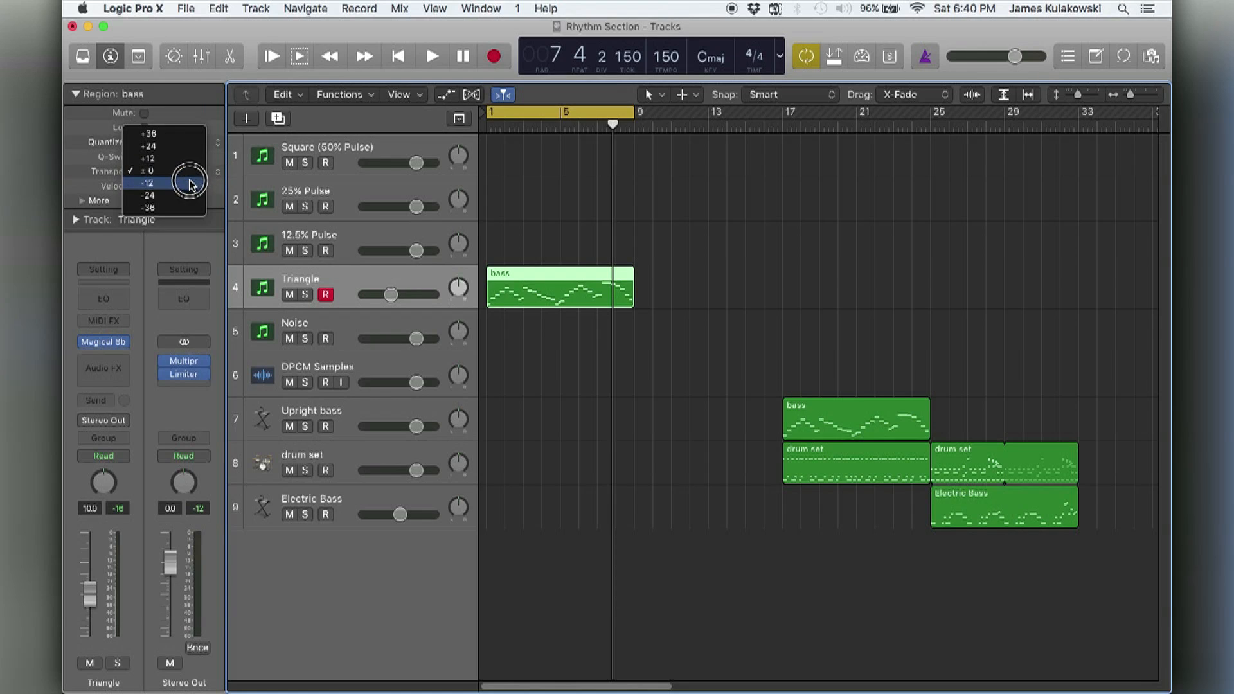
click(191, 184)
Play back the transposed bass region over the cycled bars and stop playback.
click(679, 262)
key(space)
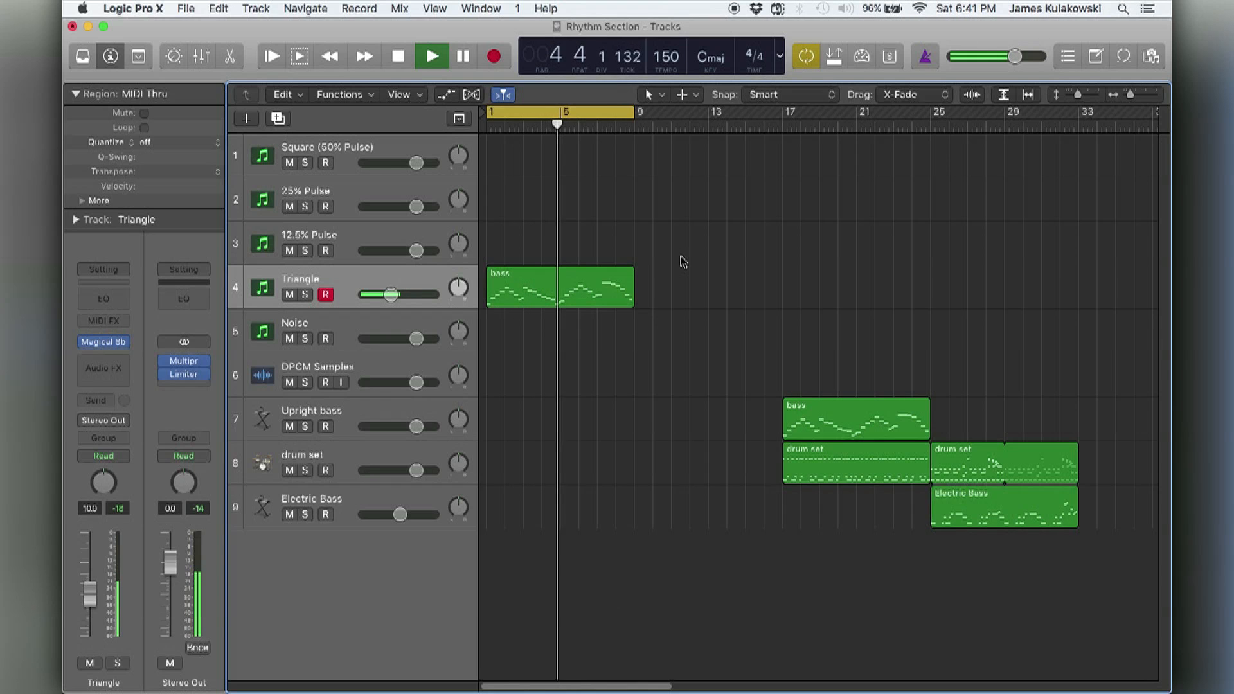
key(space)
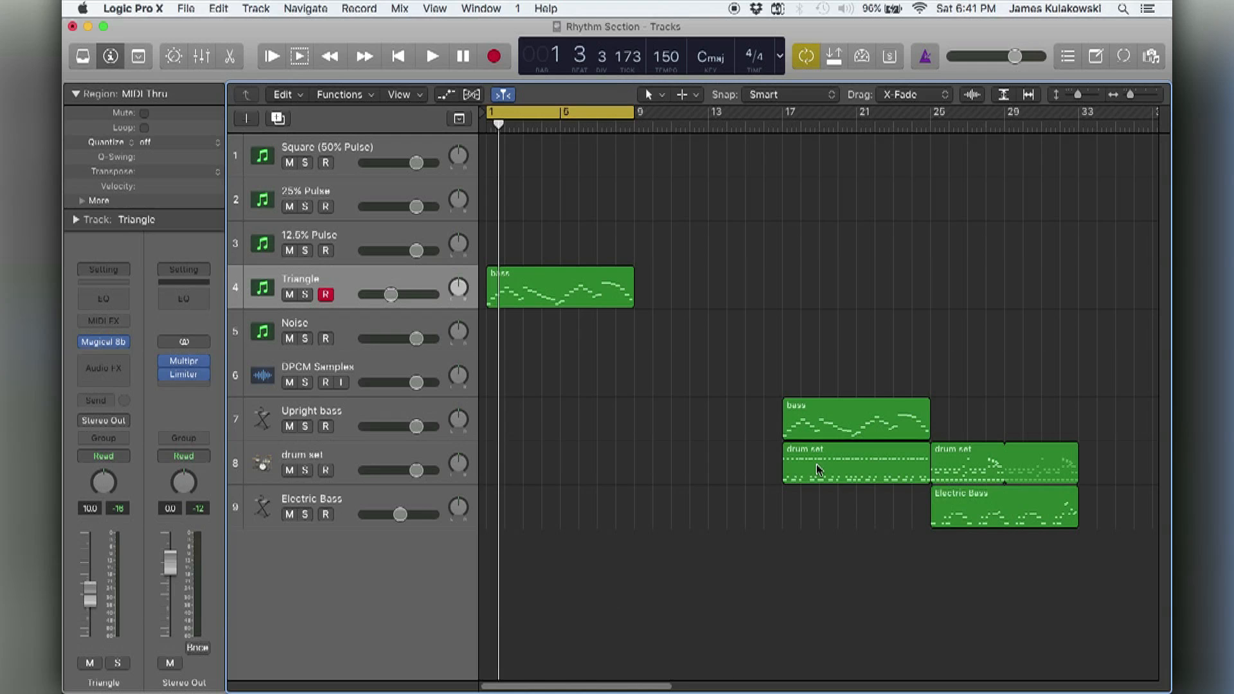
Copy the drum set region from bar 17 to bar 1 of the Noise track and open the copy in the Piano Roll during playback.
drag(823, 470, 512, 334)
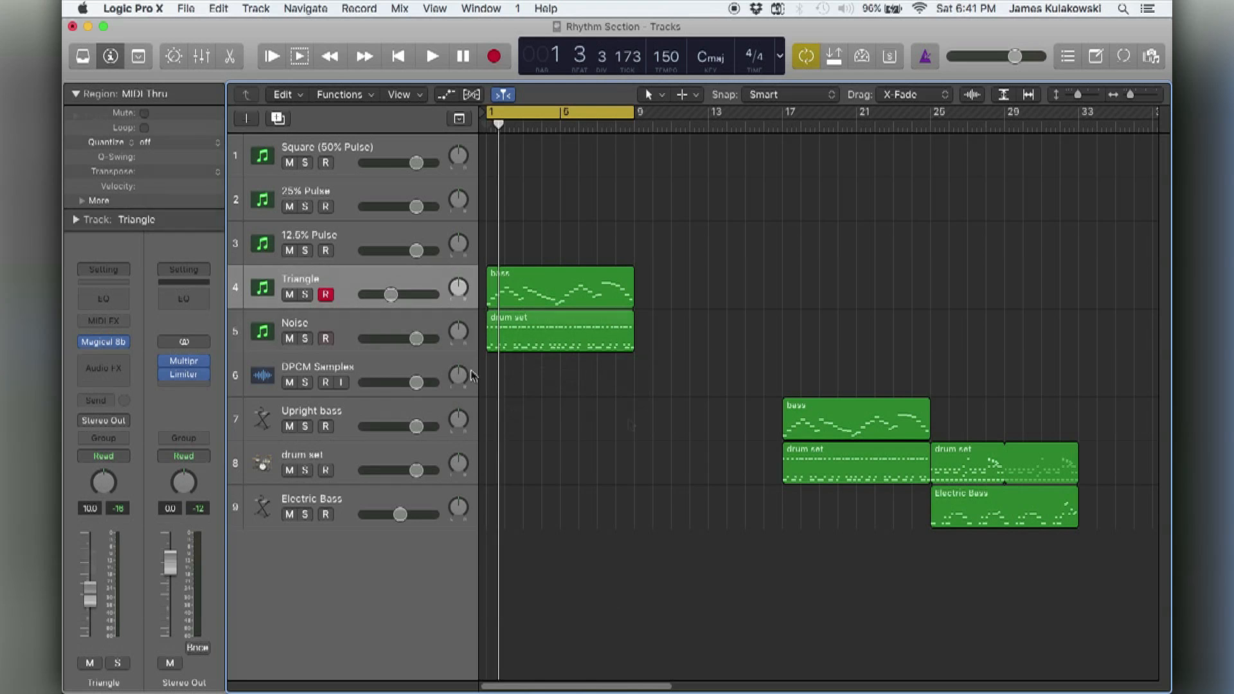
key(space)
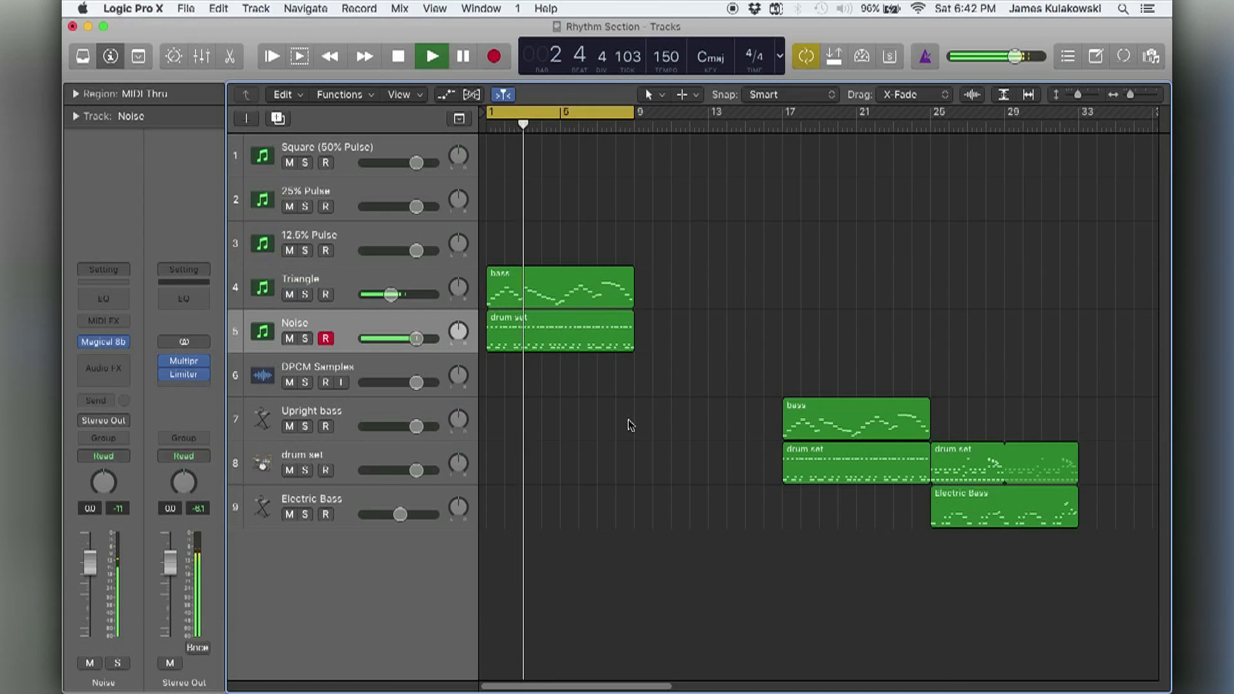
click(575, 338)
key(p)
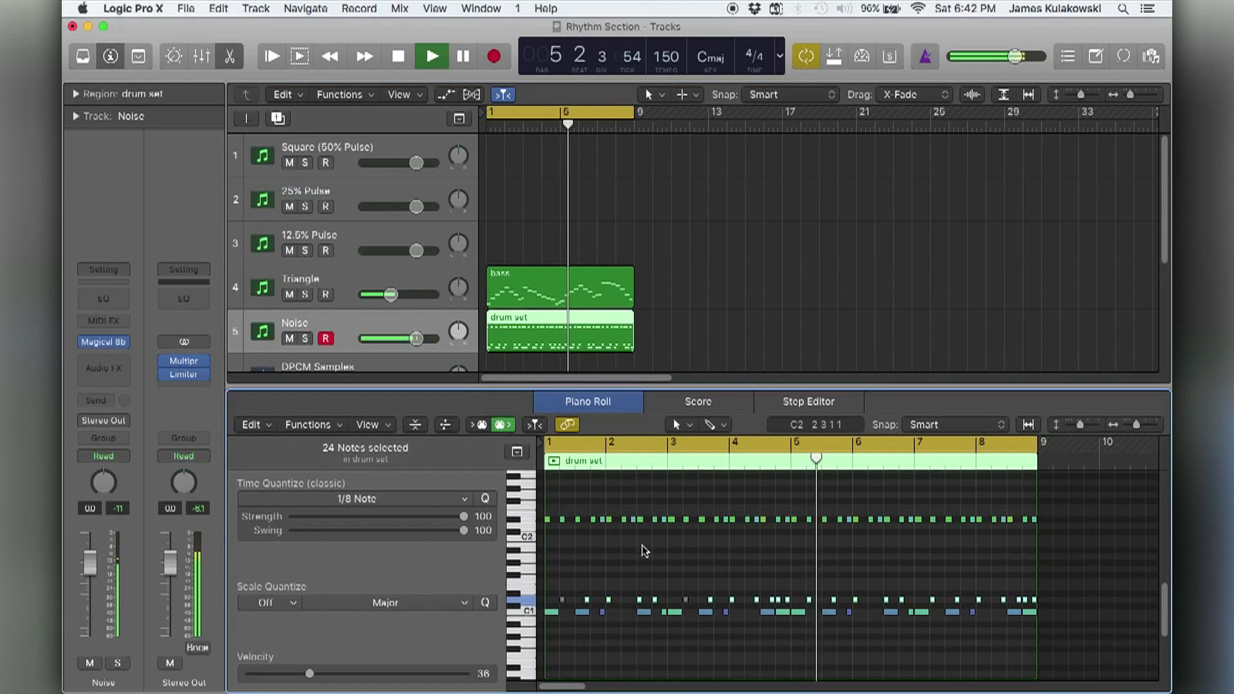
key(super+Right)
key(super+Down)
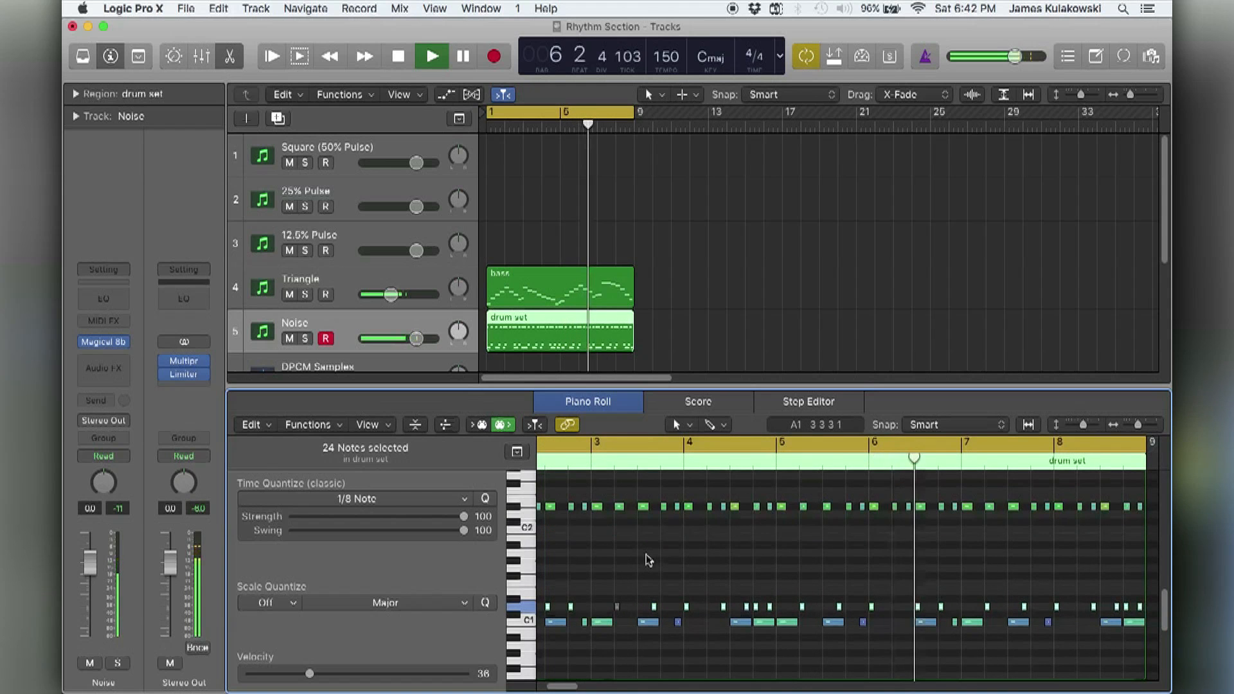
scroll(646, 562, left, 3)
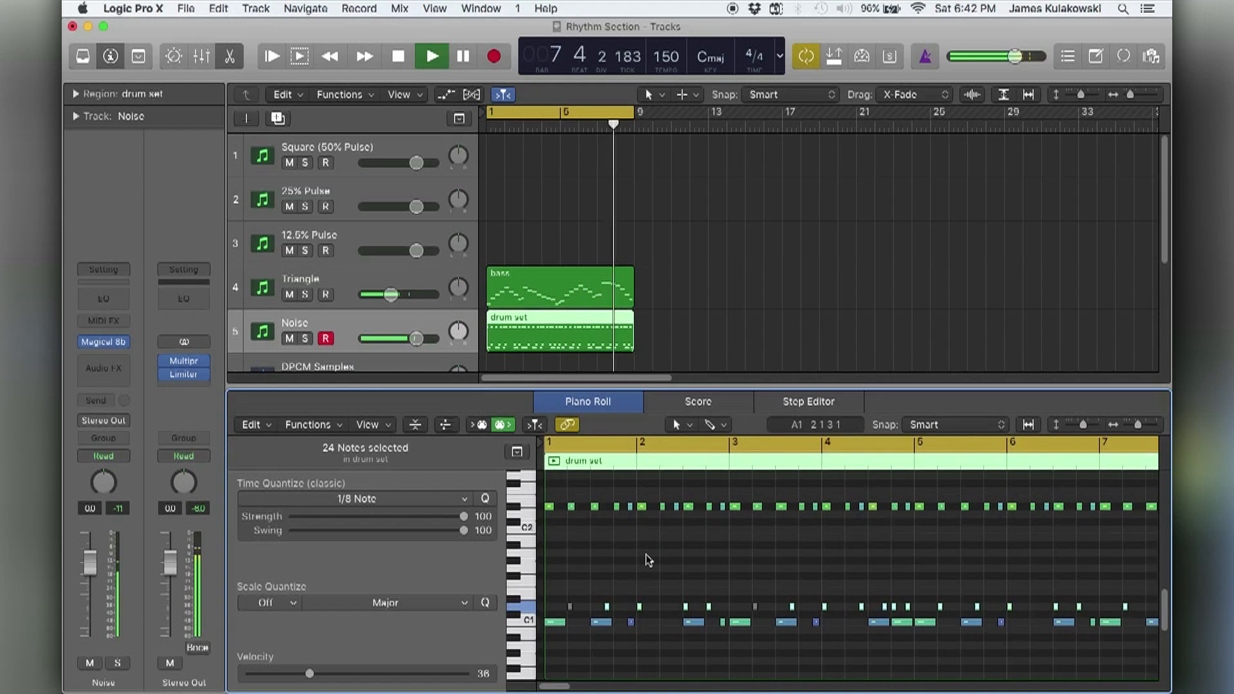
Stop playback, delete all the C1 kick notes from the Noise drum region, and play the cycle again.
key(space)
click(524, 621)
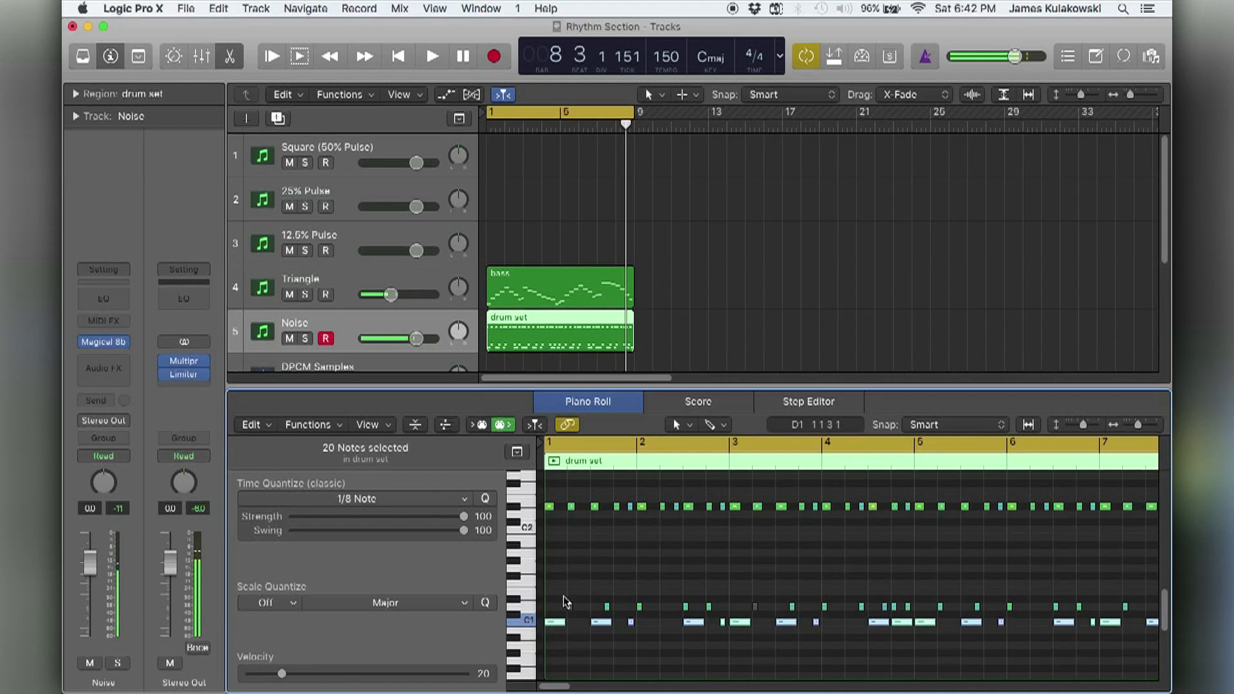
key(Delete)
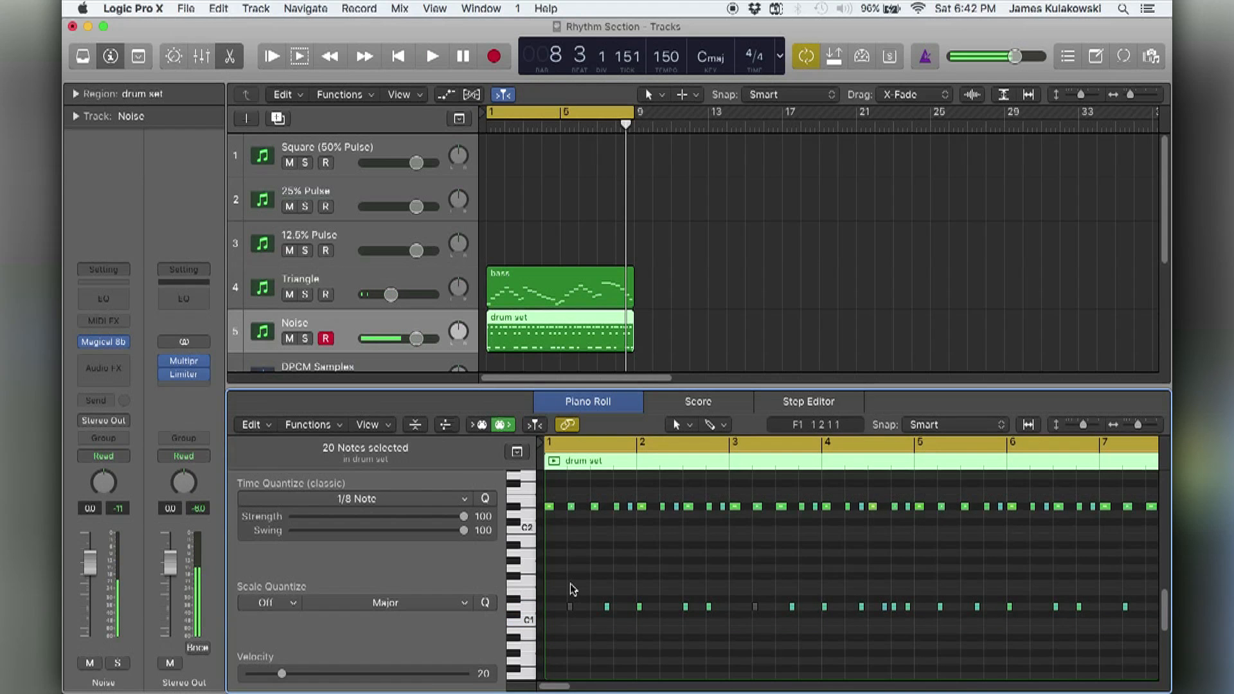
scroll(569, 583, down, 2)
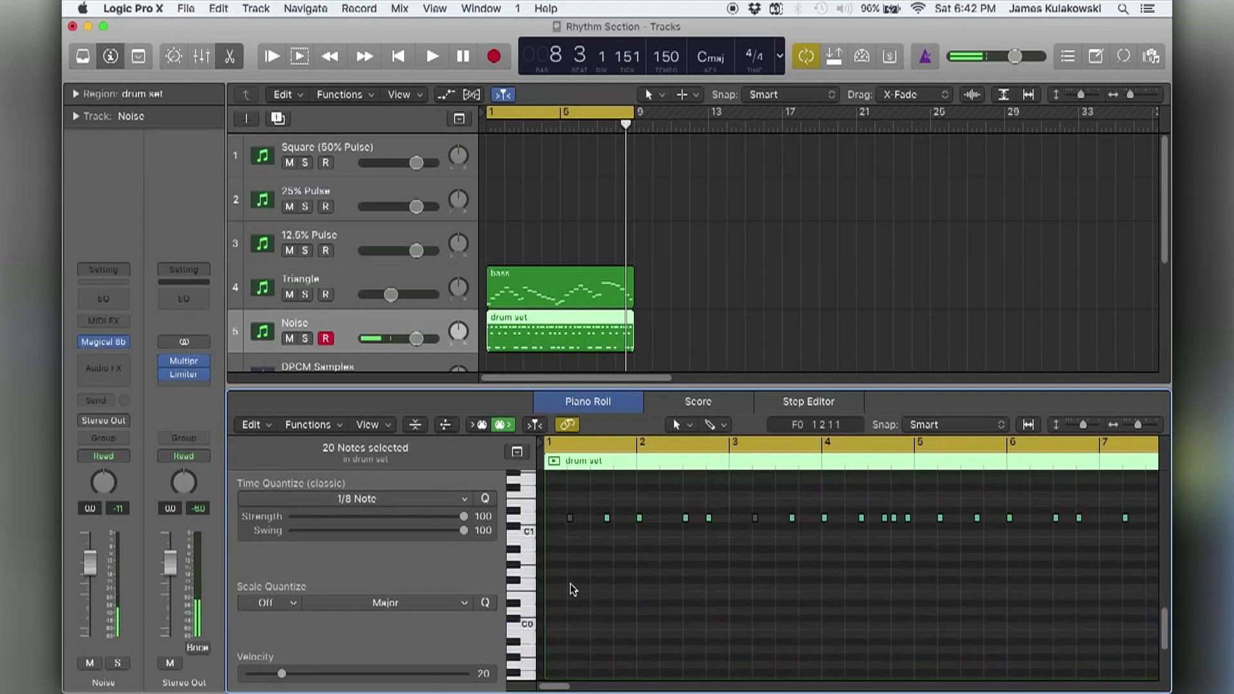
click(565, 567)
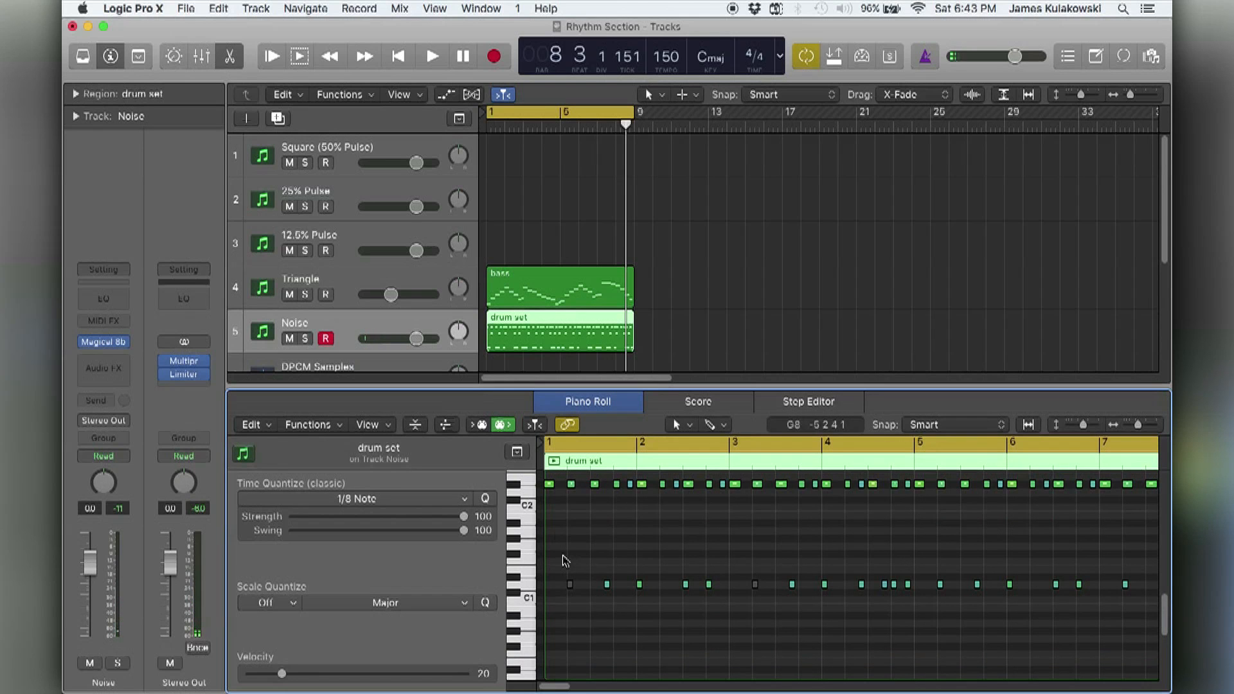
key(space)
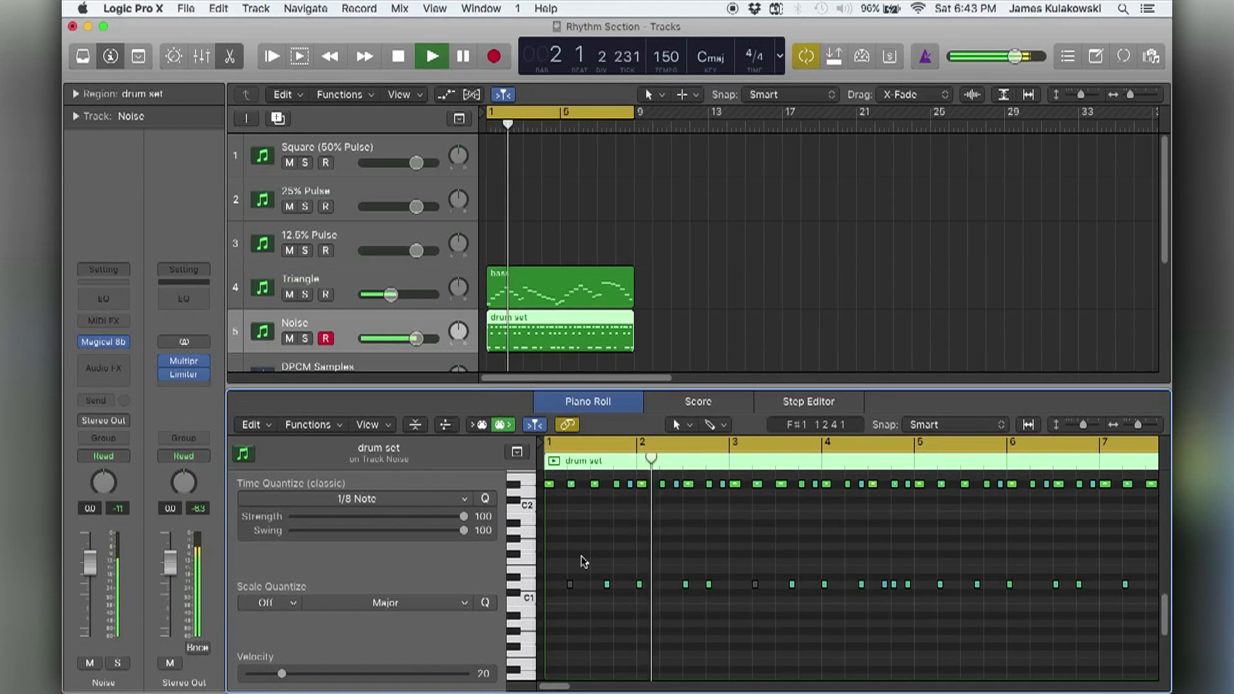
Select all the D#2 ride cymbal notes, stop playback, and raise them two octaves to D#4.
scroll(582, 557, up, 1)
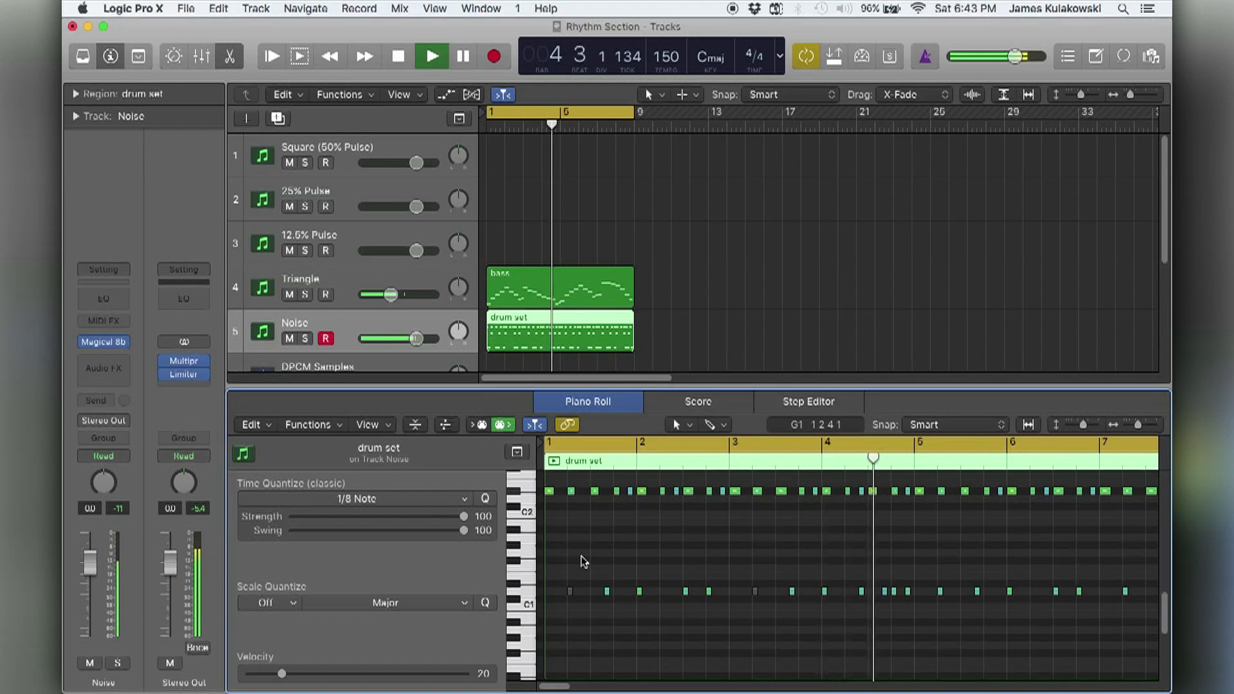
click(516, 492)
scroll(564, 536, up, 1)
scroll(564, 536, up, 4)
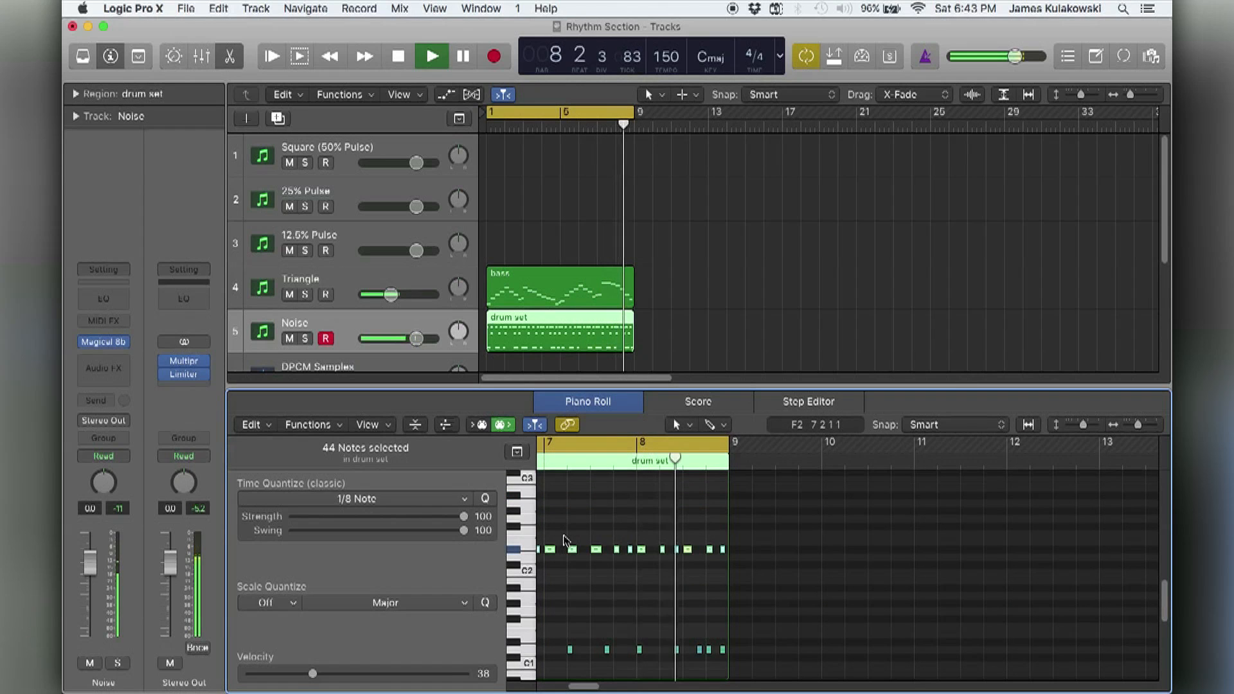
key(space)
scroll(564, 536, down, 5)
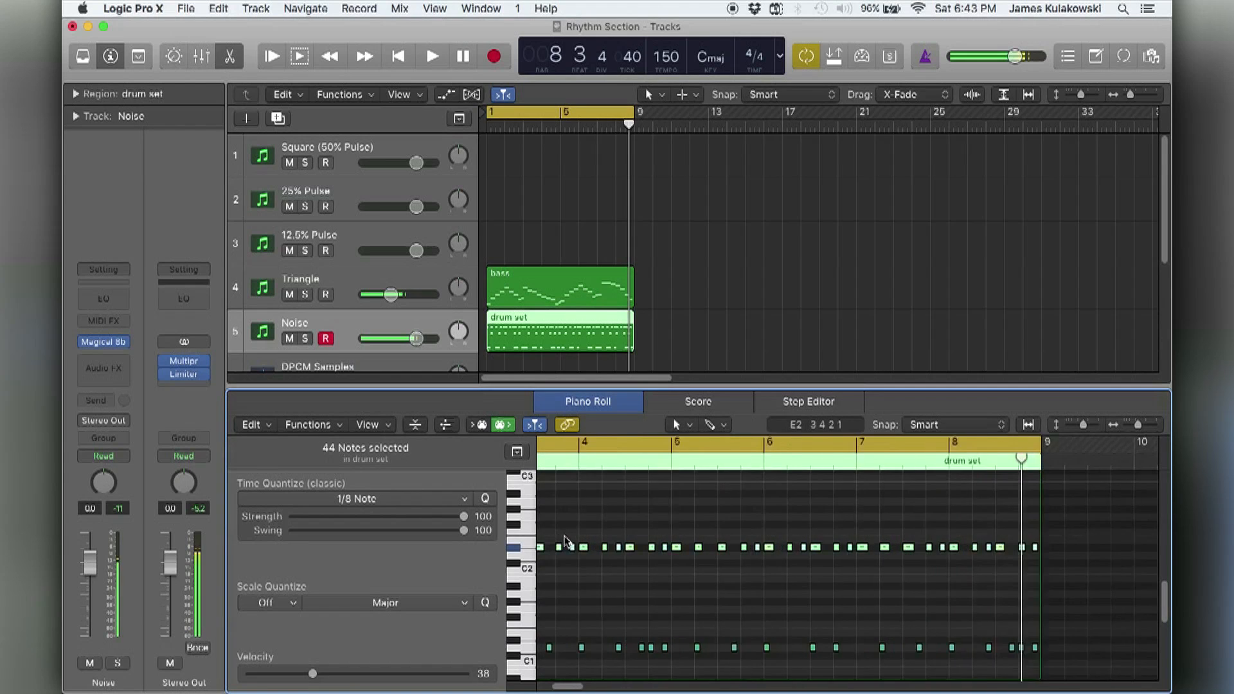
scroll(565, 539, left, 5)
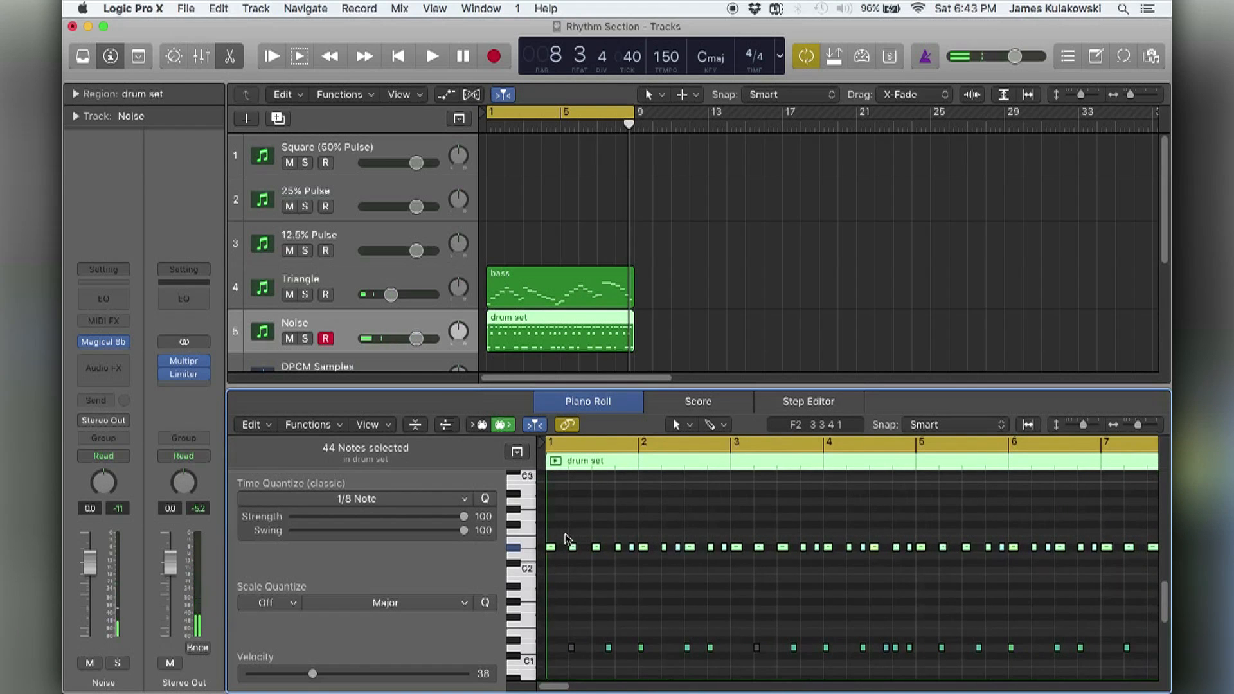
scroll(586, 526, up, 6)
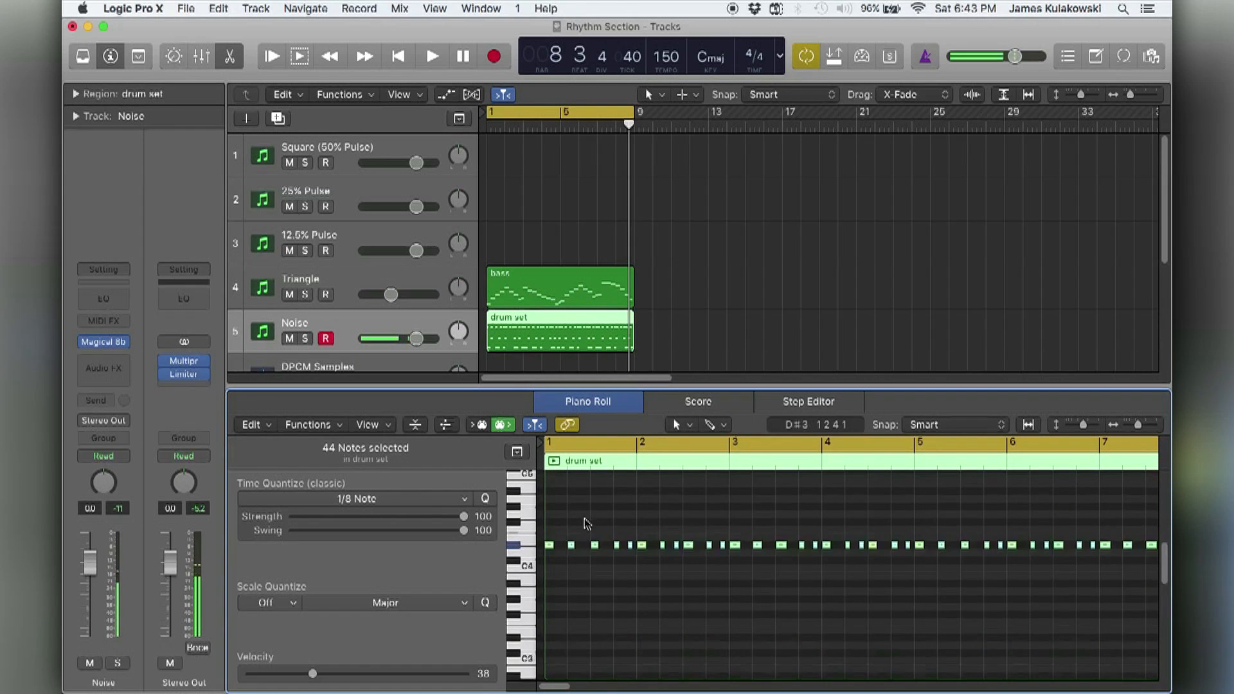
Play the Noise drum part with its raised cymbal notes, view the remaining low notes, and clear the note selection.
key(space)
scroll(581, 540, down, 6)
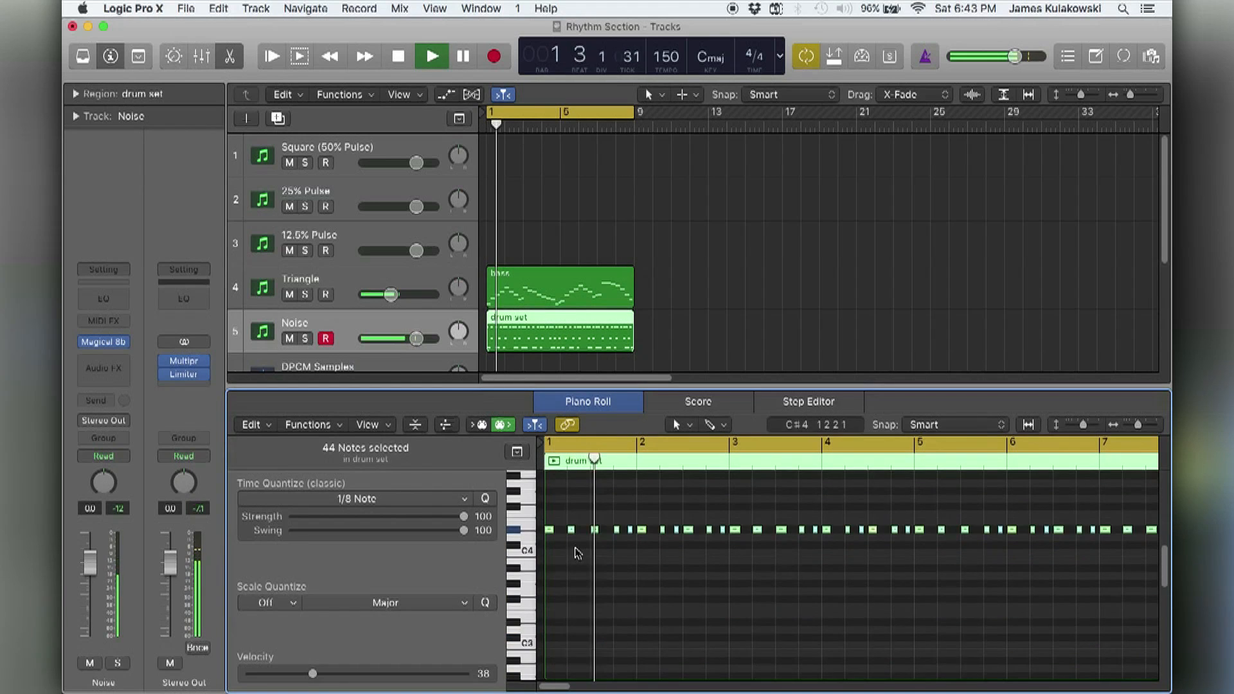
scroll(577, 554, down, 4)
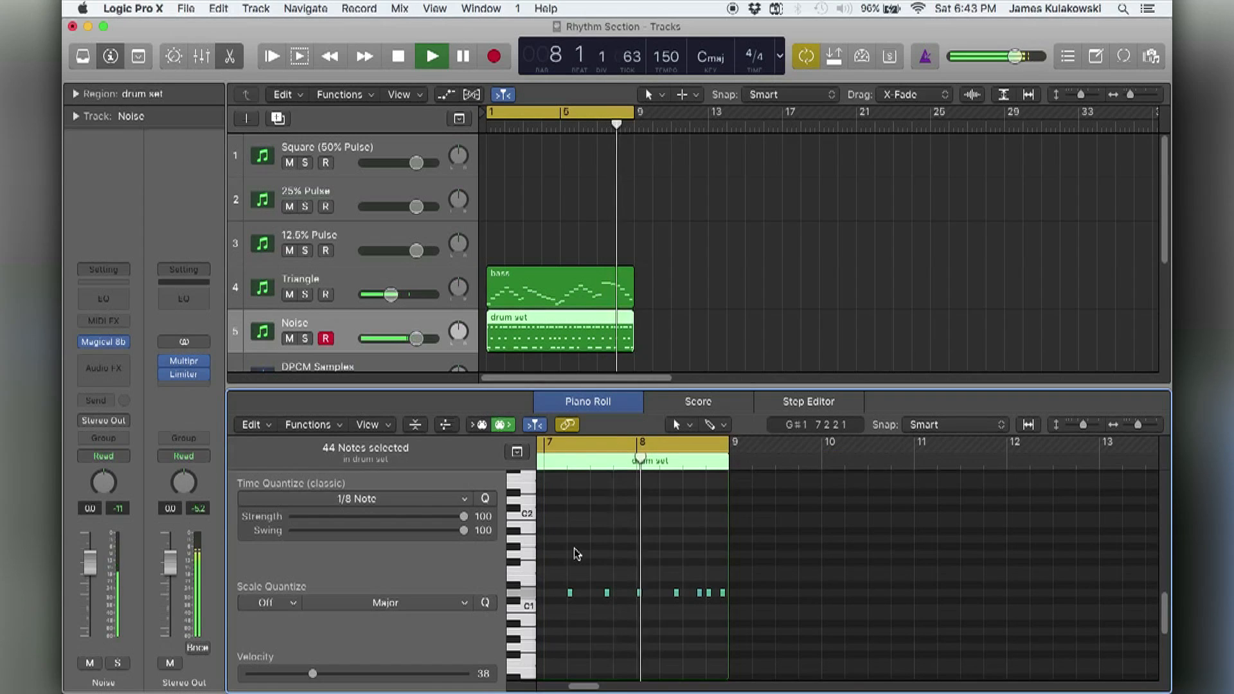
click(576, 554)
Open the Noise track's Magical 8bit Plug settings, reposition the plug-in window, and stop playback.
click(101, 342)
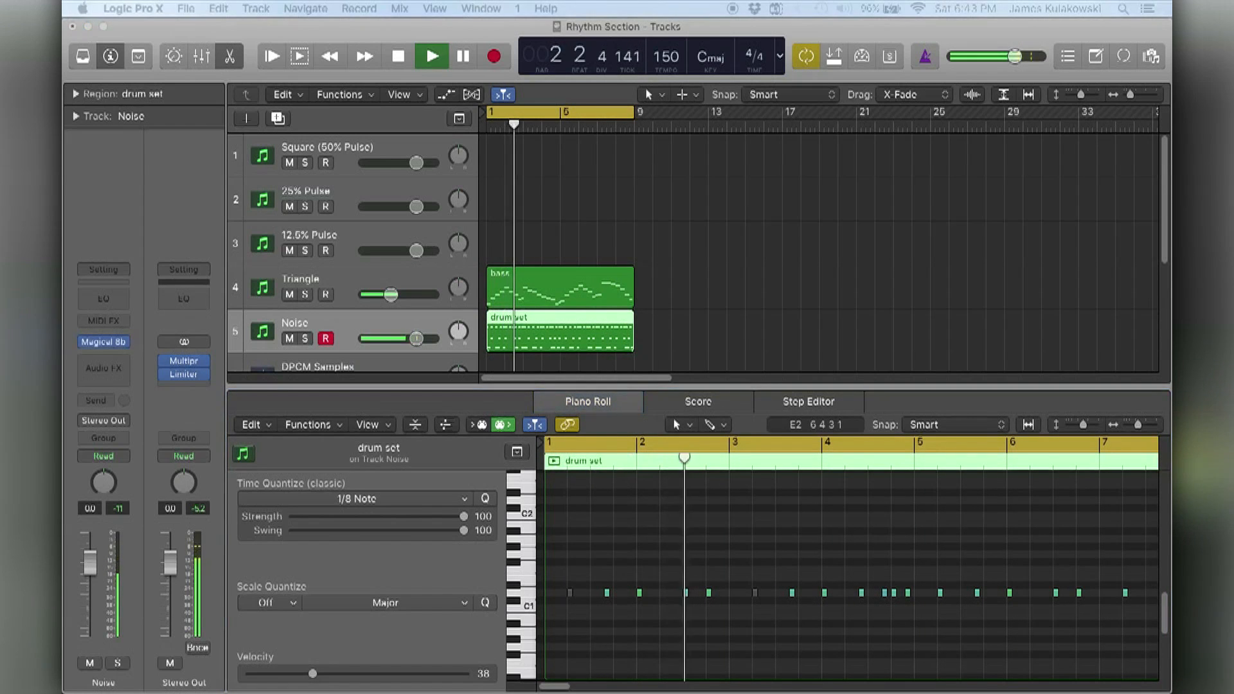
drag(362, 248, 420, 207)
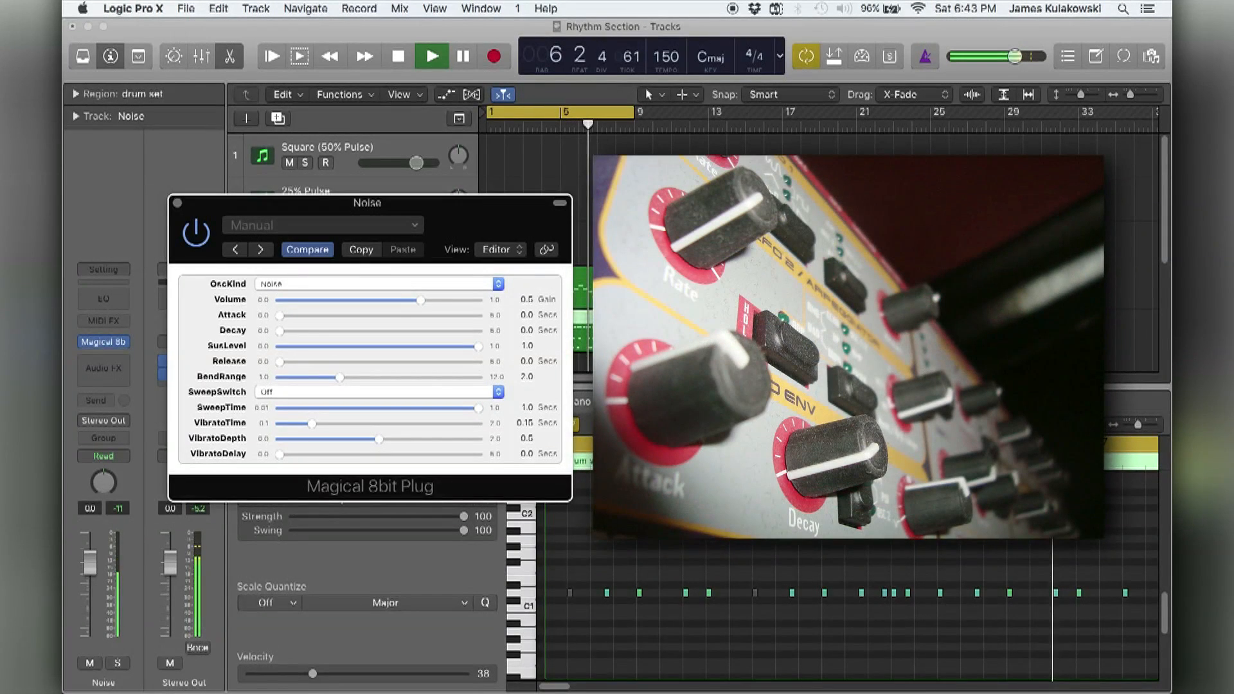
click(694, 308)
key(space)
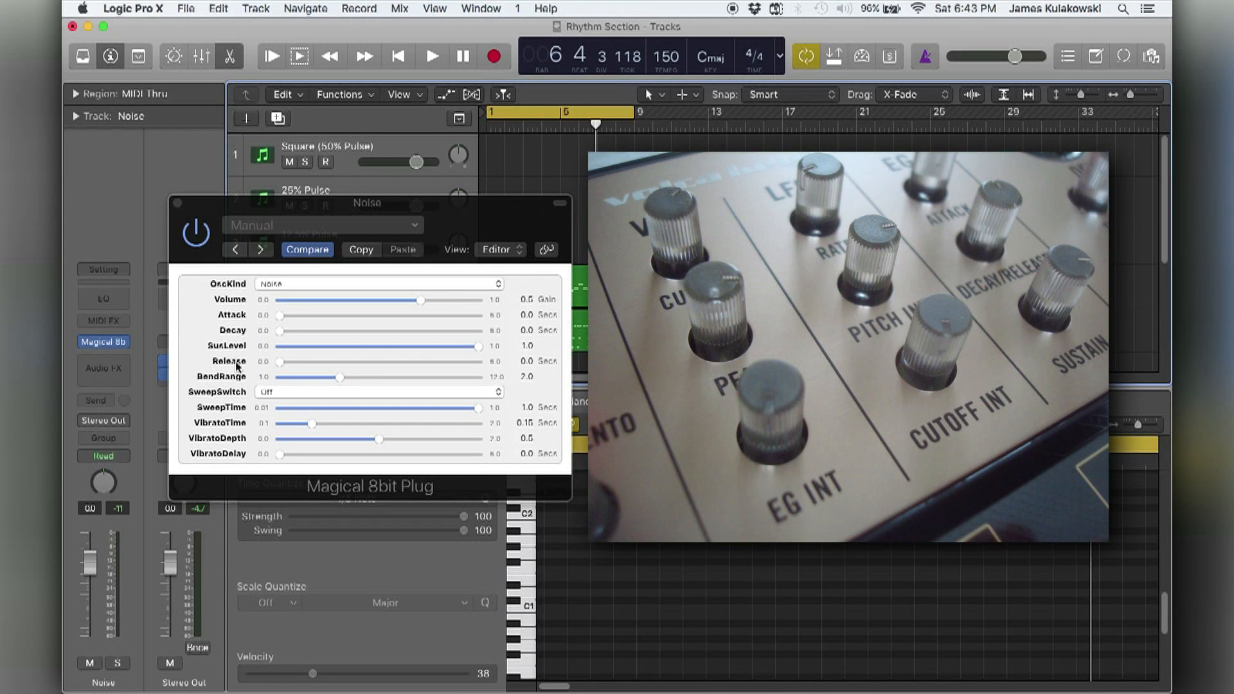
Set the Noise plug-in's Attack to 1.0 second and audition single notes with Musical Typing at octave C3.
drag(280, 315, 250, 339)
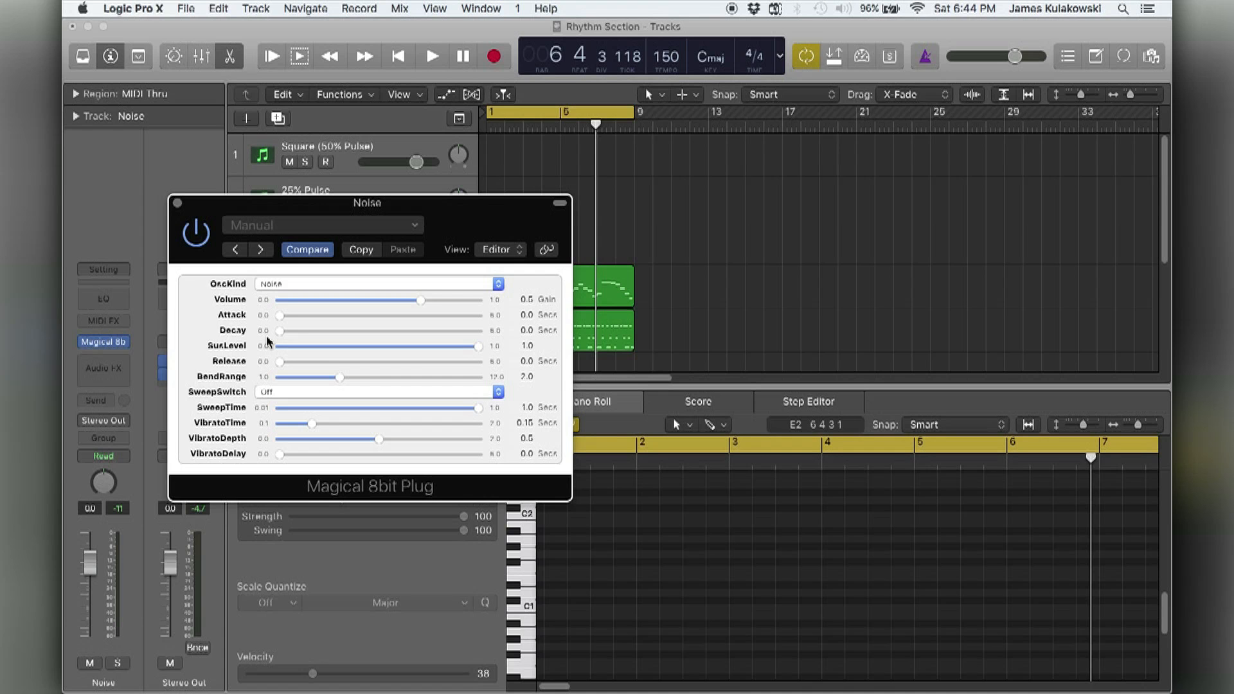
key(super+k)
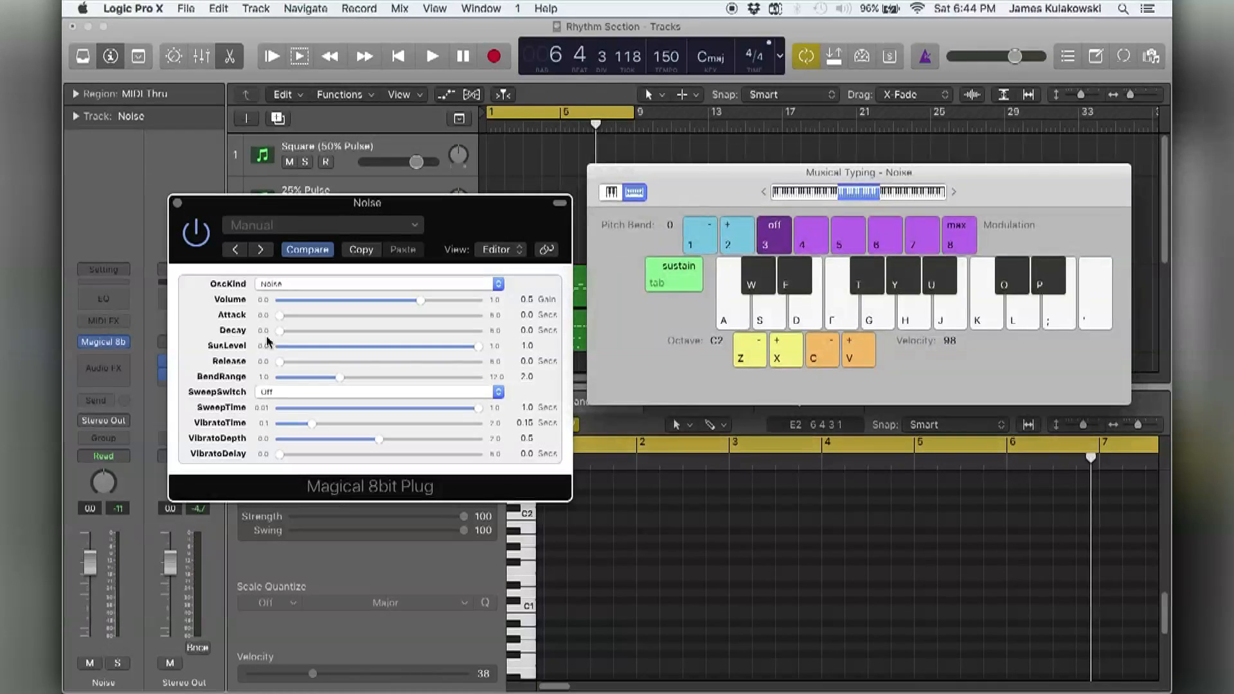
click(520, 315)
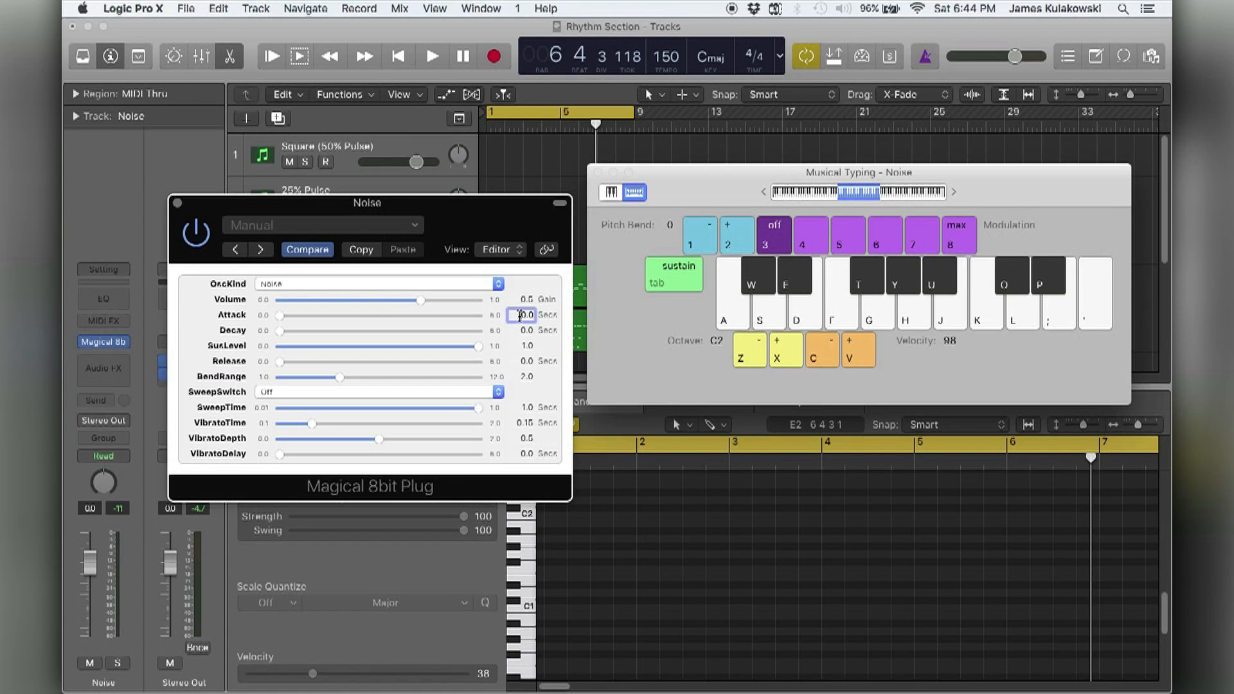
text(1)
key(Return)
key(x)
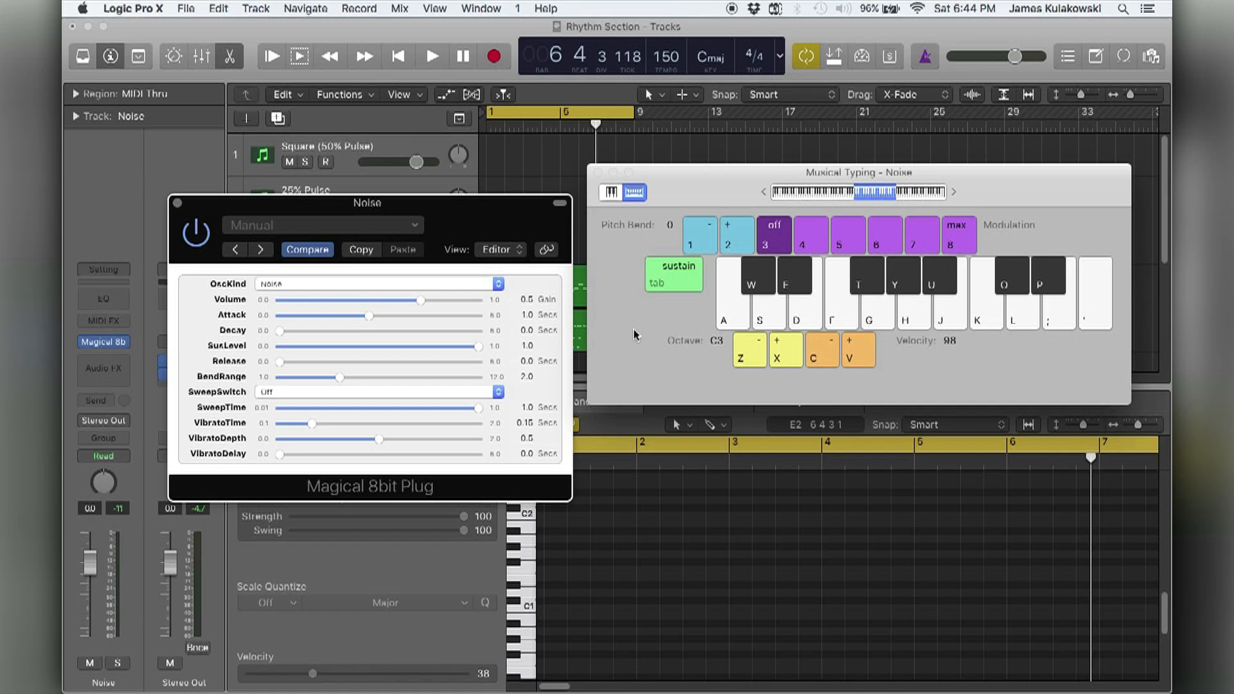
key(a)
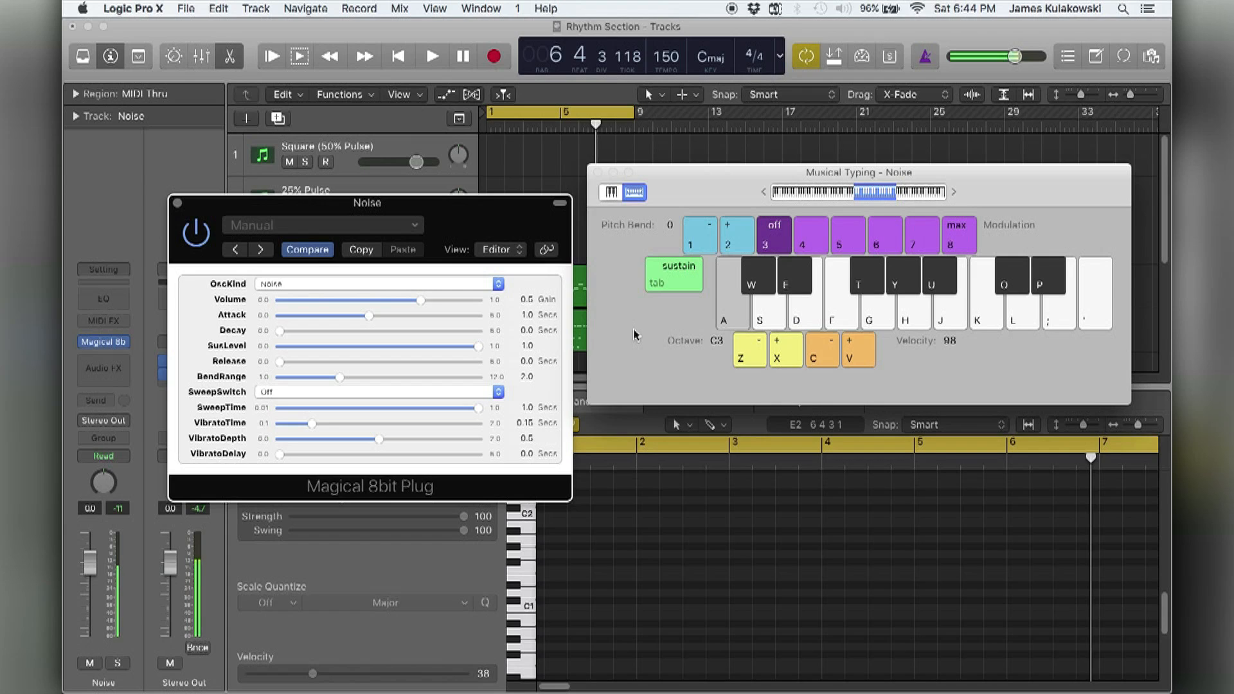
key(d)
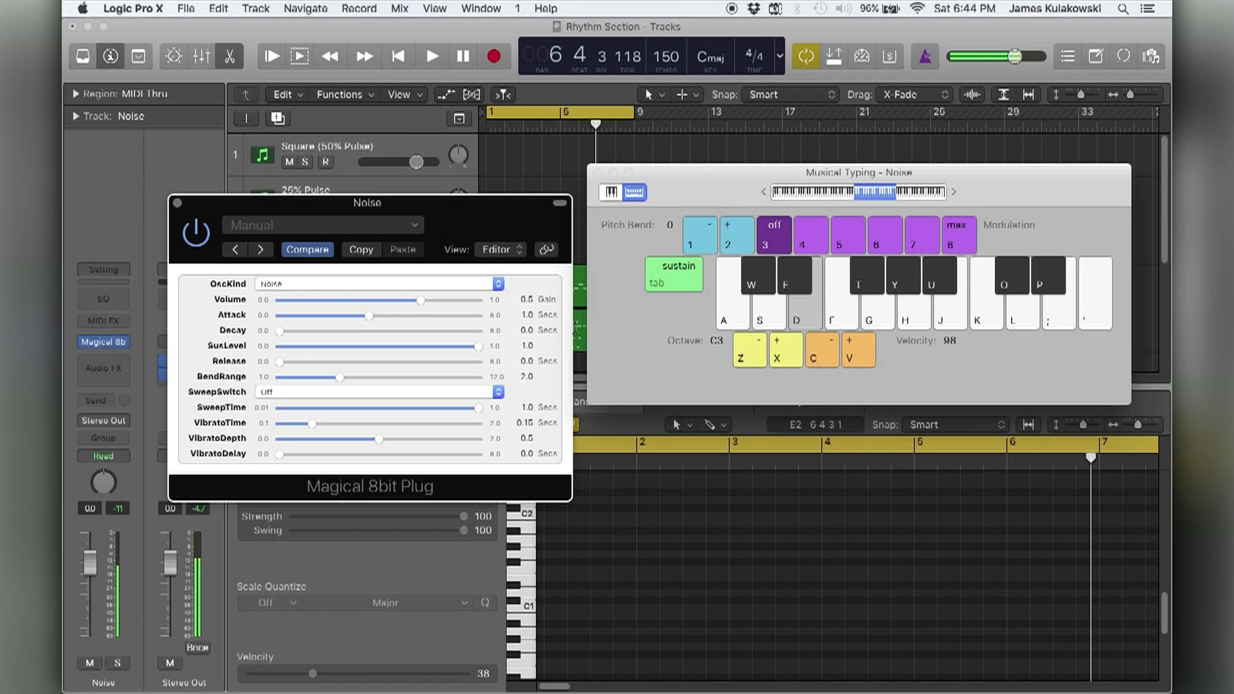
Reset the plug-in's Attack to 0.0 seconds and audition several notes with Musical Typing.
drag(368, 316, 257, 316)
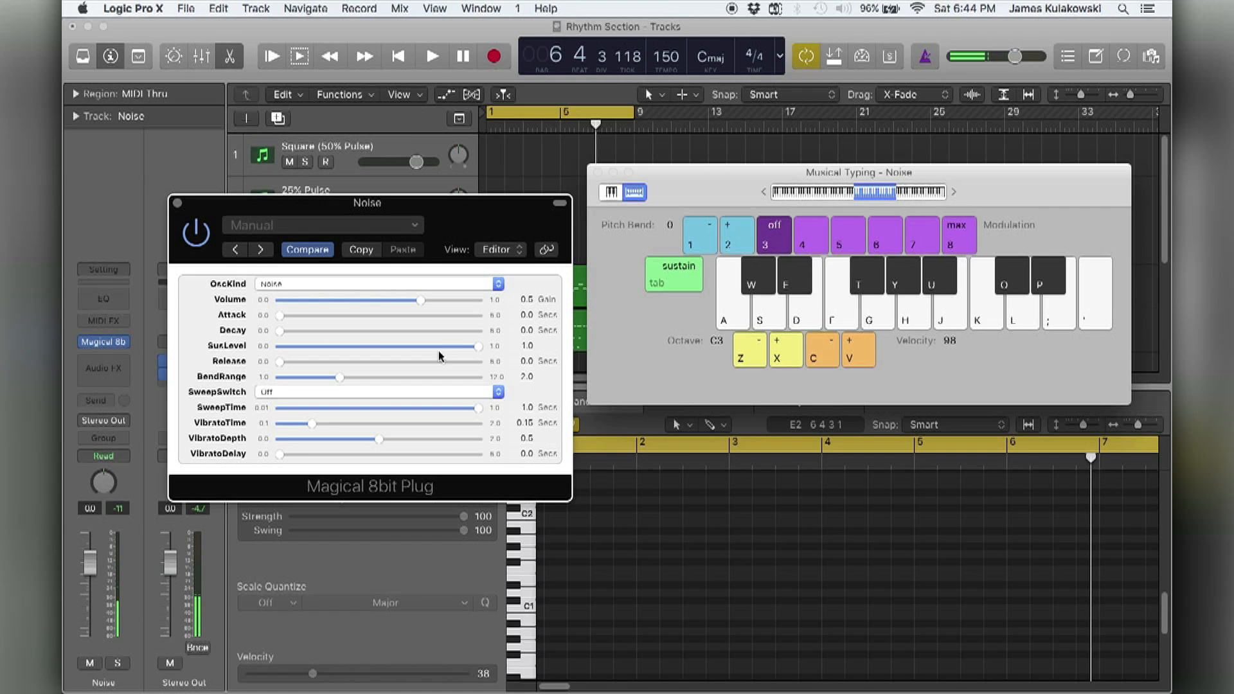
key(a)
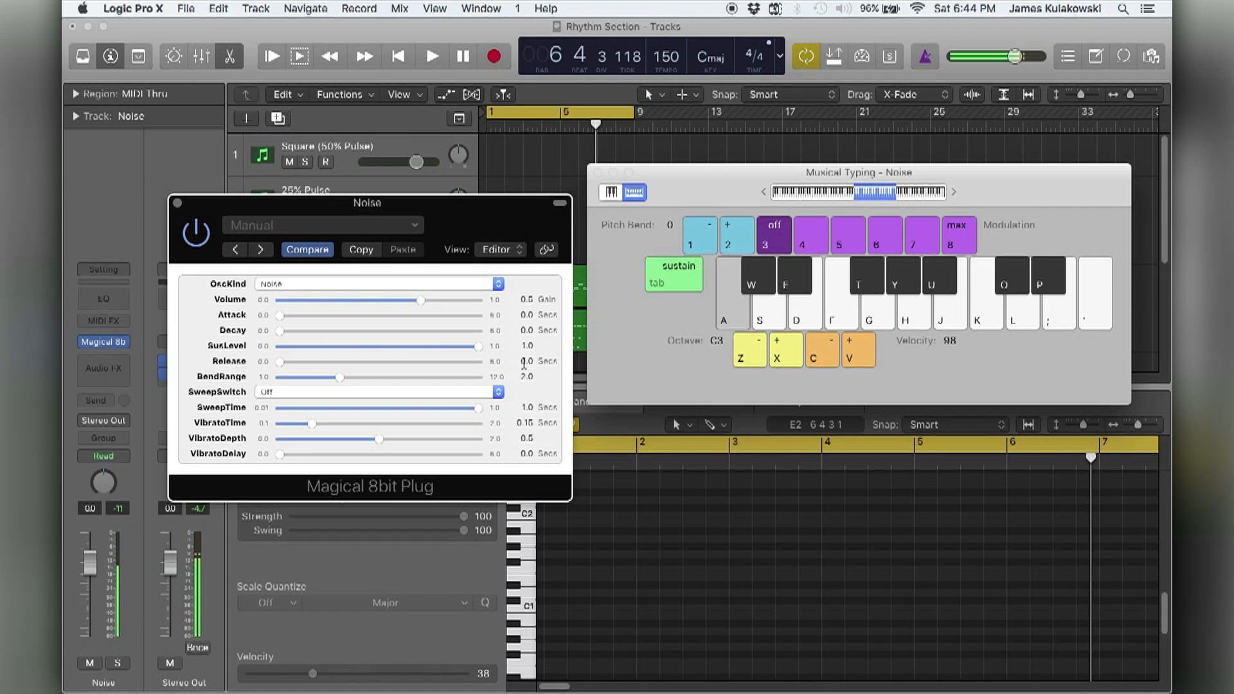
key(s)
key(d)
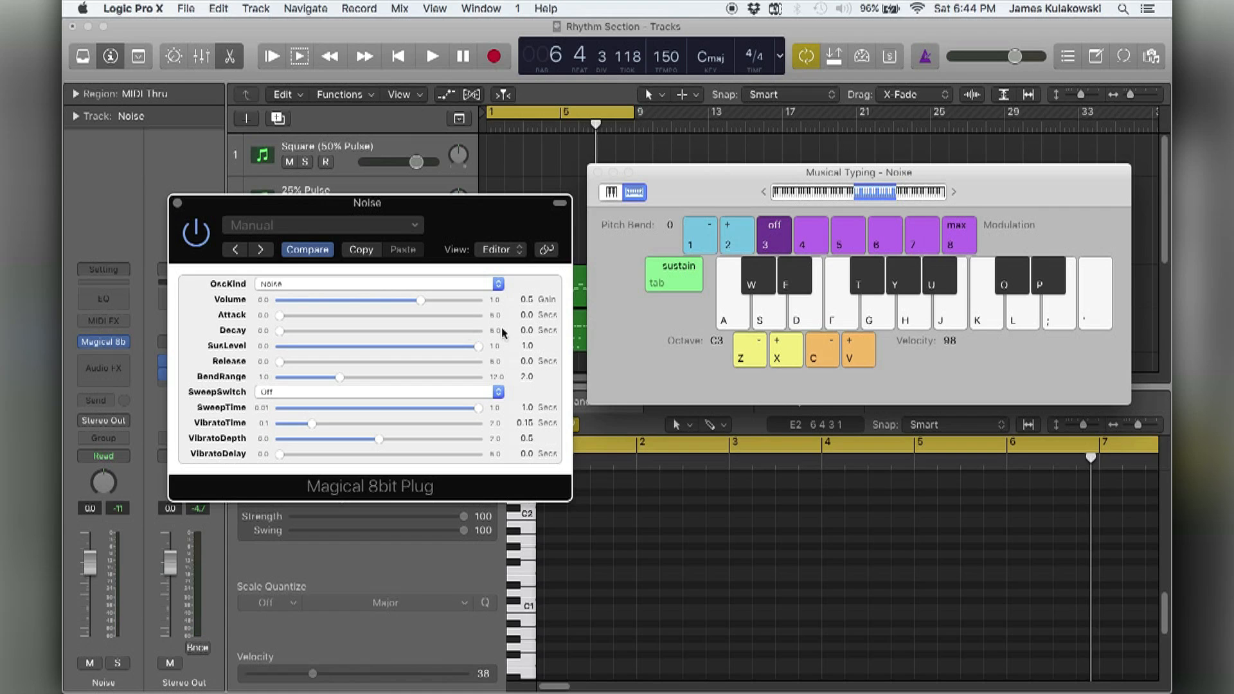
Set the Noise plug-in's Decay to 1.0 second.
double_click(522, 330)
text(1)
key(Return)
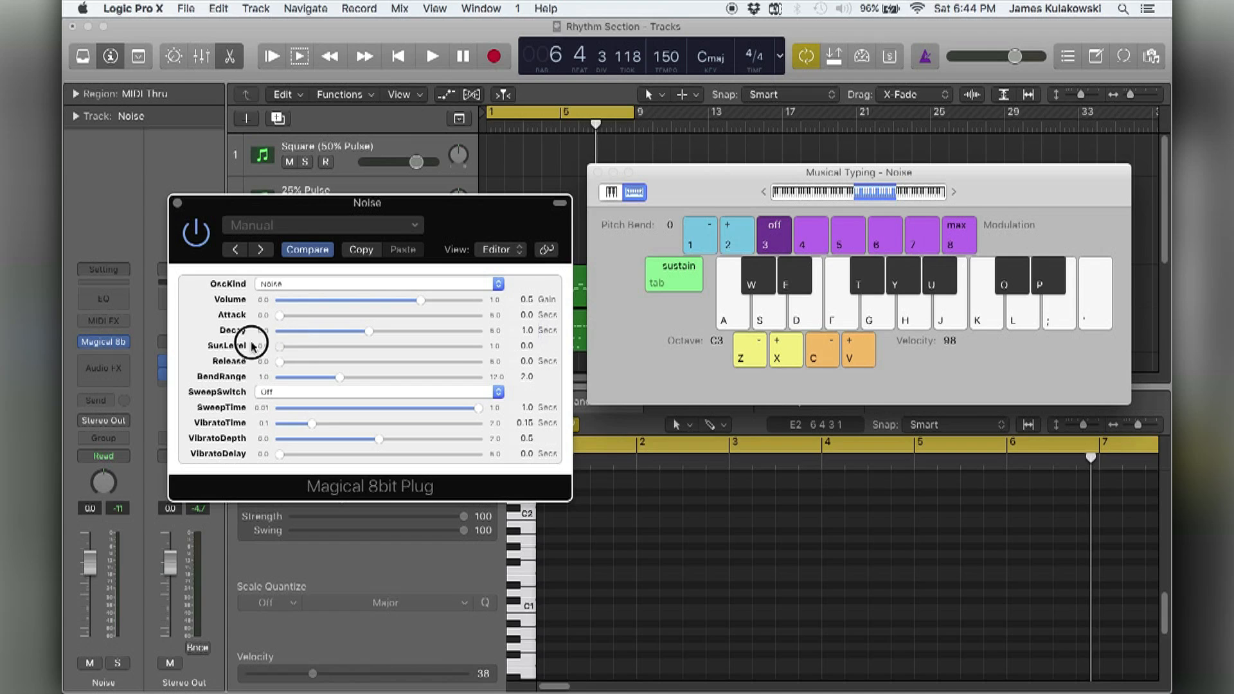
Audition the Noise track's current decay by playing the same single note repeatedly with Musical Typing at octave C3.
key(a)
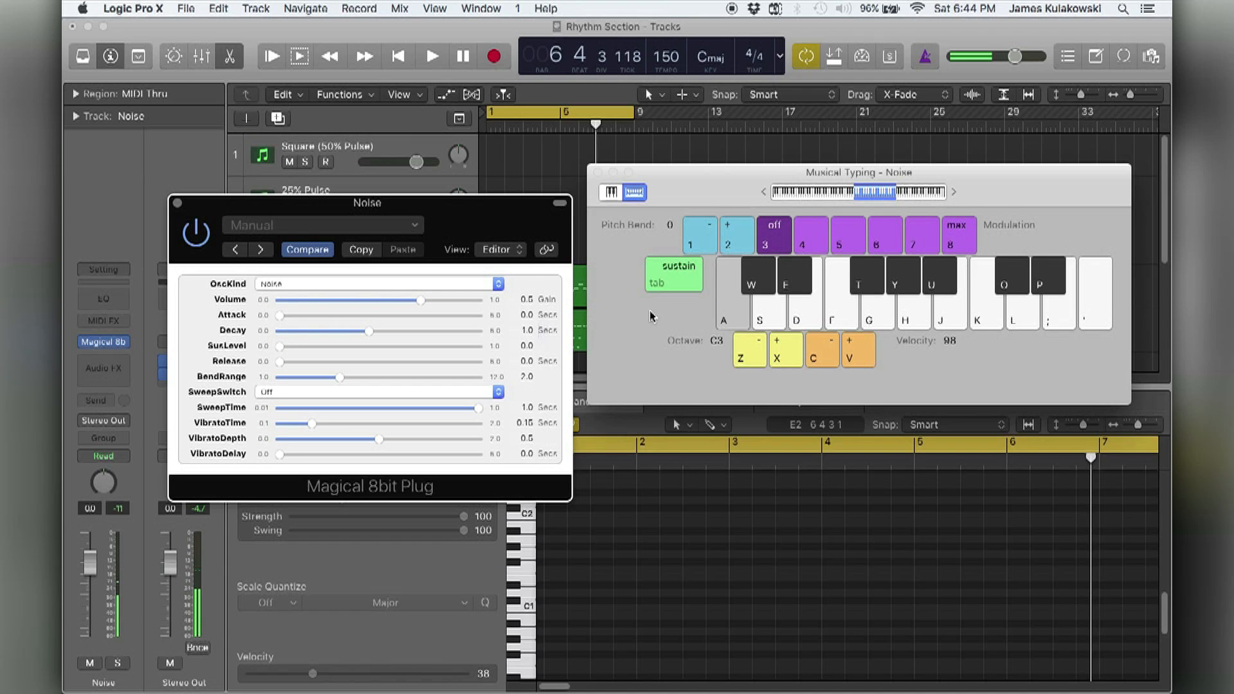
key(a)
key(a)
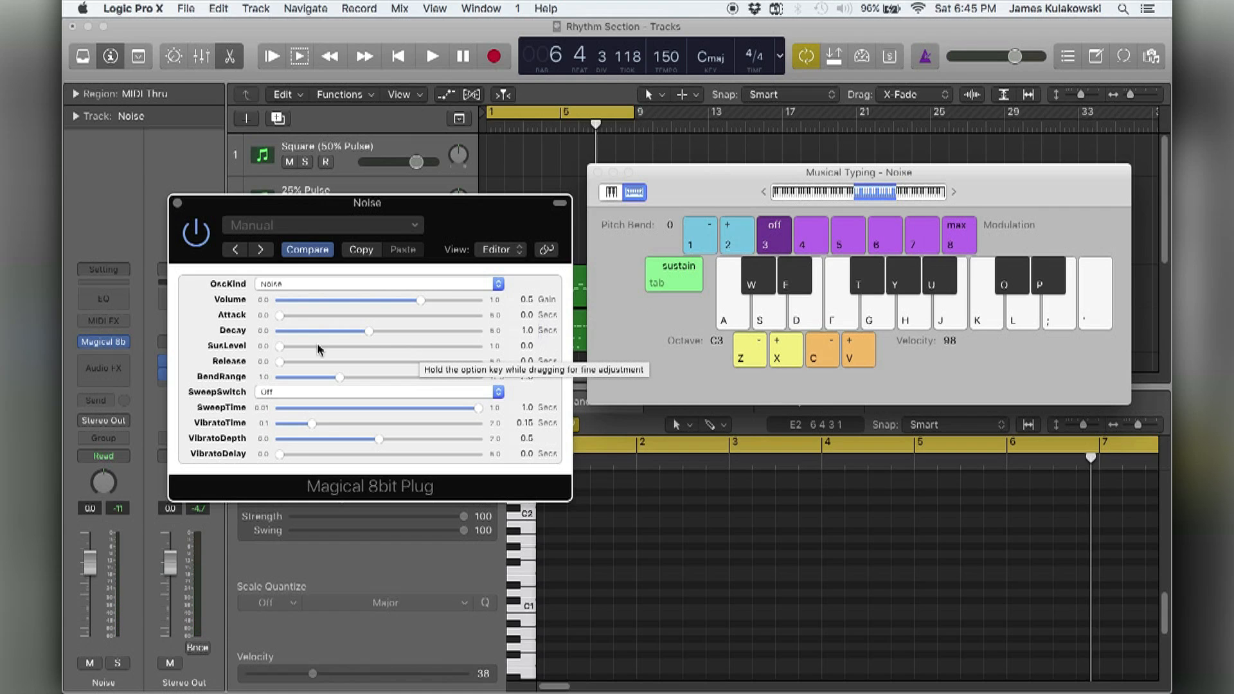
Try a SusLevel of about 0.203 on the Noise plug-in with a held note, and return it to 0.0.
drag(279, 348, 371, 350)
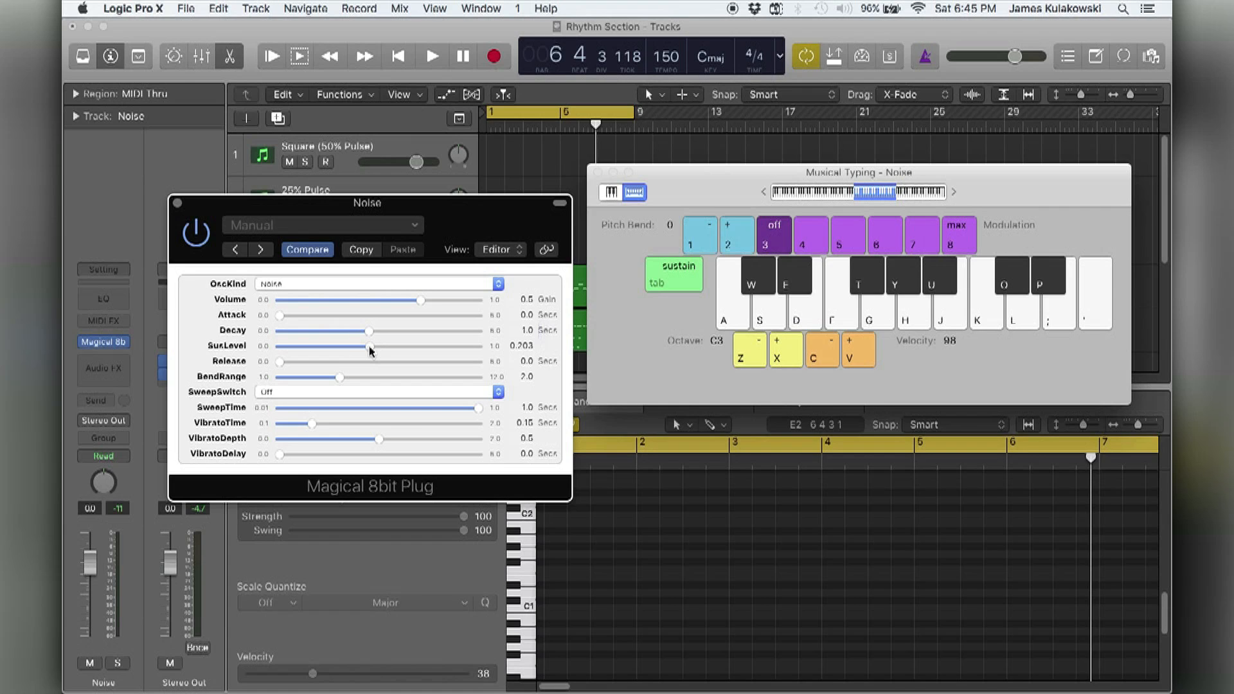
key(a)
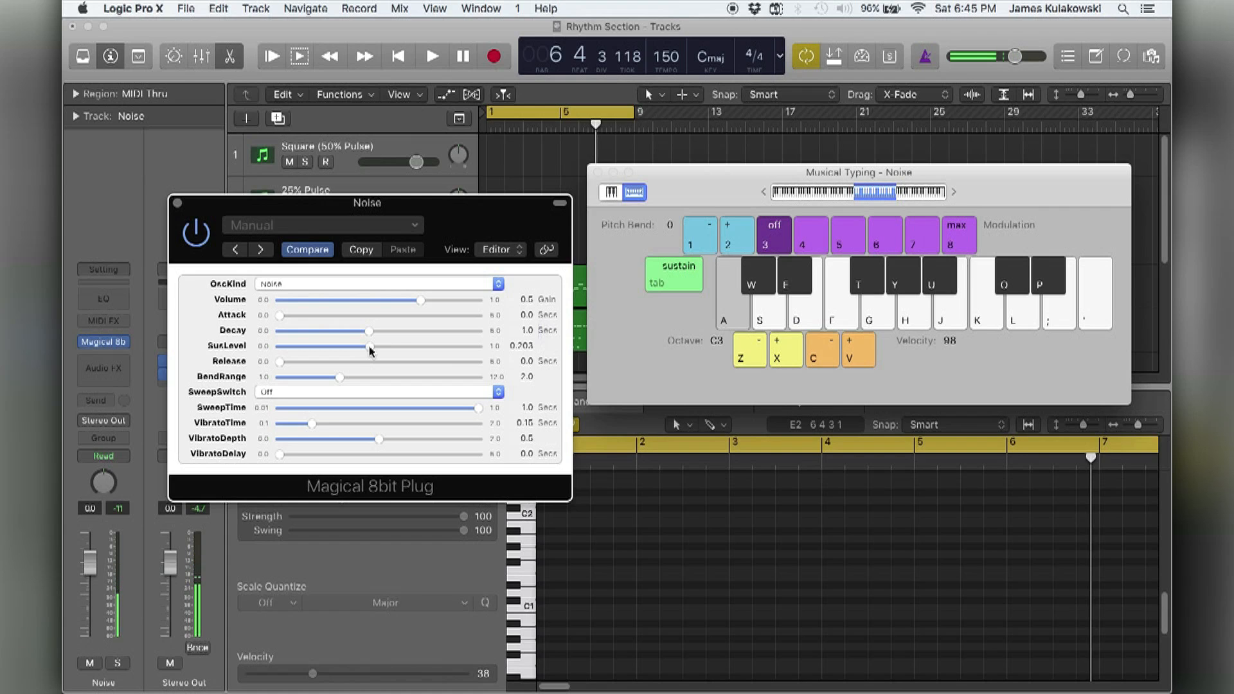
drag(371, 350, 238, 342)
key(a)
key(a)
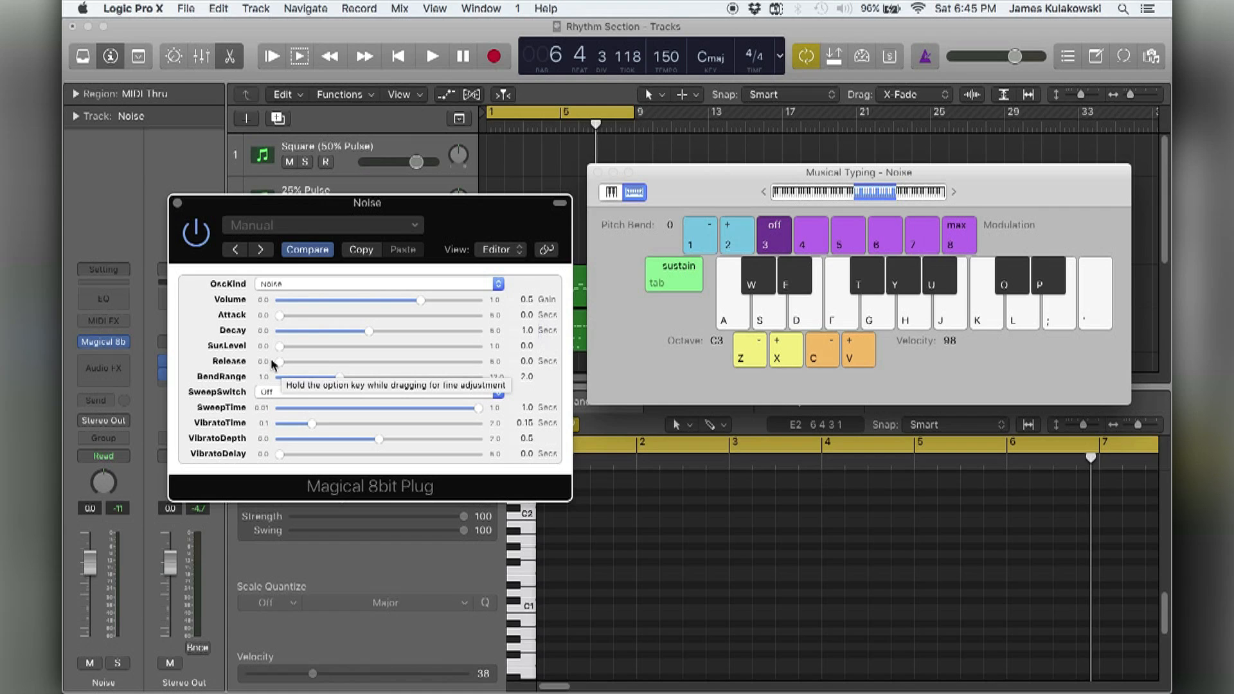
Set the Noise plug-in's Release to 1.0 second and audition a note.
double_click(527, 360)
text(1)
key(Return)
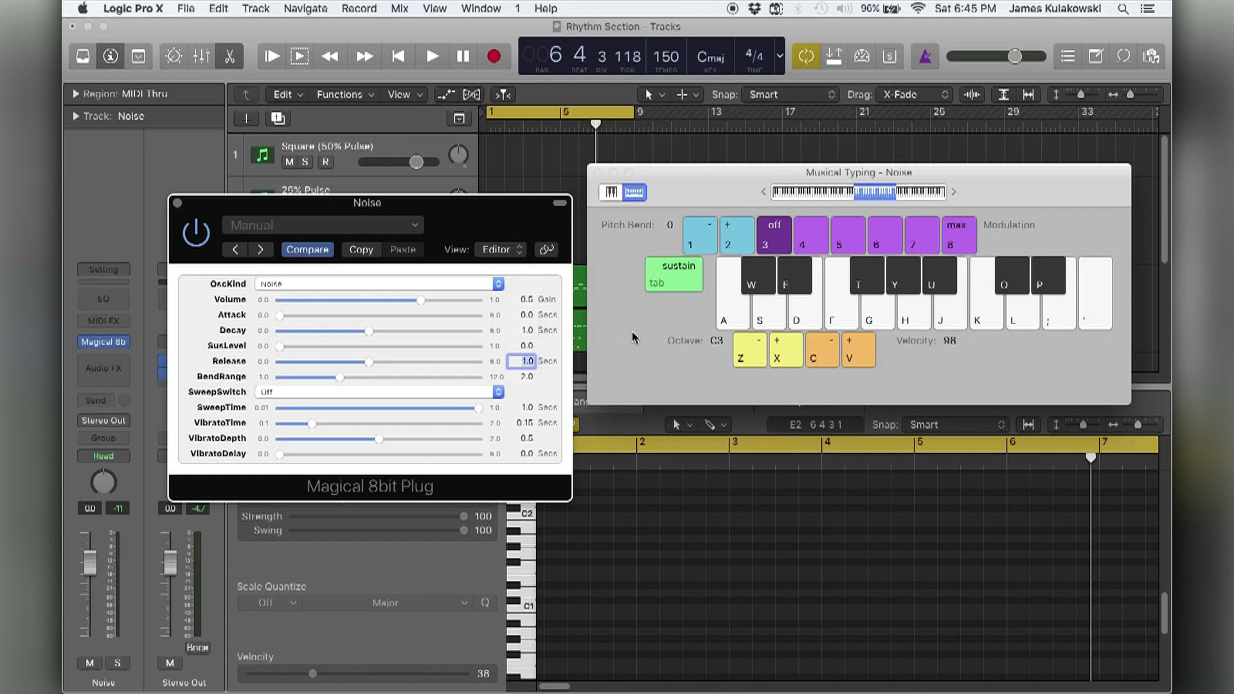
key(BackSpace)
text(1.0)
key(Return)
key(a)
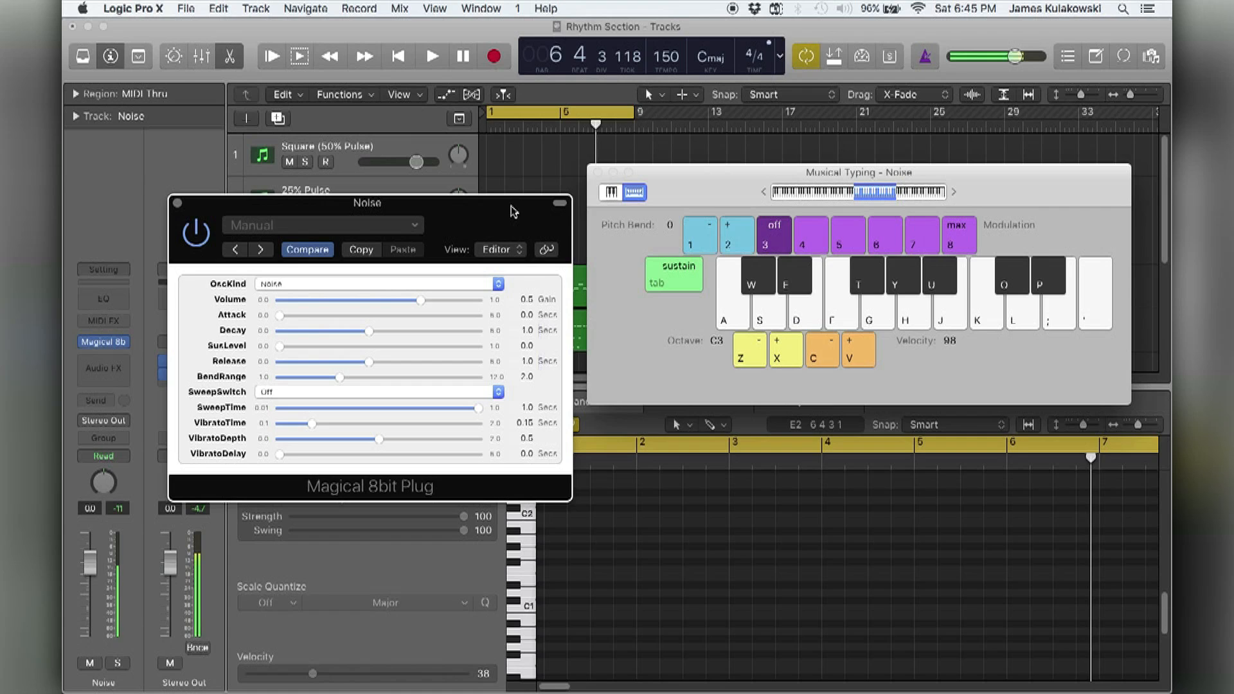
Raise the Musical Typing octave to C6 and audition the noise sound there.
key(x)
key(x)
key(x)
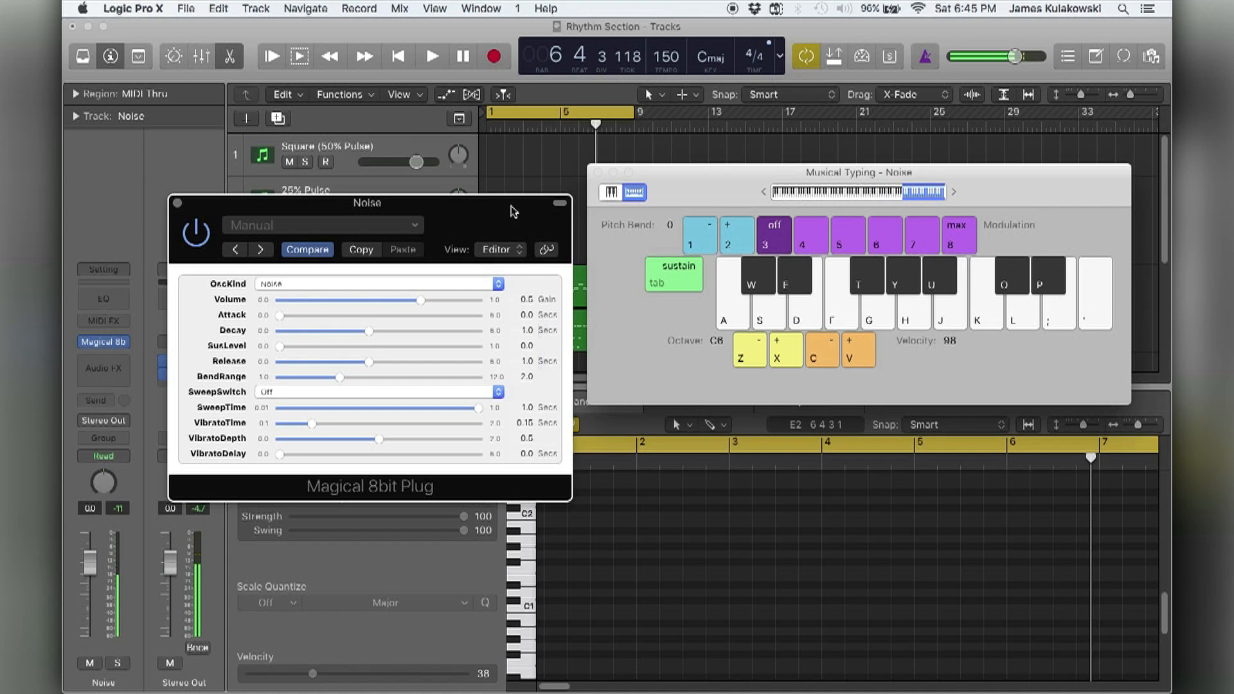
key(a)
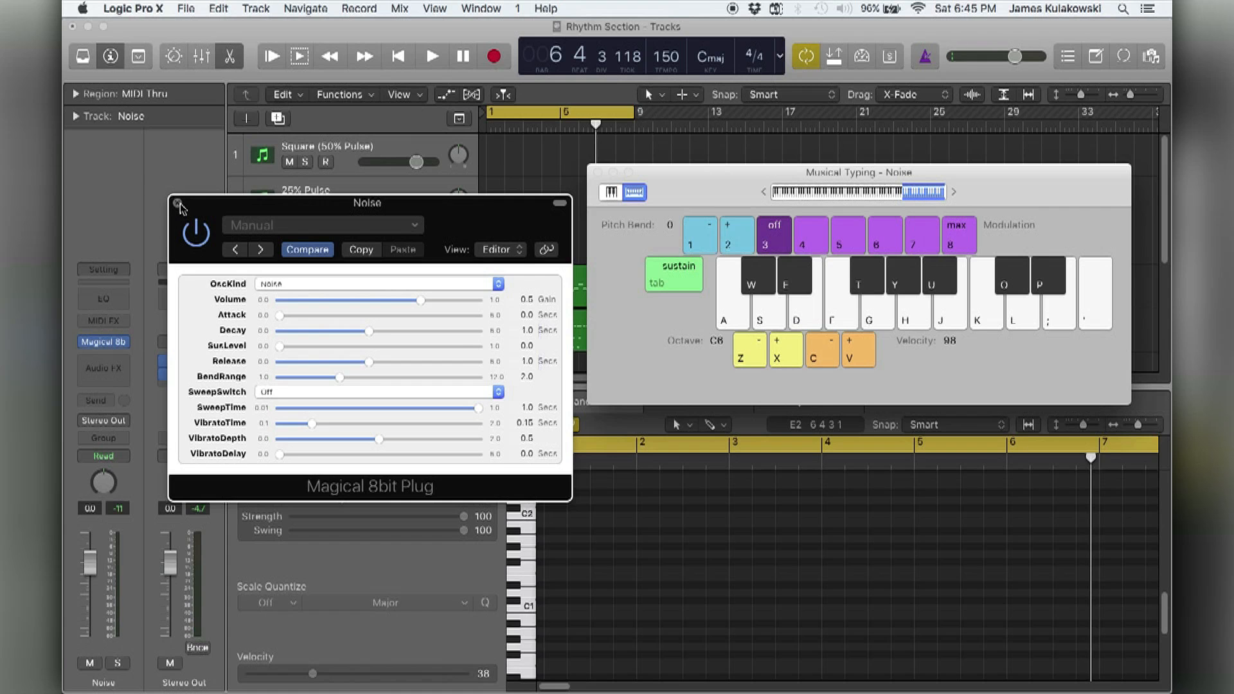
Move the Noise plug-in window aside, select the drum set track, and audition its sounds with Musical Typing down to octave C1.
drag(180, 207, 730, 408)
scroll(411, 231, down, 4)
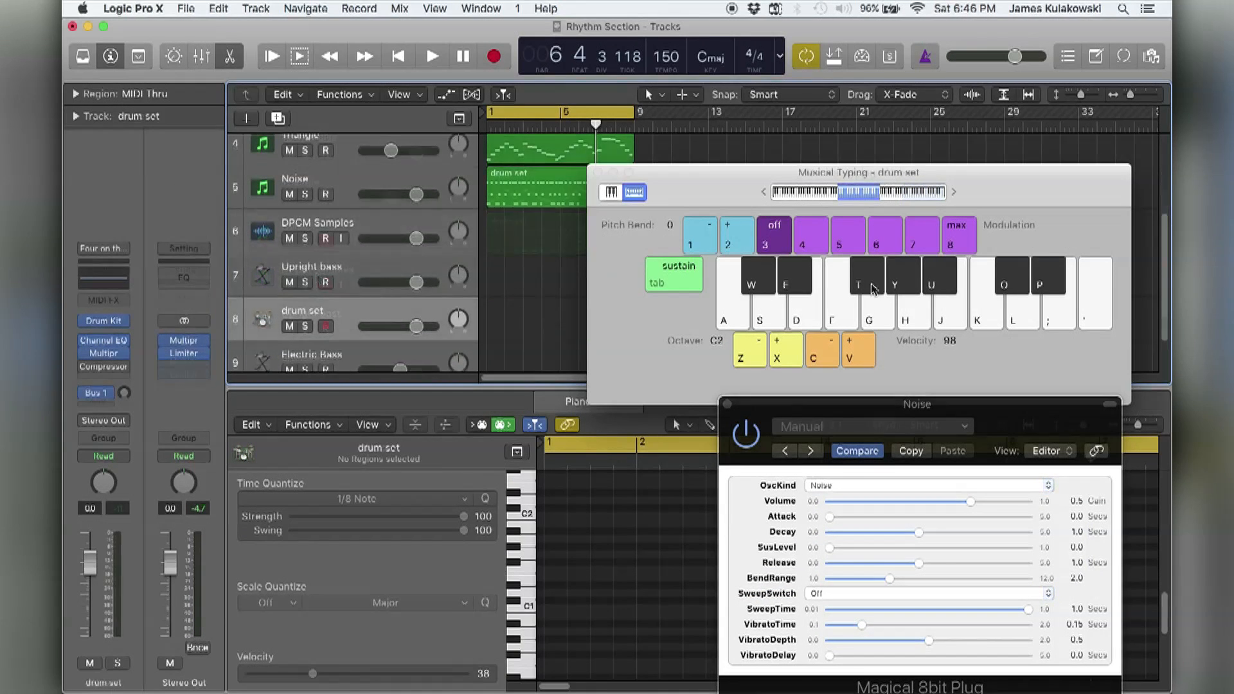
key(p)
key(z)
key(p)
key(p)
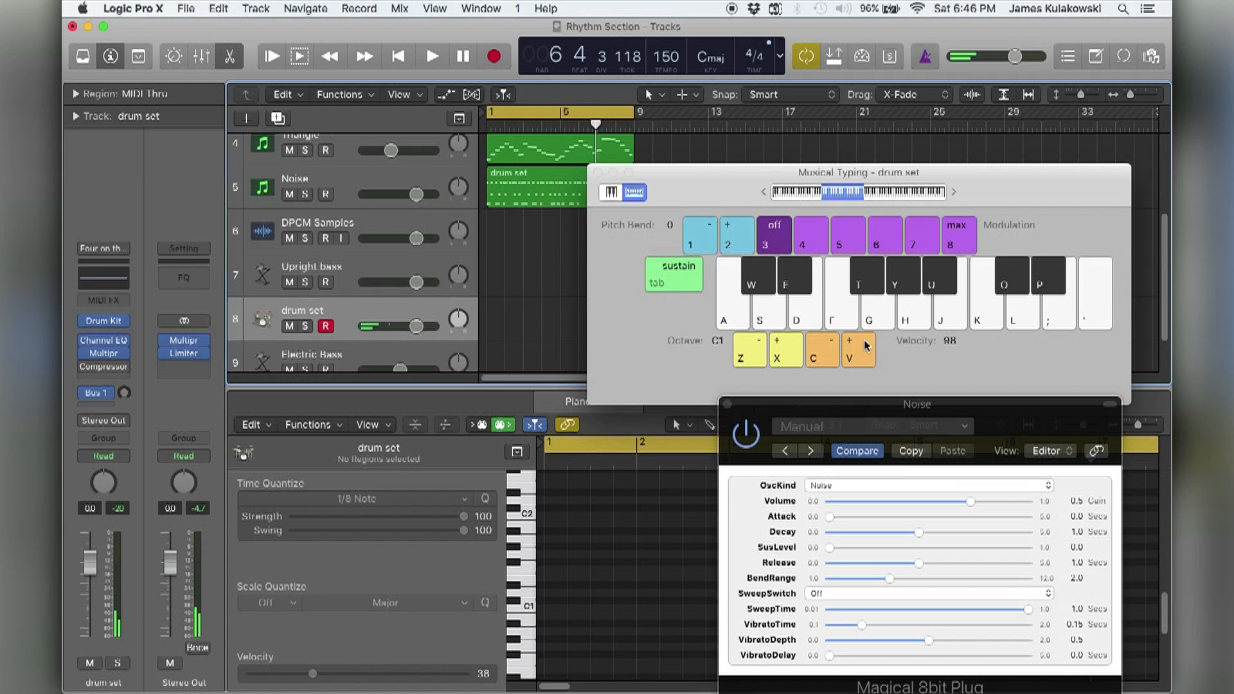
Reposition the plug-in window, audition the Noise track at octave C5, and play back the bass and drum section.
drag(835, 403, 275, 206)
key(a)
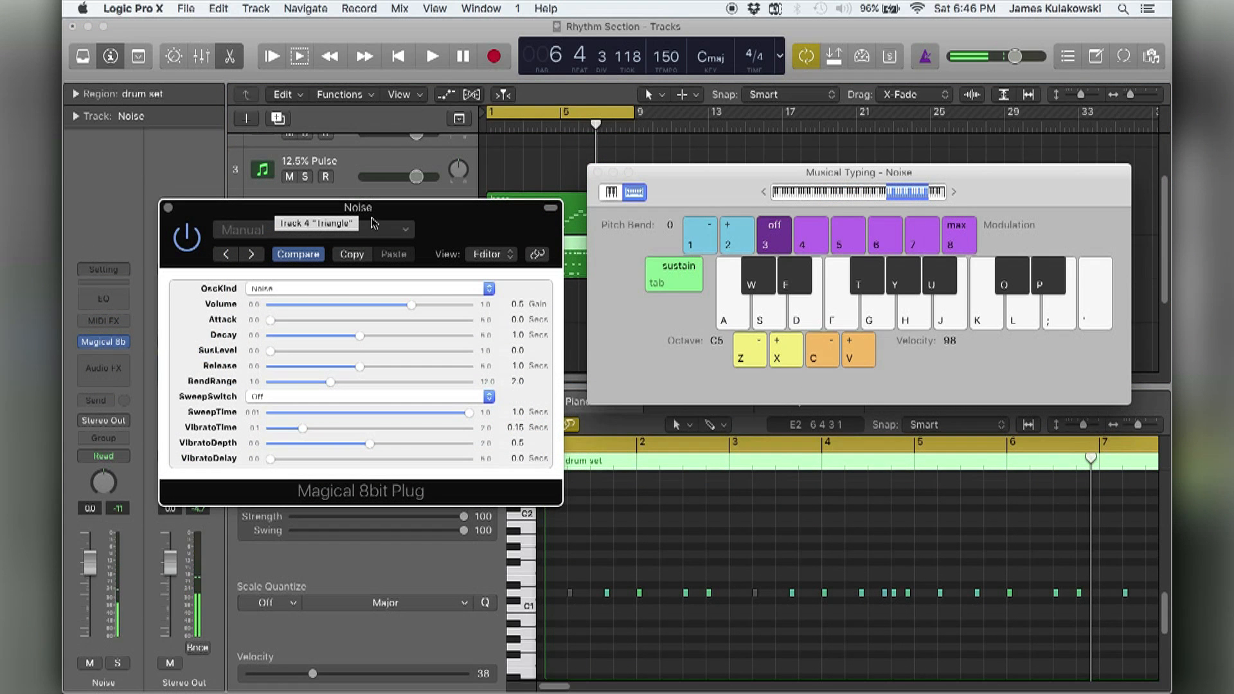
click(515, 166)
key(space)
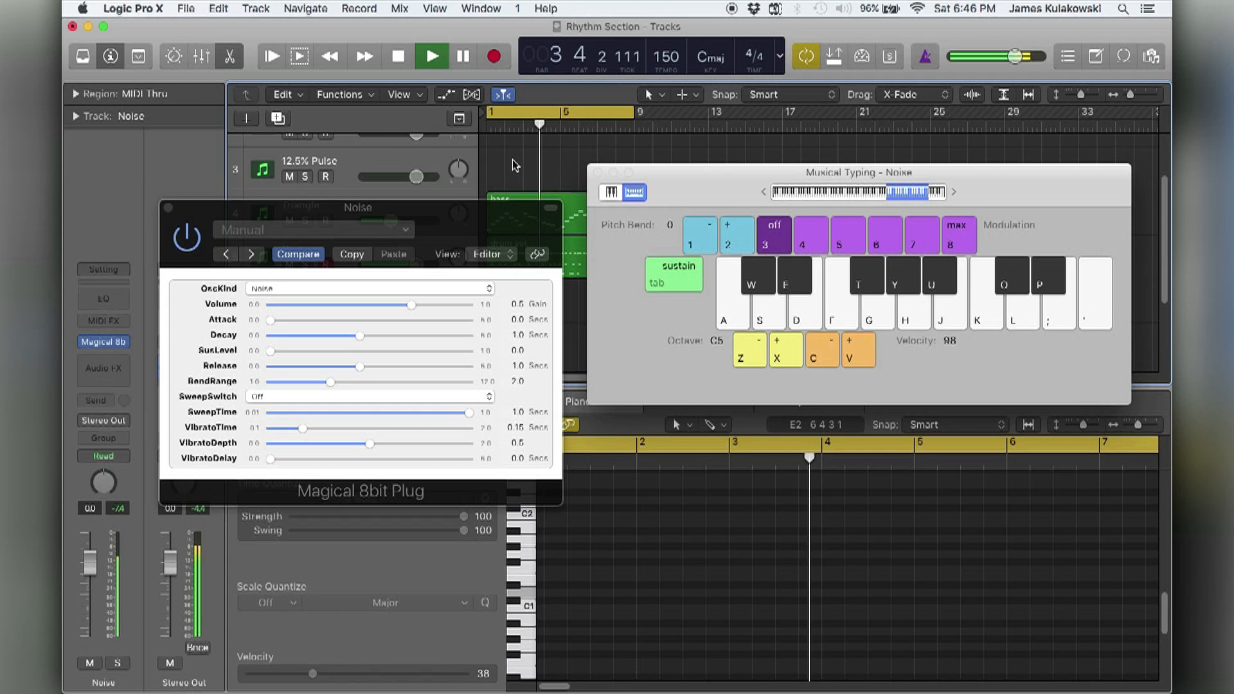
key(space)
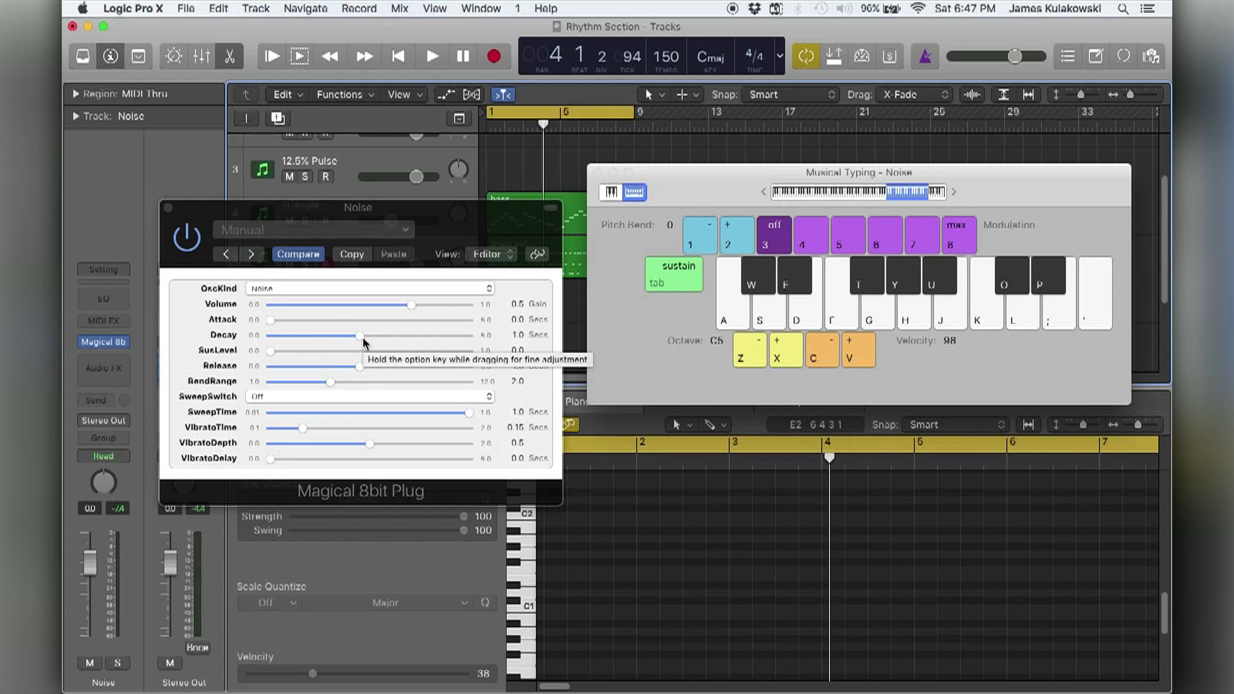
Shorten the Noise plug-in's Decay to about 0.049 and Release to about 0.061 seconds while auditioning repeated notes.
key(a)
drag(359, 334, 297, 337)
key(a)
key(a)
drag(358, 372, 297, 368)
key(a)
key(a)
key(a)
key(a)
key(a)
key(a)
key(a)
key(a)
key(a)
key(a)
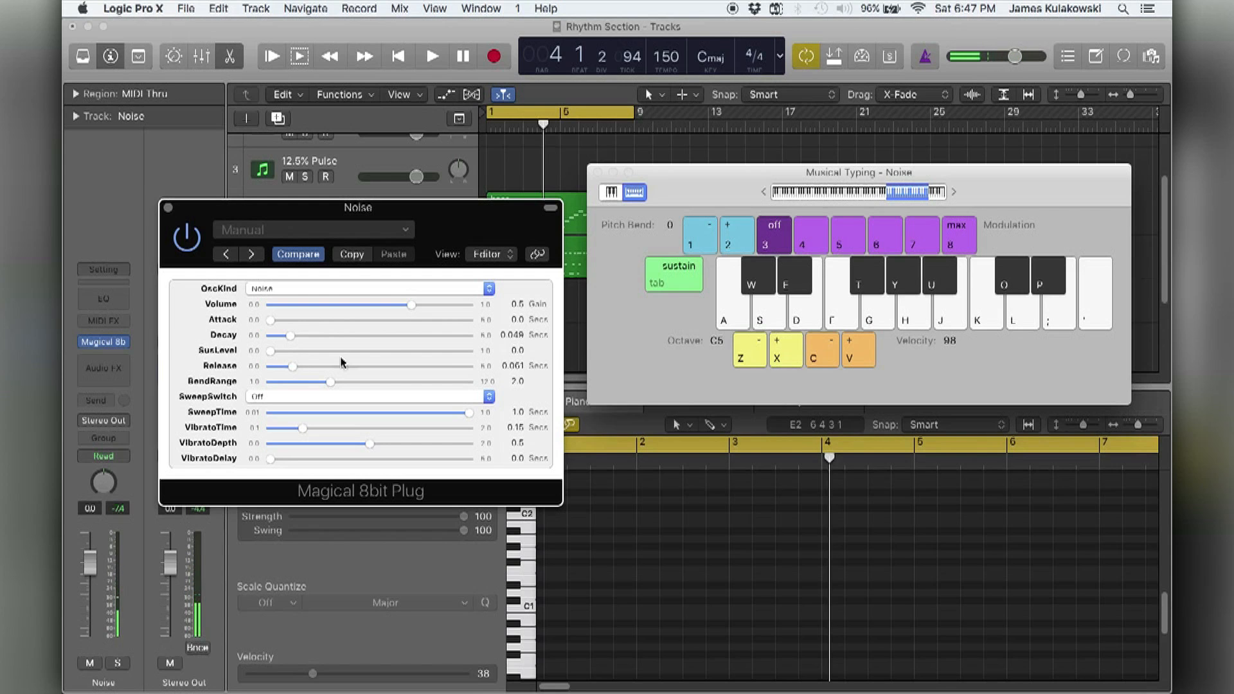
Play back the section and fine-tune the Noise plug-in's Decay to about 0.037 seconds.
click(524, 162)
key(space)
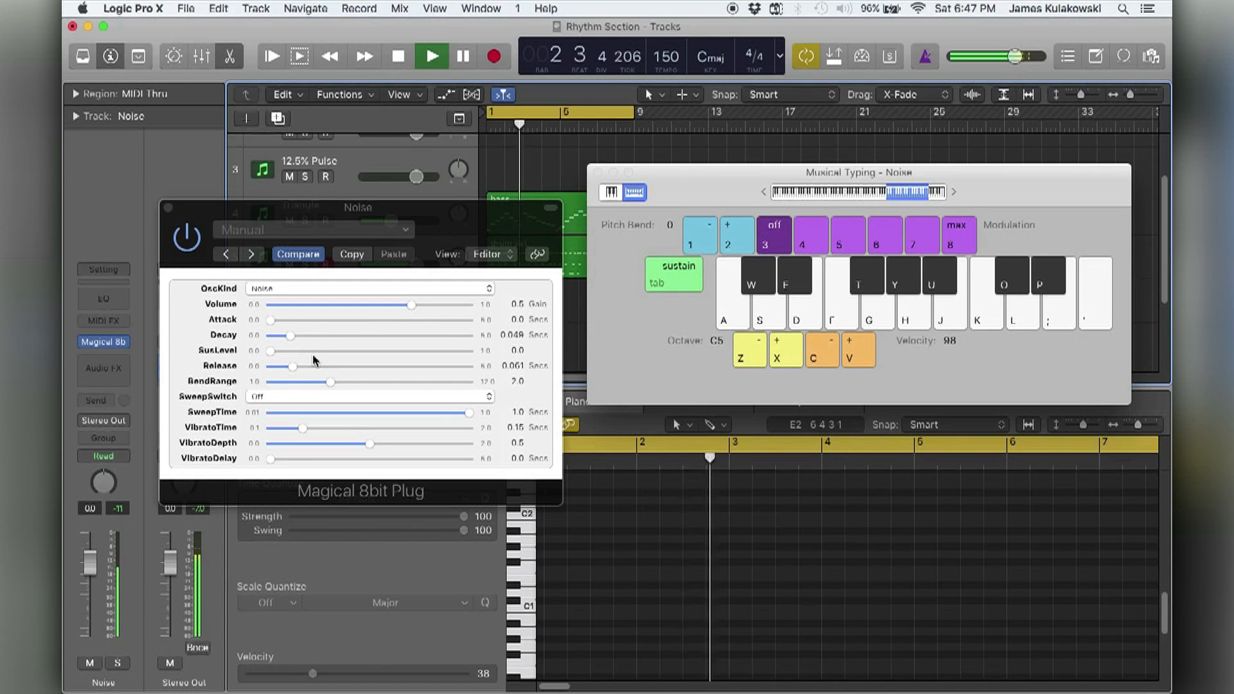
drag(290, 336, 288, 343)
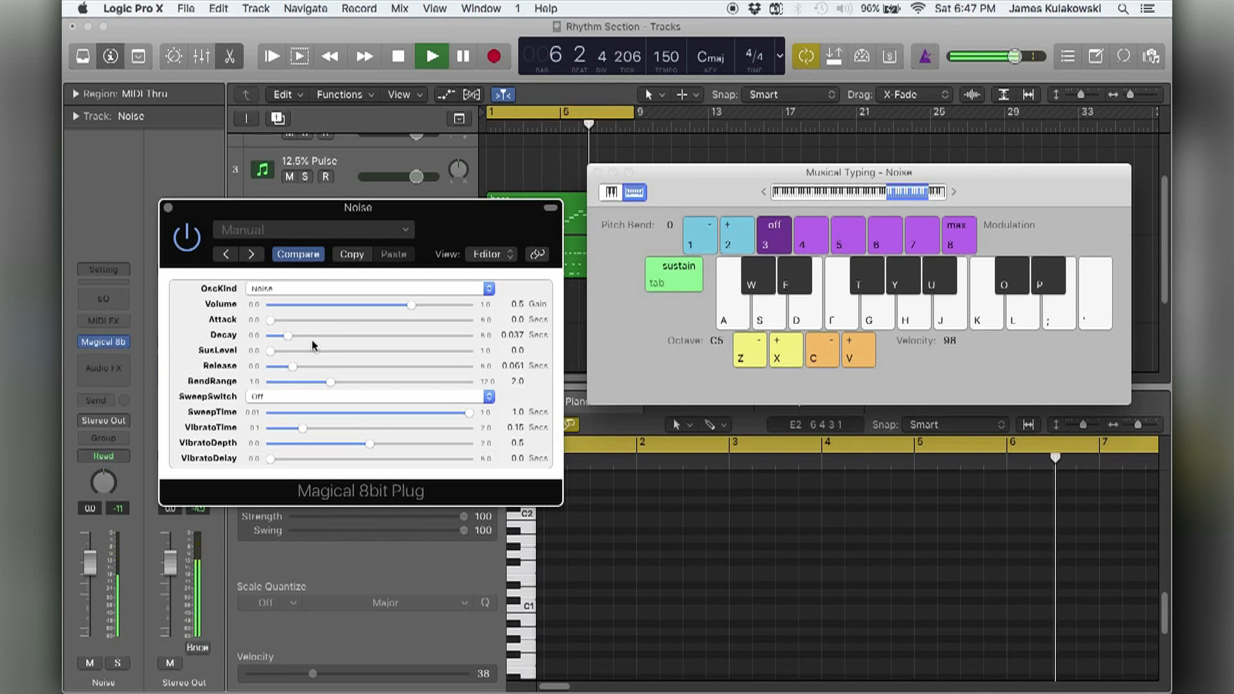
Close the Musical Typing and Noise plug-in windows, with the drum set region on the Noise track selected.
drag(373, 207, 862, 385)
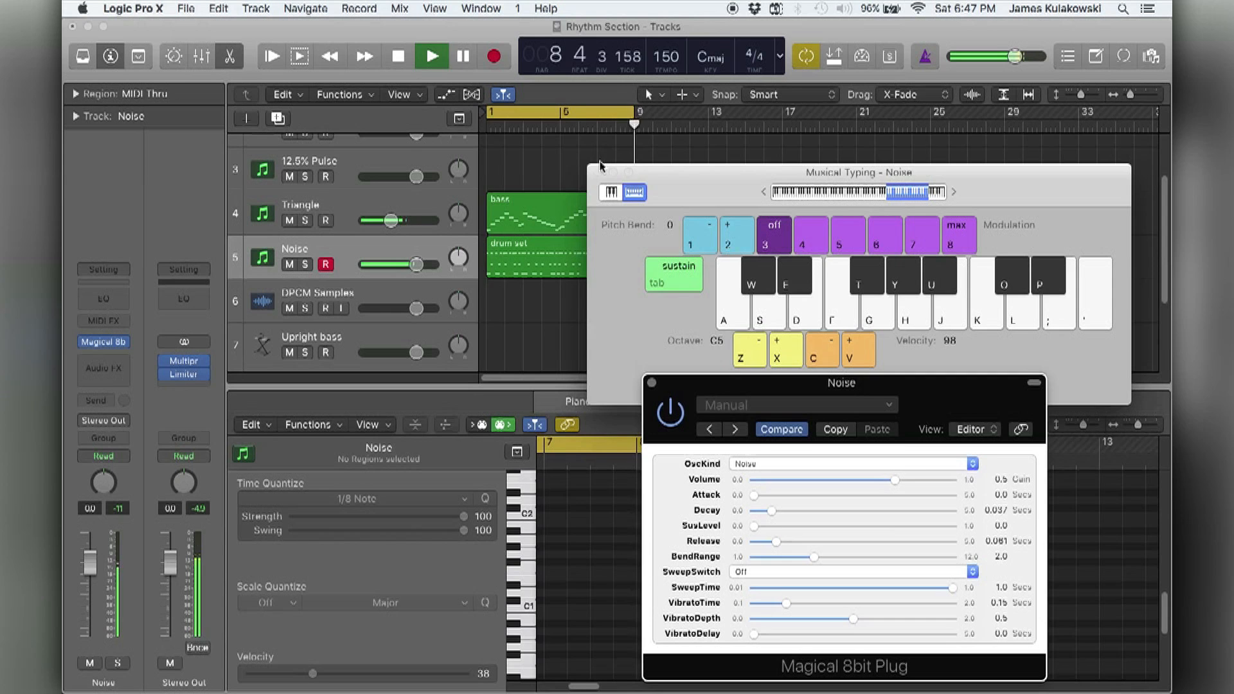
key(super+k)
drag(771, 388, 793, 254)
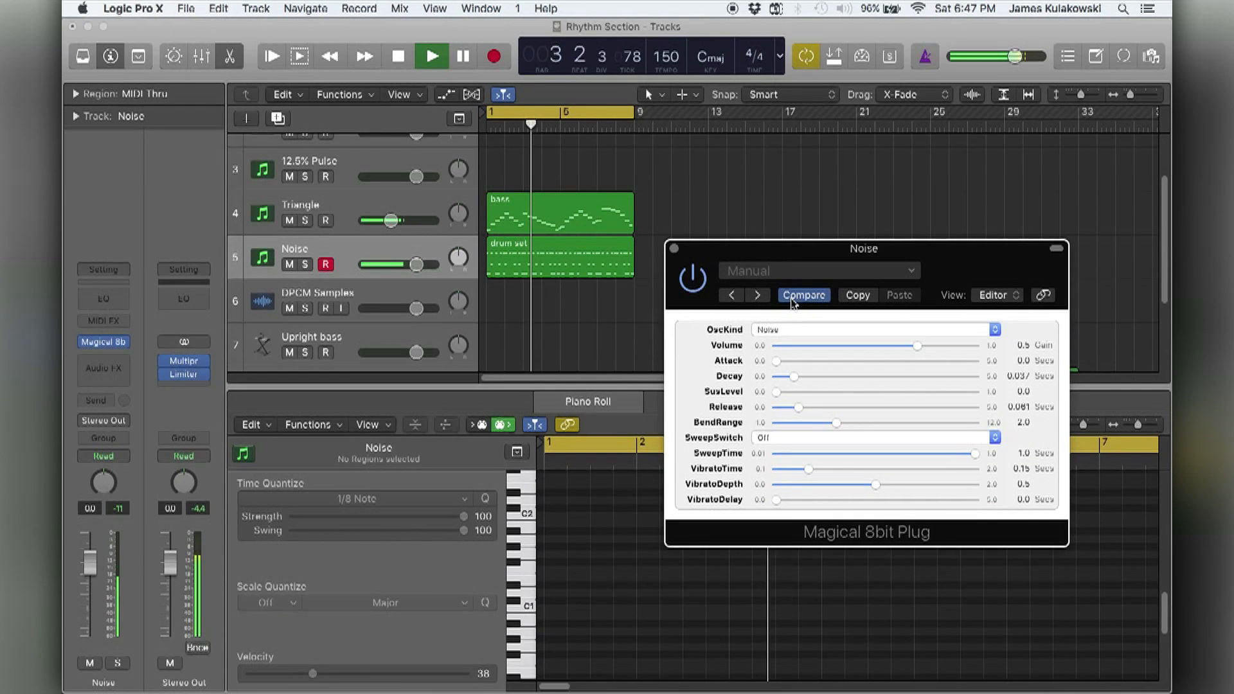
click(606, 267)
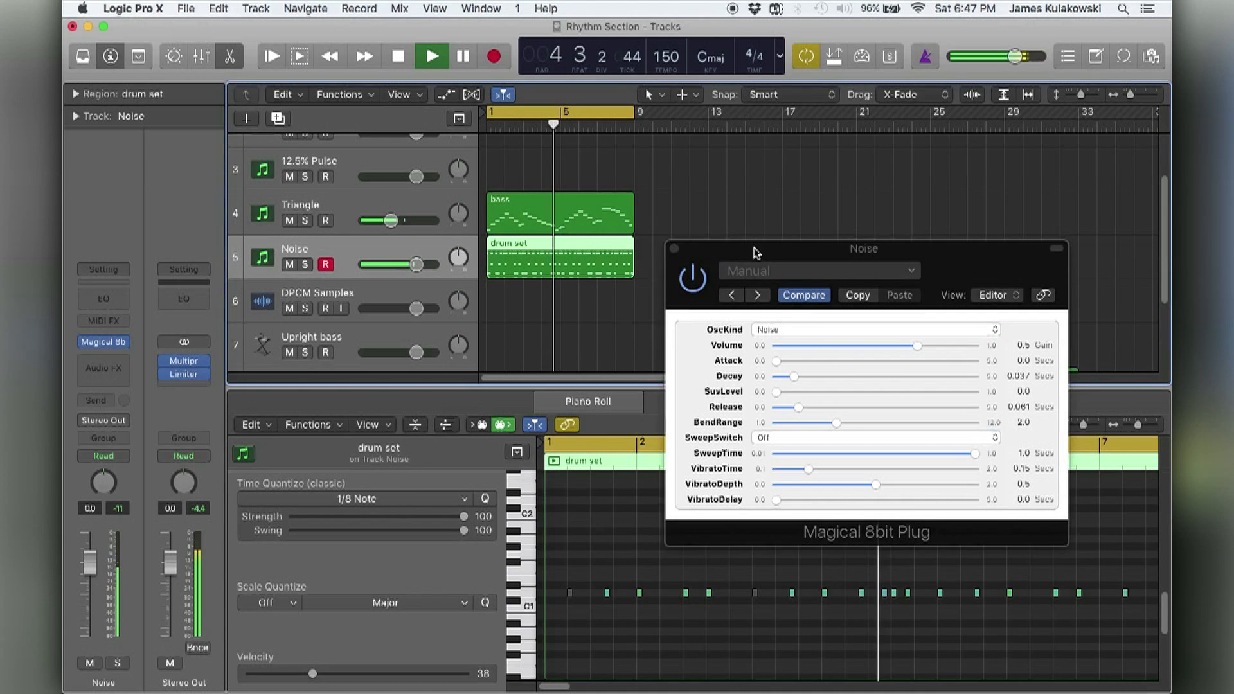
drag(757, 250, 783, 140)
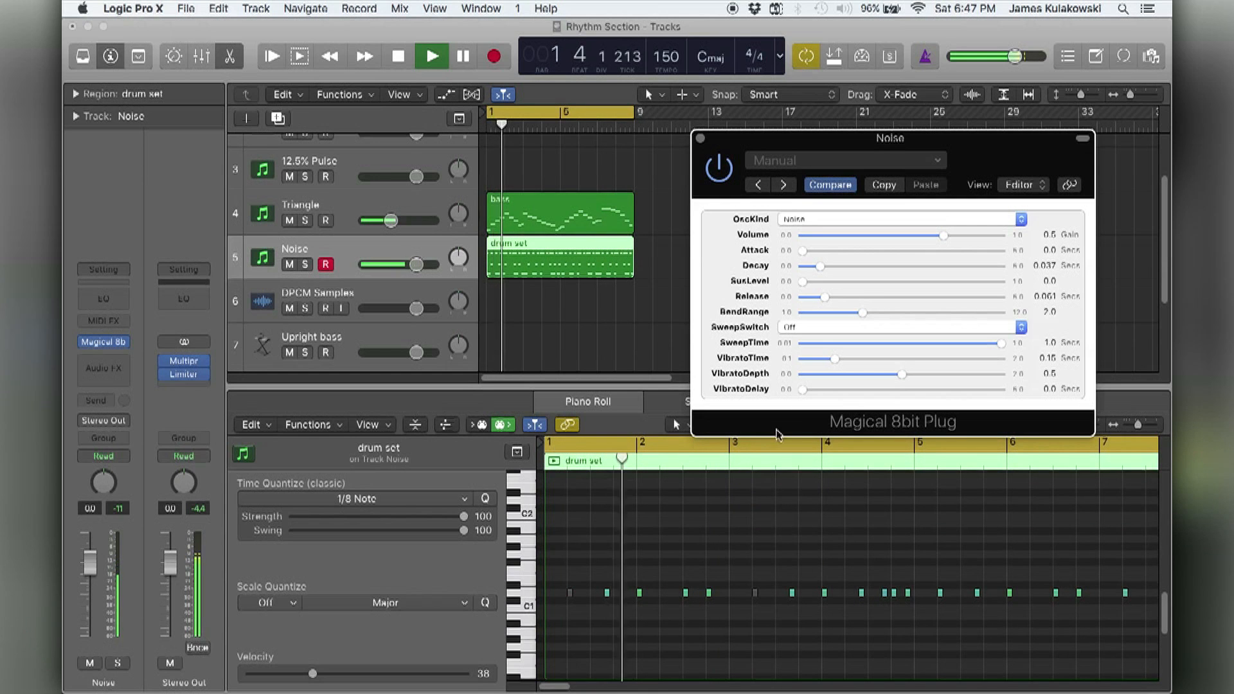
click(700, 138)
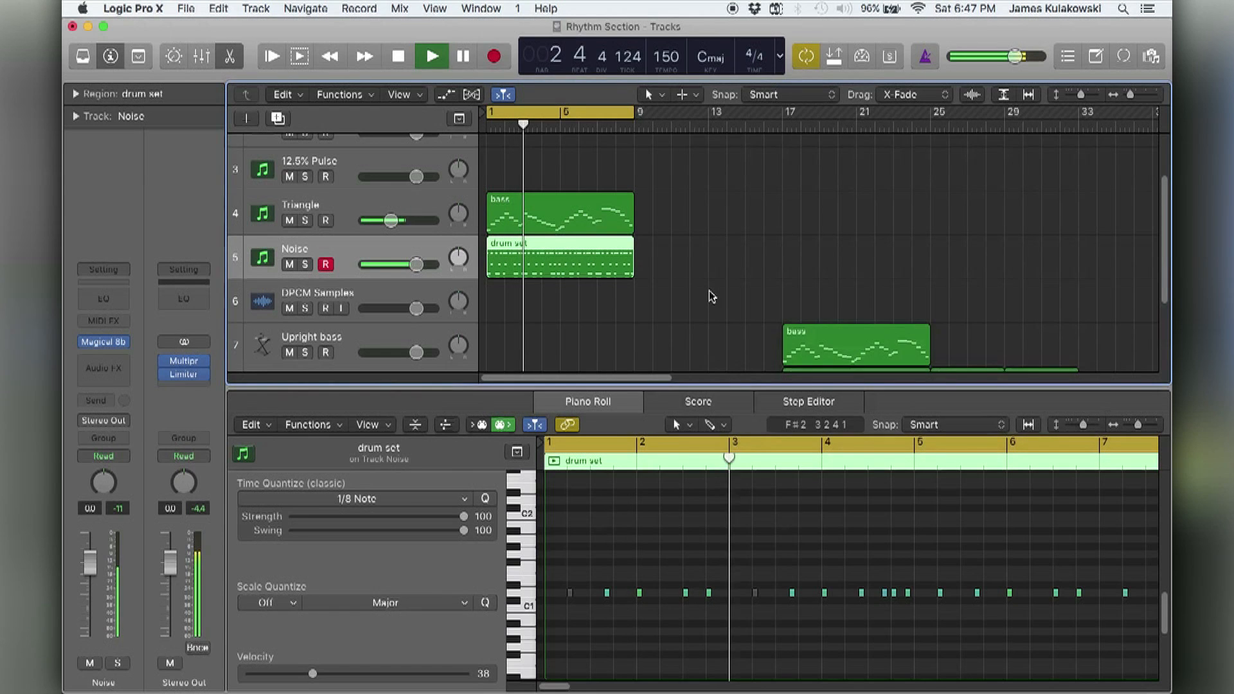
Deselect the drum set region, stop playback, and hide the Piano Roll.
click(709, 292)
scroll(666, 304, down, 1)
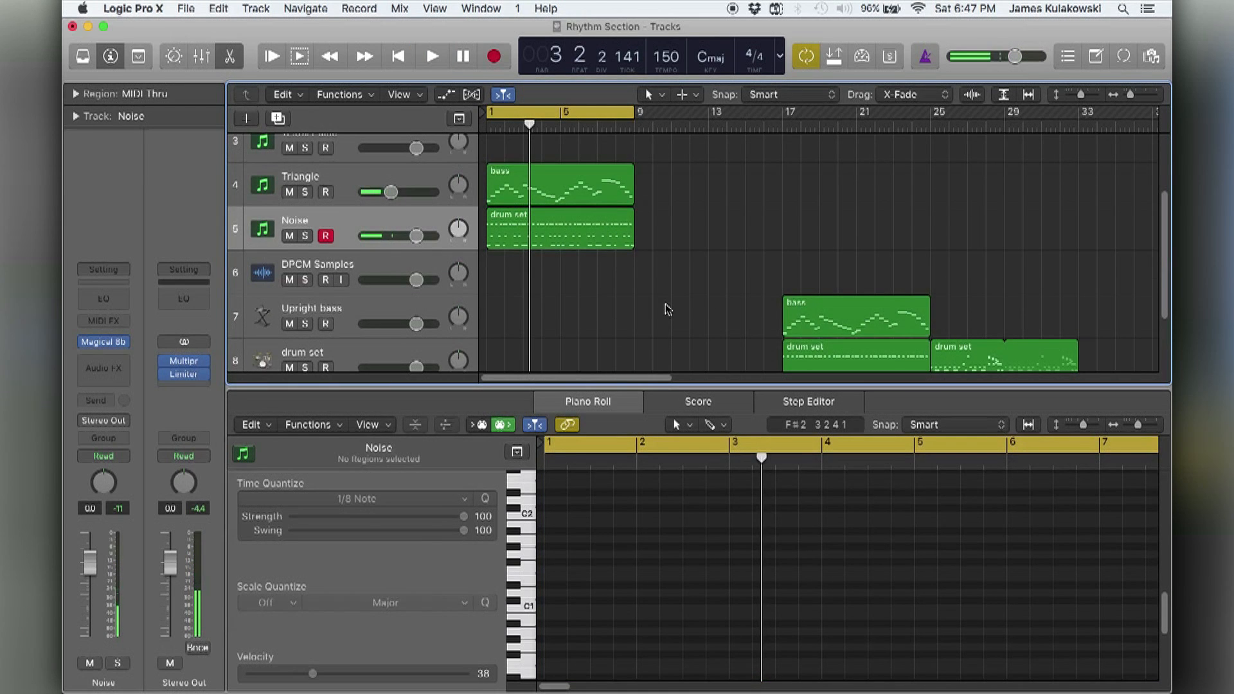
key(p)
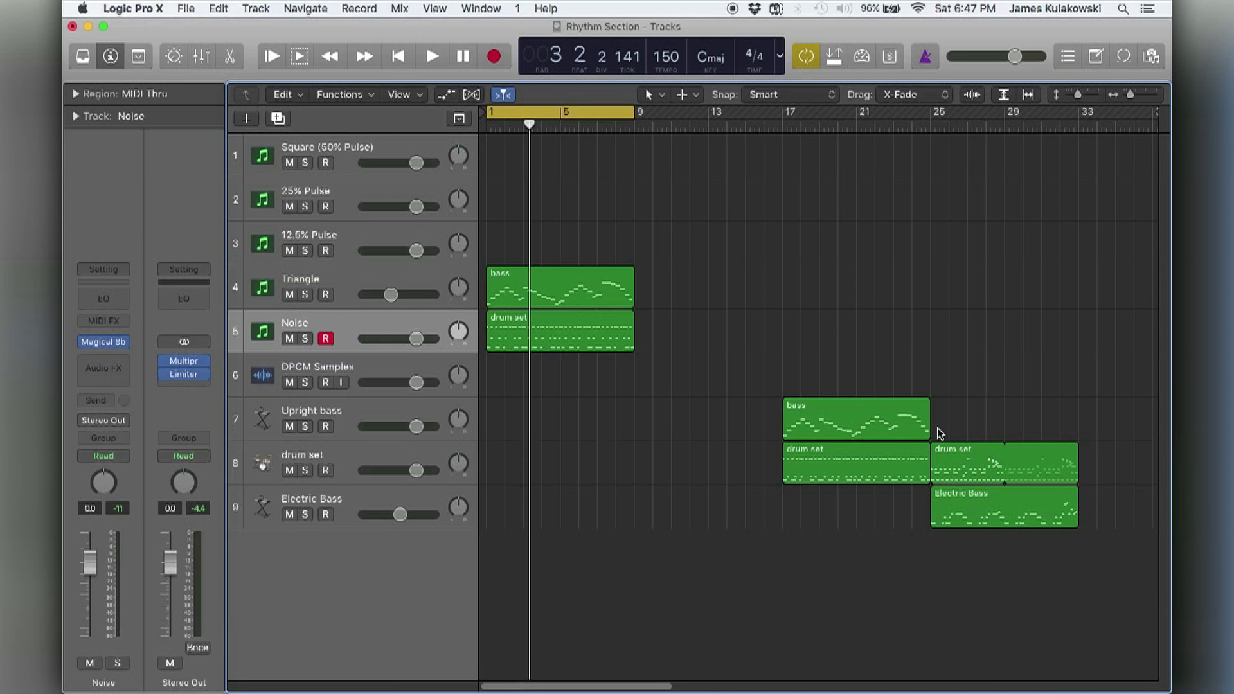
Copy the Electric Bass region from bar 25 to bar 9 of the Triangle track and set the cycle range to the copy's length.
drag(966, 510, 674, 275)
click(680, 256)
click(697, 294)
key(super+u)
click(919, 299)
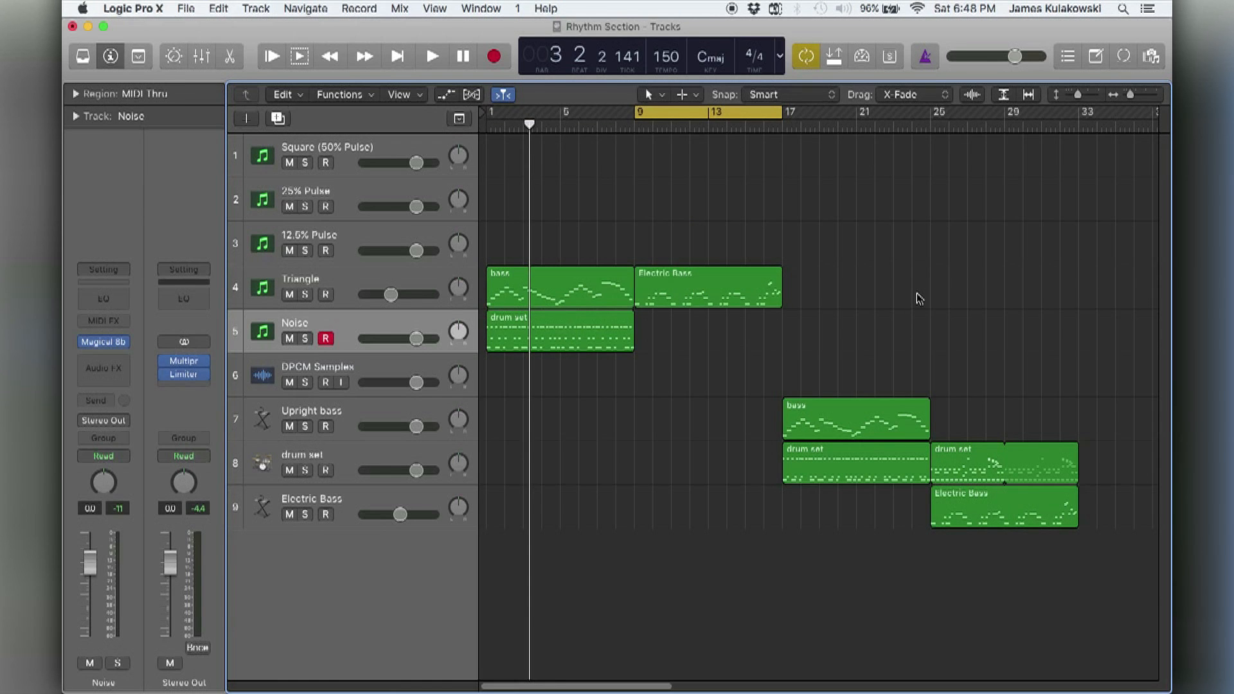
Try transposing all notes of the copied Electric Bass region down an octave during playback, restore their pitch, and close the Piano Roll.
key(space)
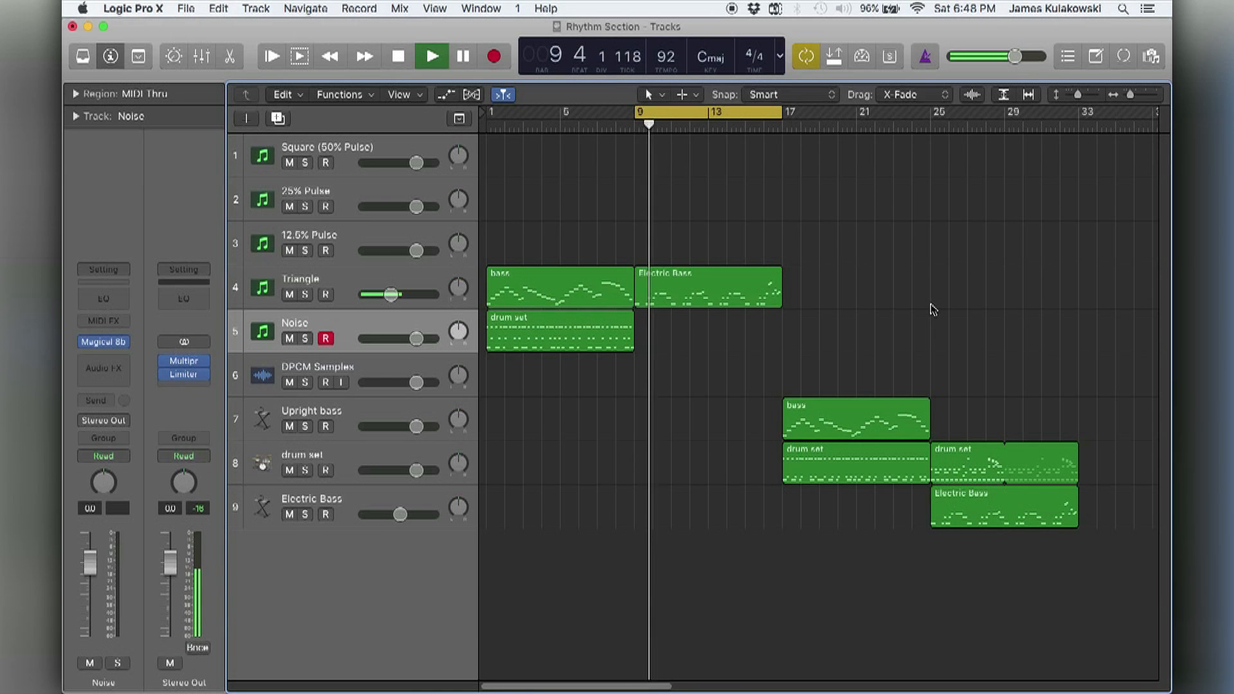
click(758, 287)
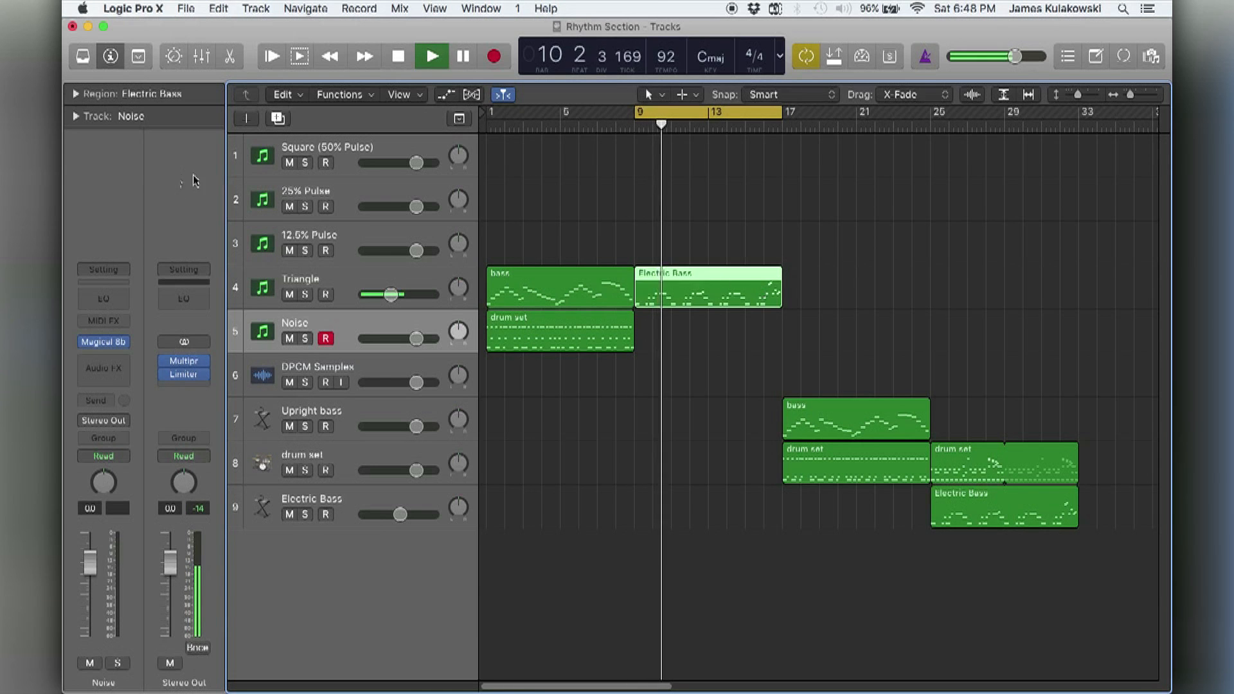
double_click(669, 297)
key(super+a)
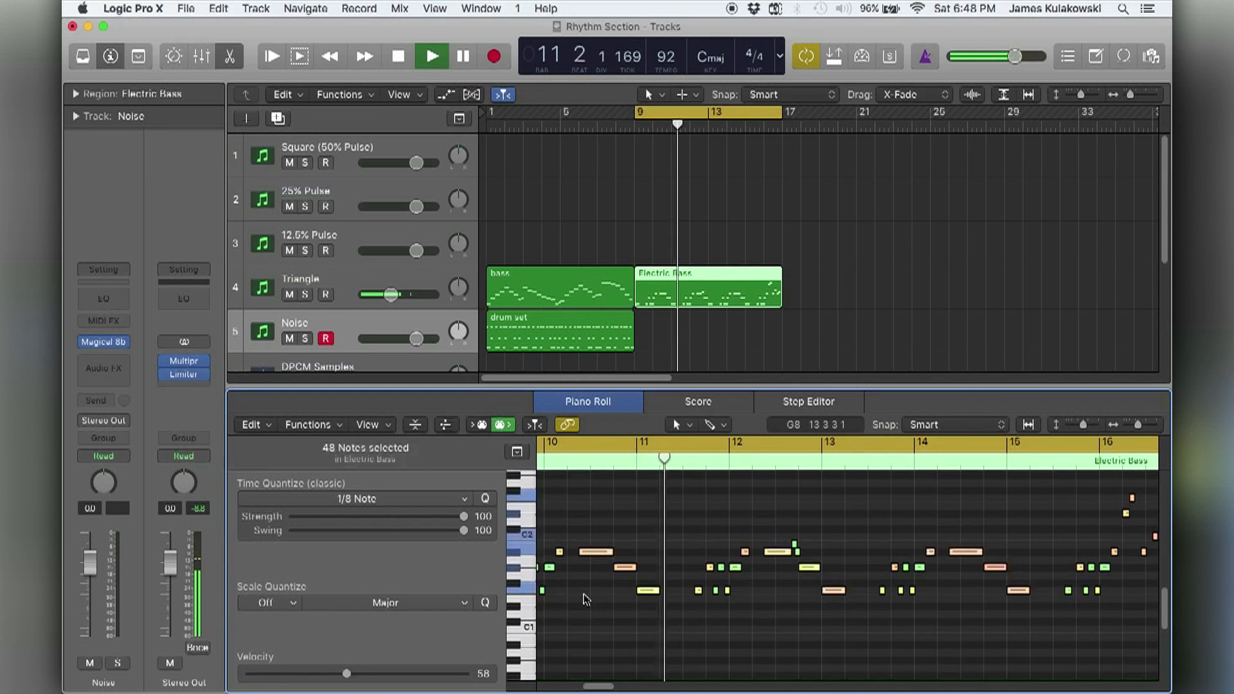
key(alt+shift+Down)
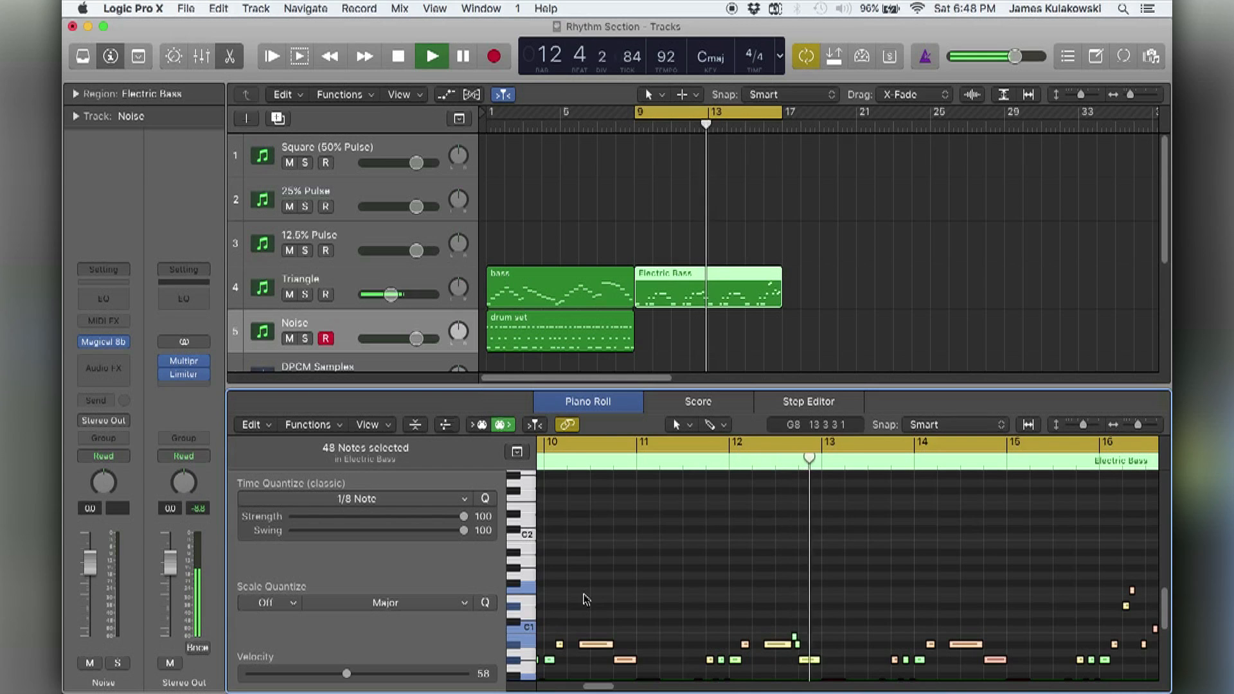
key(alt+shift+Up)
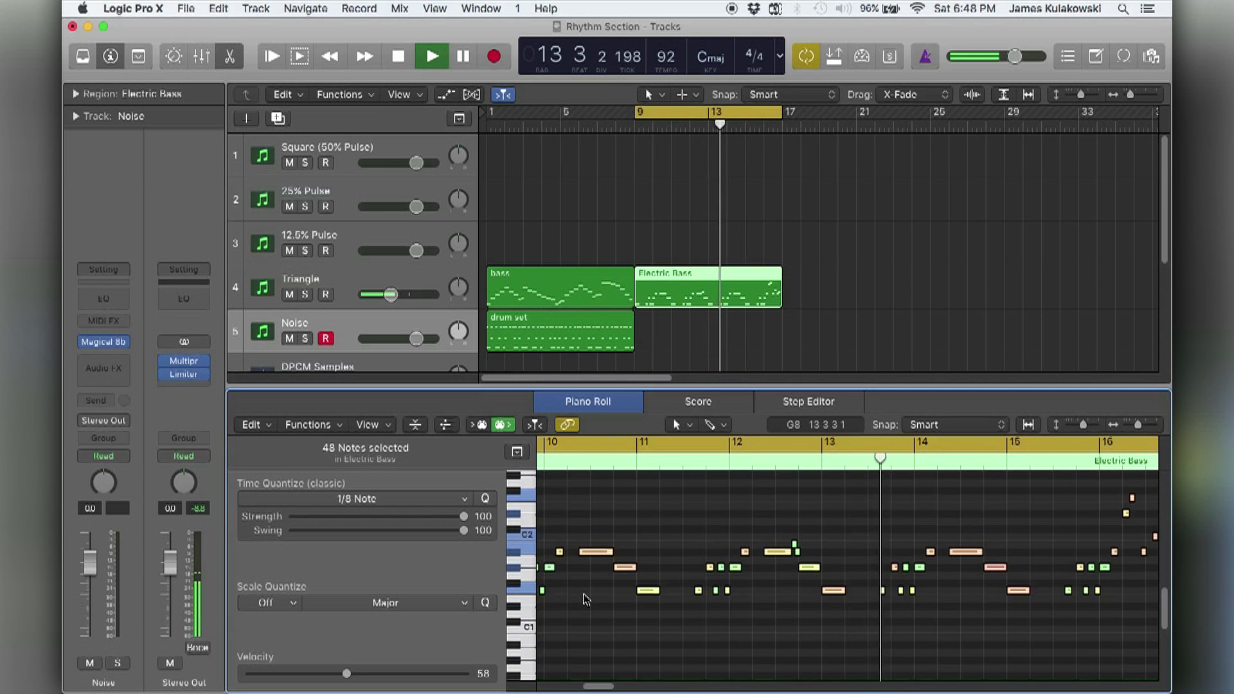
click(664, 538)
key(space)
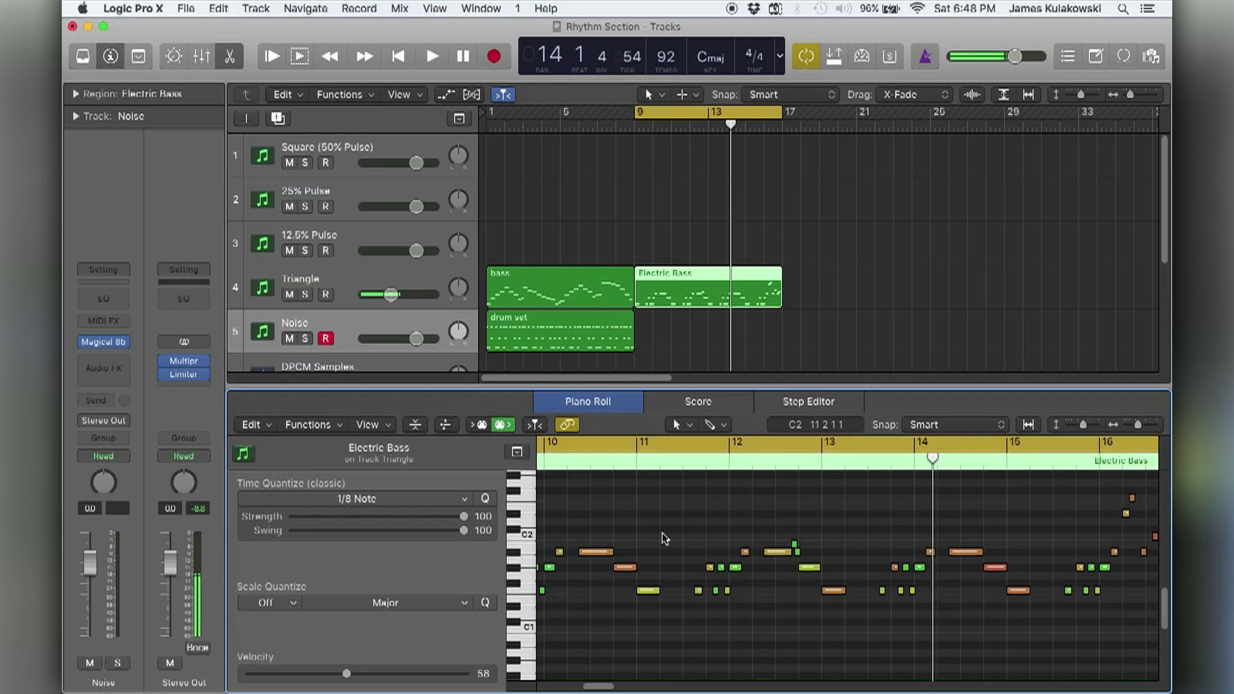
key(e)
click(910, 351)
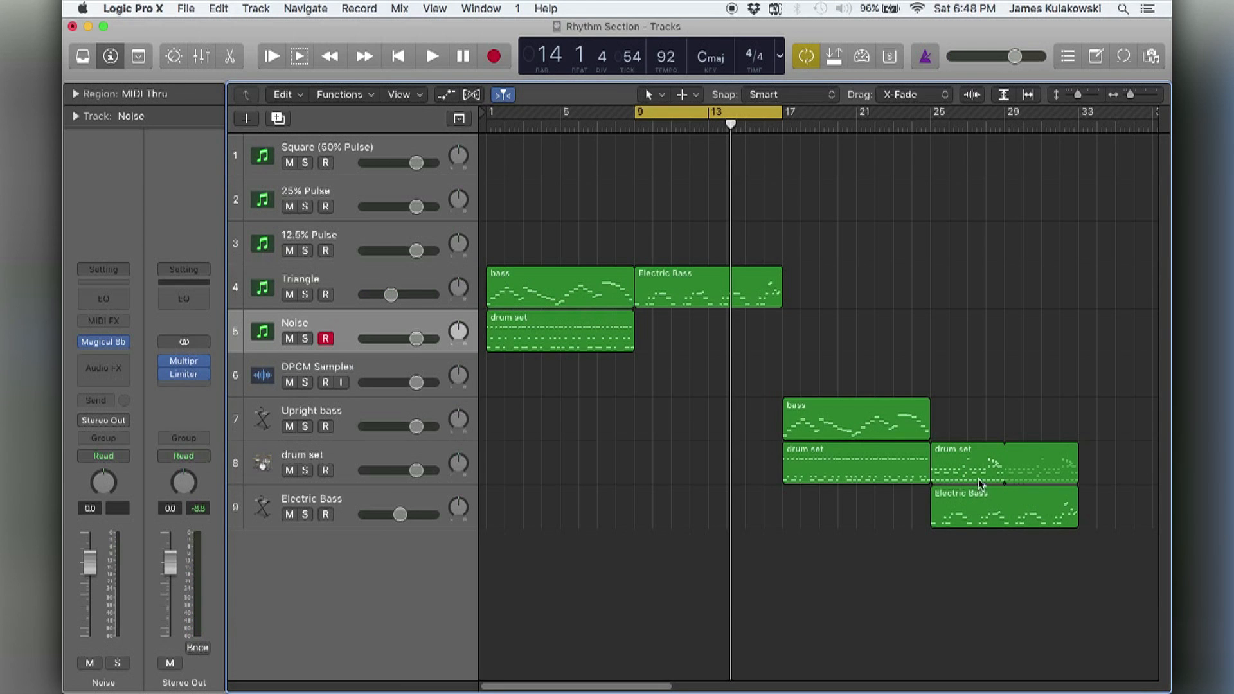
Copy the drum set part at bar 25 to bar 9 of the Noise track and play back the new section.
drag(972, 469, 672, 344)
key(space)
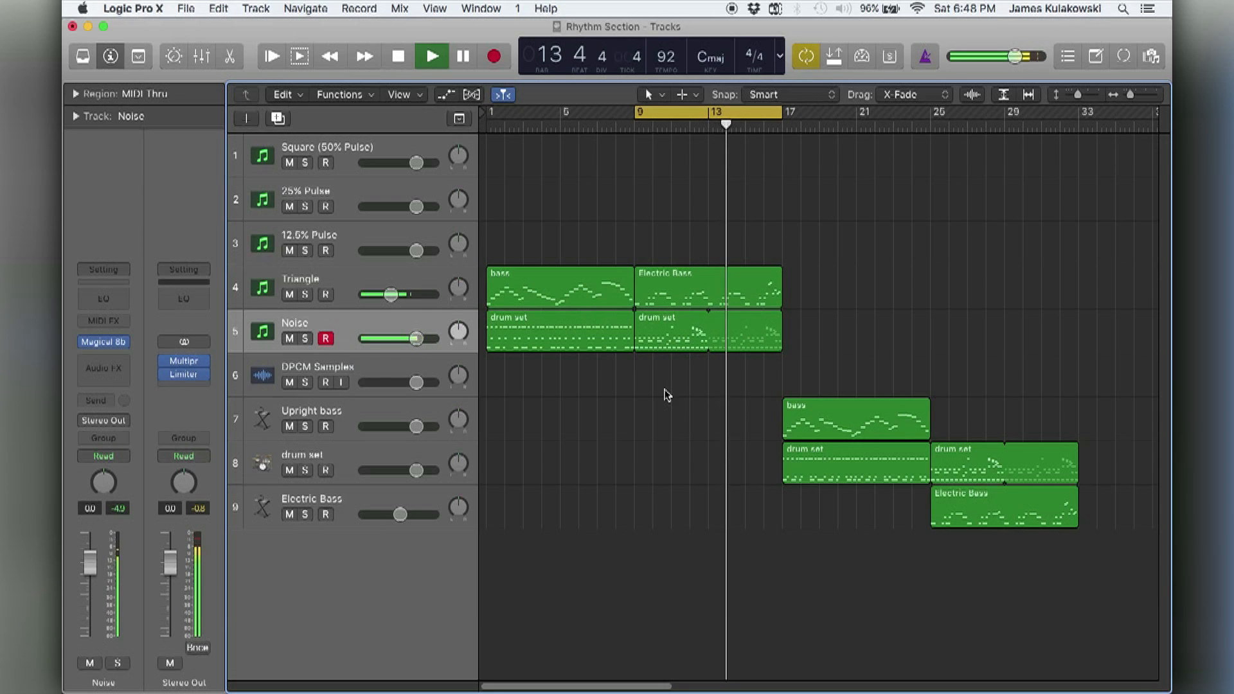
key(space)
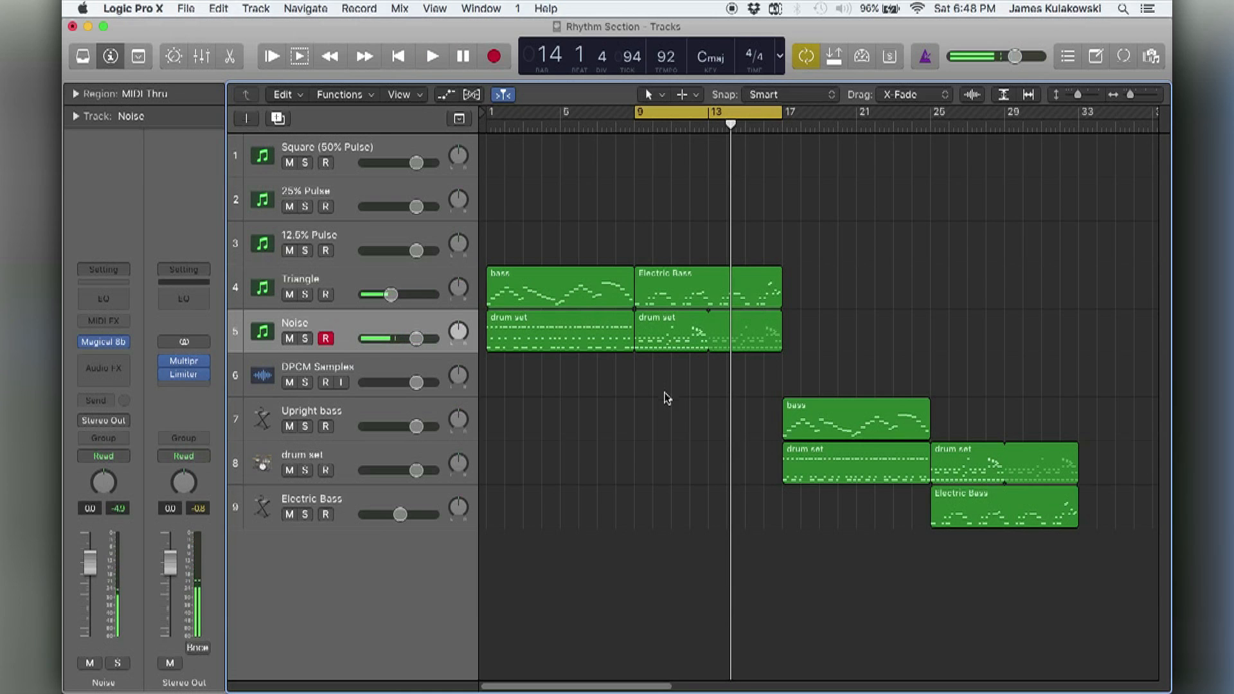
click(422, 283)
click(416, 327)
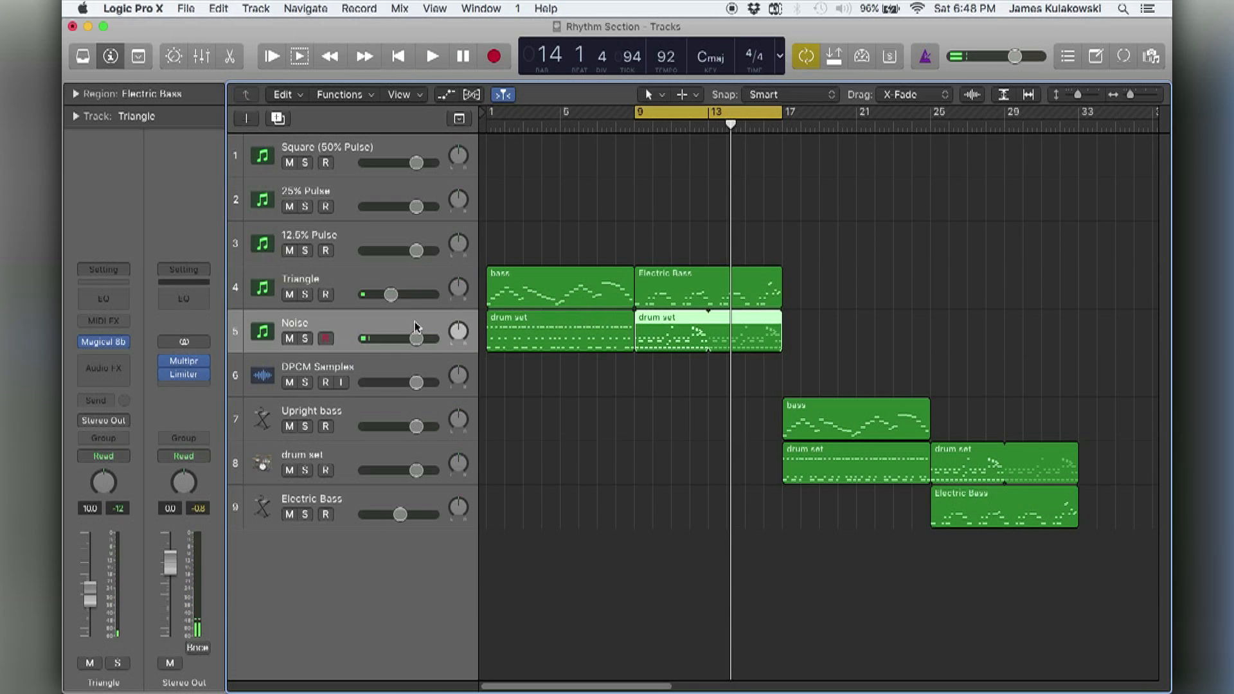
Duplicate the Noise track four times and copy its bar 9 drum set region onto each new track.
key(super+d)
key(super+d)
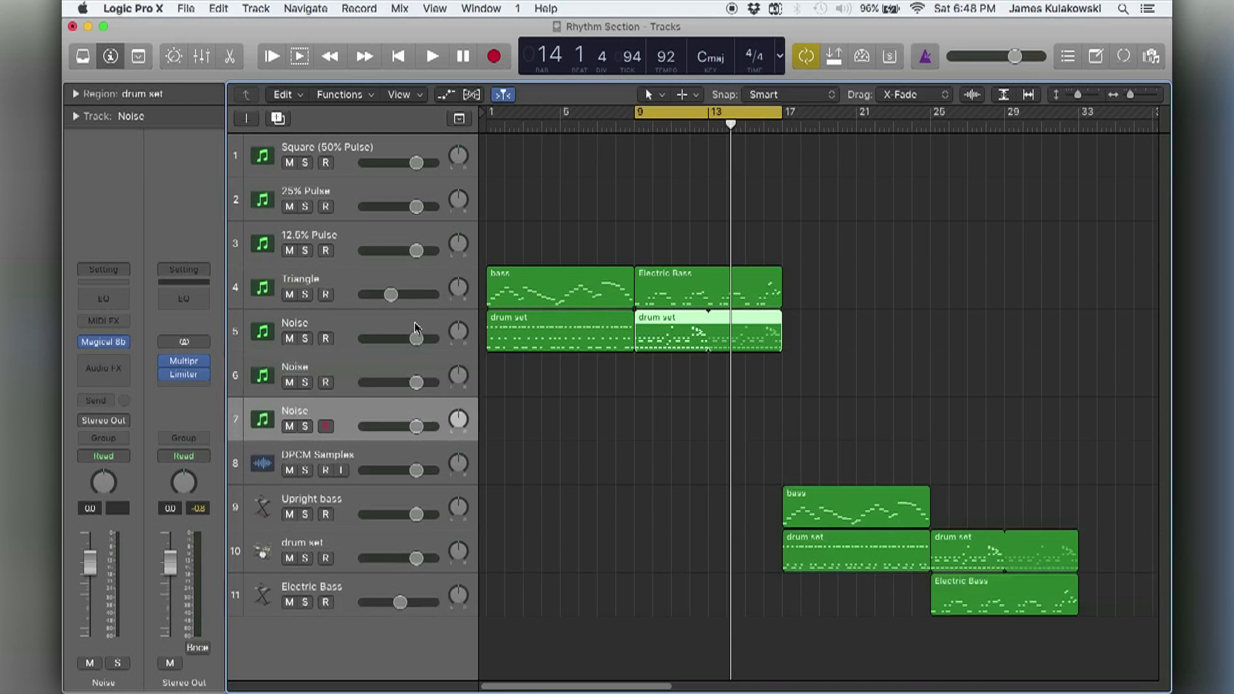
key(super+d)
key(super+d)
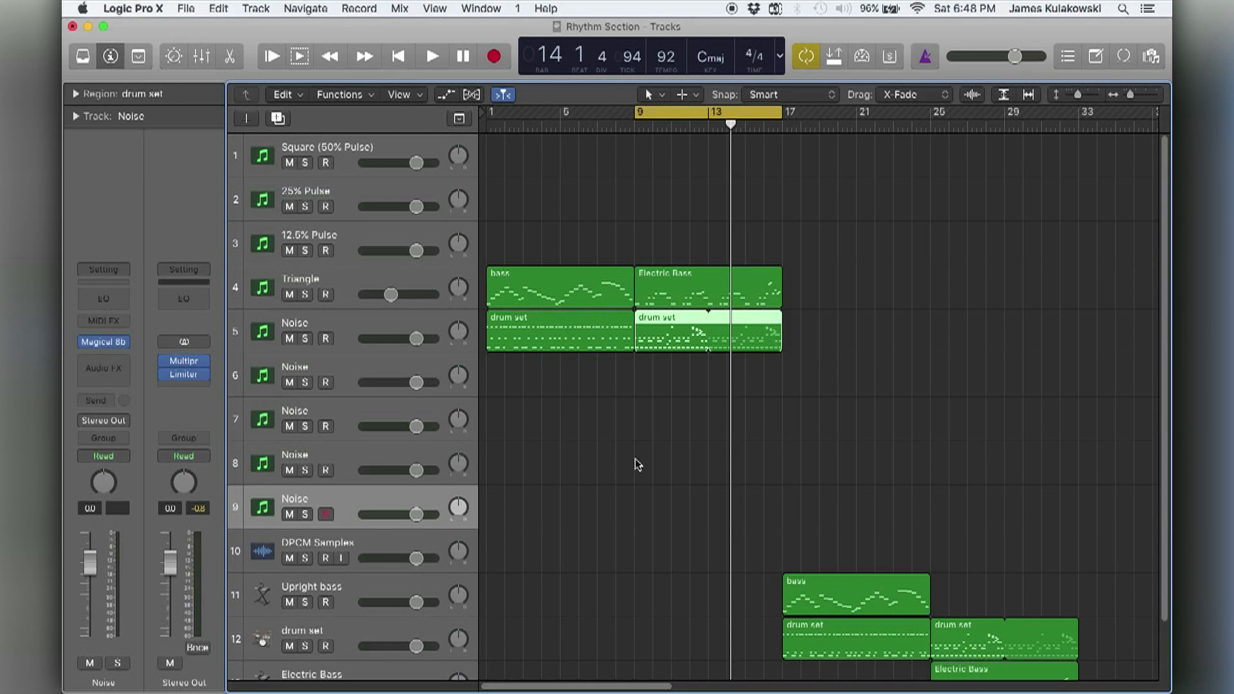
click(638, 464)
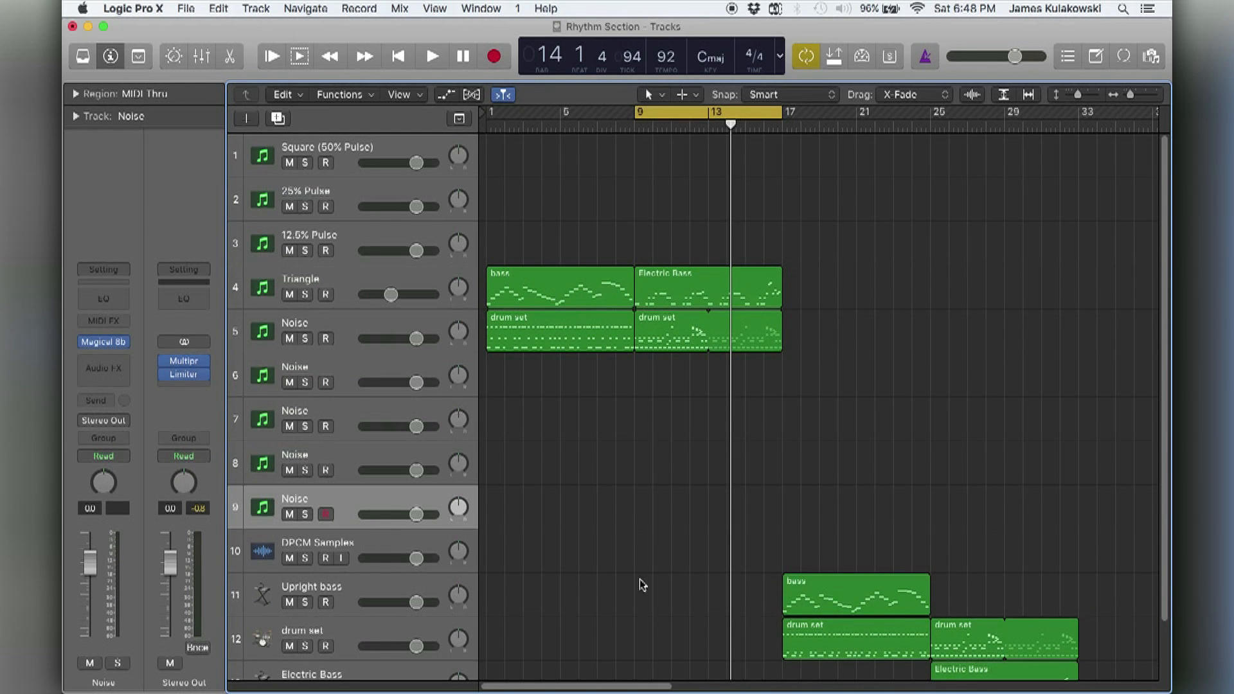
drag(653, 331, 673, 512)
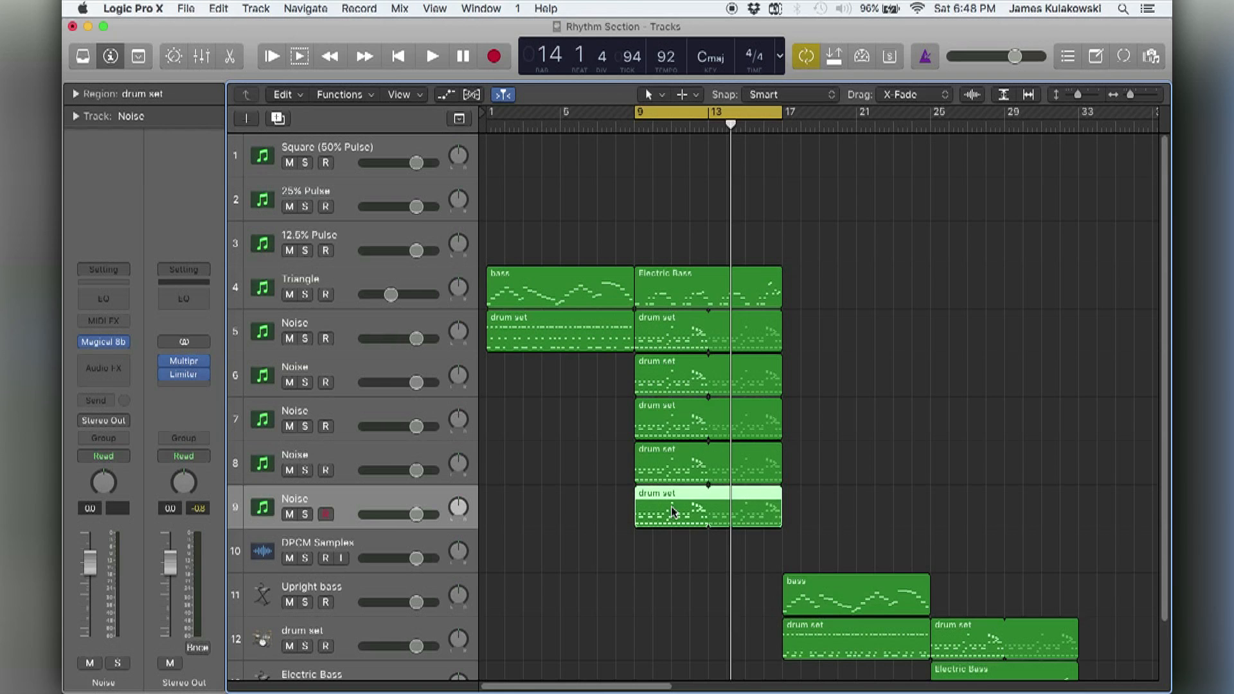
Rename the lowest Noise track as Kick and the one above it as Snare.
double_click(304, 500)
text(Kick)
key(Return)
double_click(299, 457)
text(Snare)
key(Return)
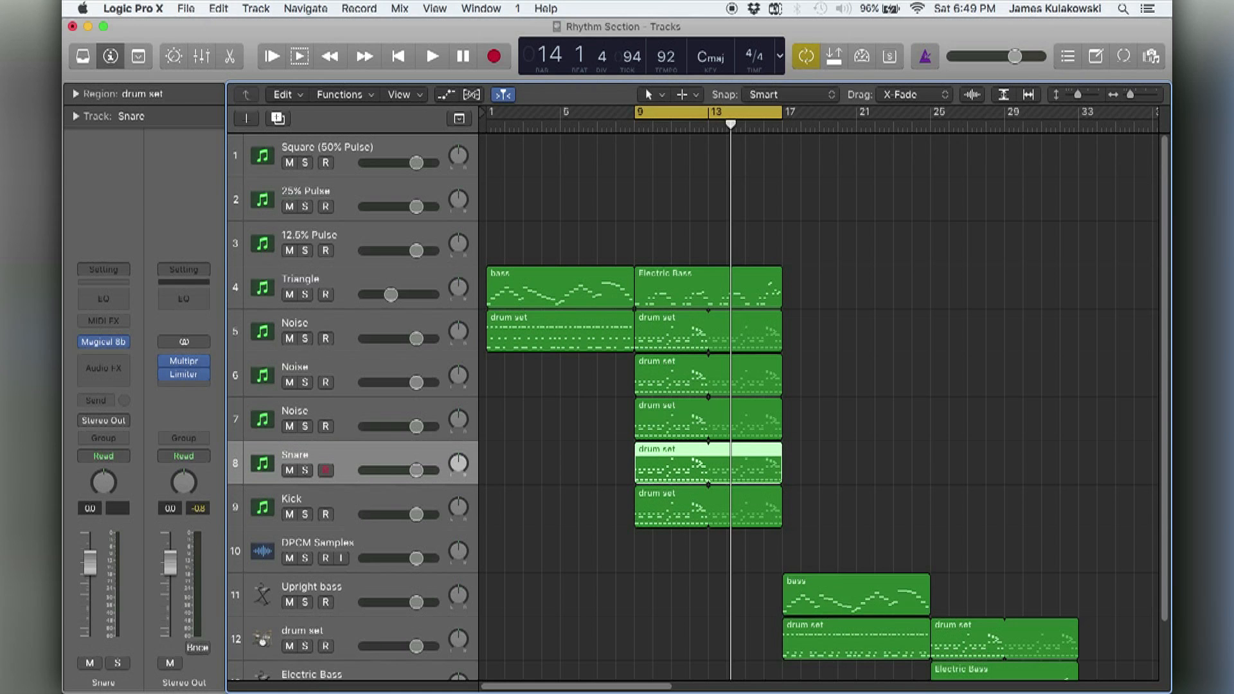
Rename track 7 as Hi-Hat Cymbal and track 6 as Toms.
click(303, 411)
double_click(302, 409)
text(Hi-Hat Cymb)
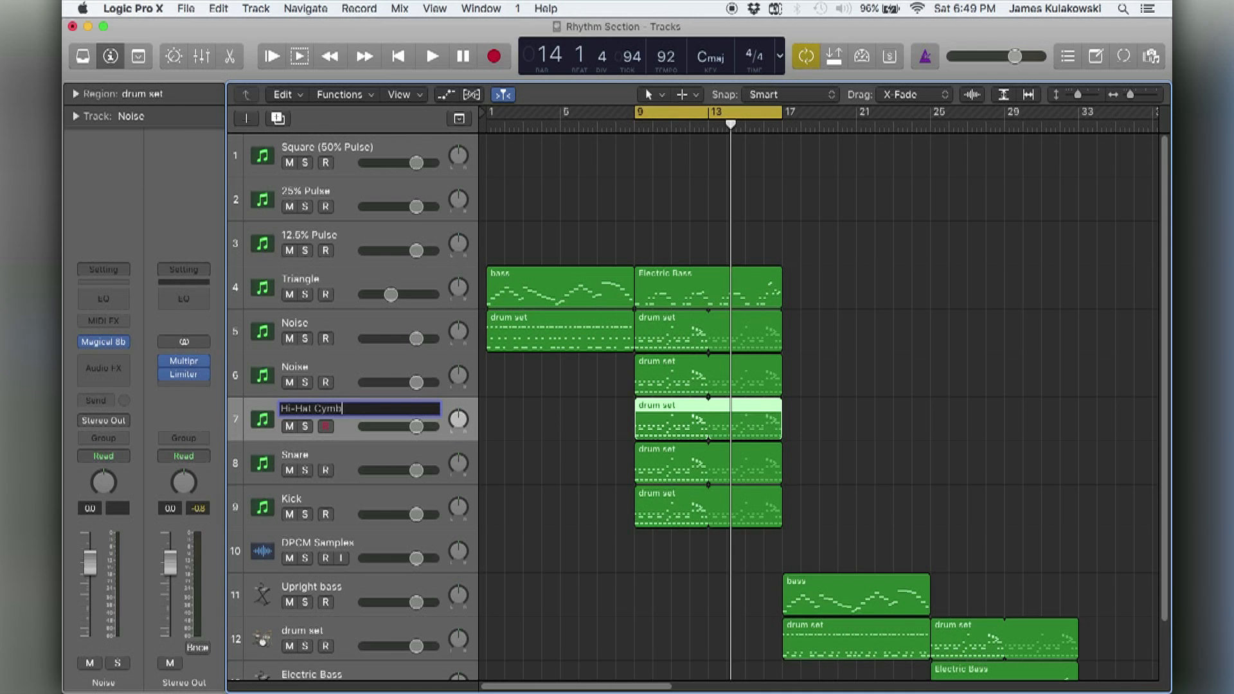
key(Return)
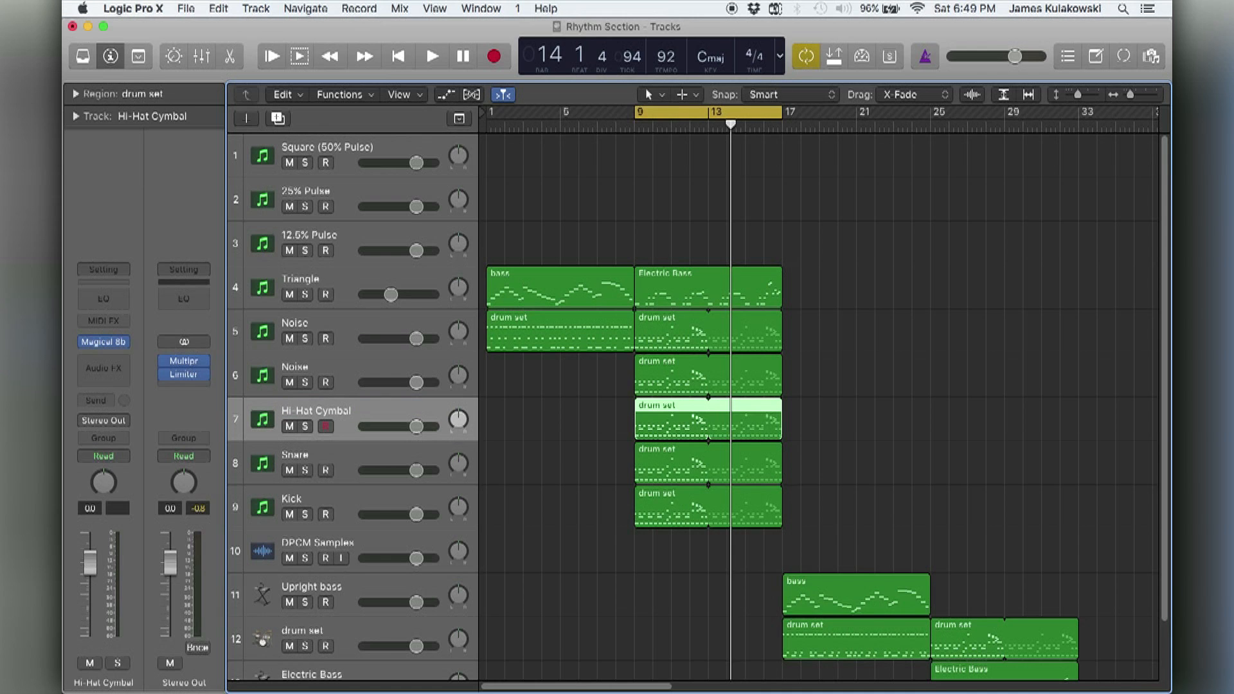
click(302, 361)
double_click(302, 364)
text(Toms)
key(Return)
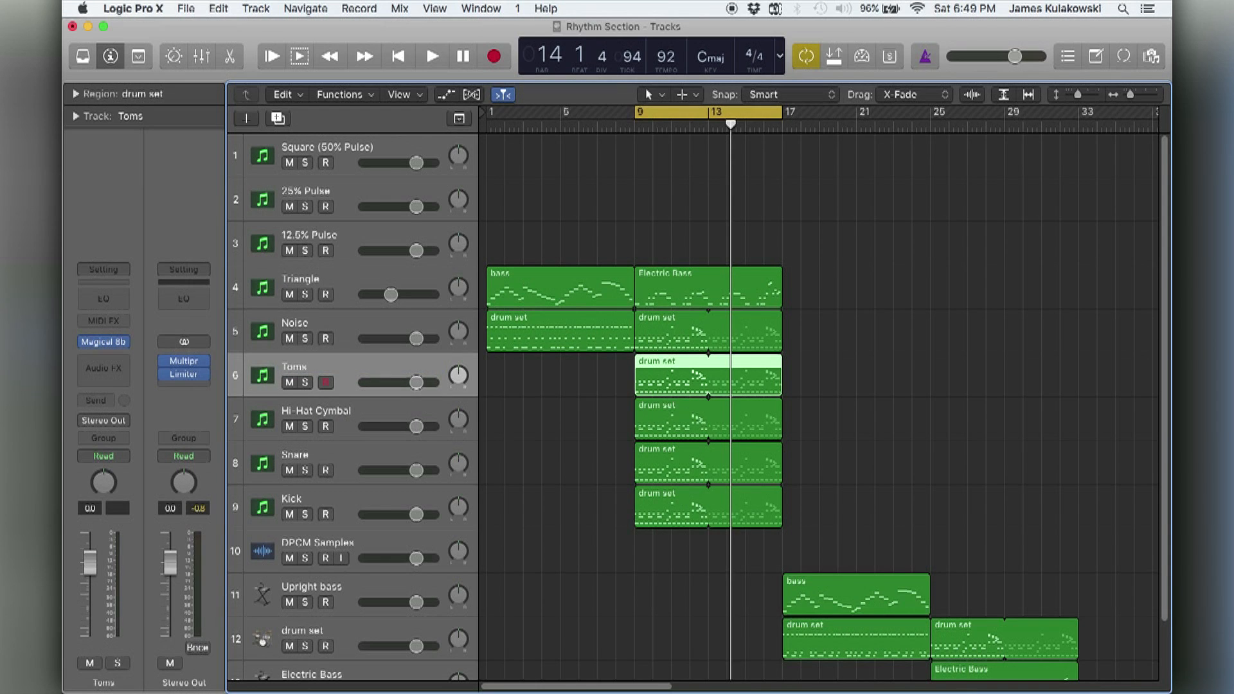
Rename the remaining Noise track as Crash Cymbal and deselect its region.
click(299, 327)
double_click(299, 325)
text(C)
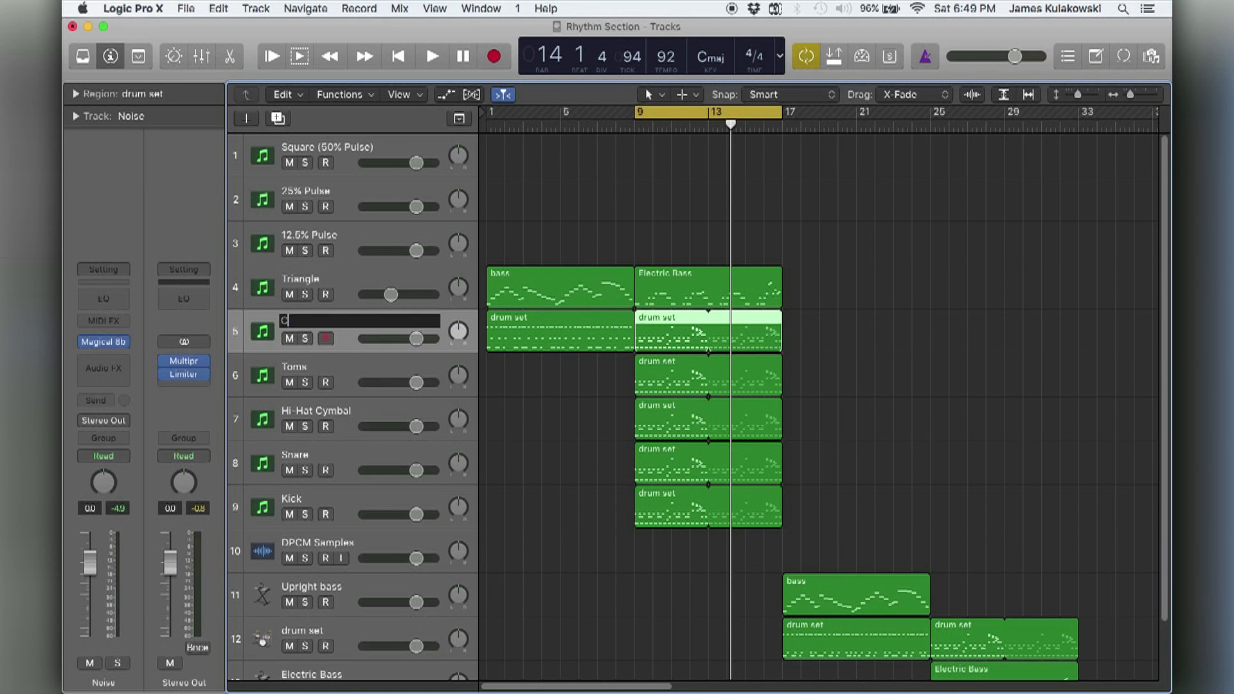
text(rash Cymbal)
key(Return)
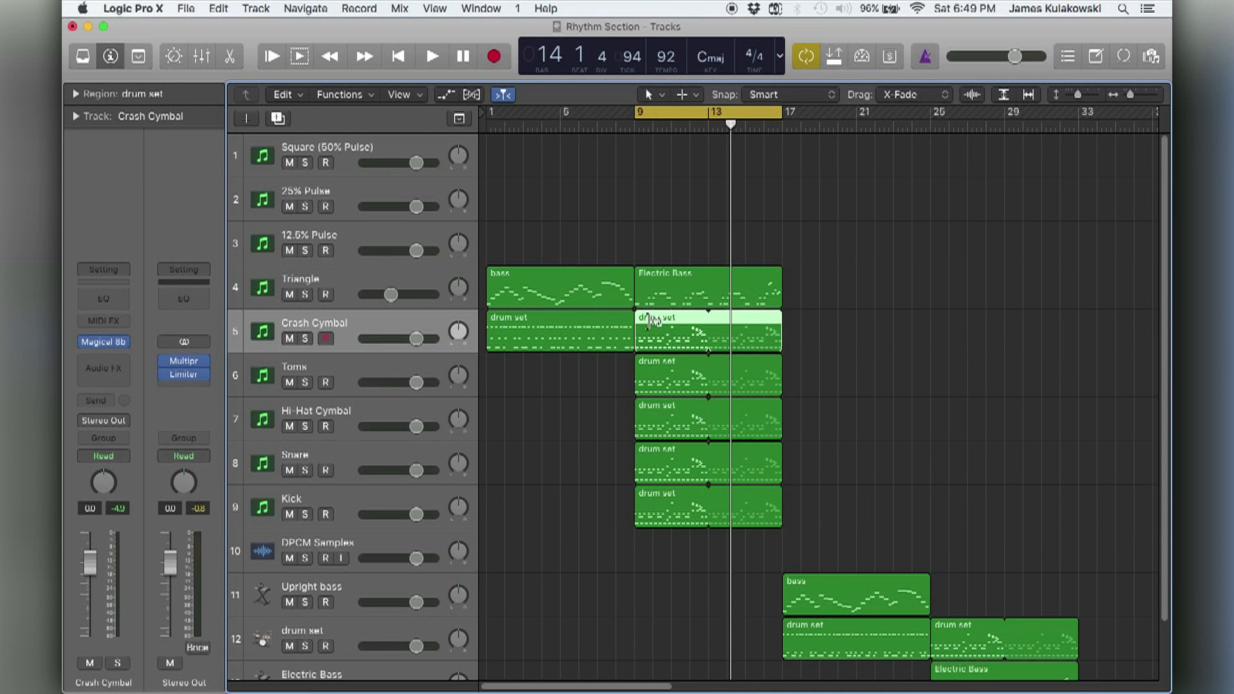
click(982, 340)
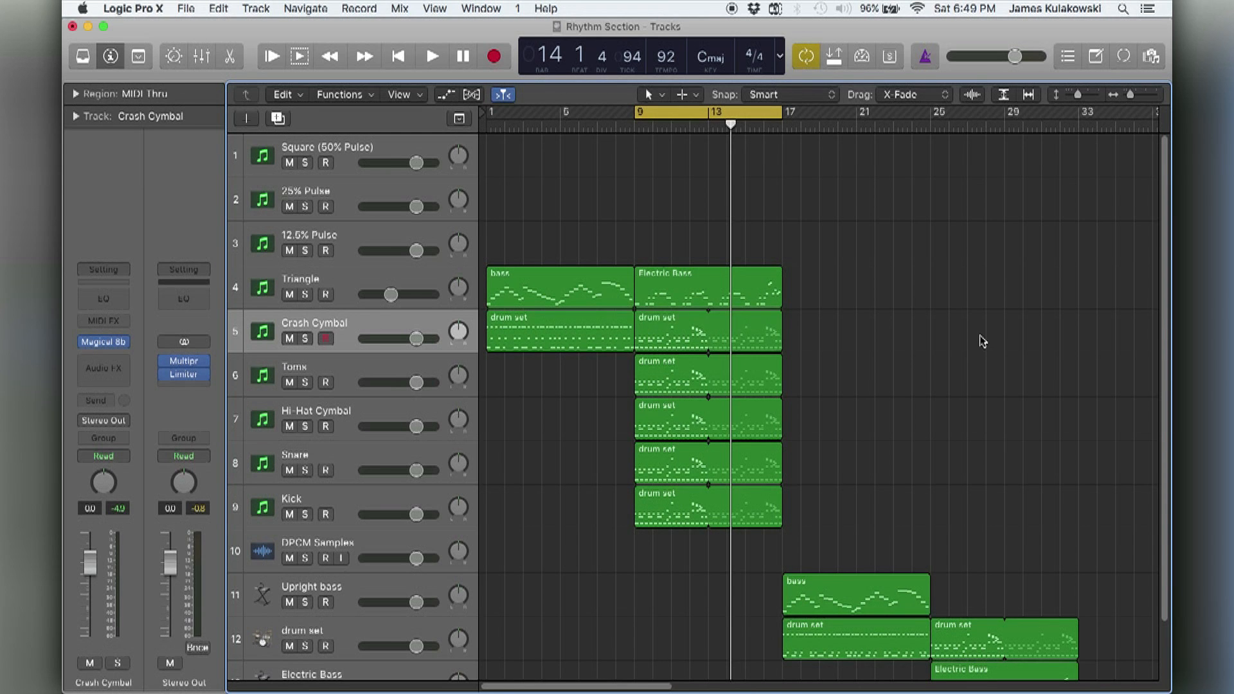
Mute the Electric Bass region and all drum set regions at bar 9 except the one on the Hi-Hat Cymbal track.
click(329, 413)
drag(833, 381, 688, 338)
drag(826, 529, 779, 457)
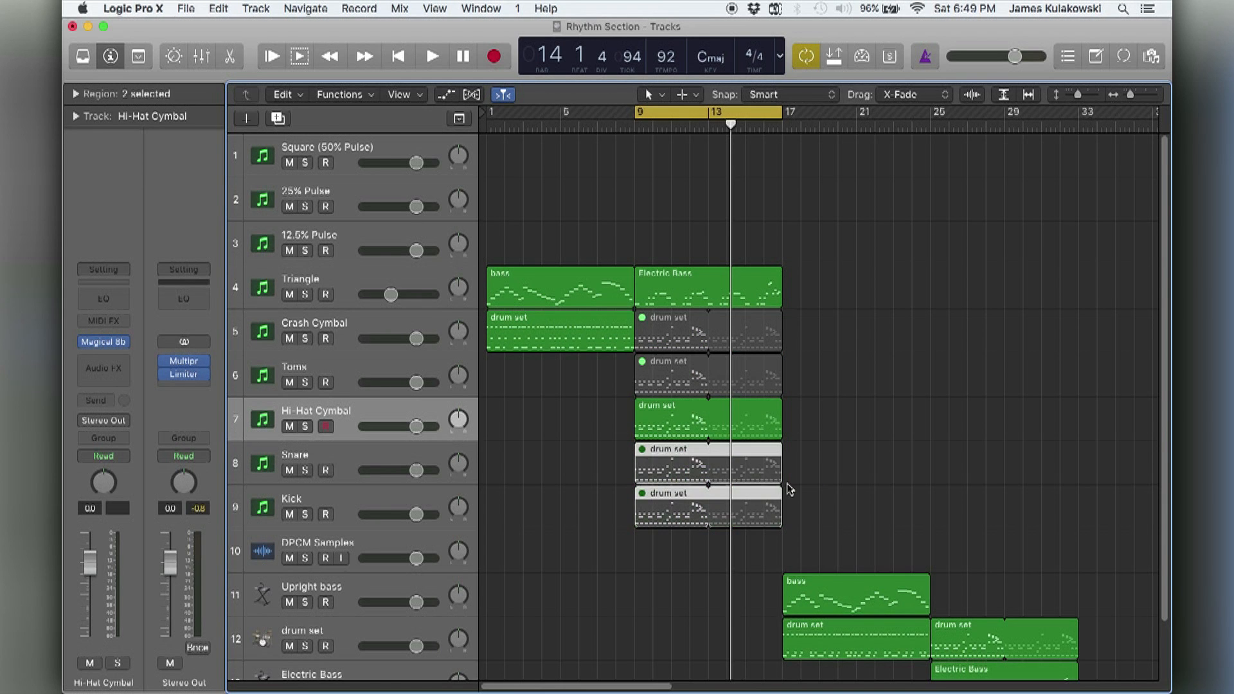
click(837, 490)
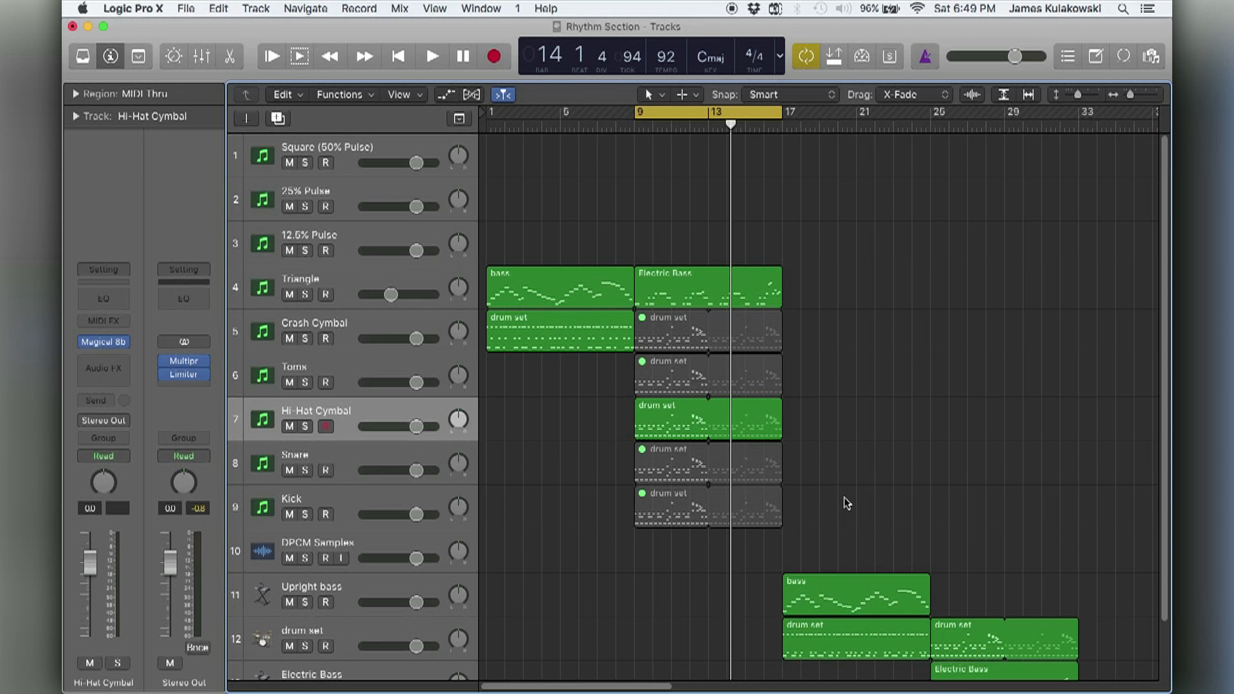
click(722, 291)
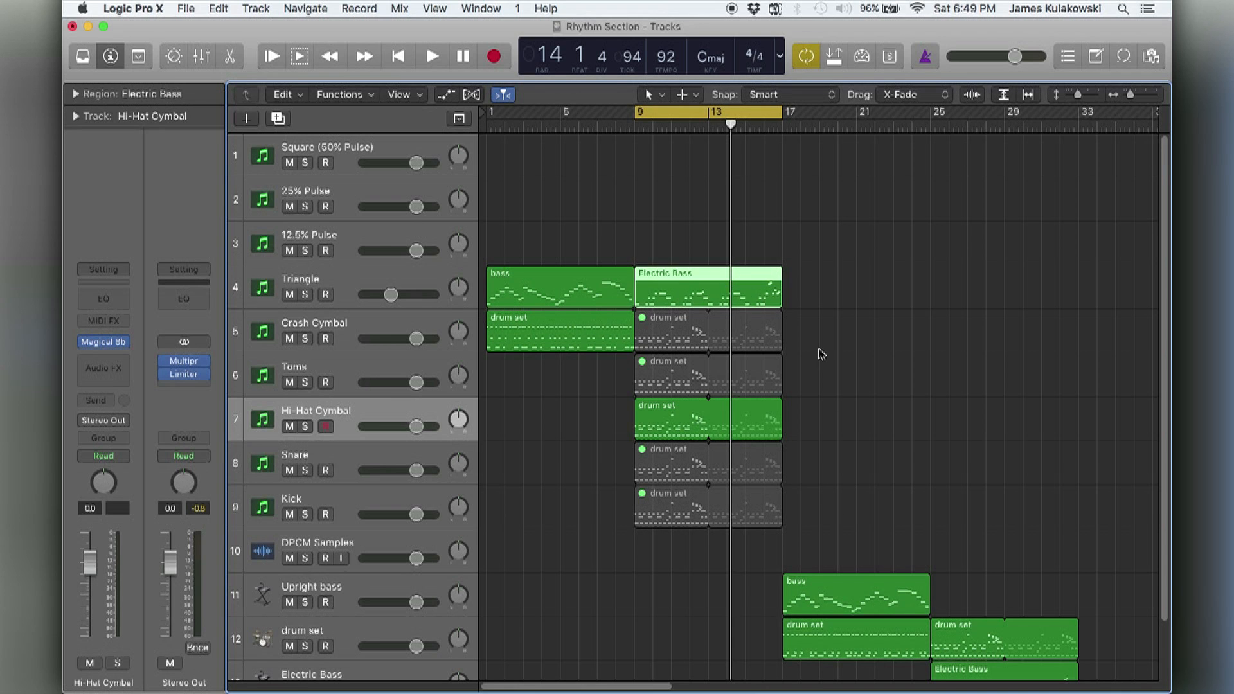
key(ctrl+m)
click(850, 433)
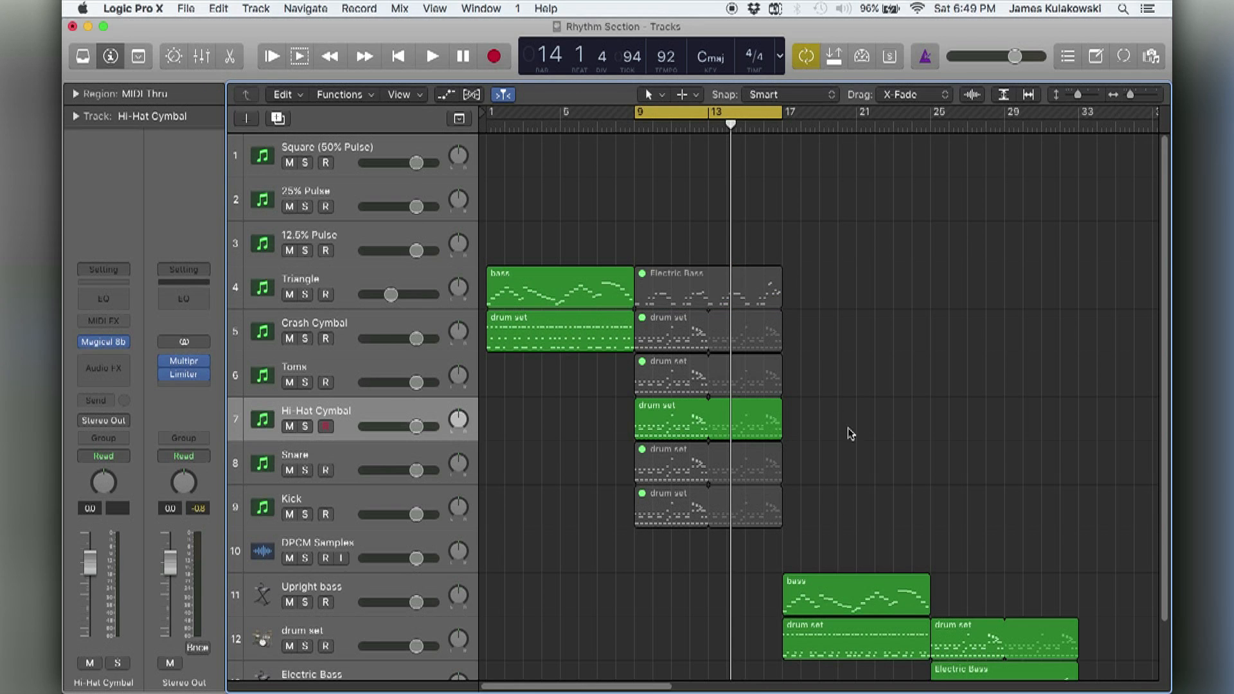
Open the Hi-Hat Cymbal track's drum set region in an enlarged Piano Roll, showing its notes from bar 9.
click(667, 434)
double_click(667, 434)
click(631, 500)
key(super+Right)
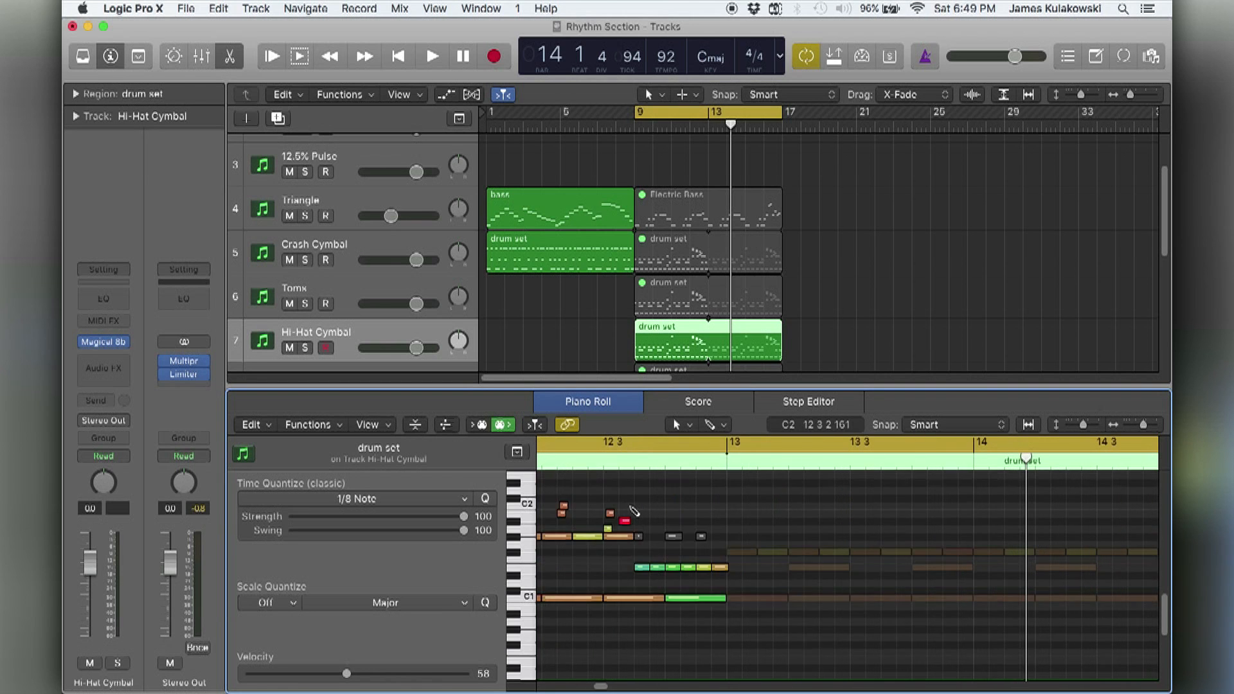
key(super+Down)
key(super+Left)
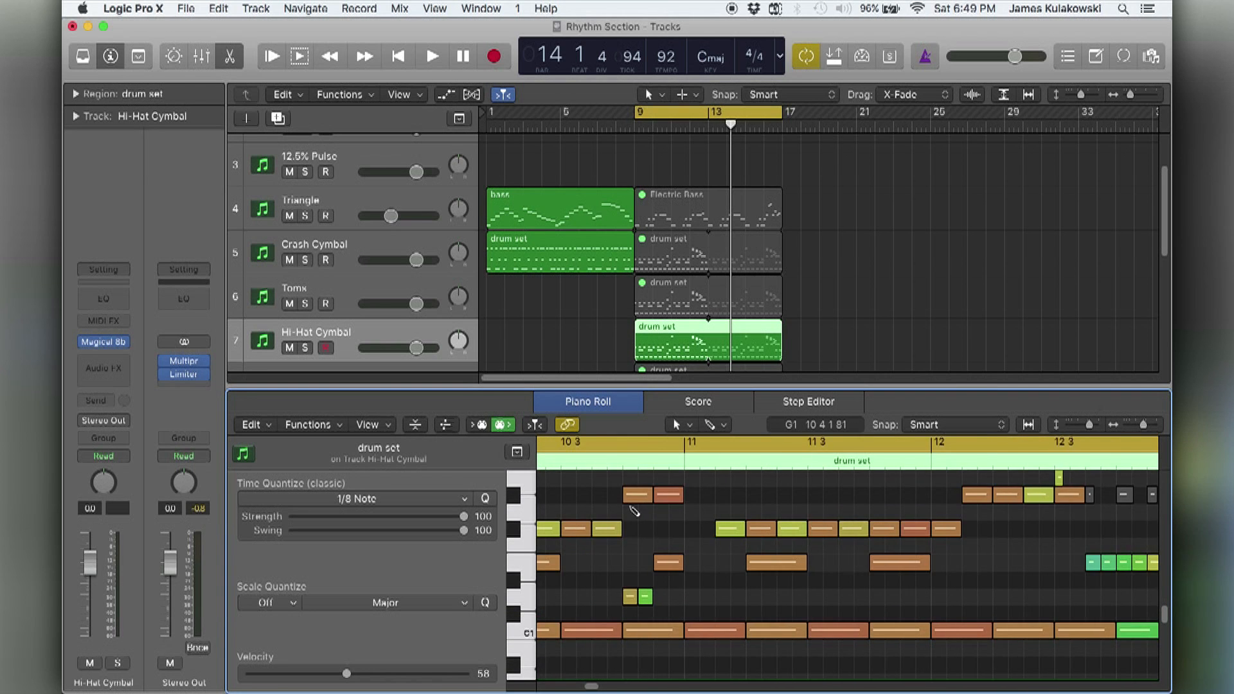
key(super+Up)
scroll(630, 511, left, 3)
drag(747, 382, 743, 331)
scroll(739, 300, down, 3)
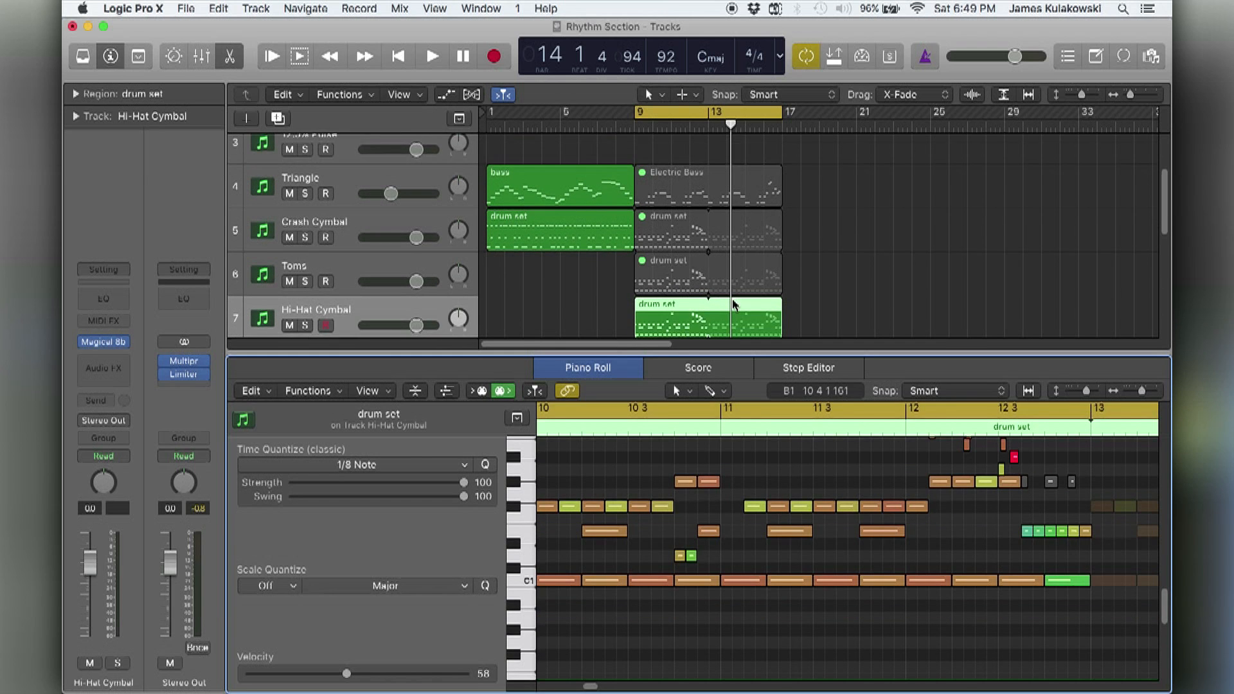
scroll(690, 477, left, 5)
scroll(688, 477, left, 1)
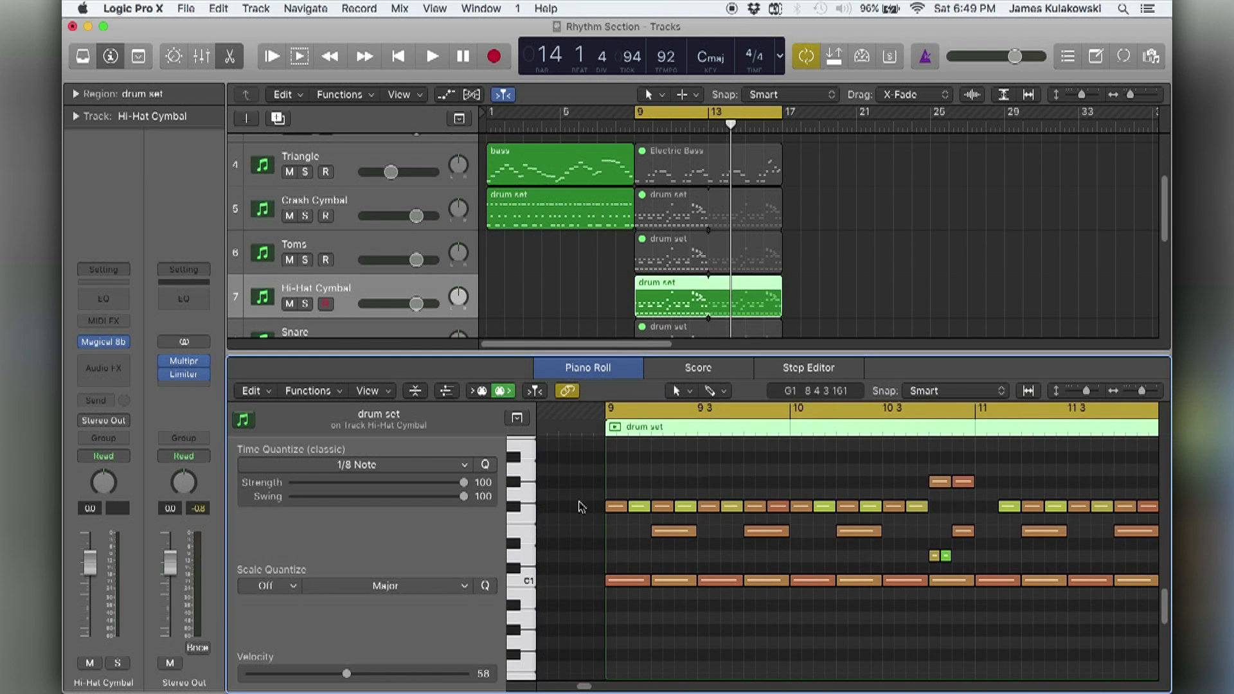
Audition the F♯1 hi-hat notes and delete all notes above and below them in the Hi-Hat Cymbal region.
click(522, 511)
key(super+Down)
key(super+Down)
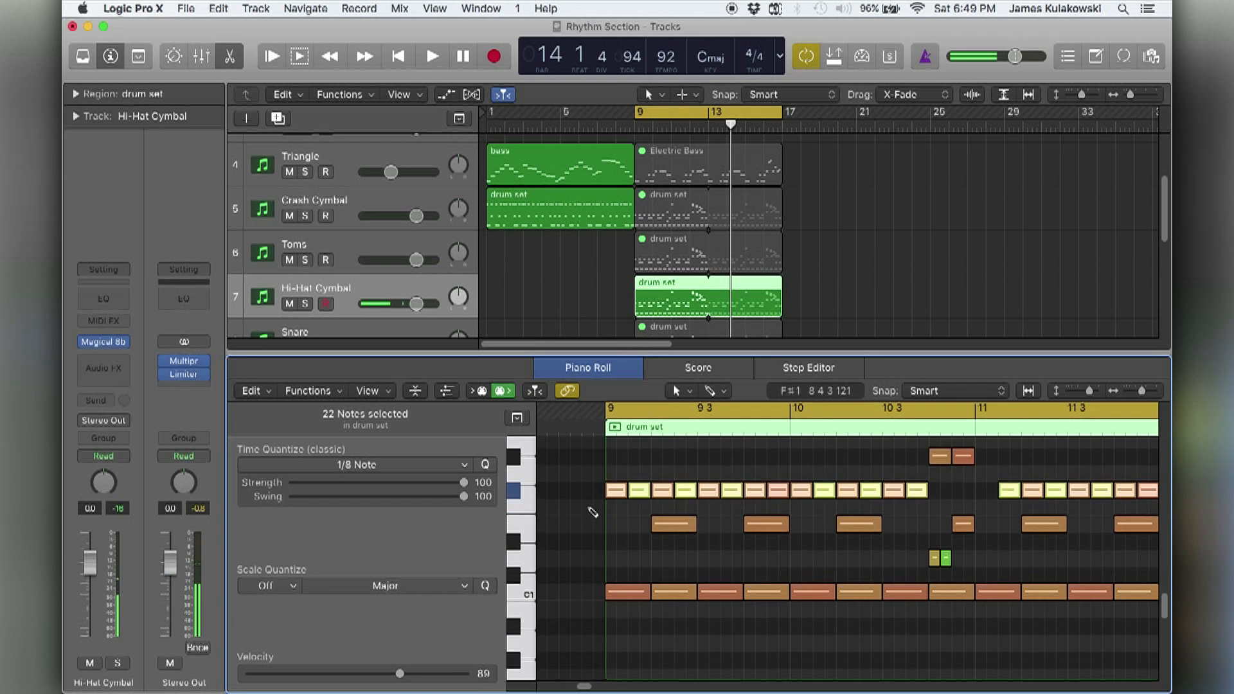
key(super+Up)
key(super+Up)
key(super+Left)
key(super+Left)
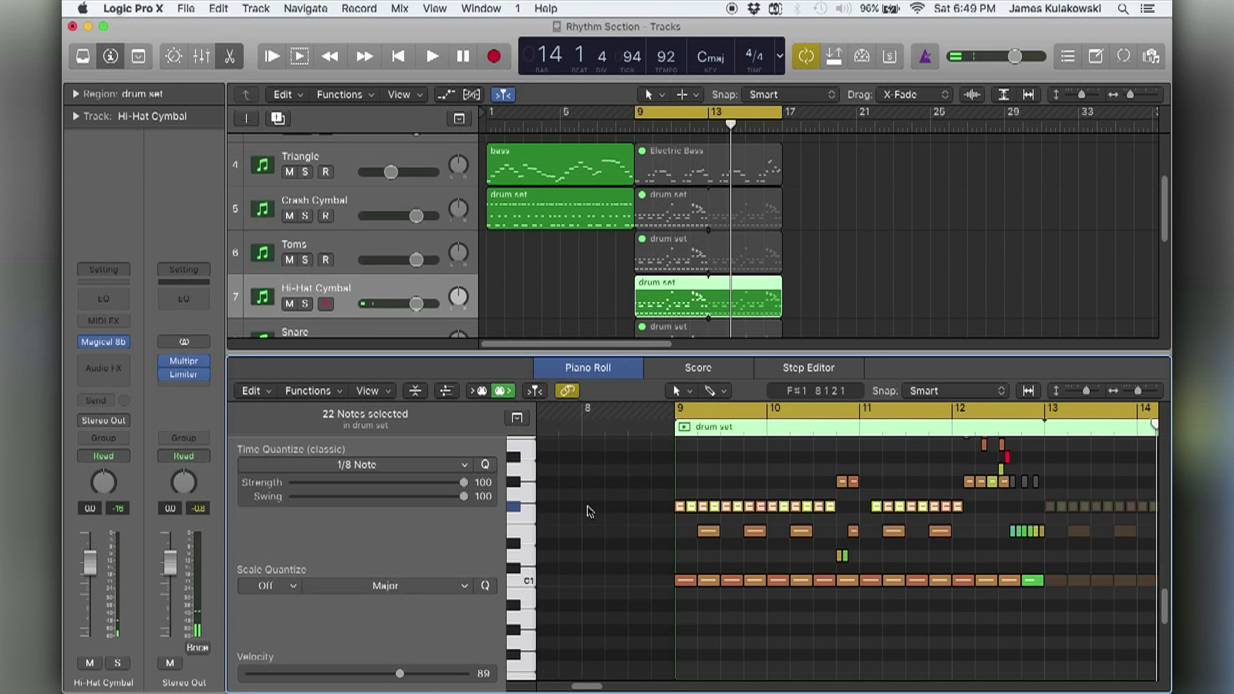
scroll(587, 511, right, 5)
scroll(587, 512, left, 4)
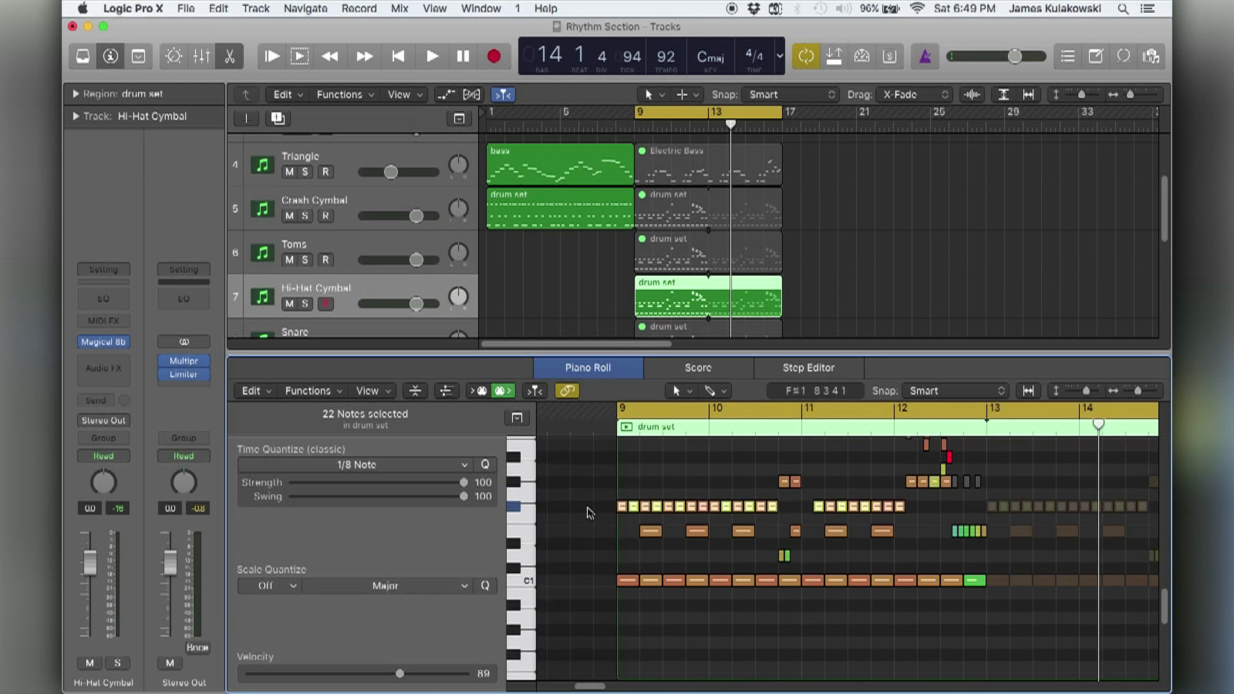
scroll(590, 512, up, 3)
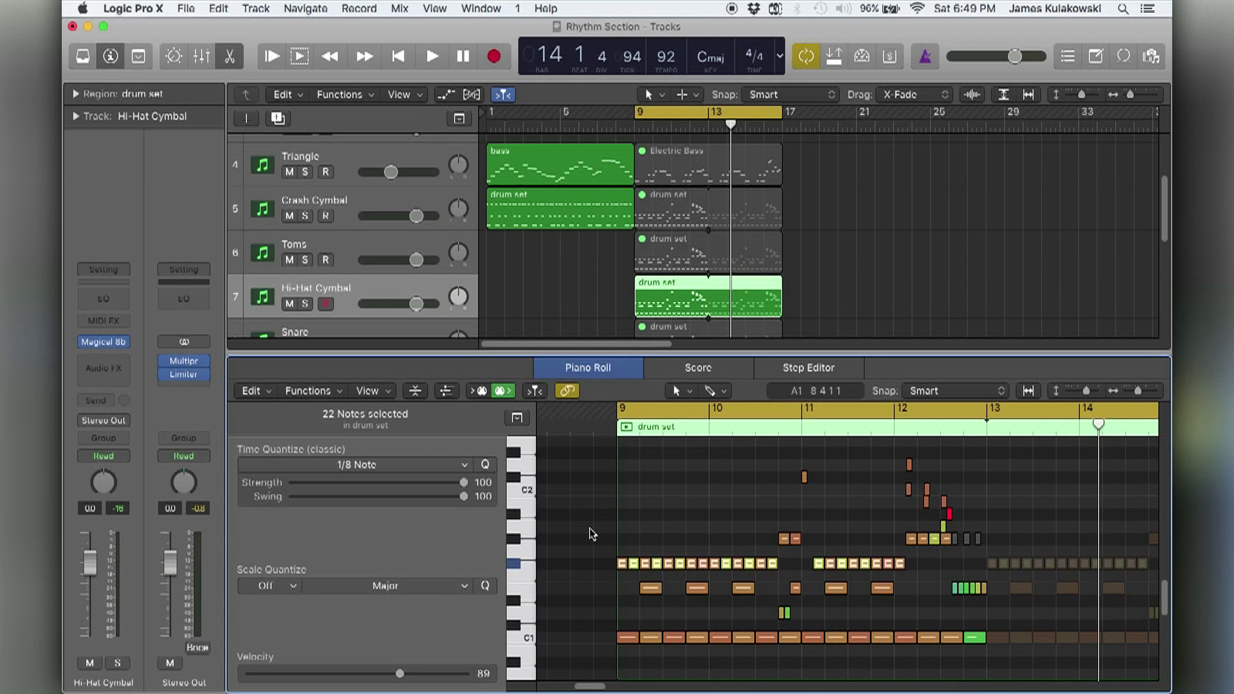
drag(590, 551, 1013, 457)
key(Delete)
drag(595, 582, 1012, 654)
key(Delete)
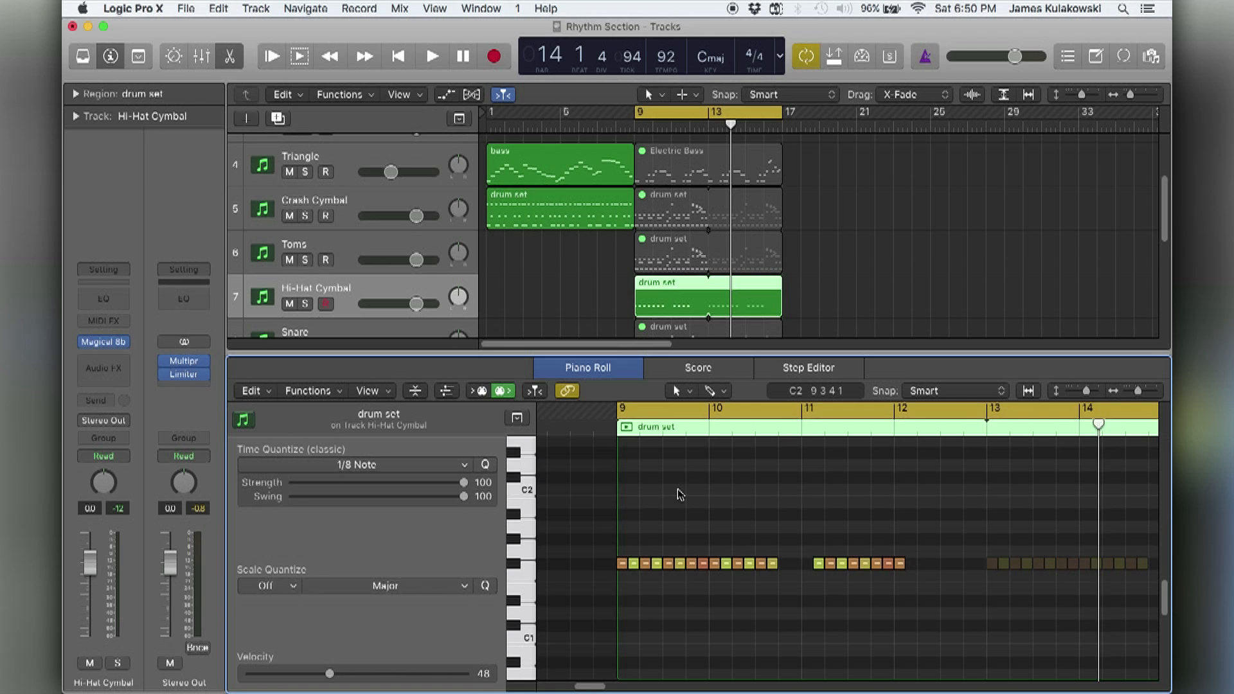
Play back the isolated hi-hat part and transpose all its notes up three octaves to F♯4.
key(space)
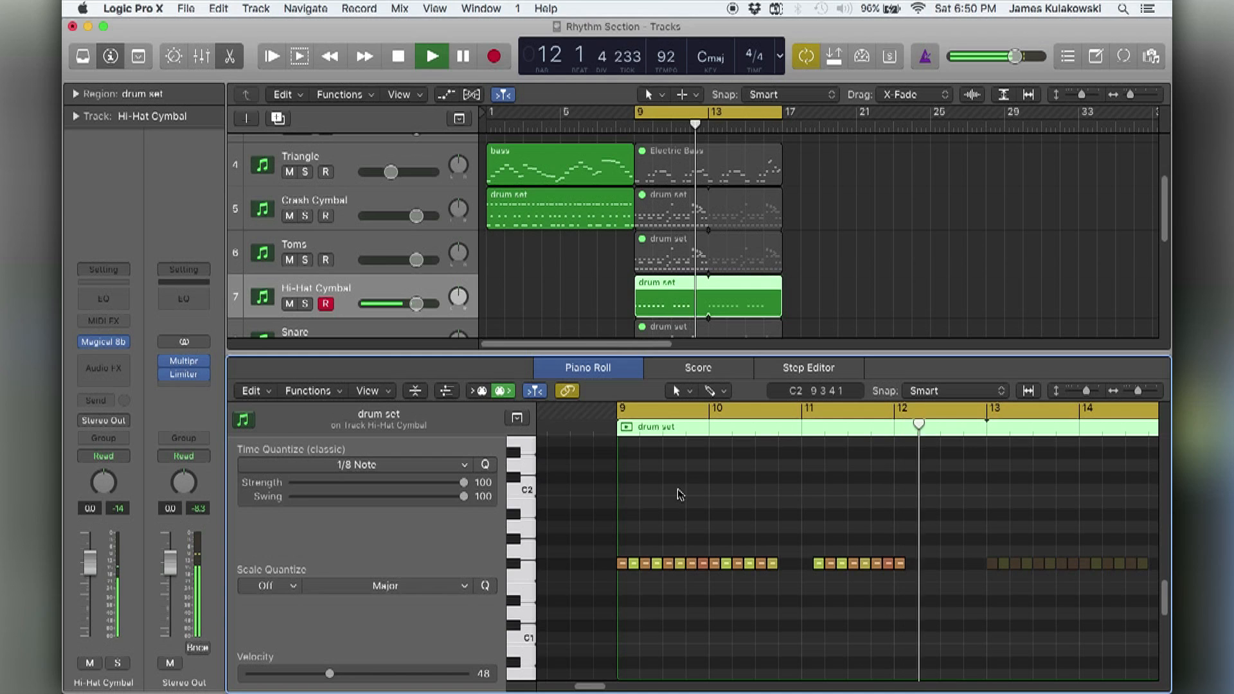
key(space)
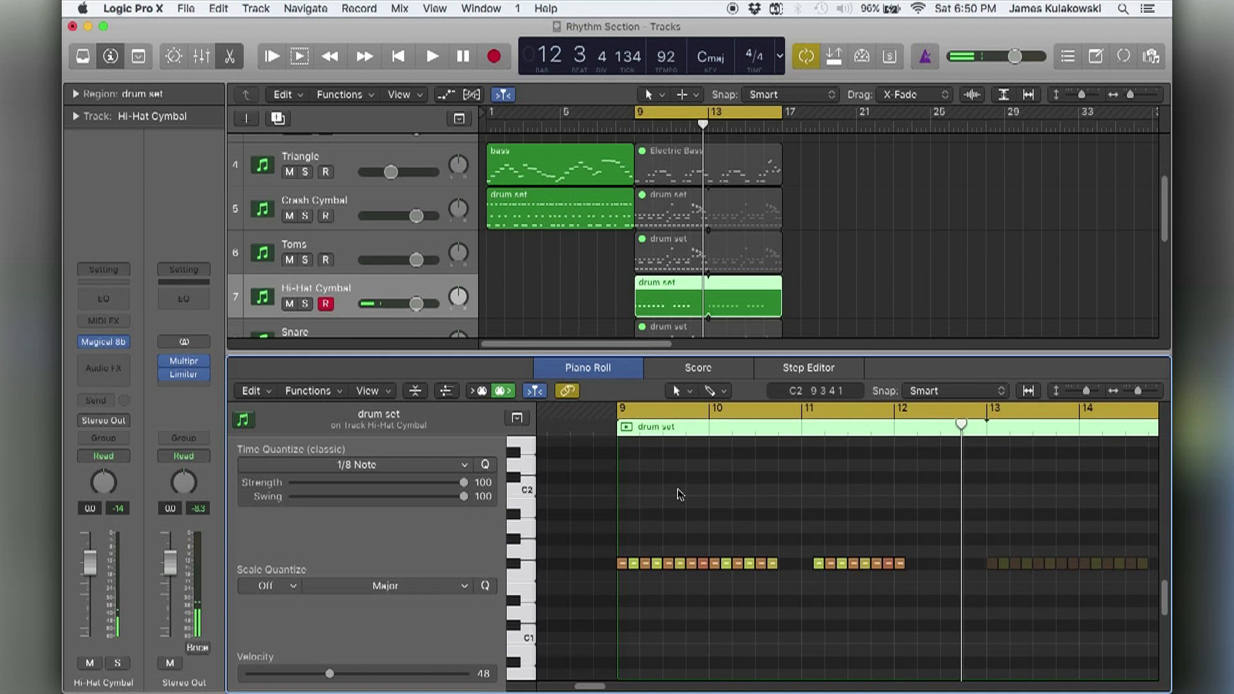
key(super+a)
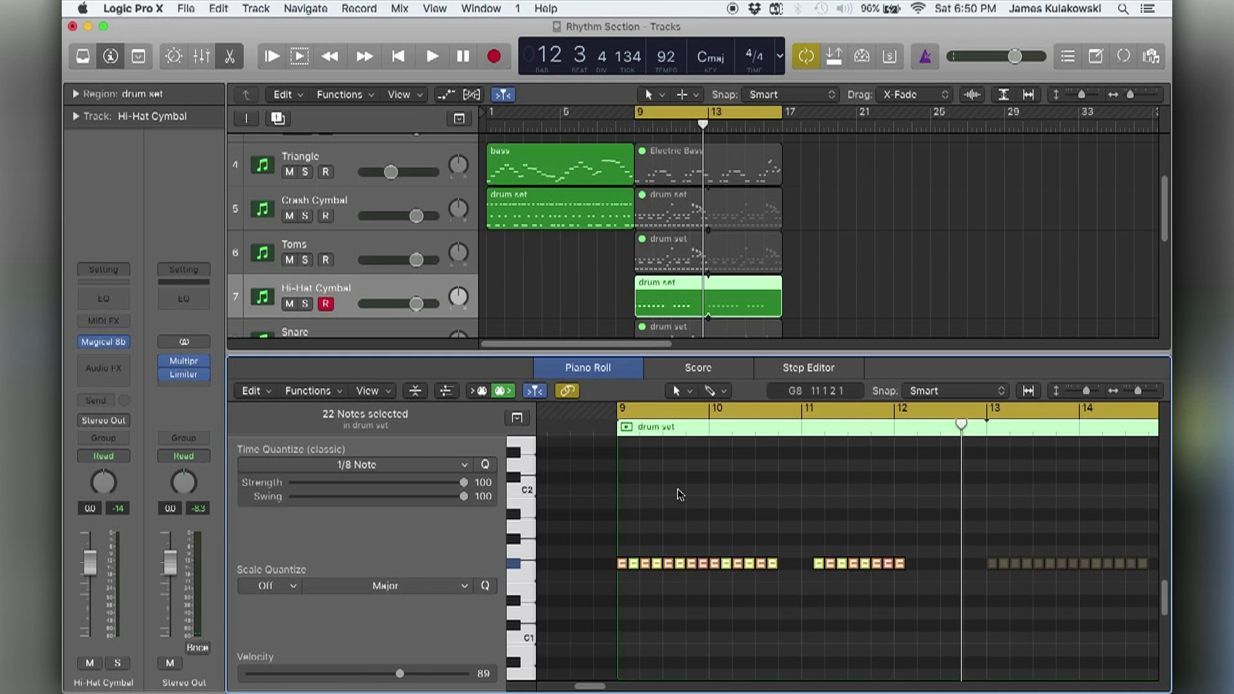
key(alt+shift+Up)
scroll(681, 494, up, 10)
click(662, 497)
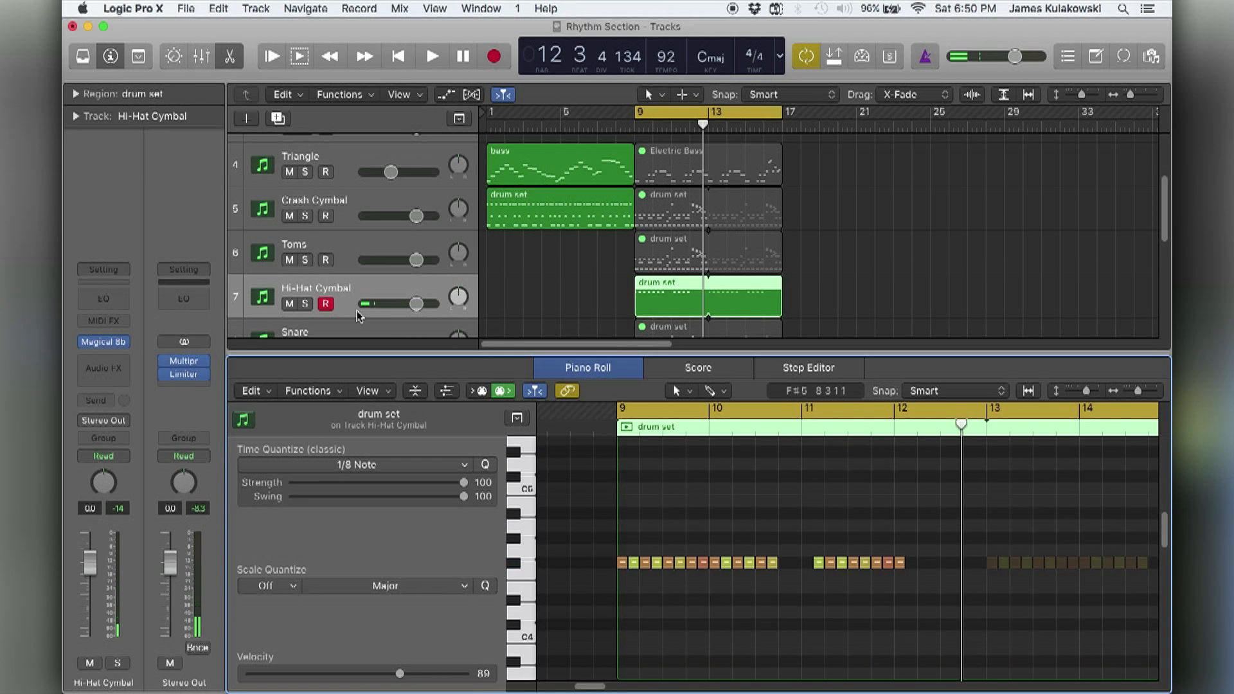
During playback, set the Hi-Hat Cymbal's Magical 8bit Plug to Attack 0.001, Decay 0.041 and Release 0.084 seconds, and close the plug-in.
click(106, 344)
key(space)
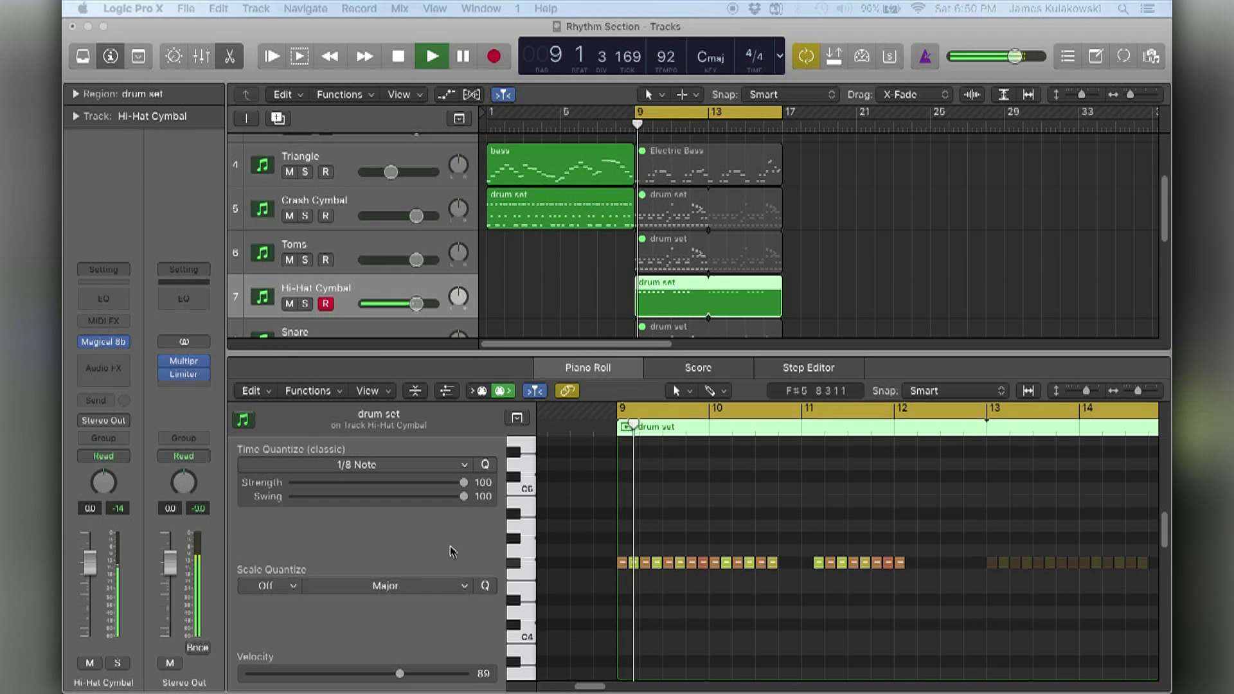
drag(410, 402, 323, 231)
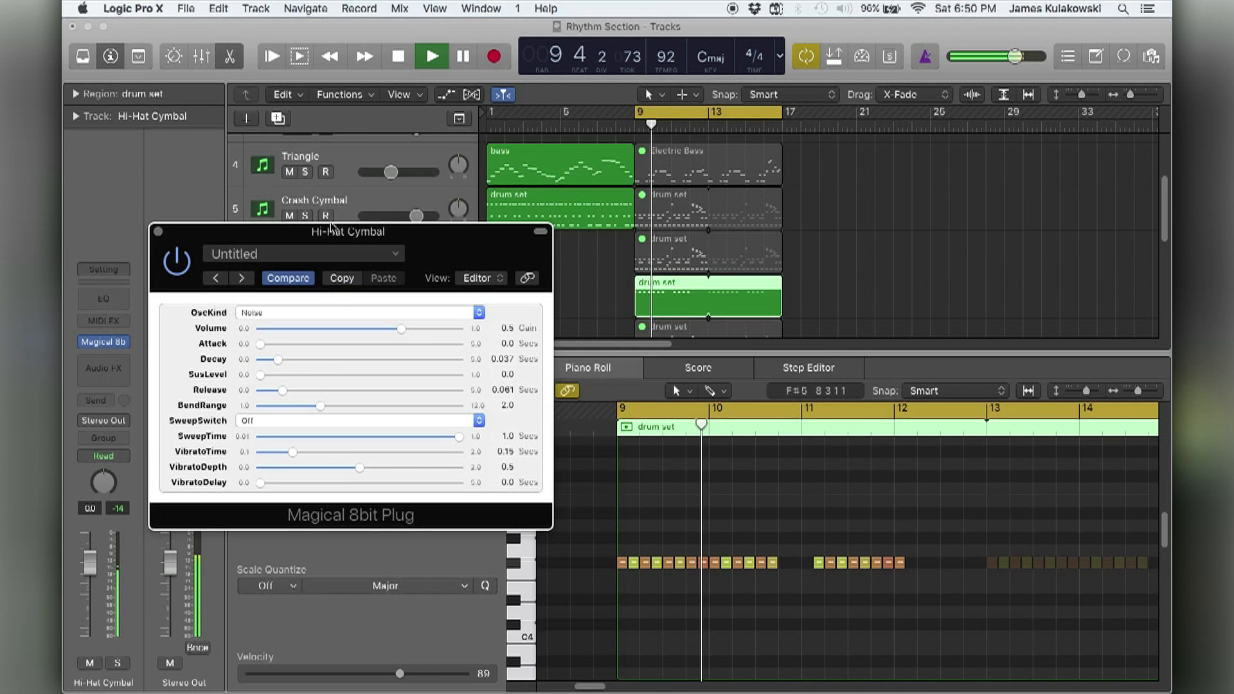
drag(278, 361, 287, 389)
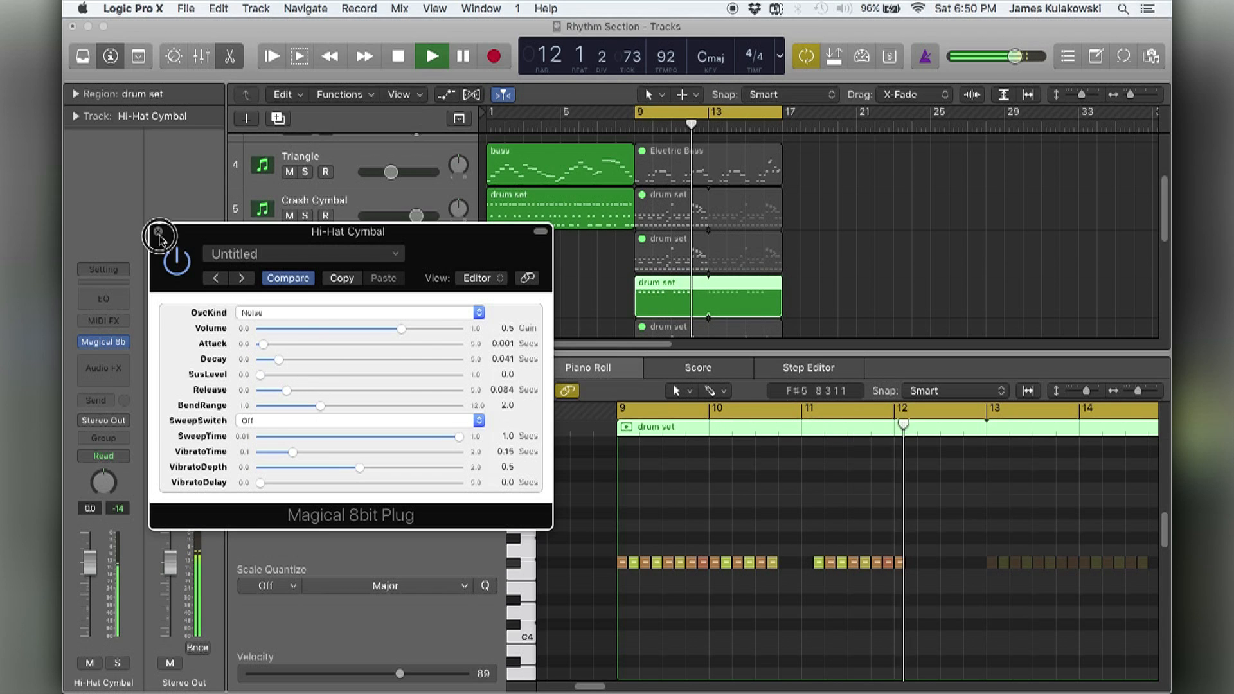
key(super+w)
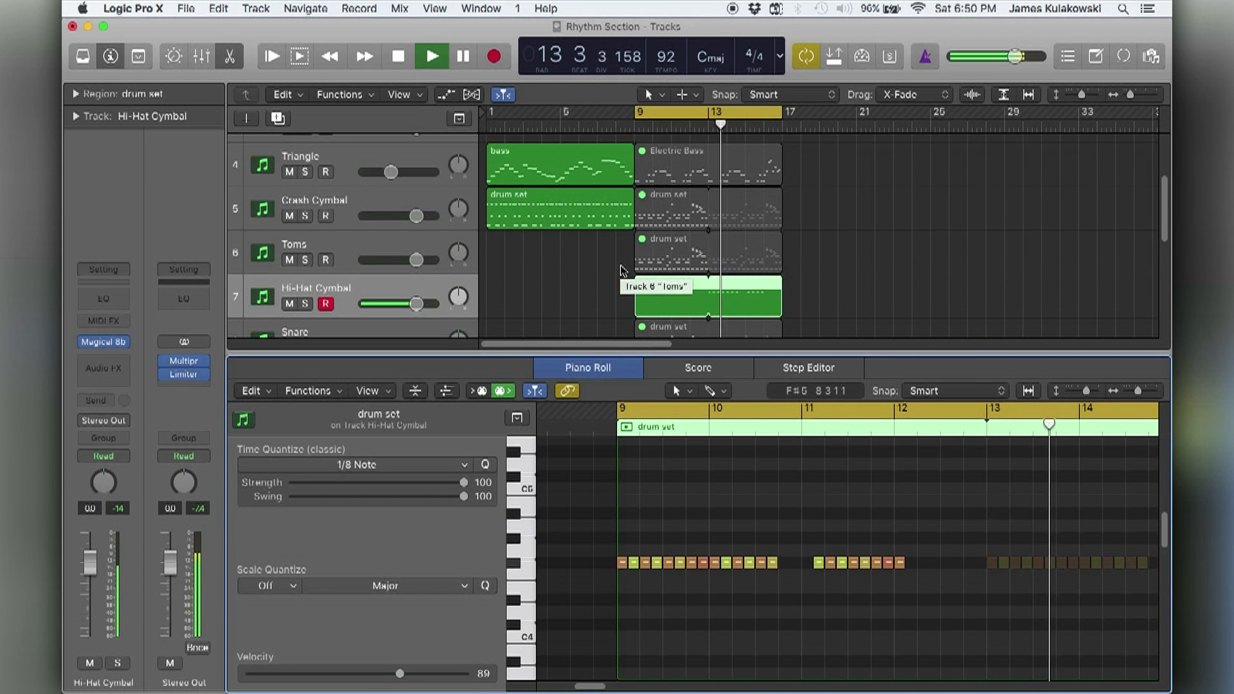
Unmute the Snare track's drum set region starting at bar 9 and show its notes in the Piano Roll.
click(581, 271)
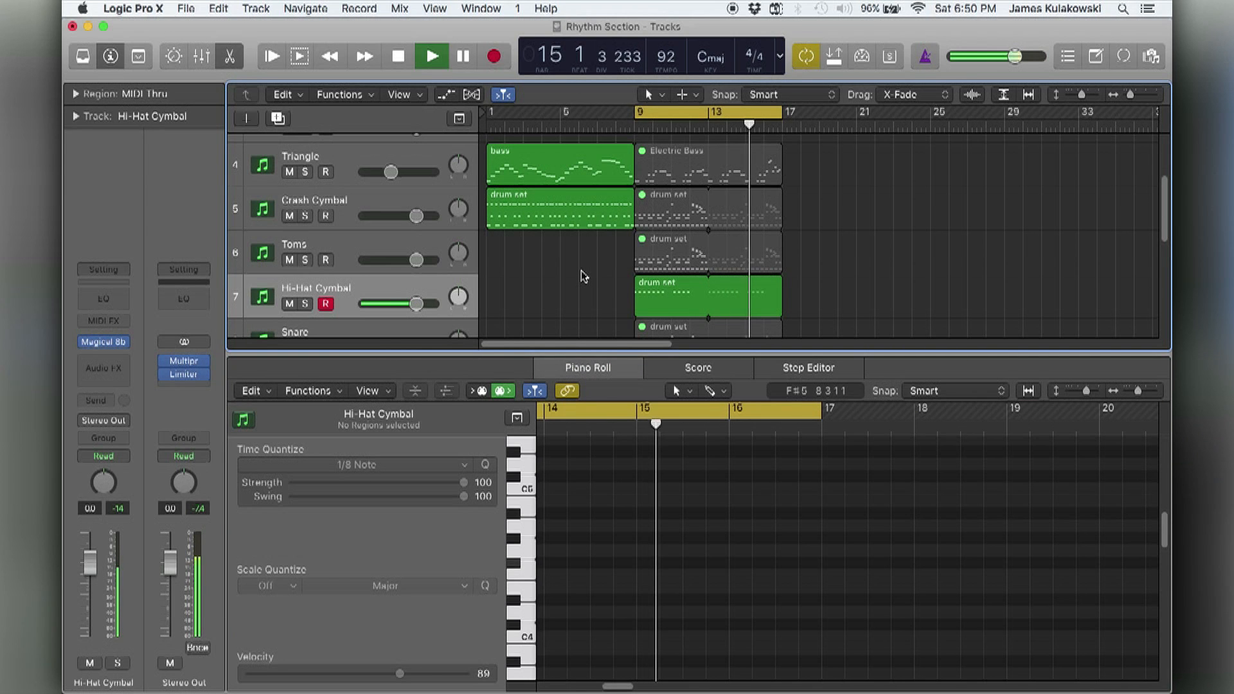
scroll(581, 277, down, 2)
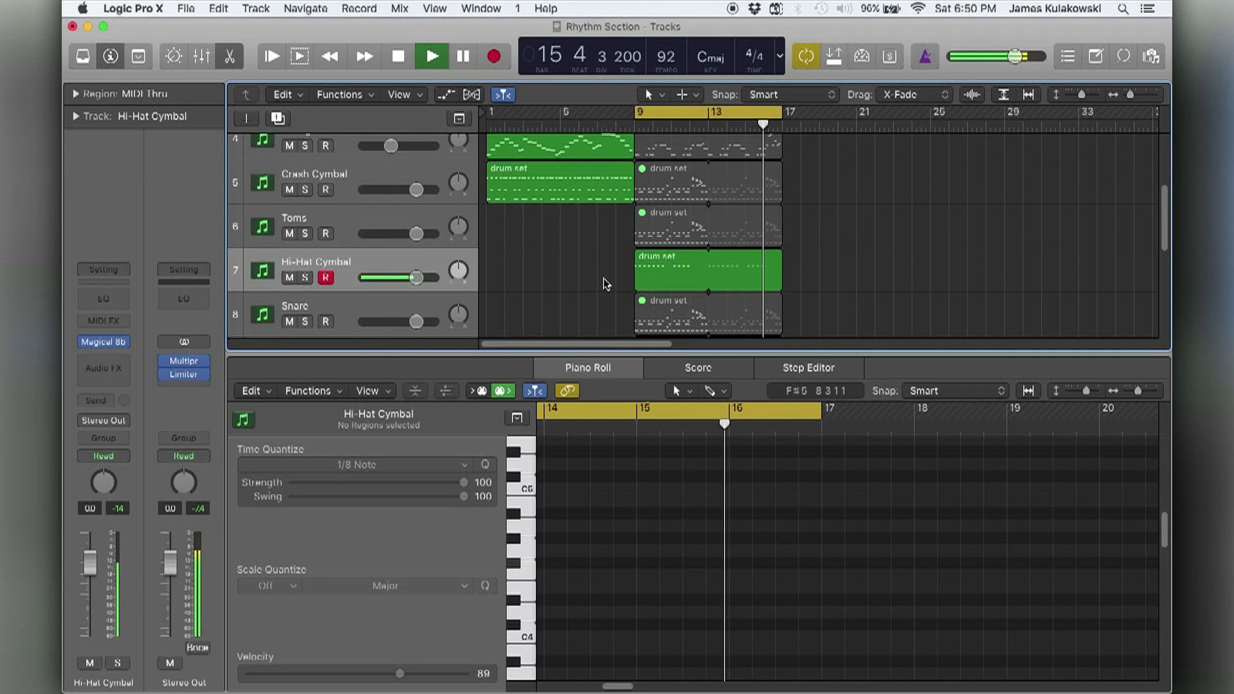
click(675, 283)
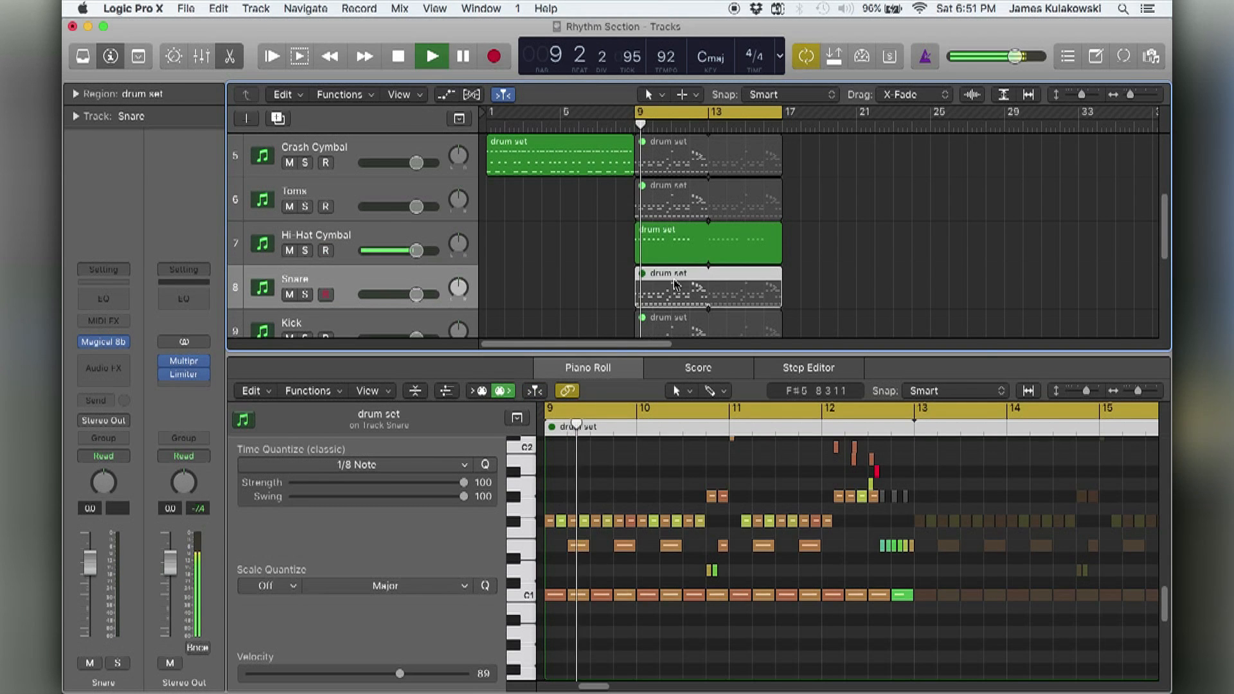
key(ctrl+m)
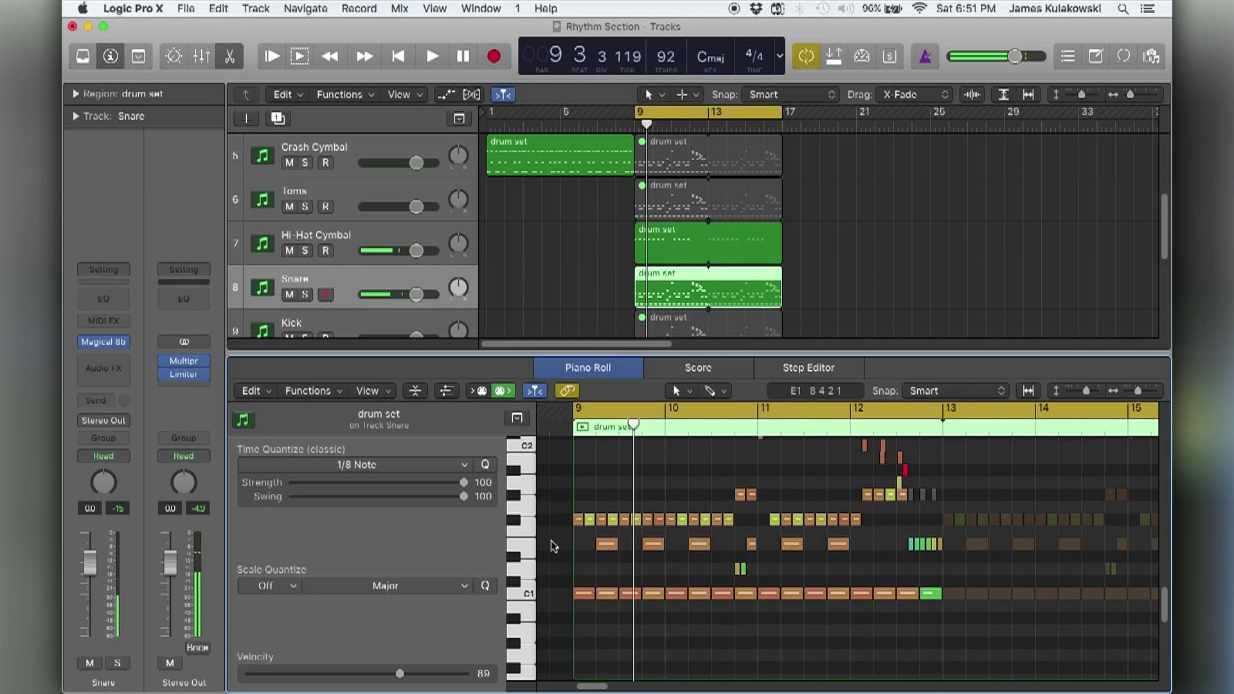
Audition the low notes and delete the C1 kick notes and all notes above E1 in the Snare region.
click(532, 552)
click(528, 571)
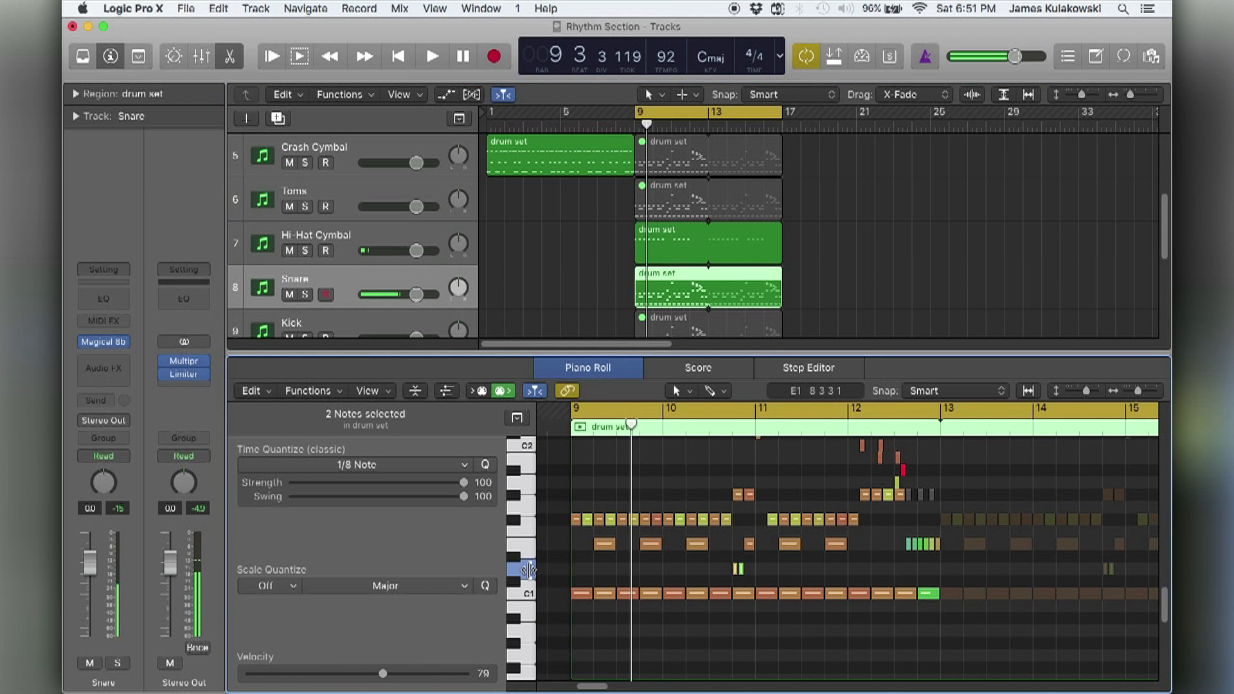
drag(557, 588, 948, 619)
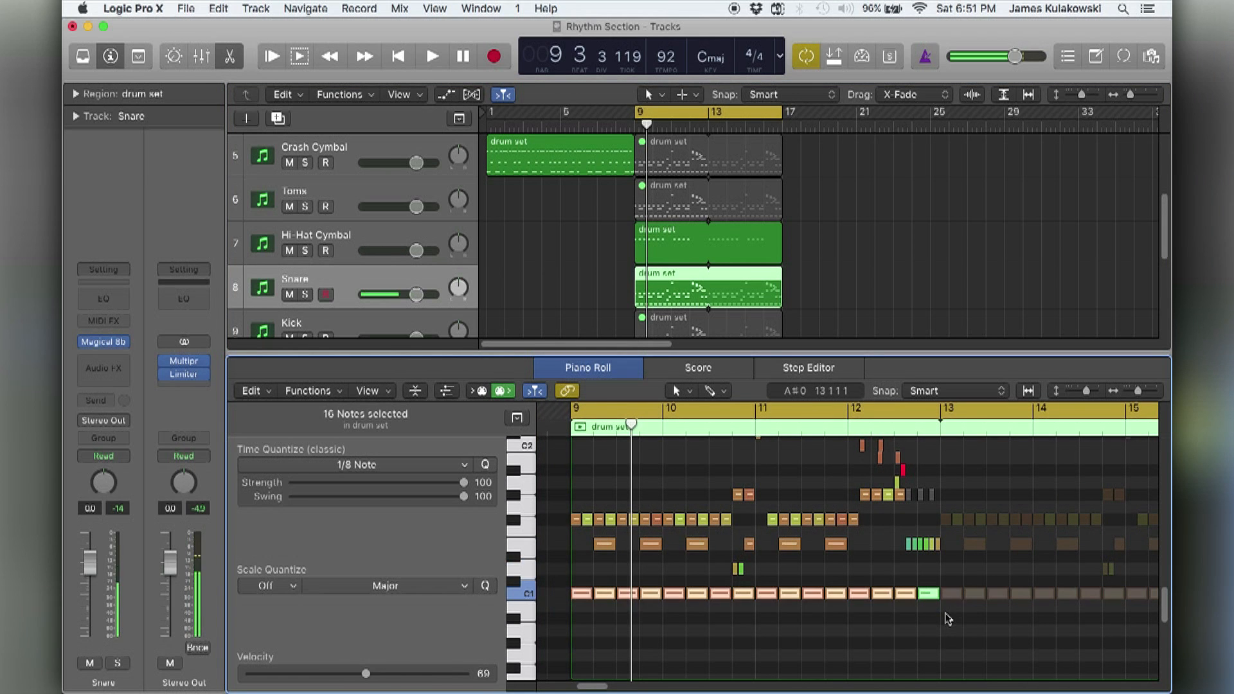
key(Delete)
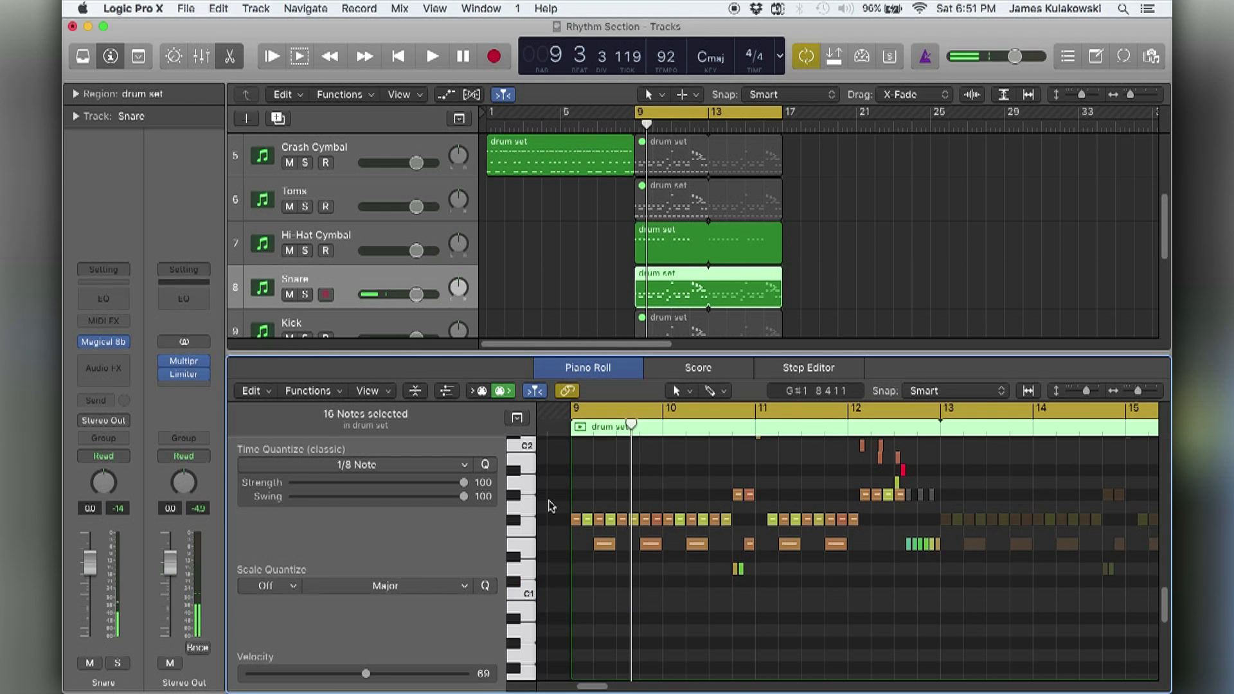
drag(548, 522, 949, 429)
key(Delete)
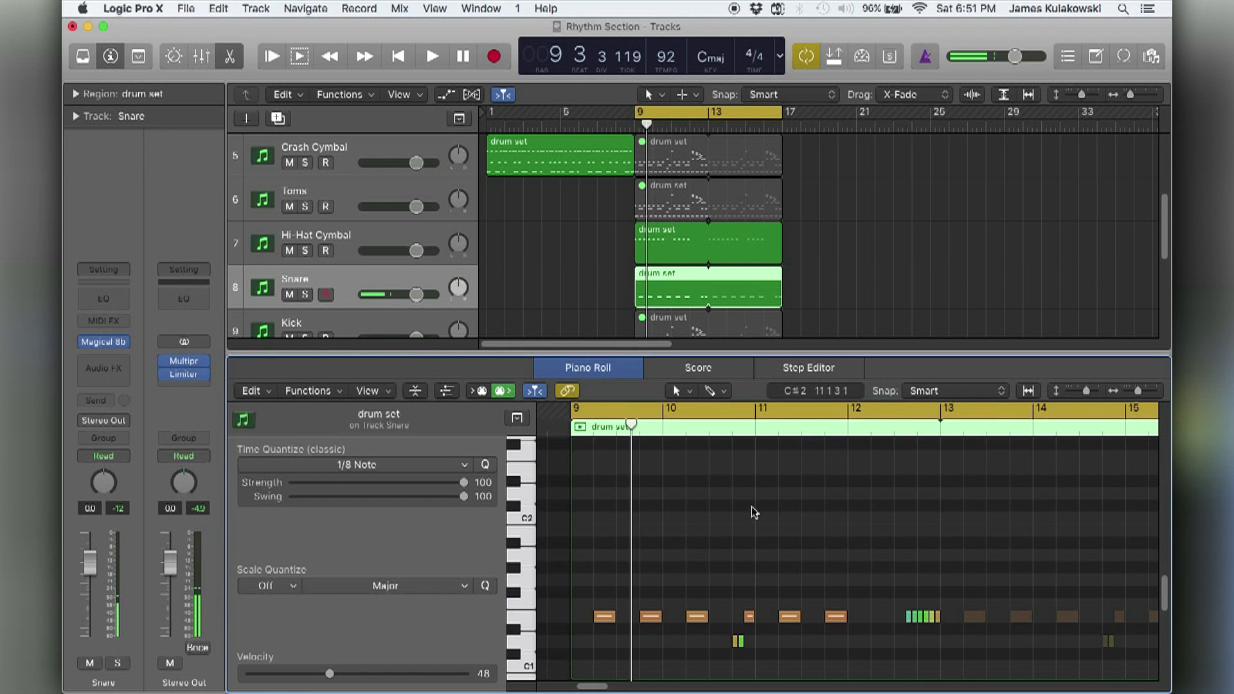
Play back the isolated snare part and transpose all its notes down two semitones.
scroll(754, 512, down, 2)
key(space)
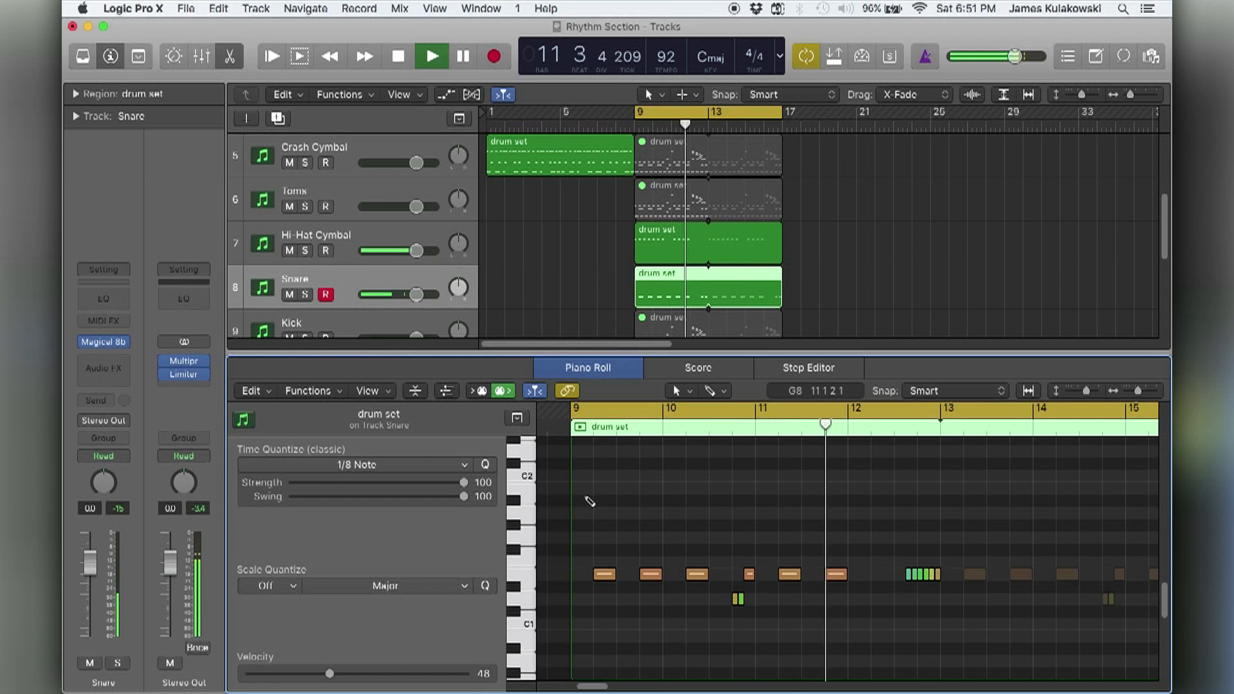
key(super+a)
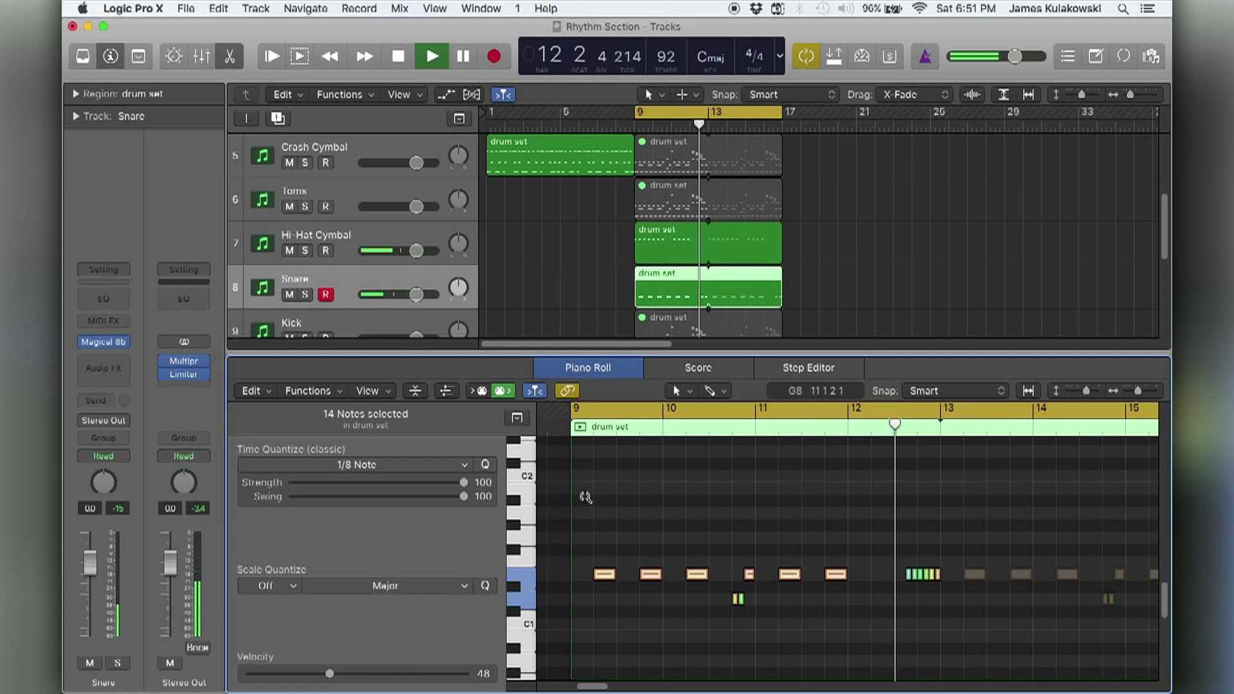
key(alt+Down)
key(alt+Down)
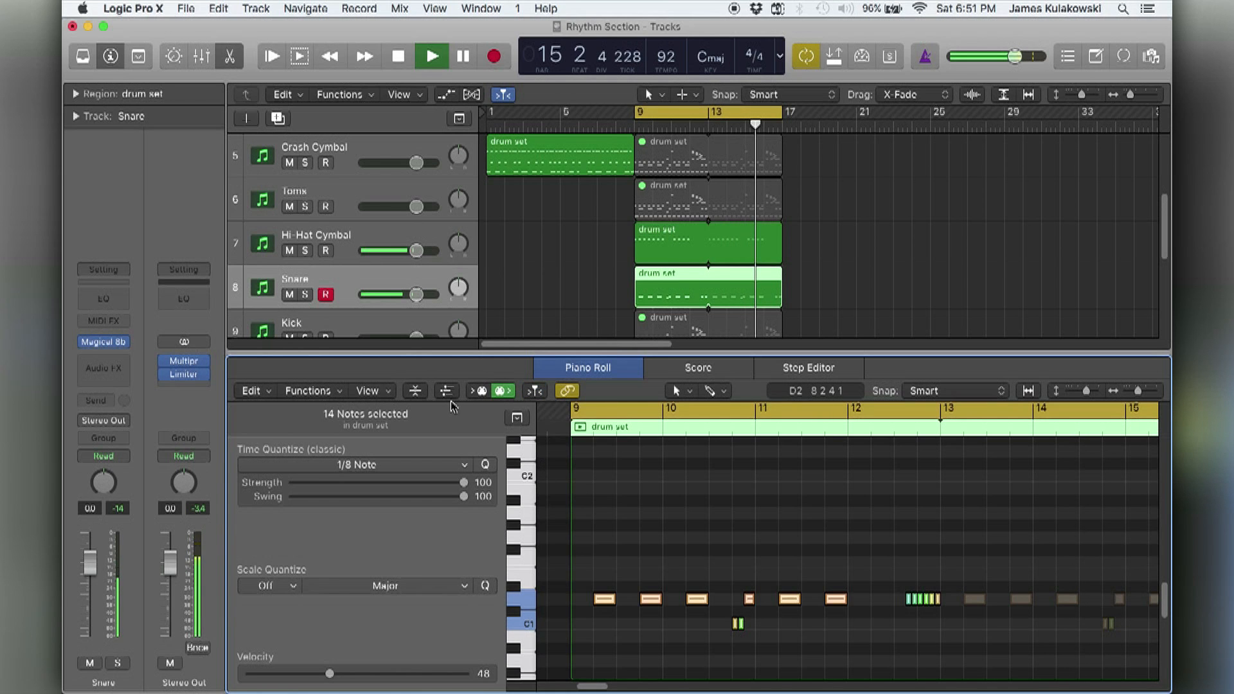
key(space)
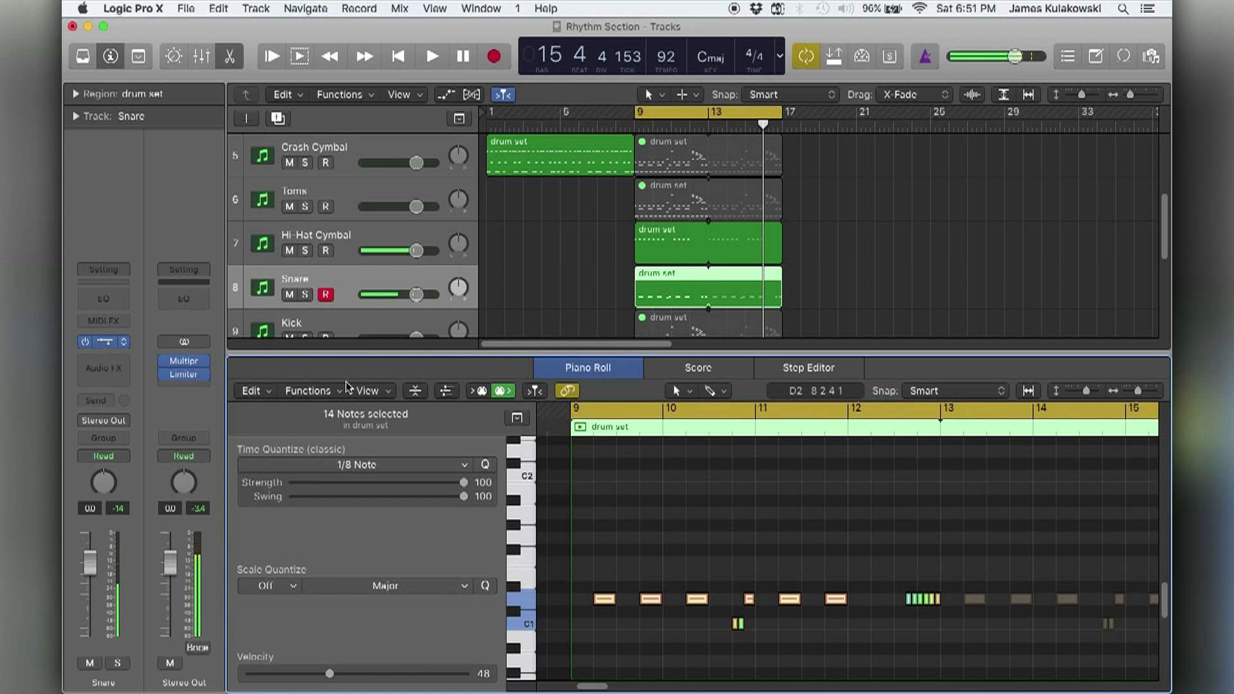
During playback, set the Snare's Magical 8bit Plug to Decay 0.101 and Release 0.101 seconds, and close the plug-in.
drag(352, 692, 359, 272)
key(space)
mouse_move(306, 402)
mouse_down()
mouse_move(317, 402)
mouse_move(312, 433)
mouse_move(322, 437)
mouse_move(311, 433)
mouse_move(316, 407)
mouse_up()
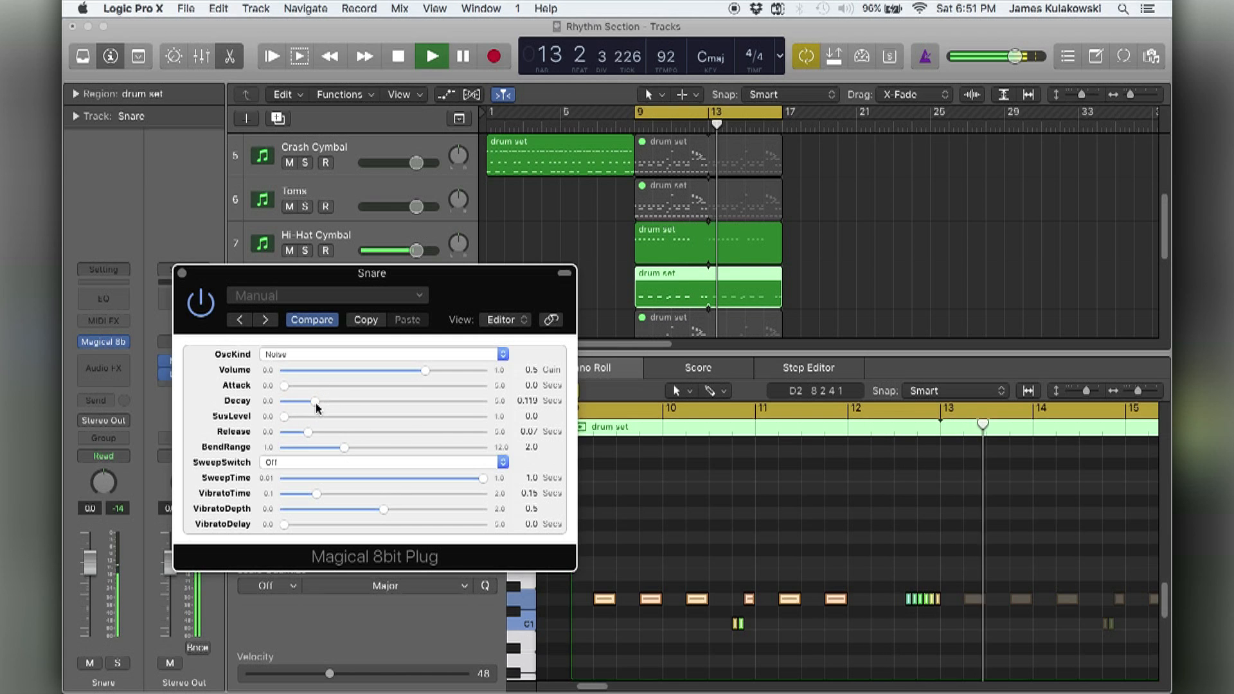
click(808, 427)
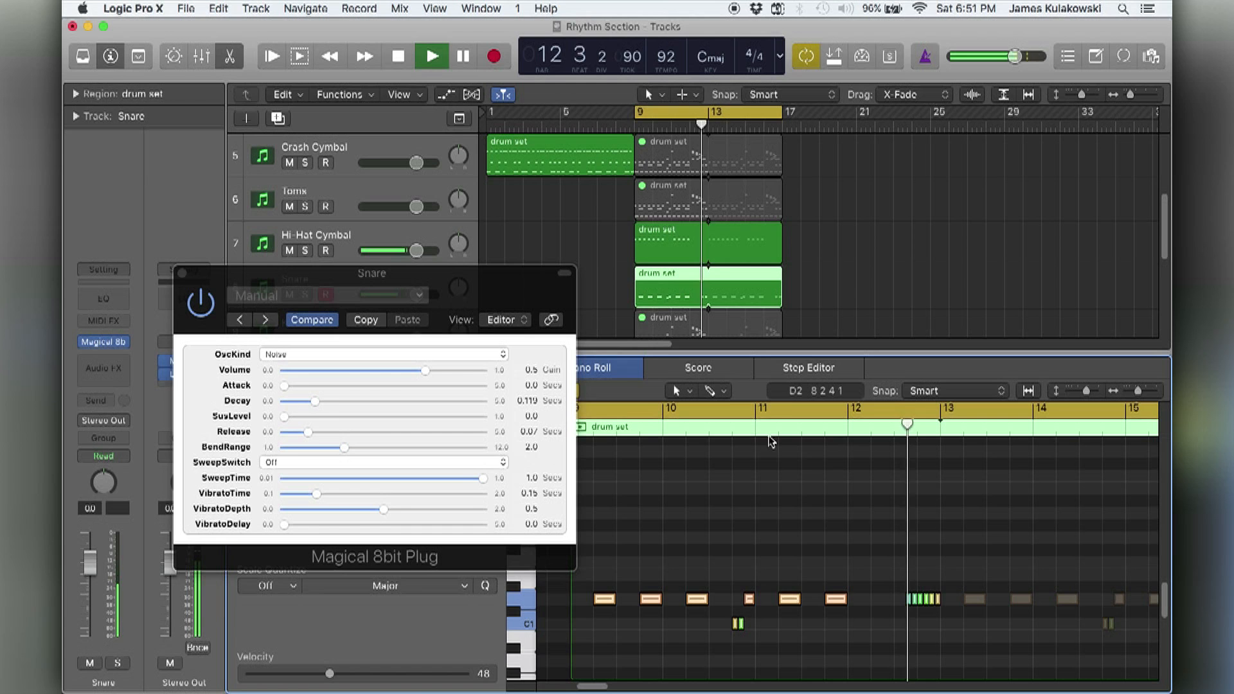
drag(309, 431, 322, 435)
click(898, 427)
drag(316, 405, 312, 402)
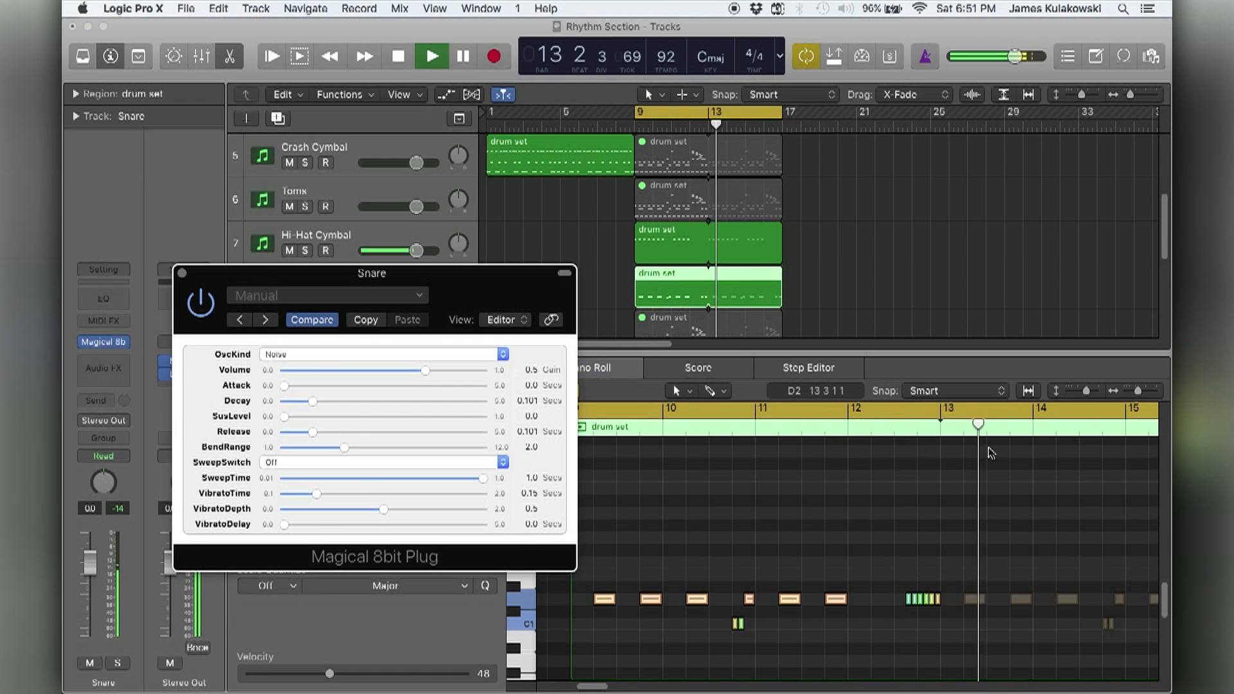
click(898, 426)
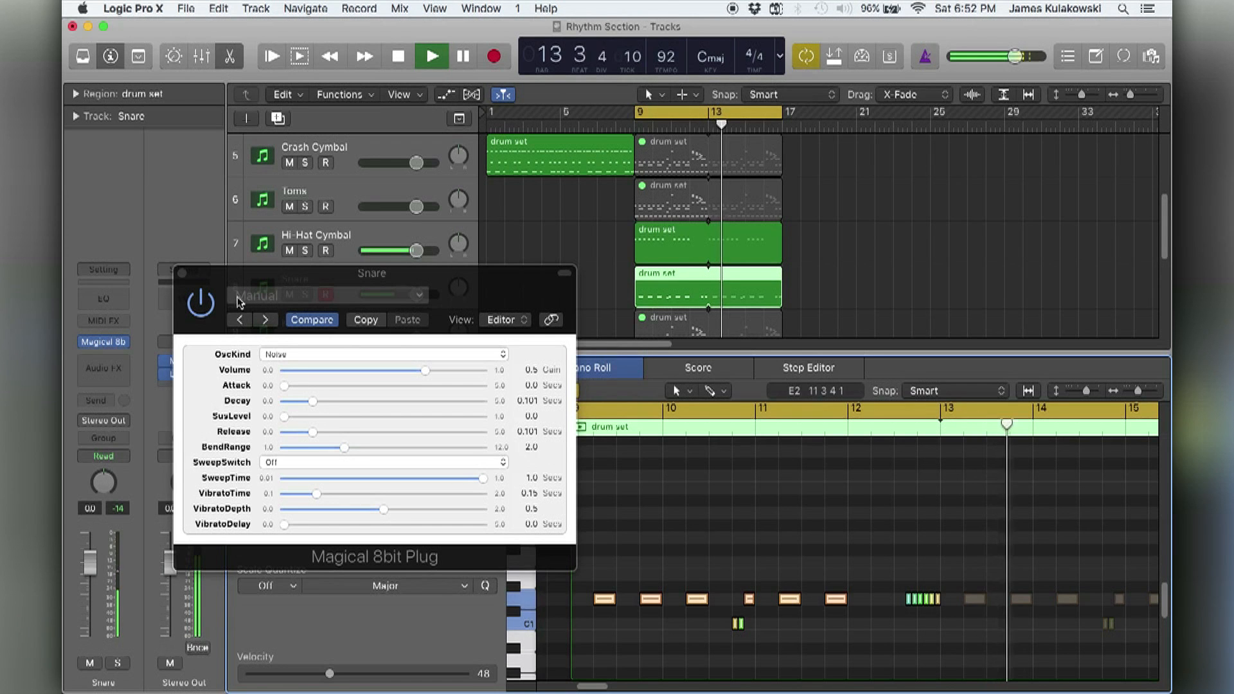
click(183, 277)
Stop playback and unmute the Kick track's drum set region starting at bar 9.
click(582, 286)
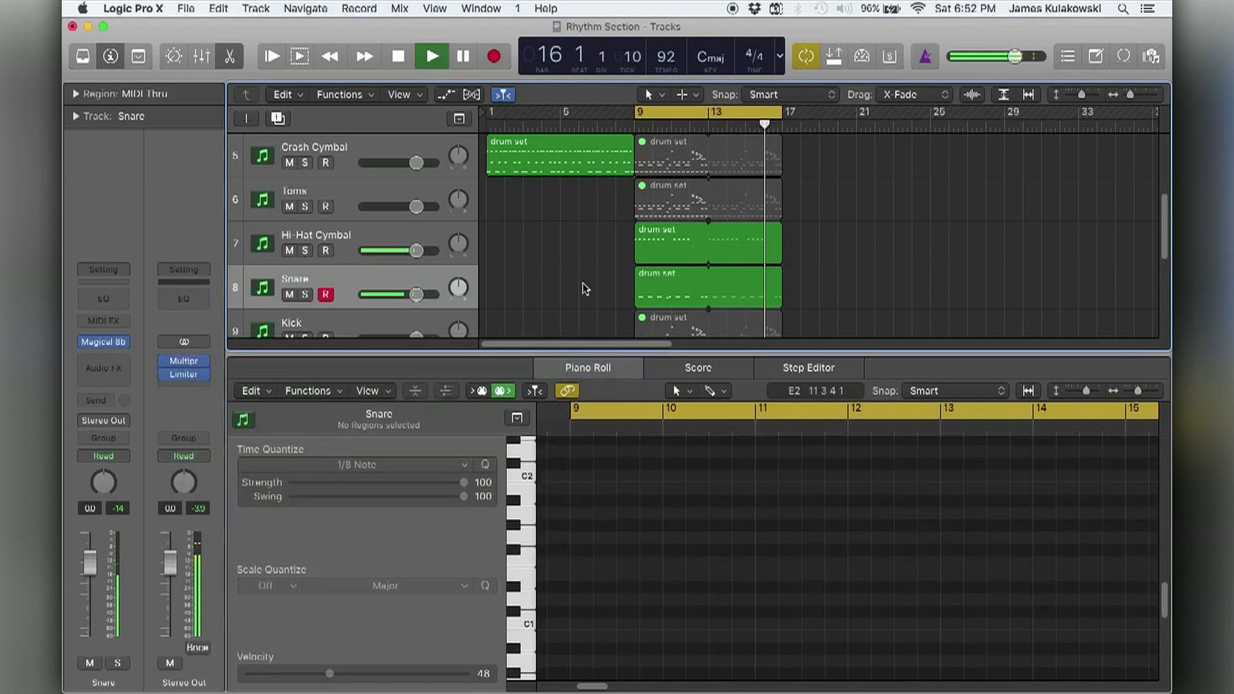
scroll(585, 290, down, 1)
key(space)
click(636, 286)
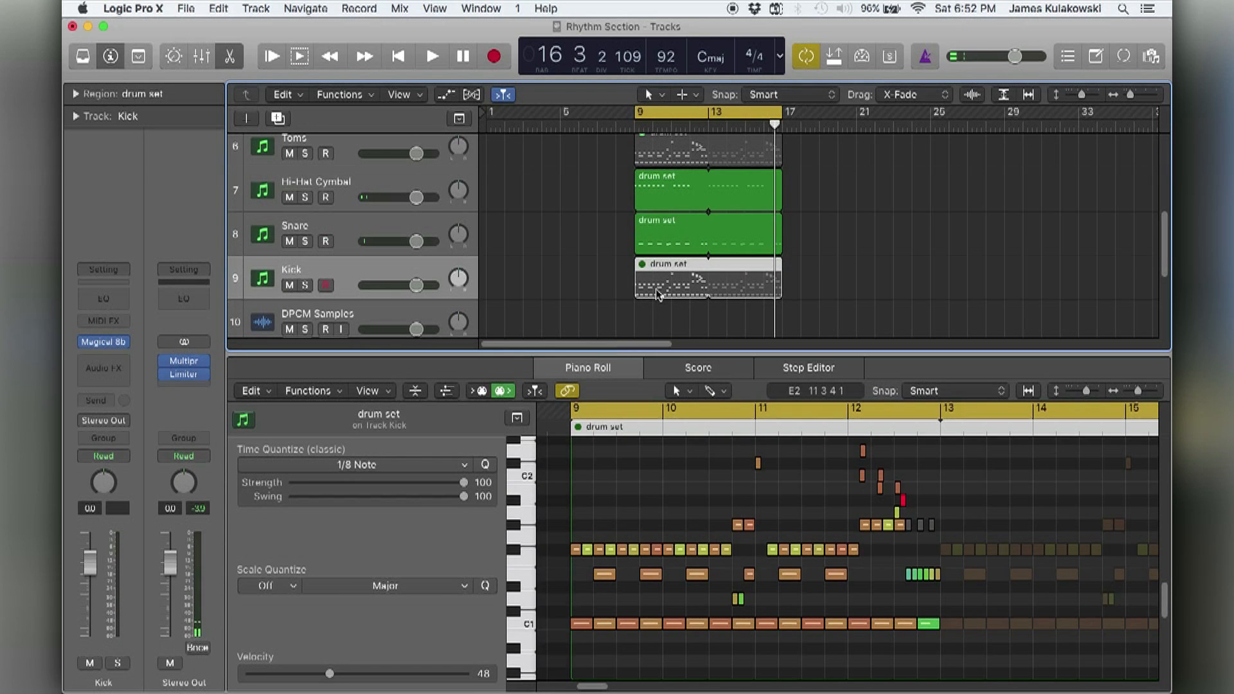
key(ctrl+m)
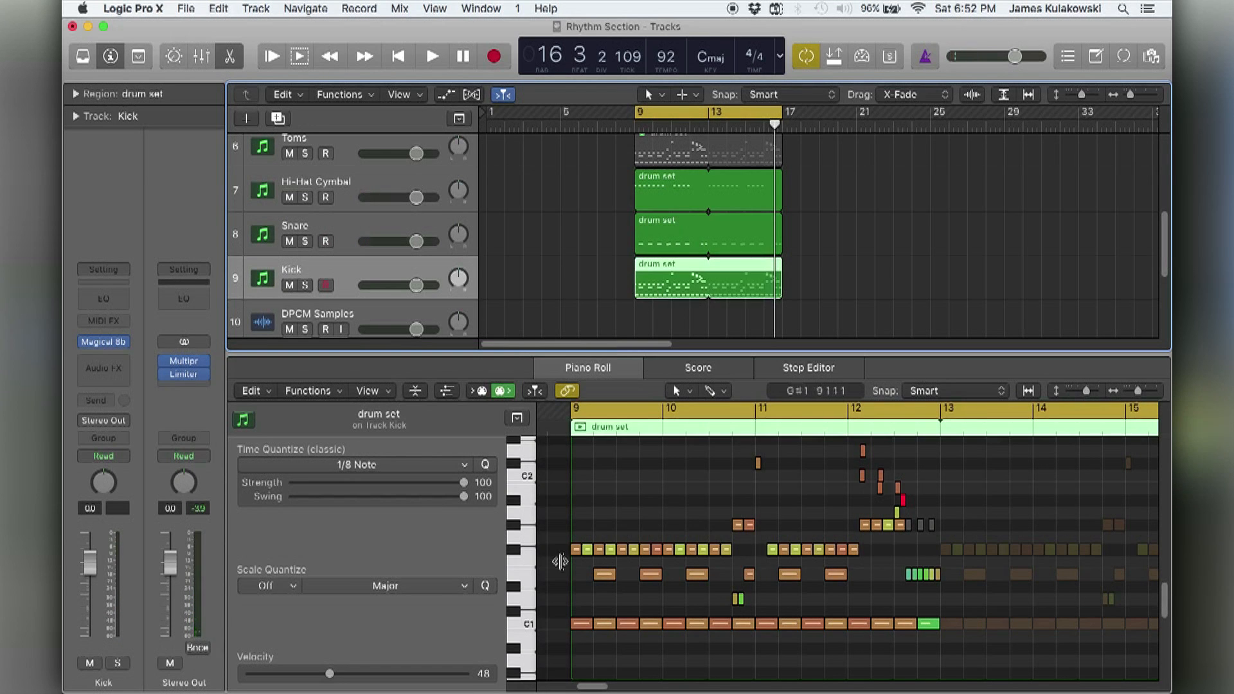
Audition the C1 kick notes and delete all notes above them in the Kick region.
click(527, 622)
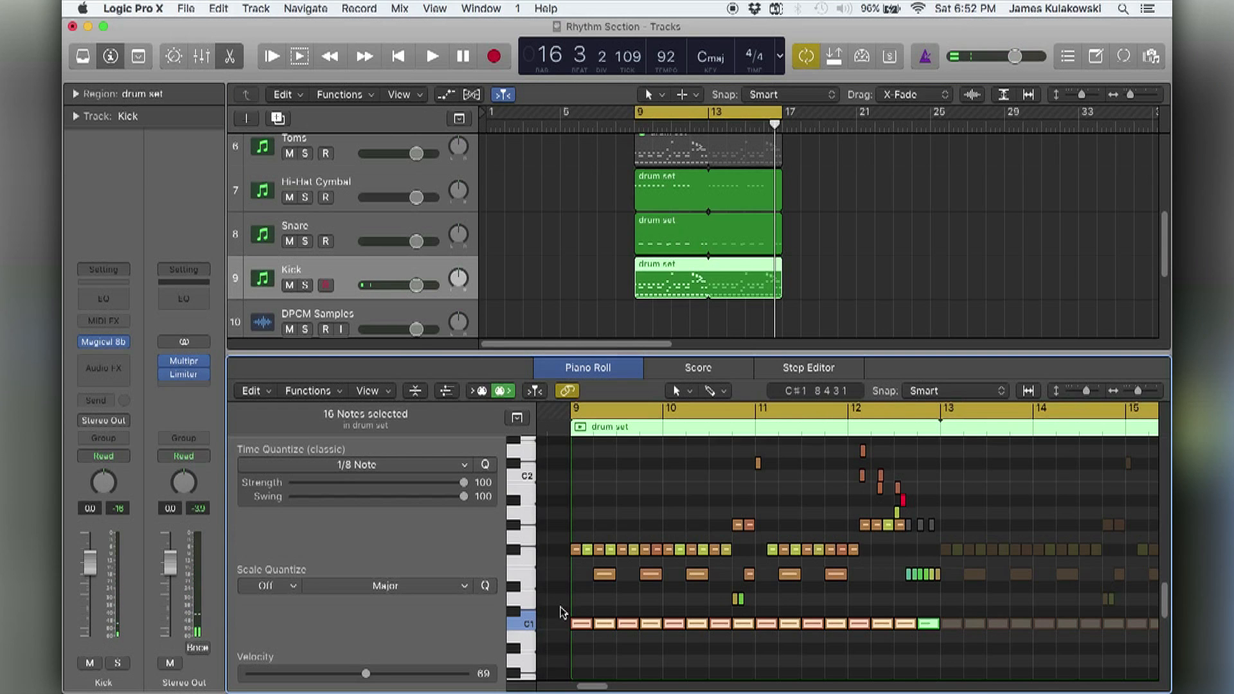
drag(559, 609, 967, 424)
key(Delete)
scroll(559, 530, down, 3)
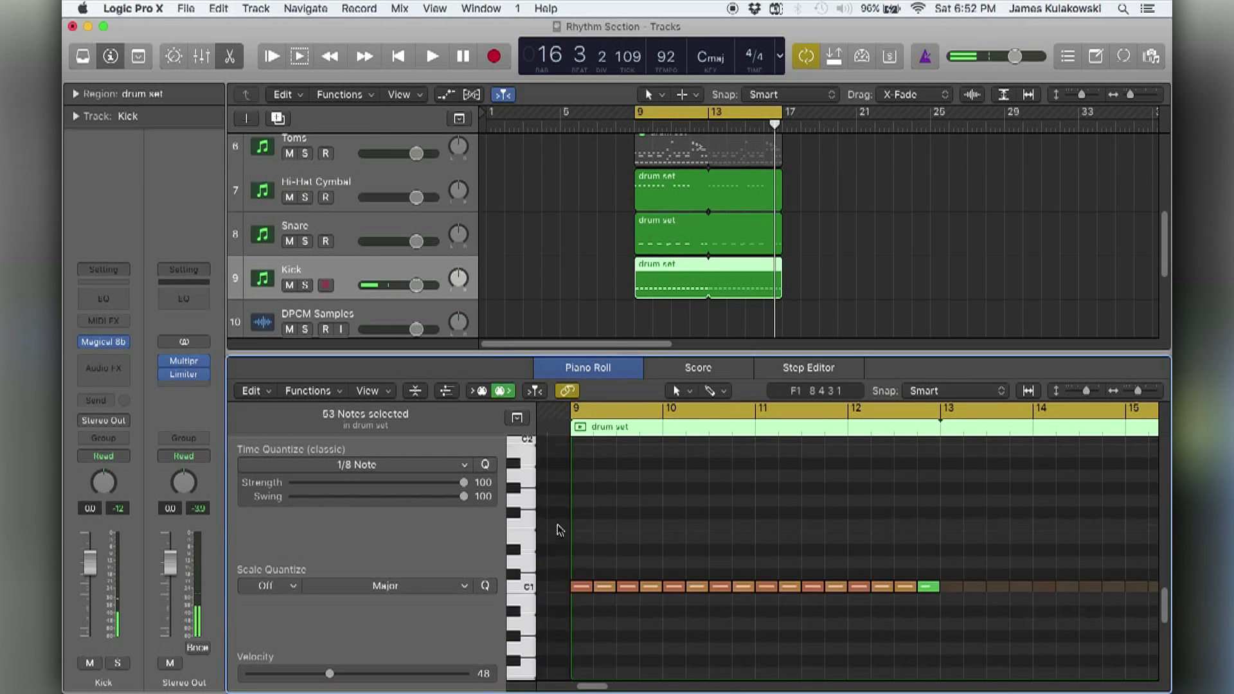
Transpose all kick notes down two octaves to C-1 and play back the result.
key(super+a)
key(alt+shift+Down)
scroll(592, 564, down, 5)
click(593, 564)
key(space)
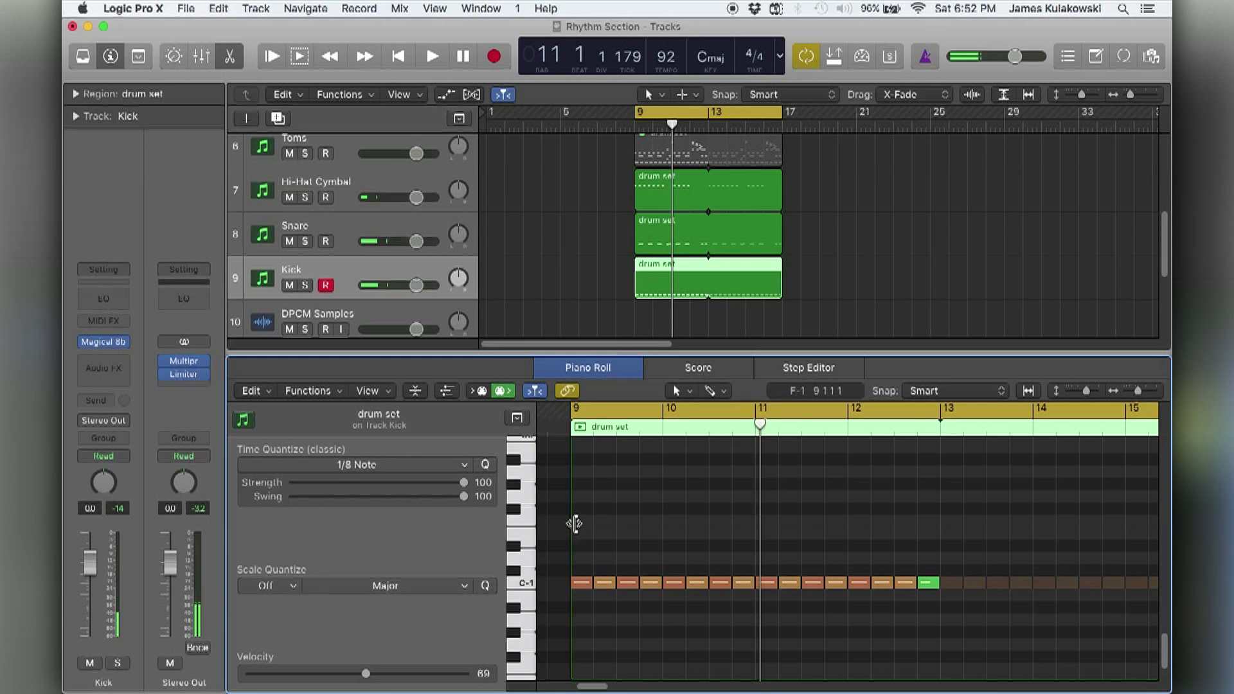
scroll(574, 524, up, 1)
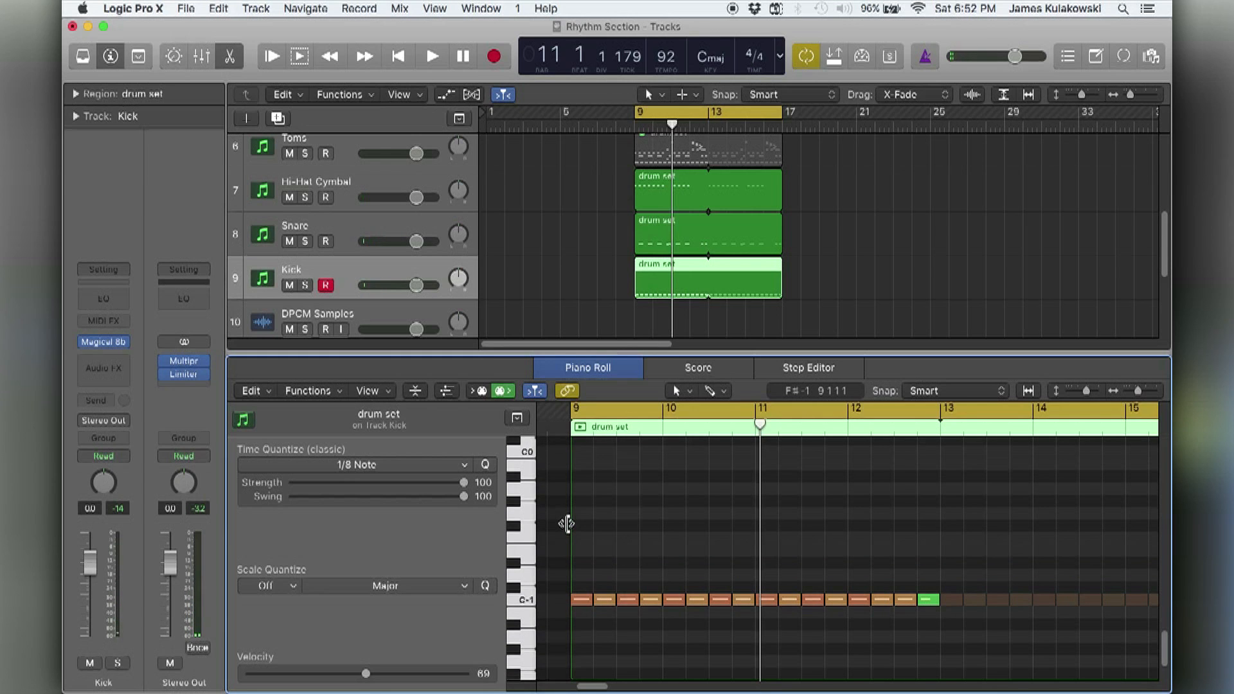
Open the Kick's Magical 8bit Plug, set OscKind to Triangle and play back the drums.
click(98, 344)
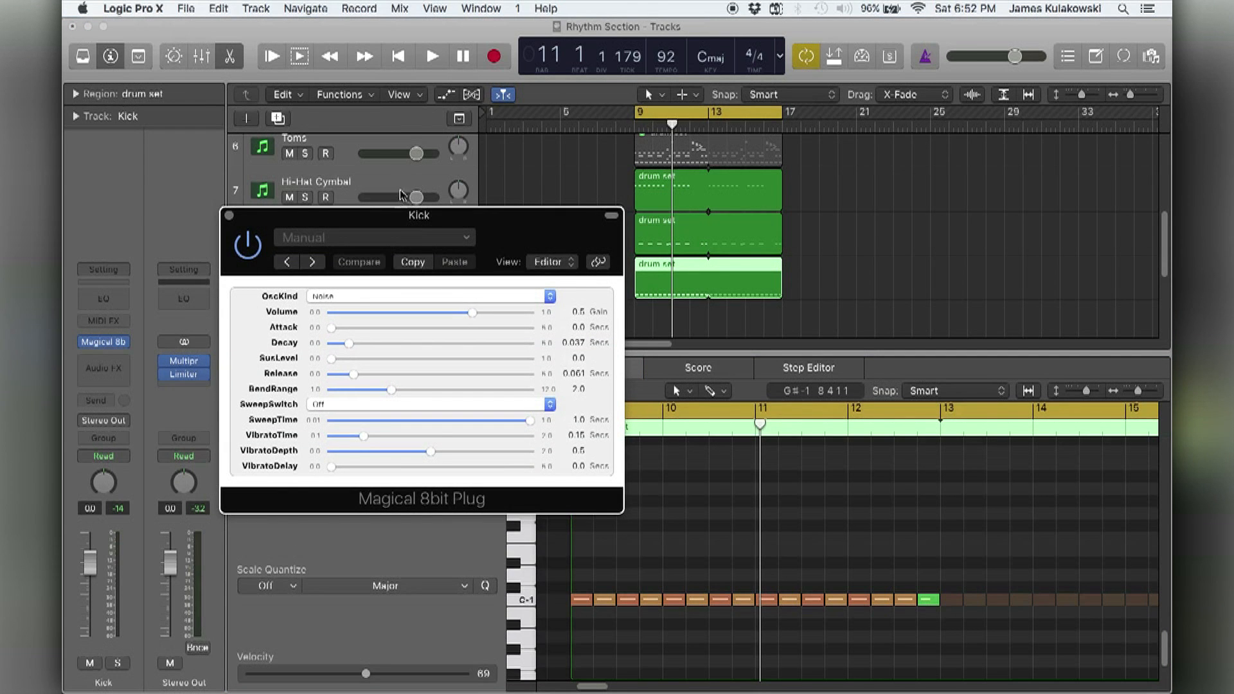
click(347, 295)
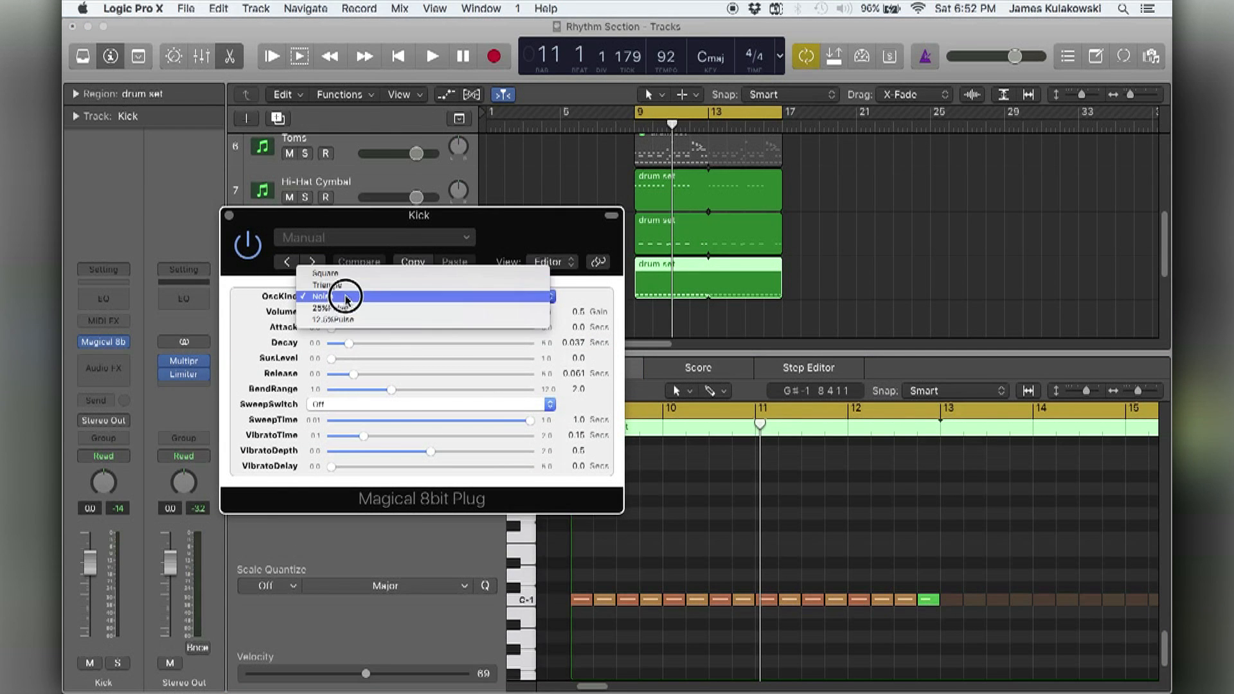
click(379, 315)
click(667, 497)
key(space)
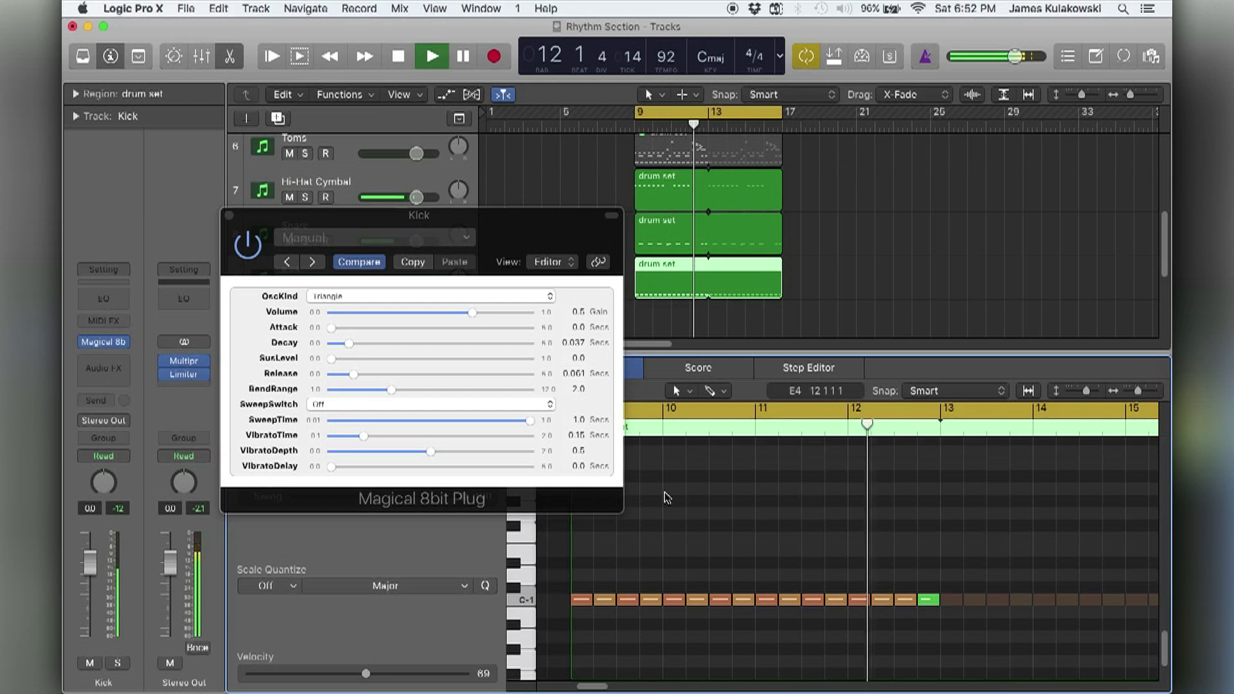
Transpose all kick notes up three octaves to C2 and play back the drums.
key(space)
key(super+a)
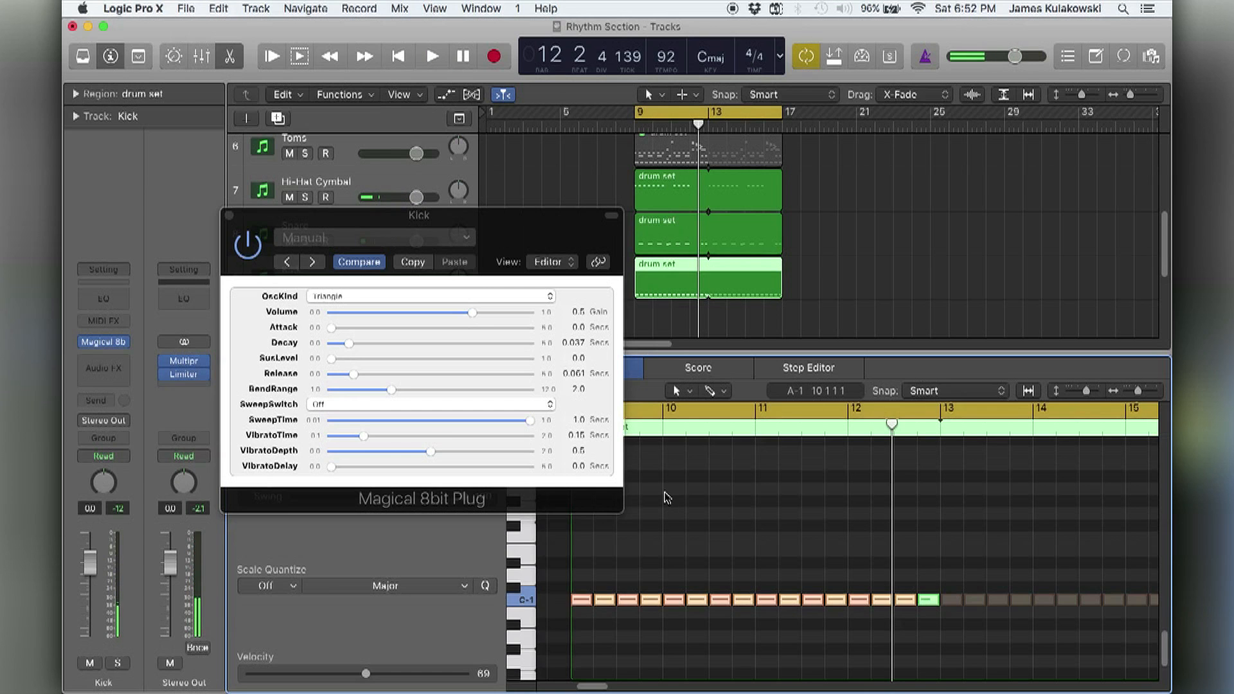
click(664, 495)
key(super+a)
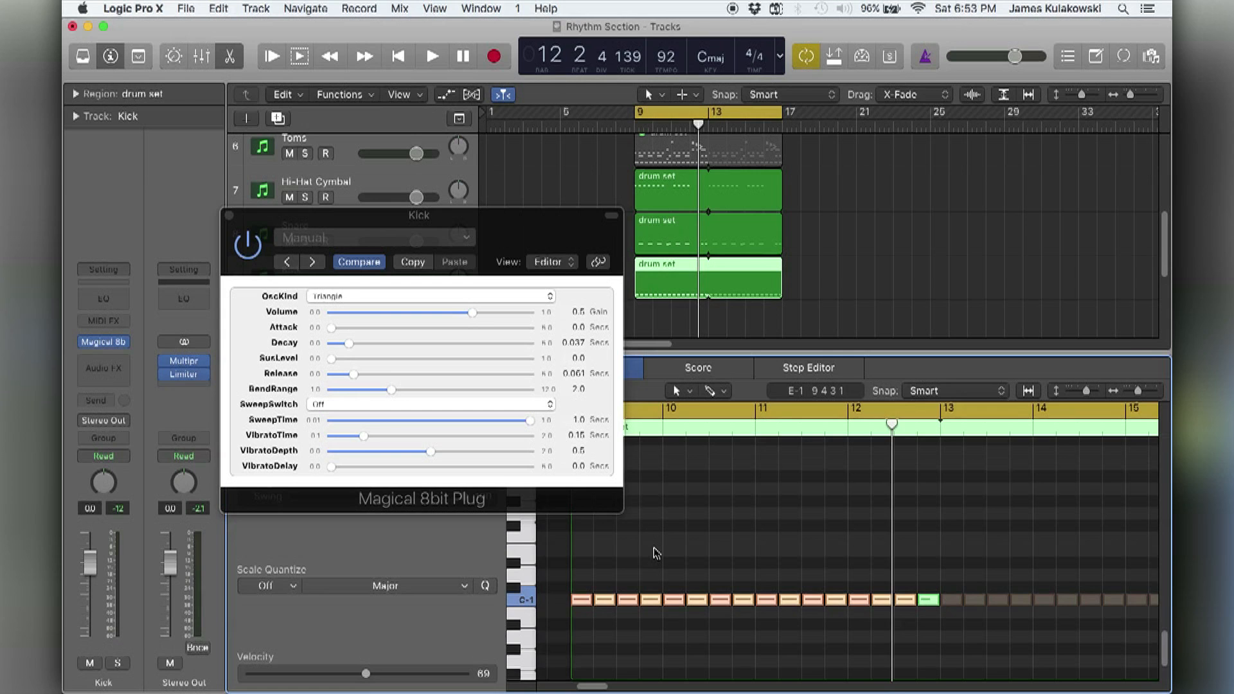
key(alt+shift+Up)
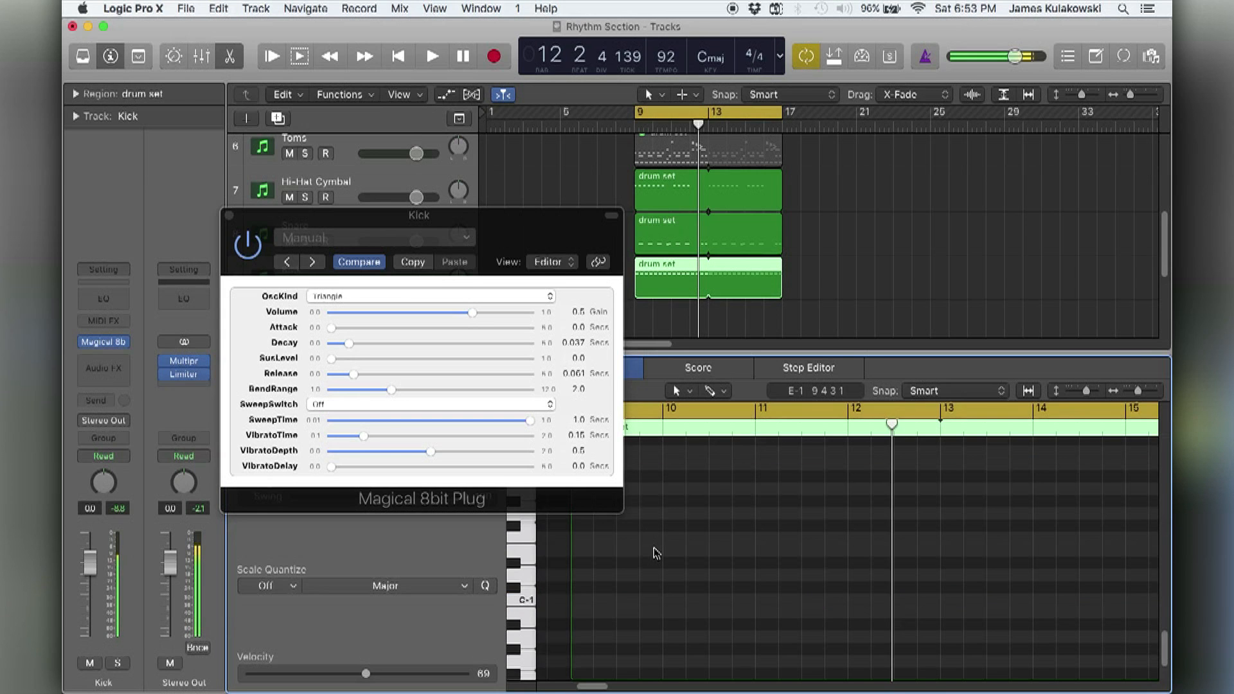
key(space)
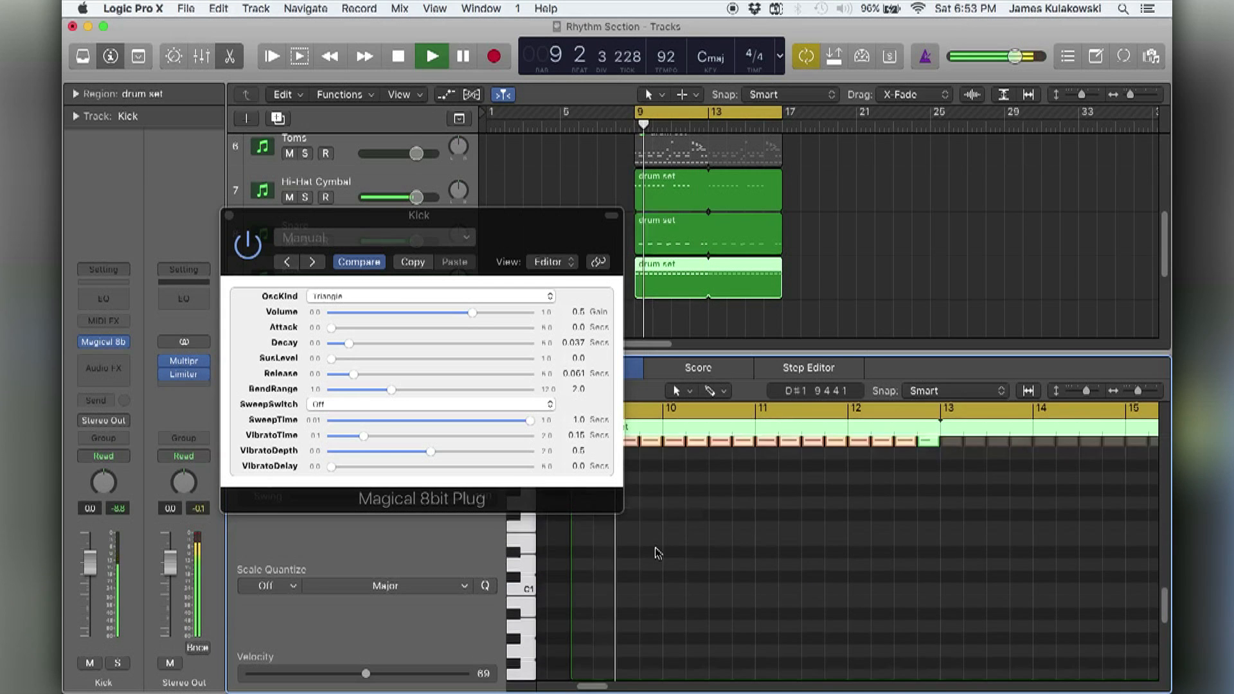
scroll(657, 553, up, 2)
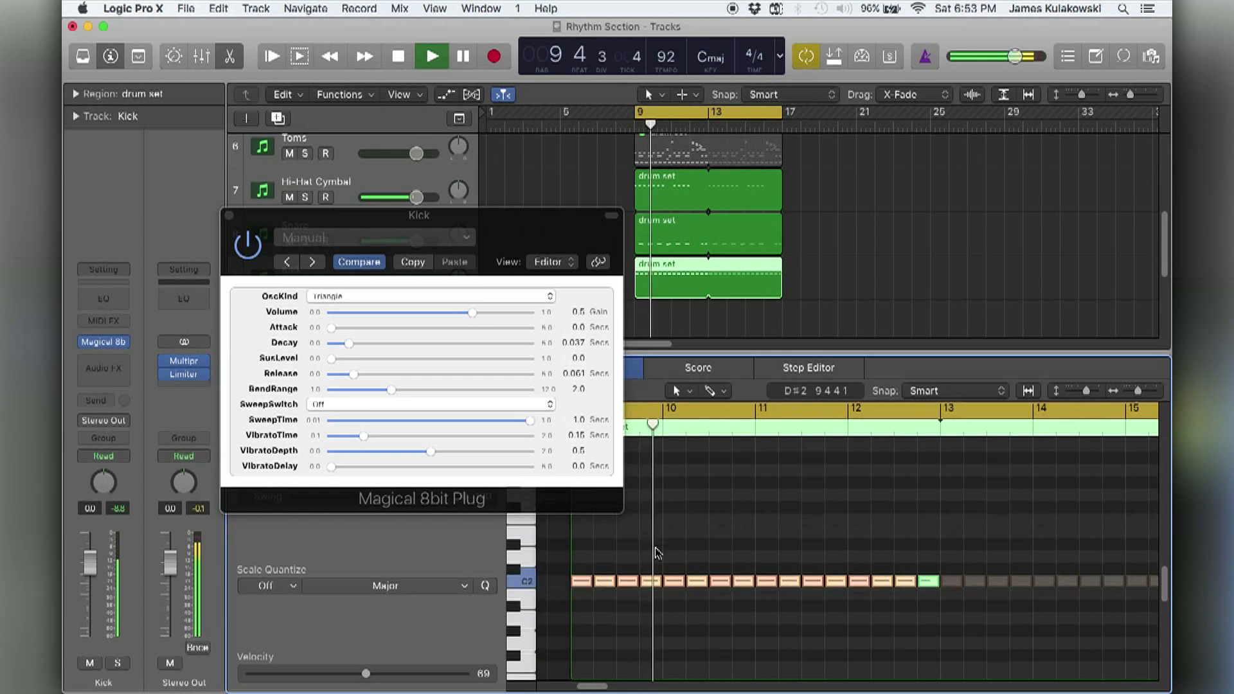
During playback, set the Kick's SweepSwitch to Negative, SweepTime to 0.025 seconds and Decay to 0.051 seconds.
click(359, 405)
click(358, 418)
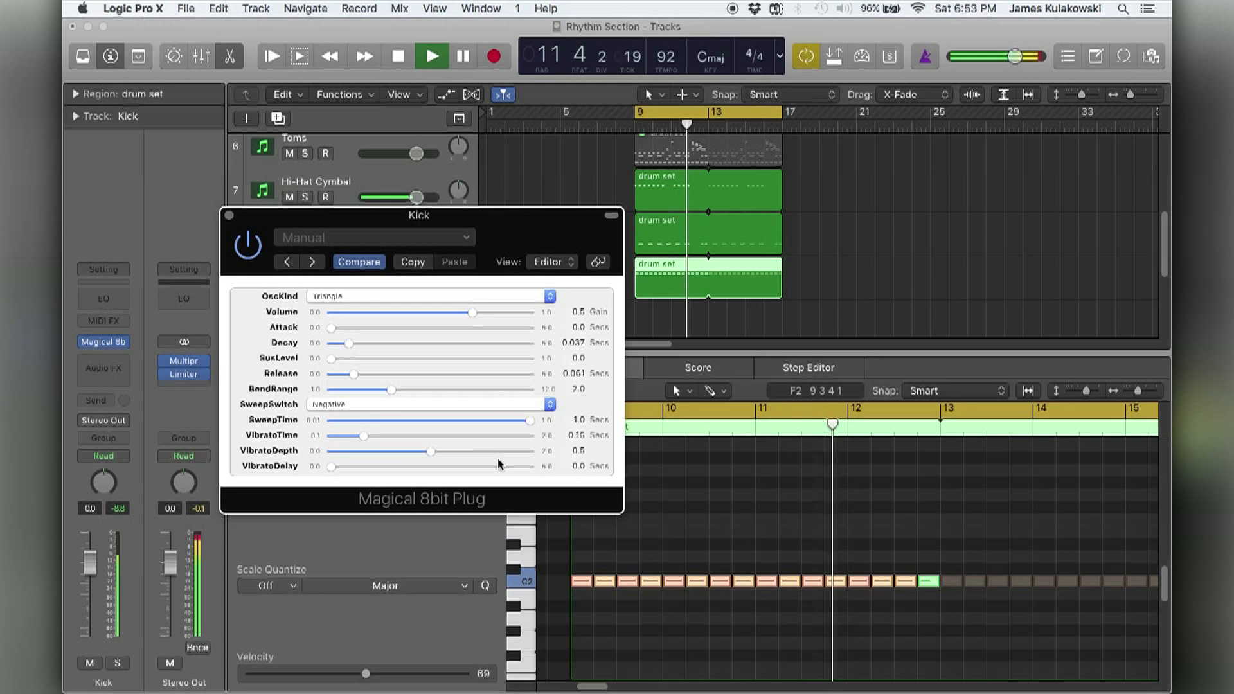
drag(353, 344, 450, 348)
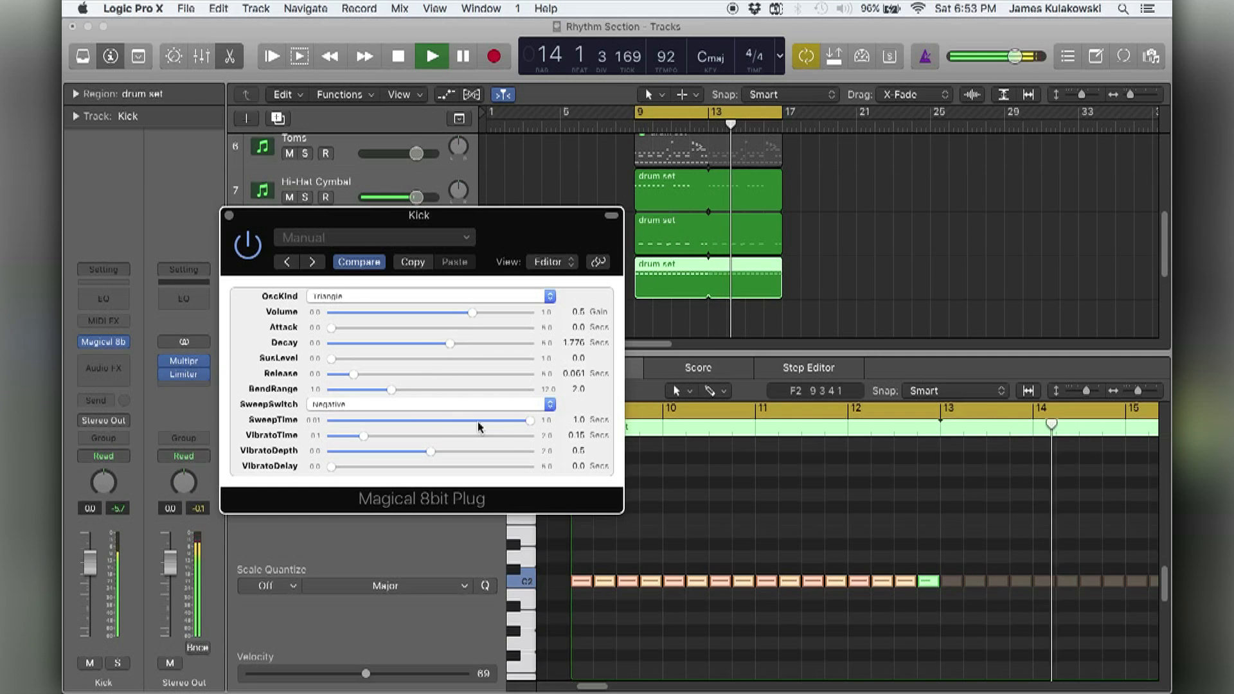
drag(529, 421, 355, 427)
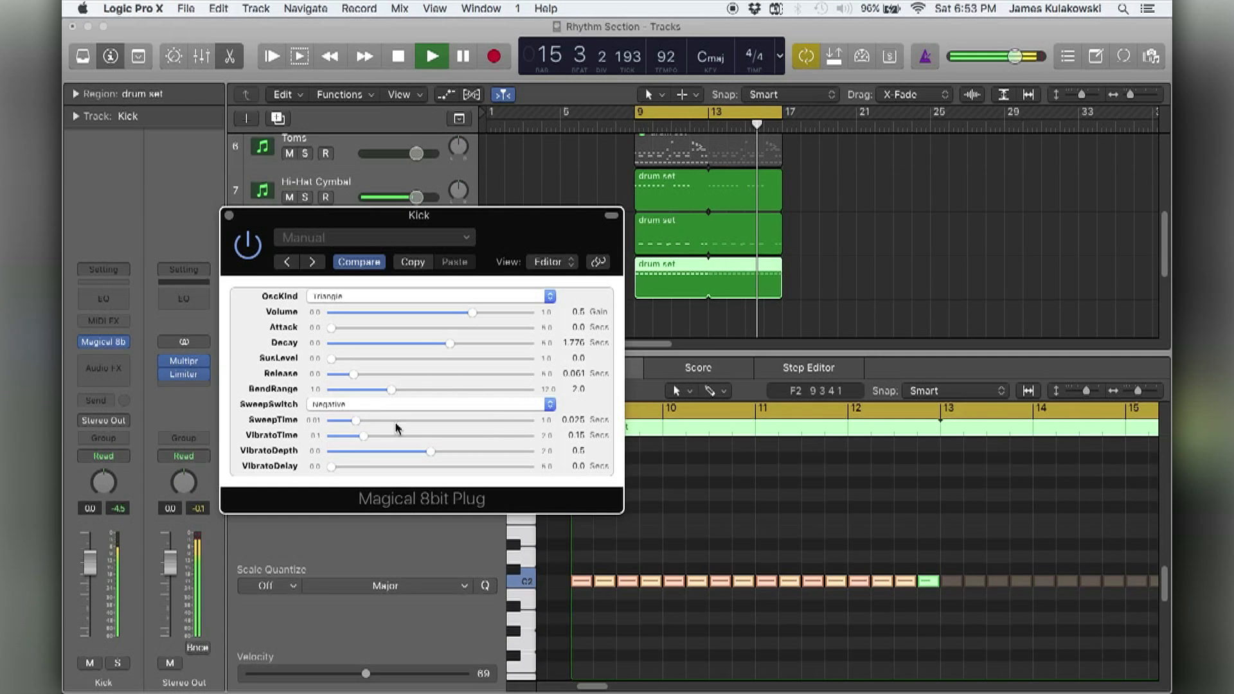
drag(450, 343, 355, 354)
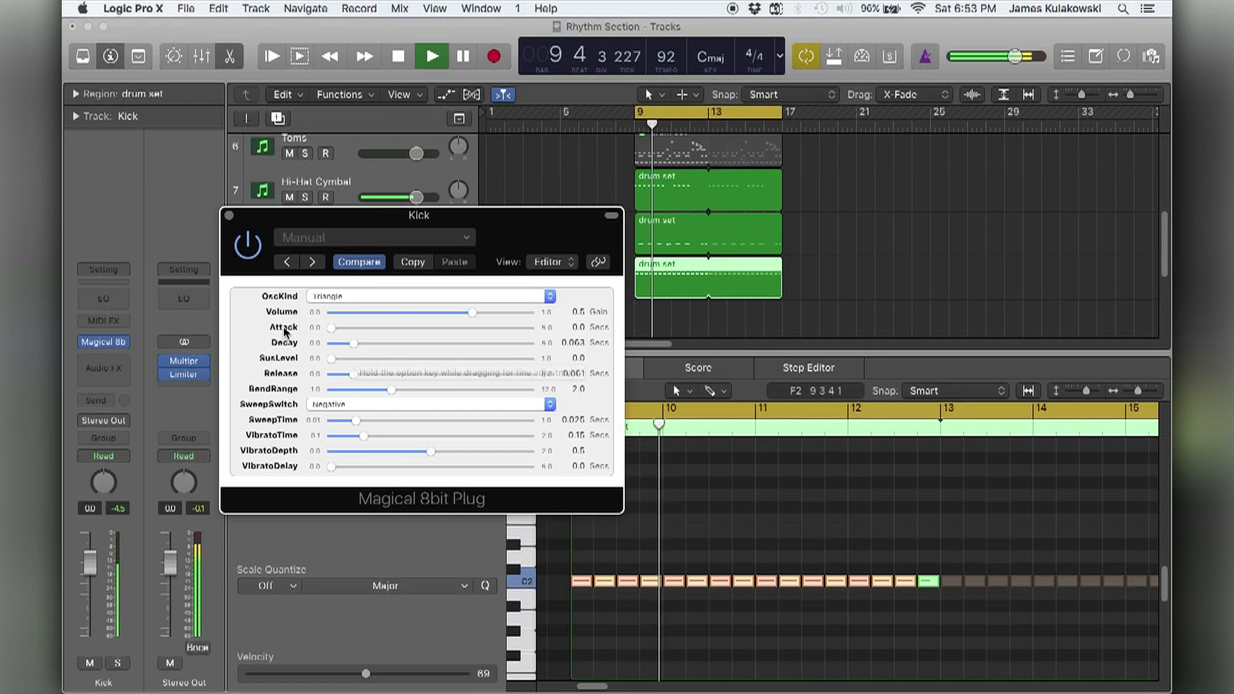
drag(353, 344, 352, 344)
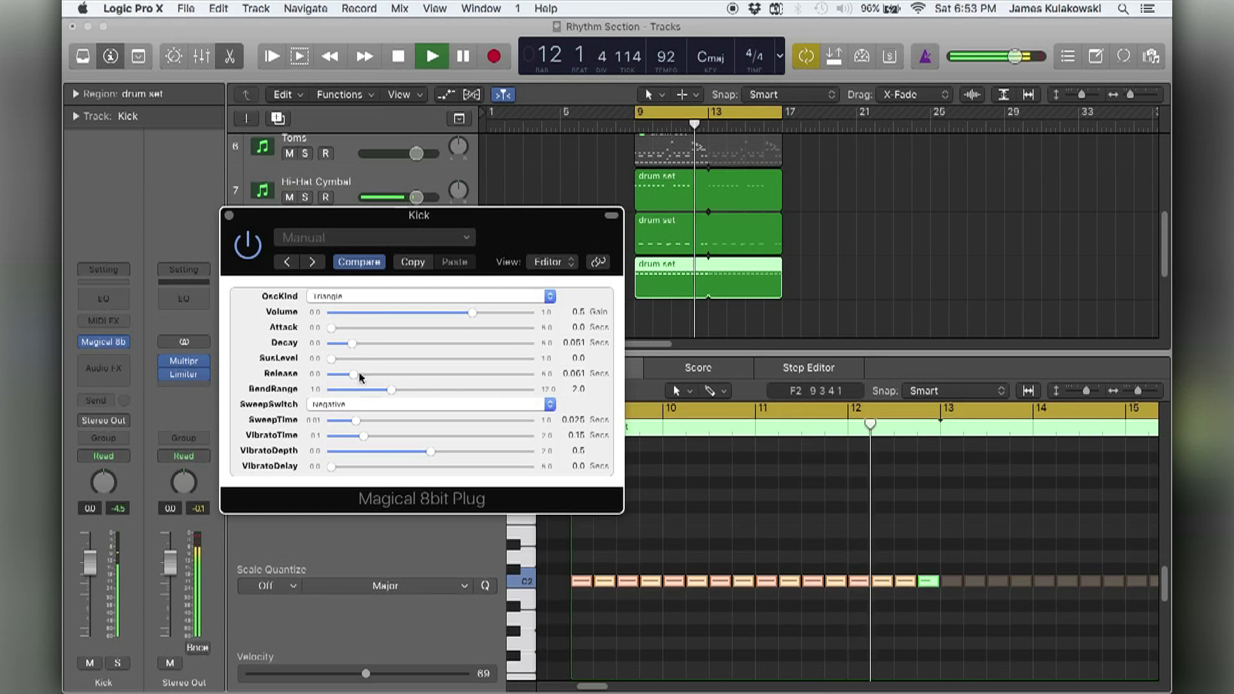
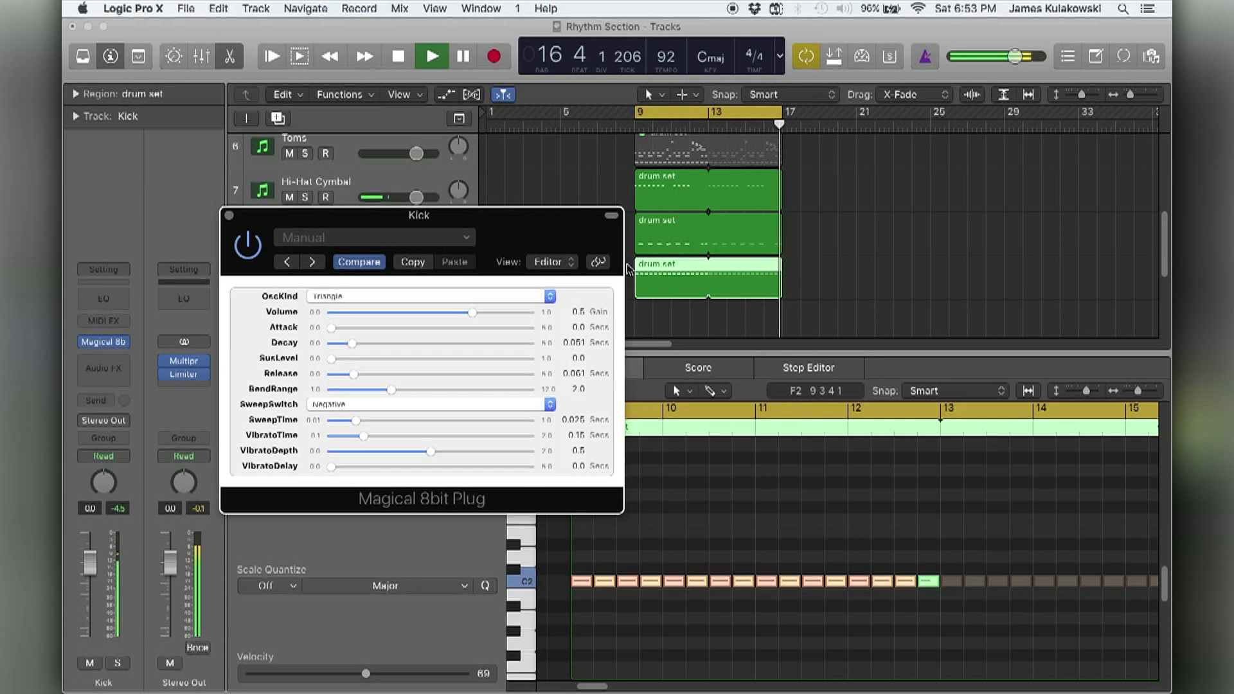
Stop playback and unmute the Electric Bass region on the Triangle track.
key(space)
drag(476, 213, 380, 329)
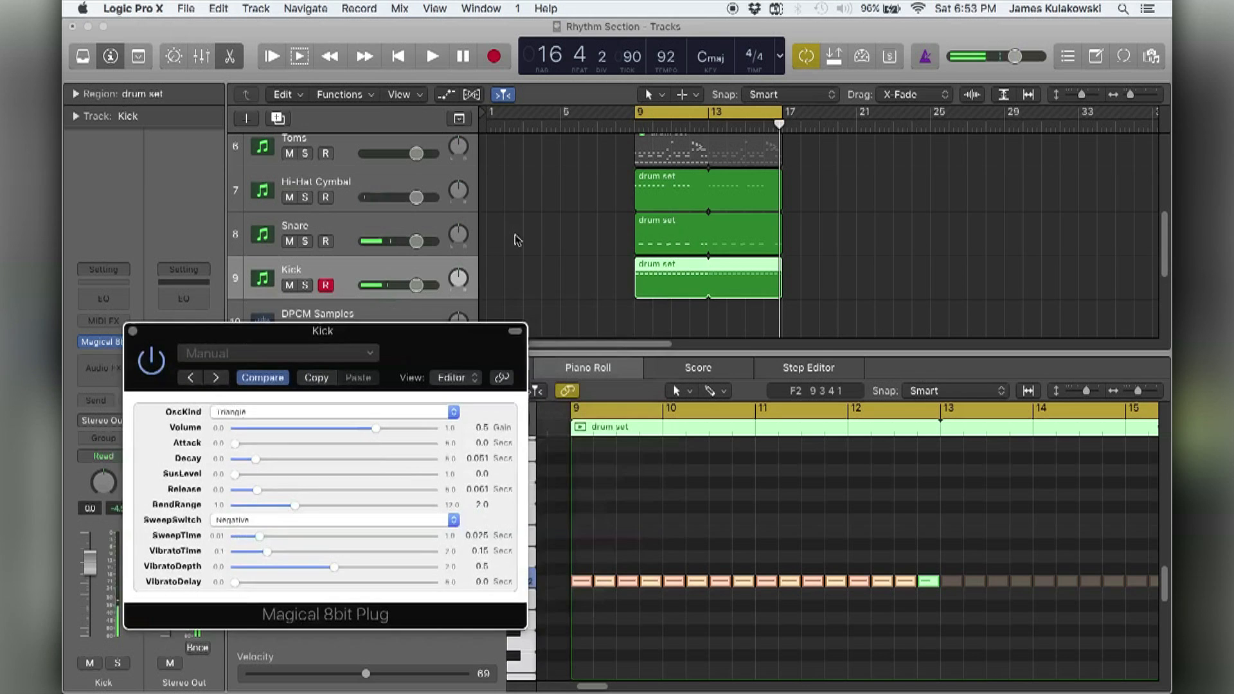
scroll(461, 205, up, 5)
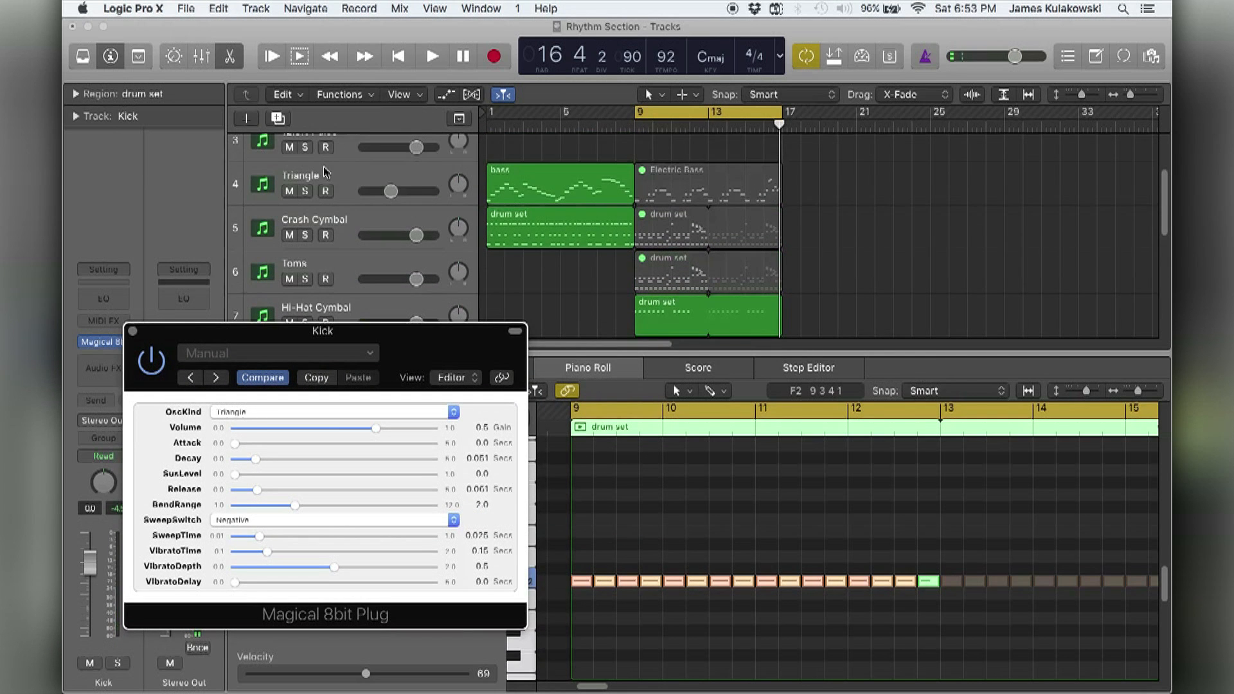
click(331, 177)
click(687, 187)
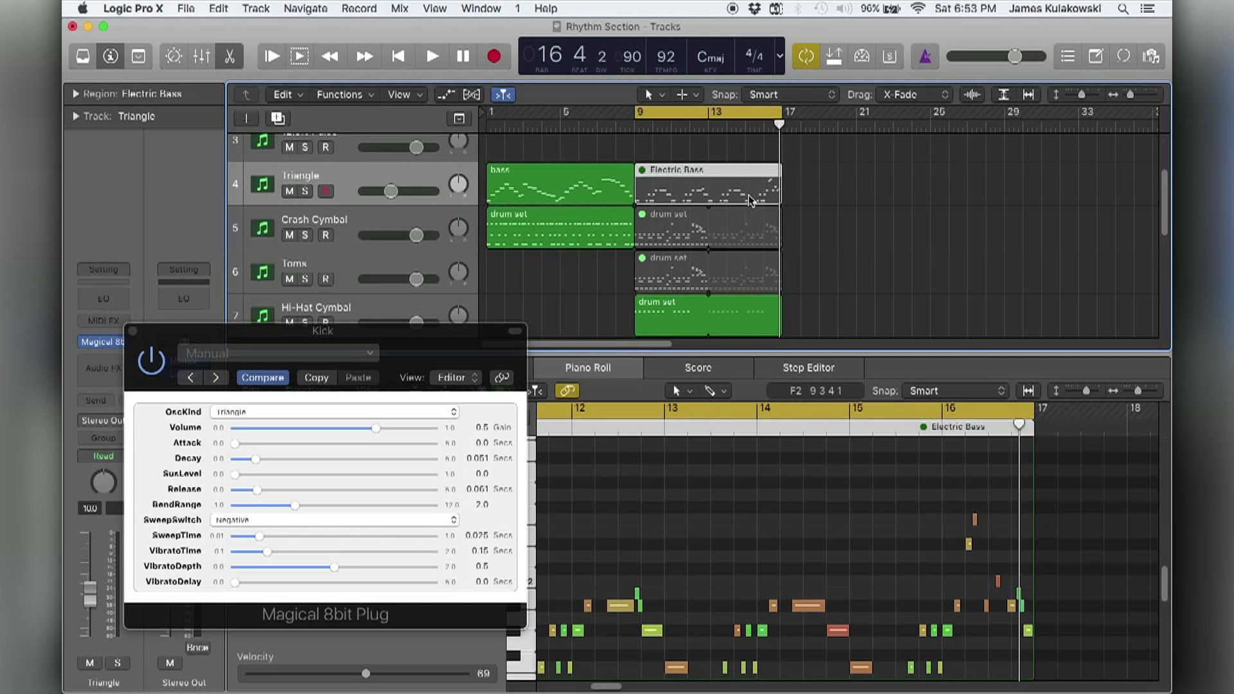
key(ctrl+m)
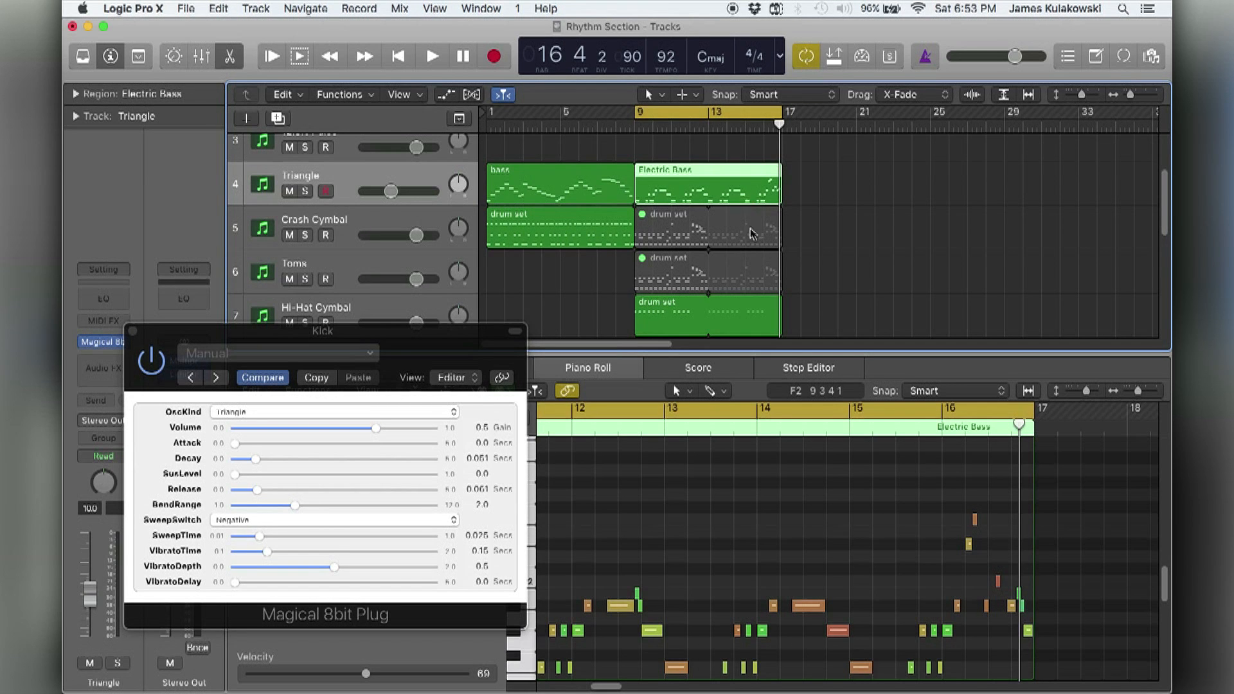
Play back the bass with the drums, viewing the Snare and Electric Bass regions together in the Piano Roll.
scroll(733, 229, down, 1)
drag(380, 328, 1012, 67)
scroll(608, 287, down, 3)
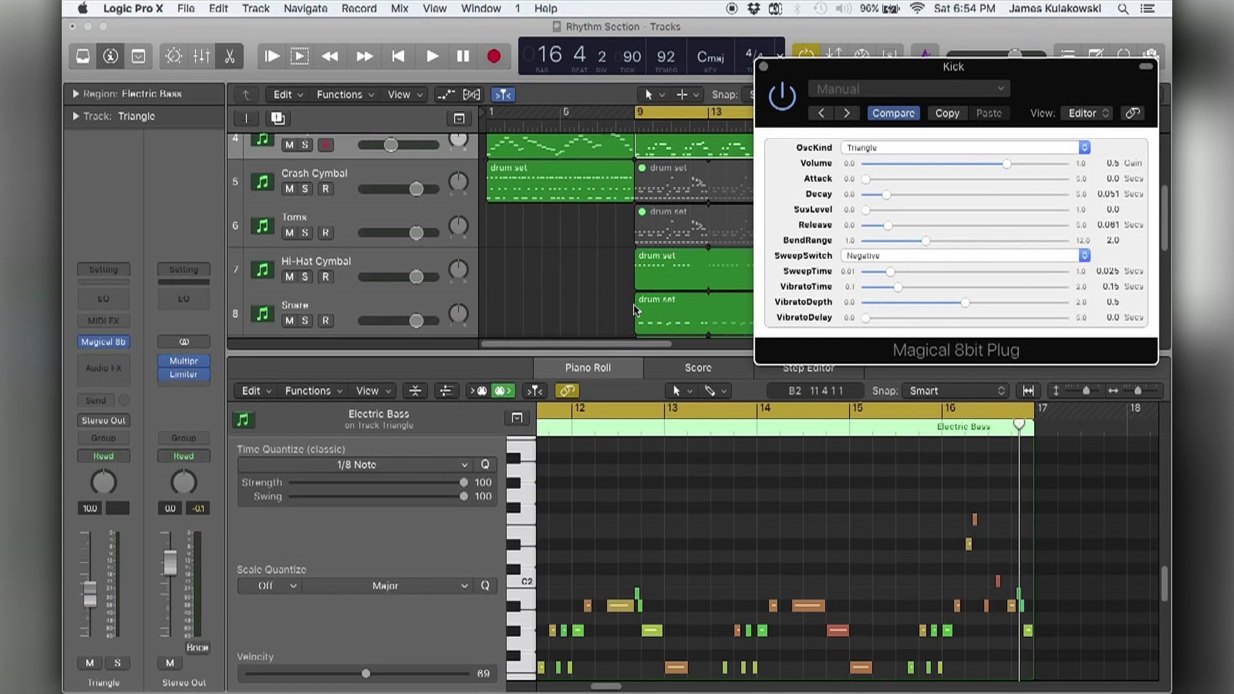
click(627, 308)
key(space)
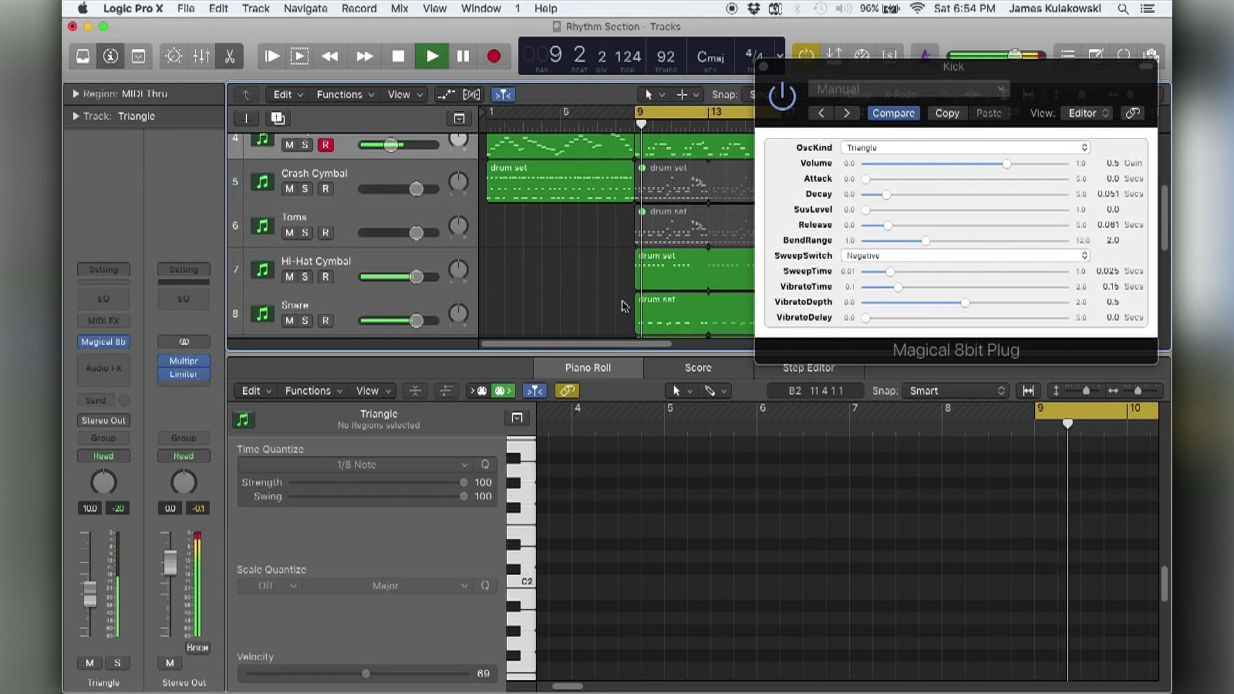
click(641, 330)
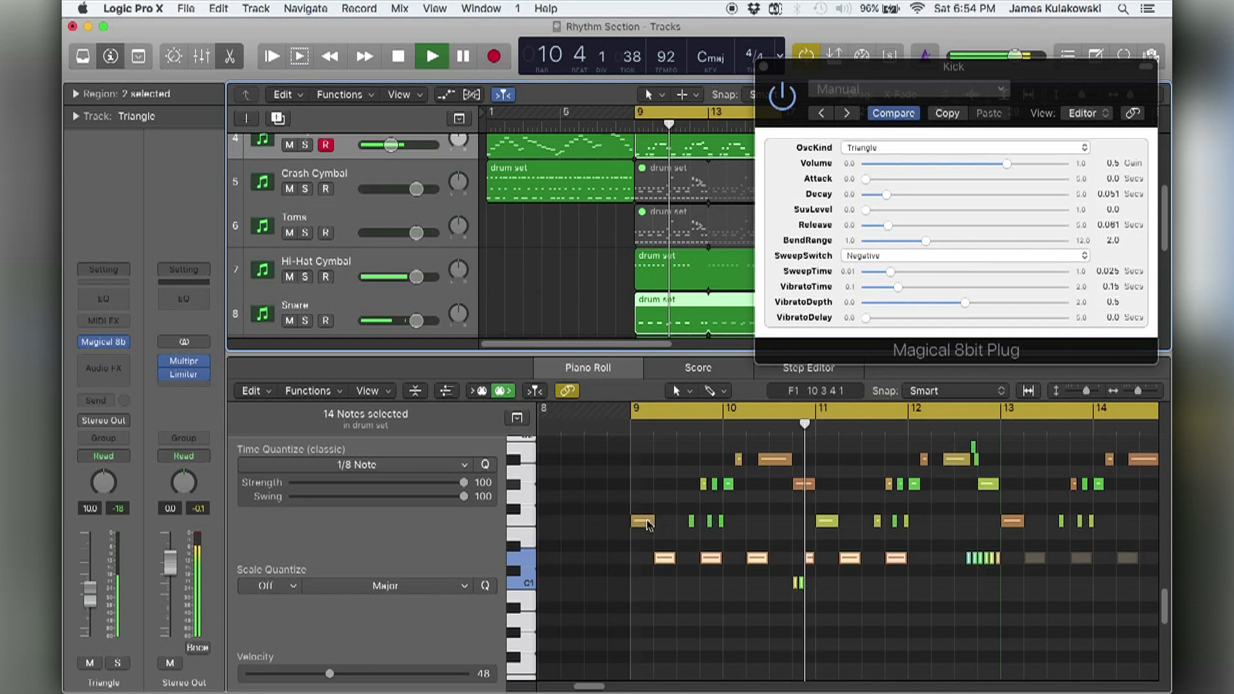
scroll(652, 526, right, 3)
scroll(662, 527, up, 1)
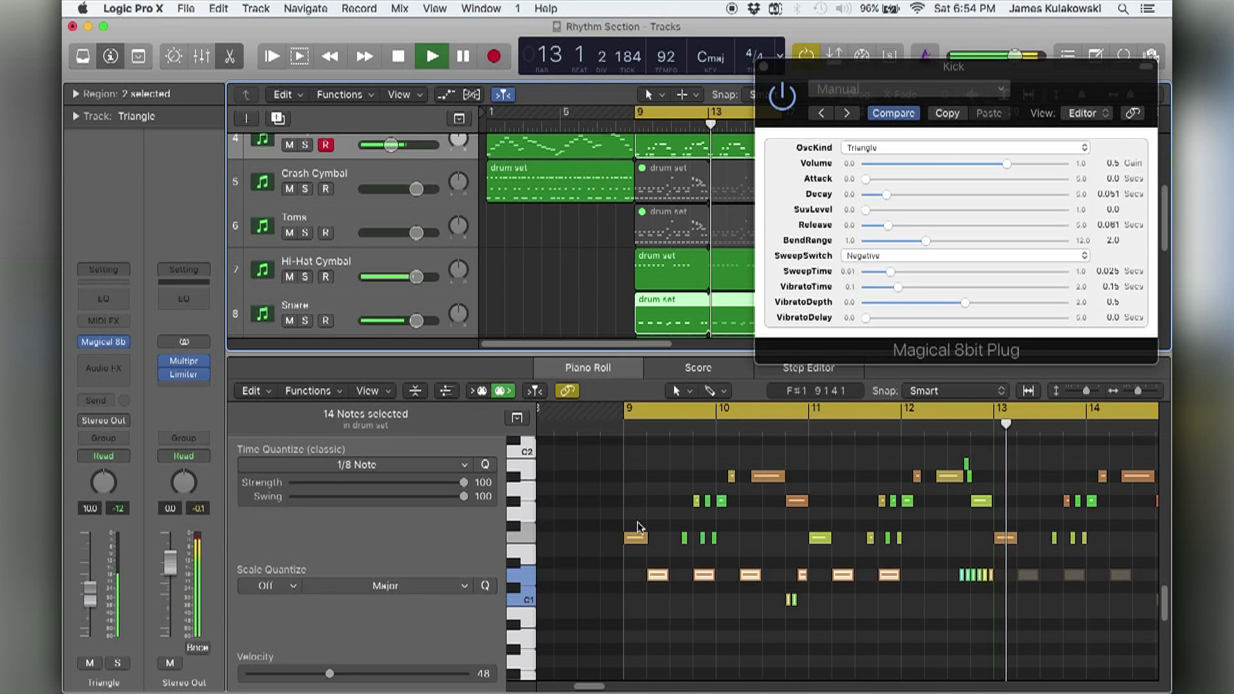
key(space)
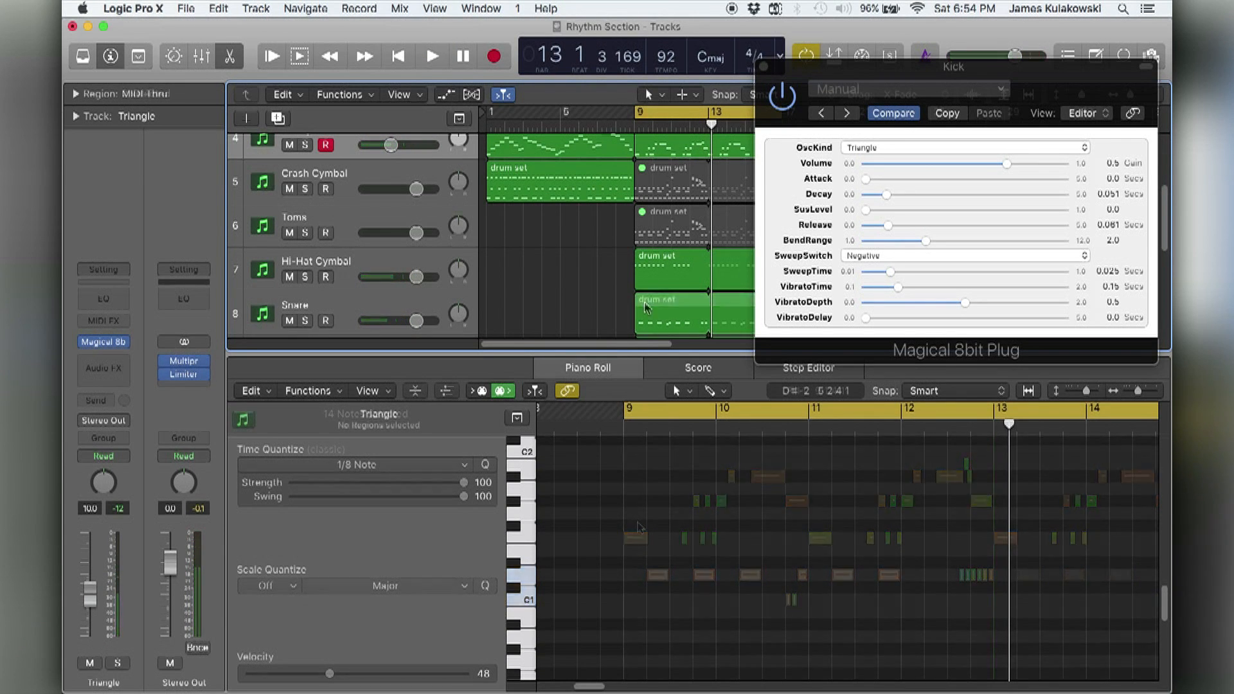
Select the Kick's drum set region together with the Electric Bass region and show both in the Piano Roll.
click(668, 312)
shift+click(656, 146)
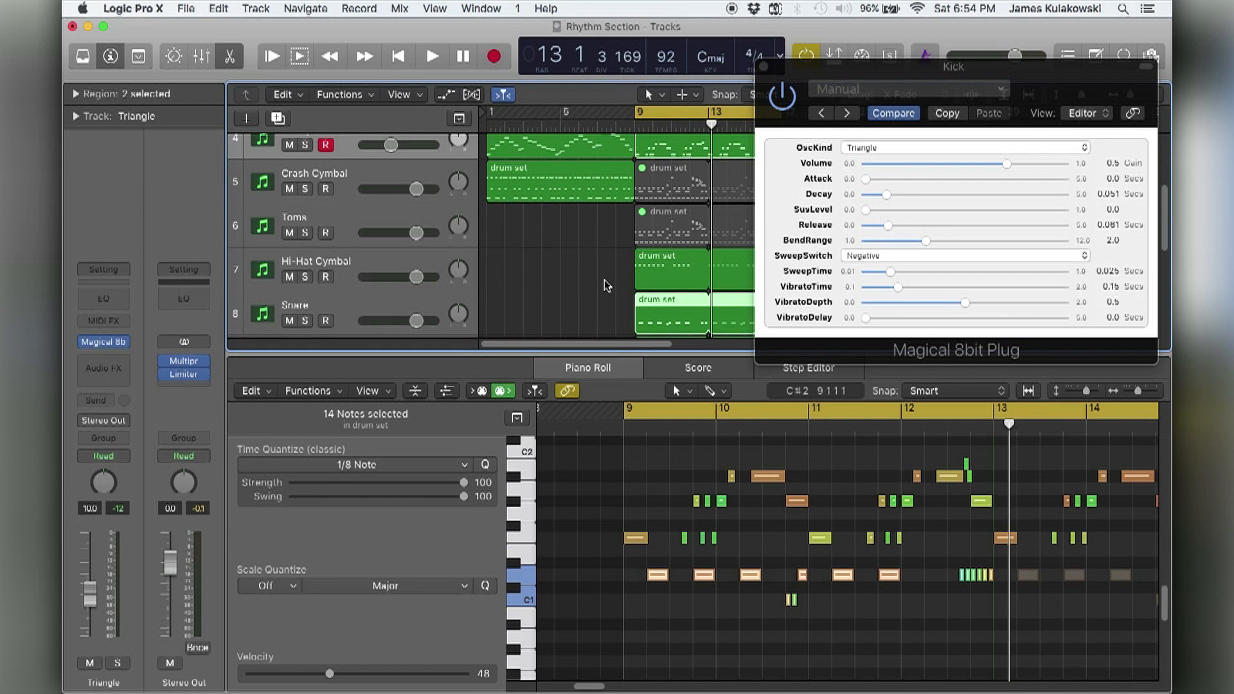
key(e)
click(551, 410)
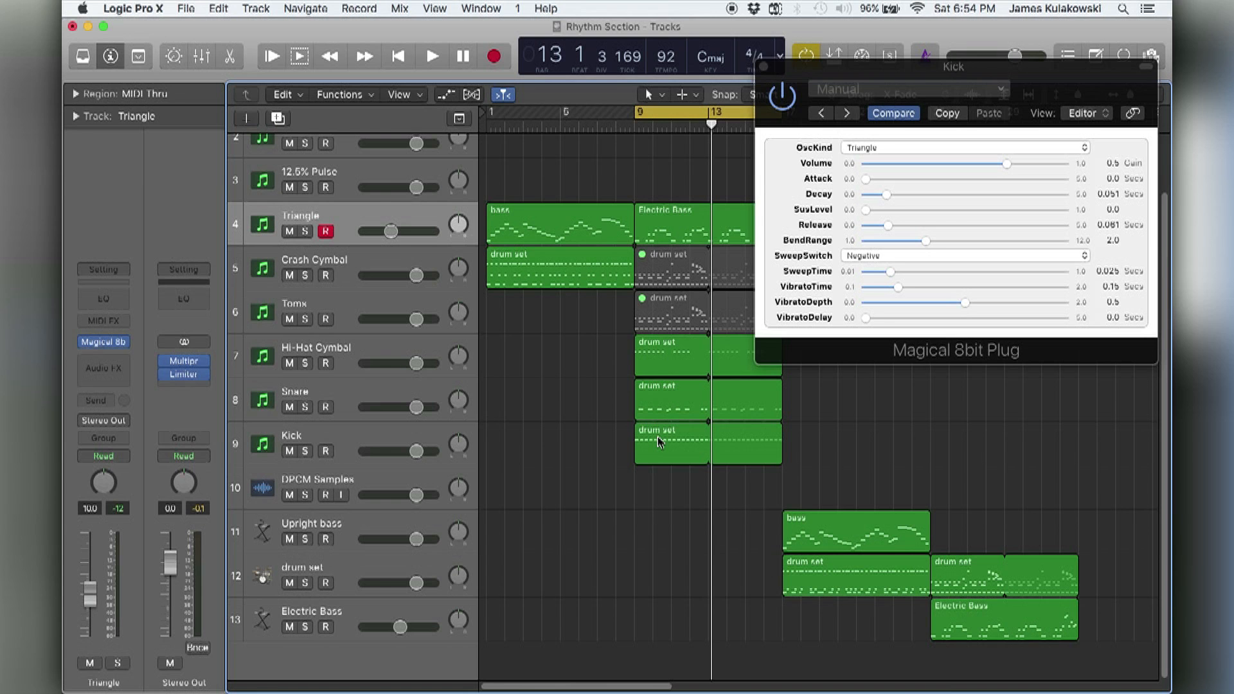
click(657, 440)
shift+click(661, 233)
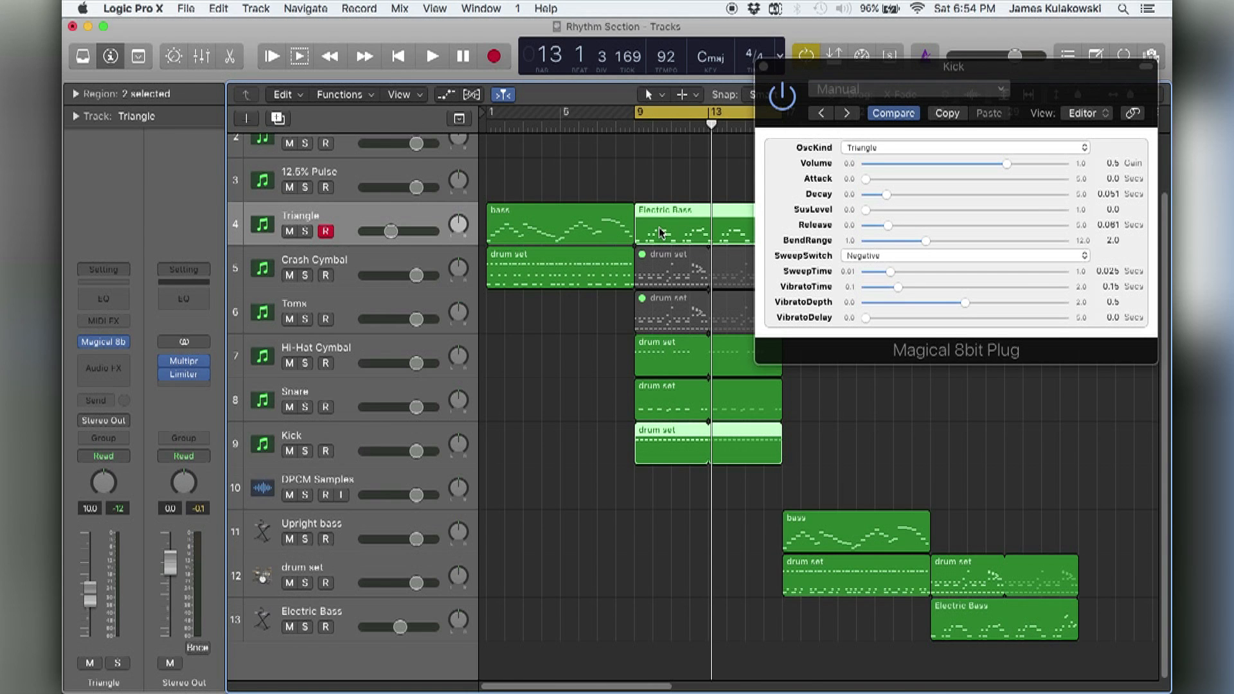
key(e)
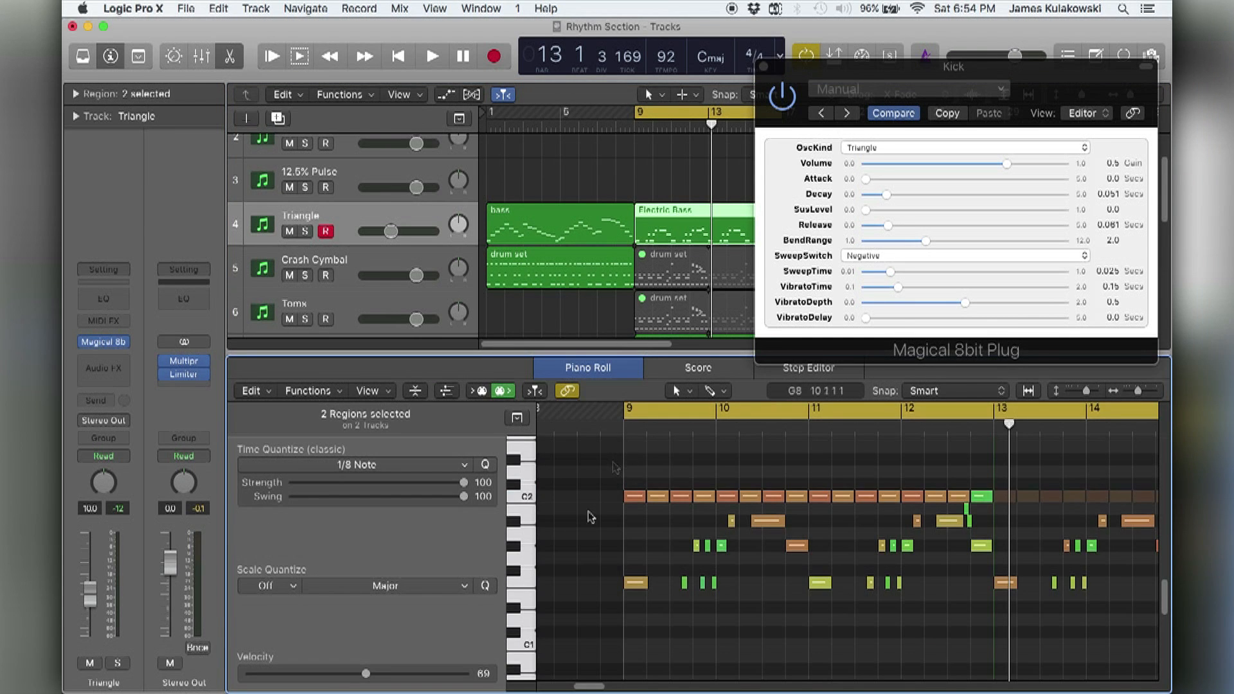
Shorten the cycle range to bar 9 only and briefly play back the loop.
drag(642, 413, 709, 413)
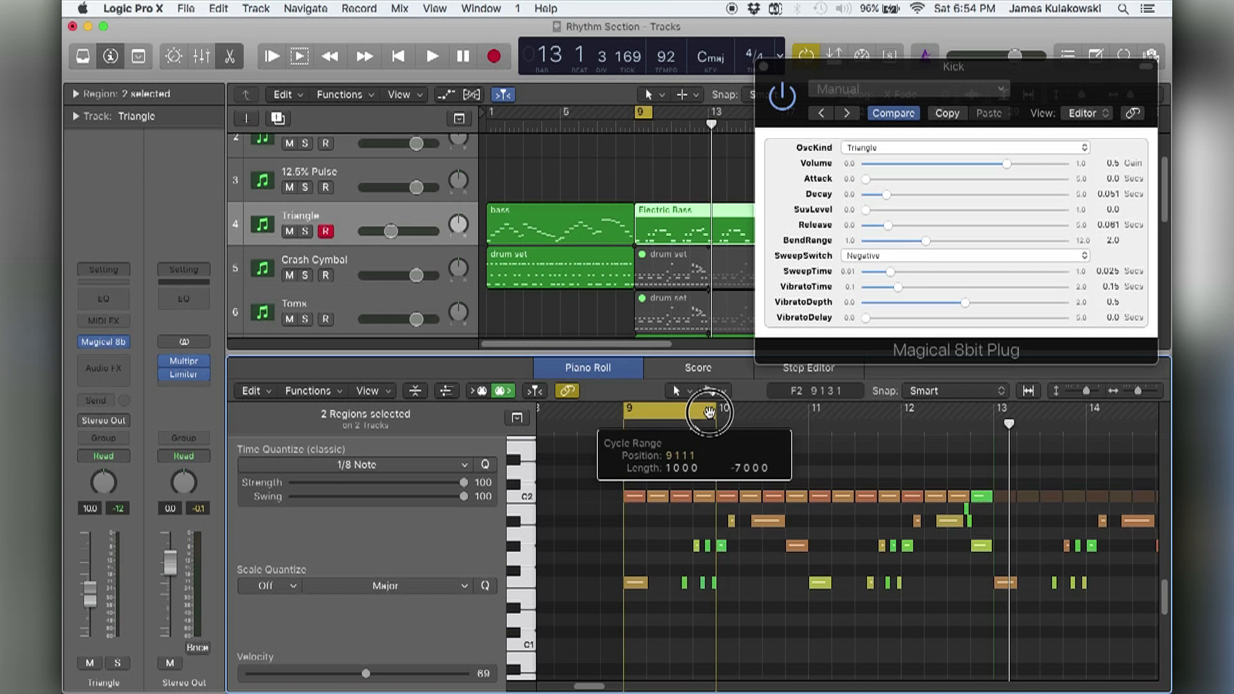
key(super+Right)
key(super+Right)
key(super+Down)
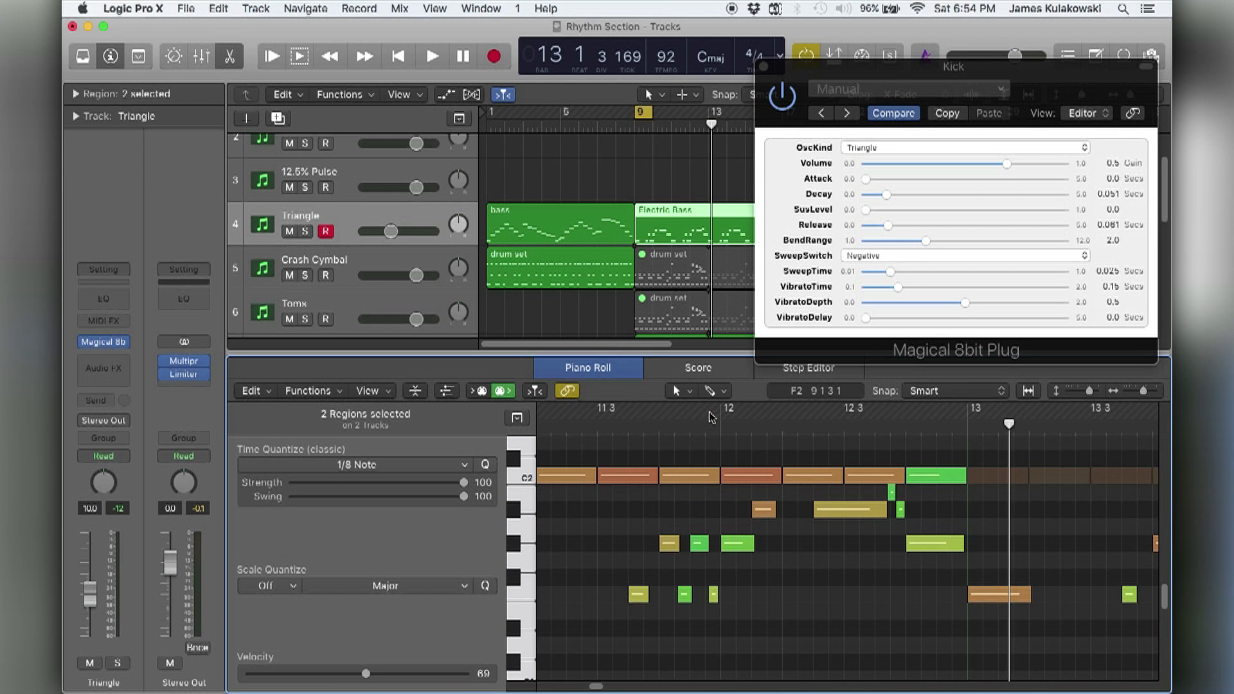
key(space)
key(space)
Try muting the first and fourth kick notes of bar 9 and shortening the third, and play back the loop.
click(615, 500)
key(ctrl+m)
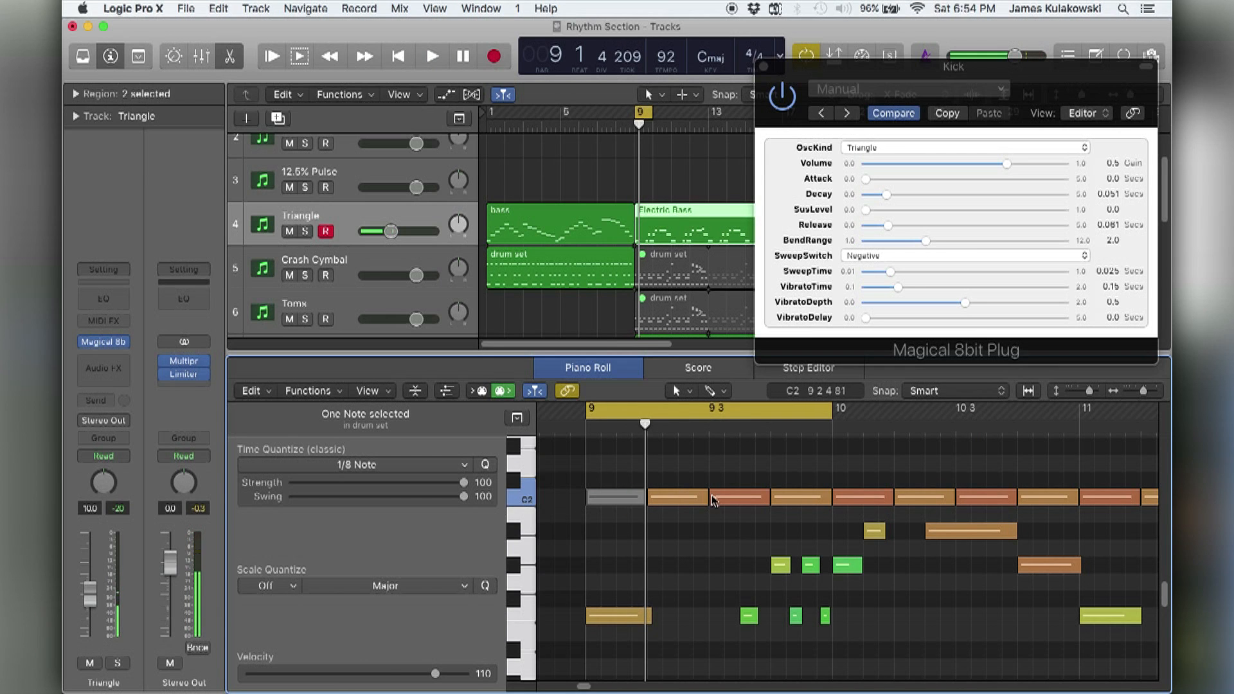
drag(766, 499, 734, 498)
click(798, 500)
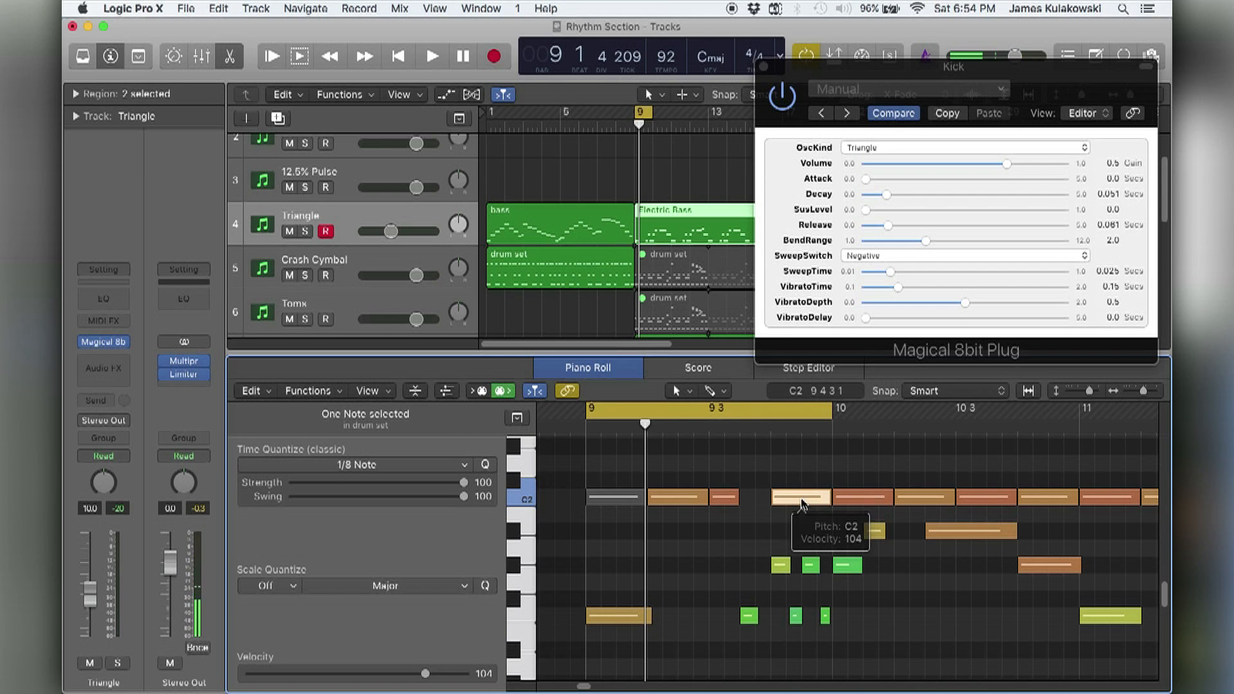
key(ctrl+m)
key(space)
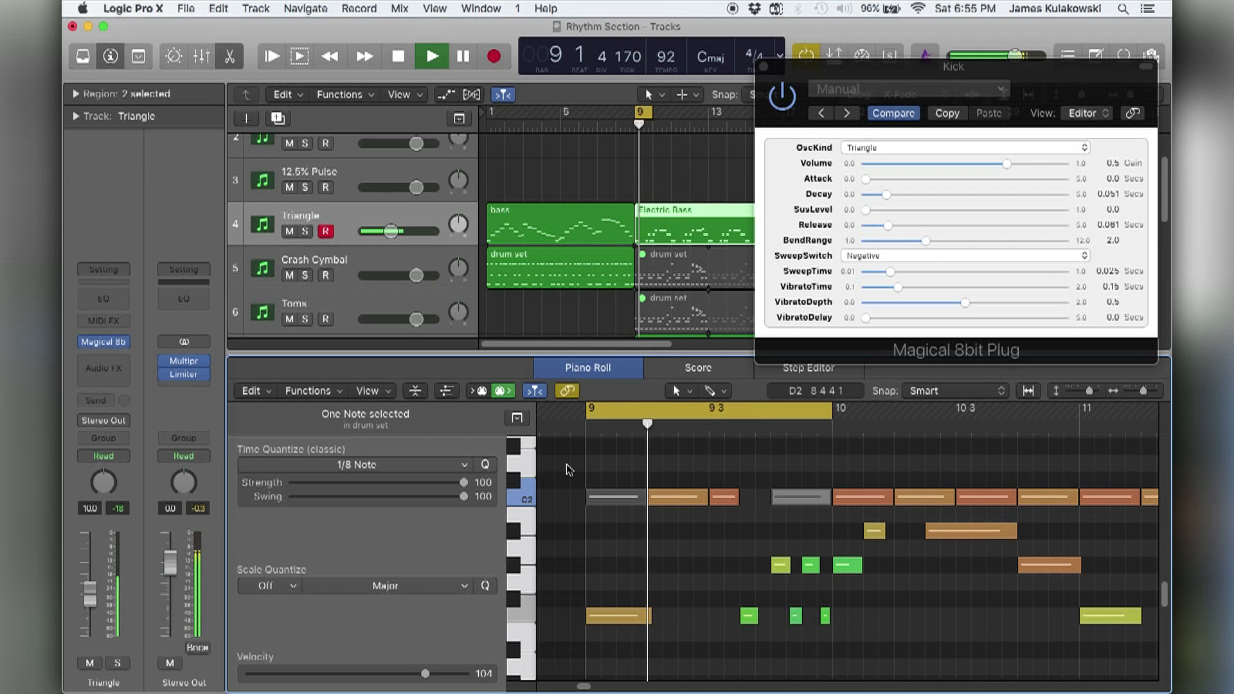
key(space)
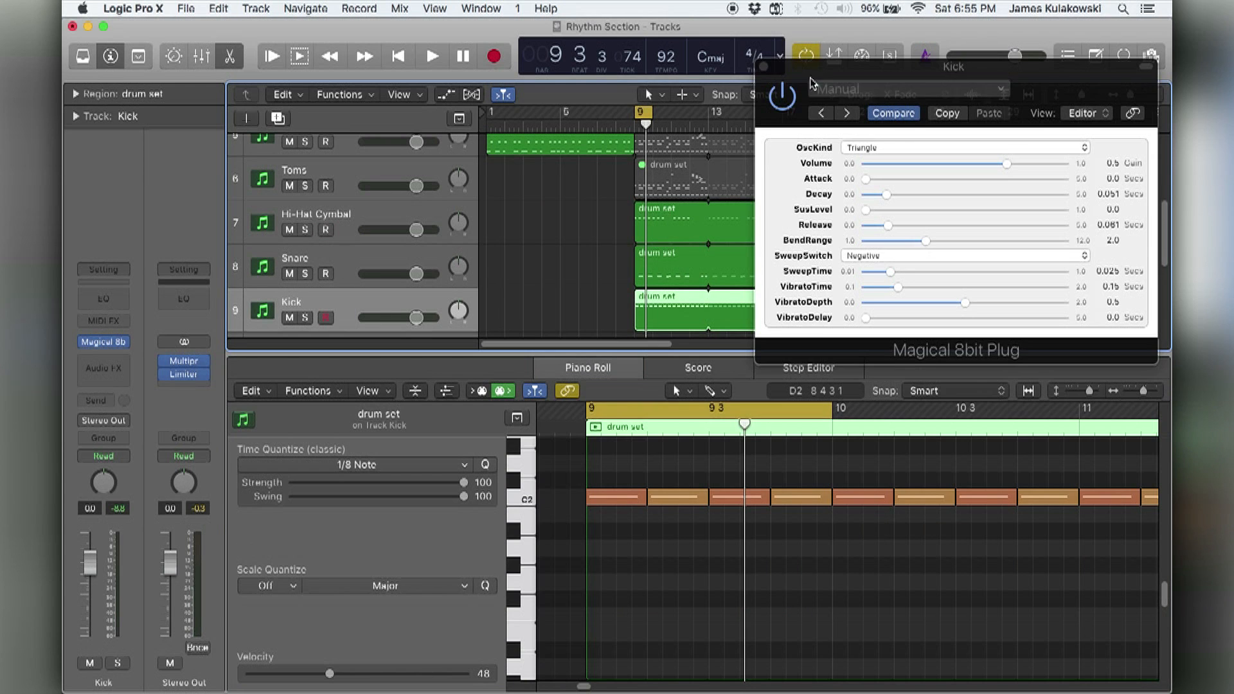
Try OscKind Square in the Kick's Magical 8bit Plug and play back the bar 9 loop.
drag(817, 79, 814, 88)
click(860, 156)
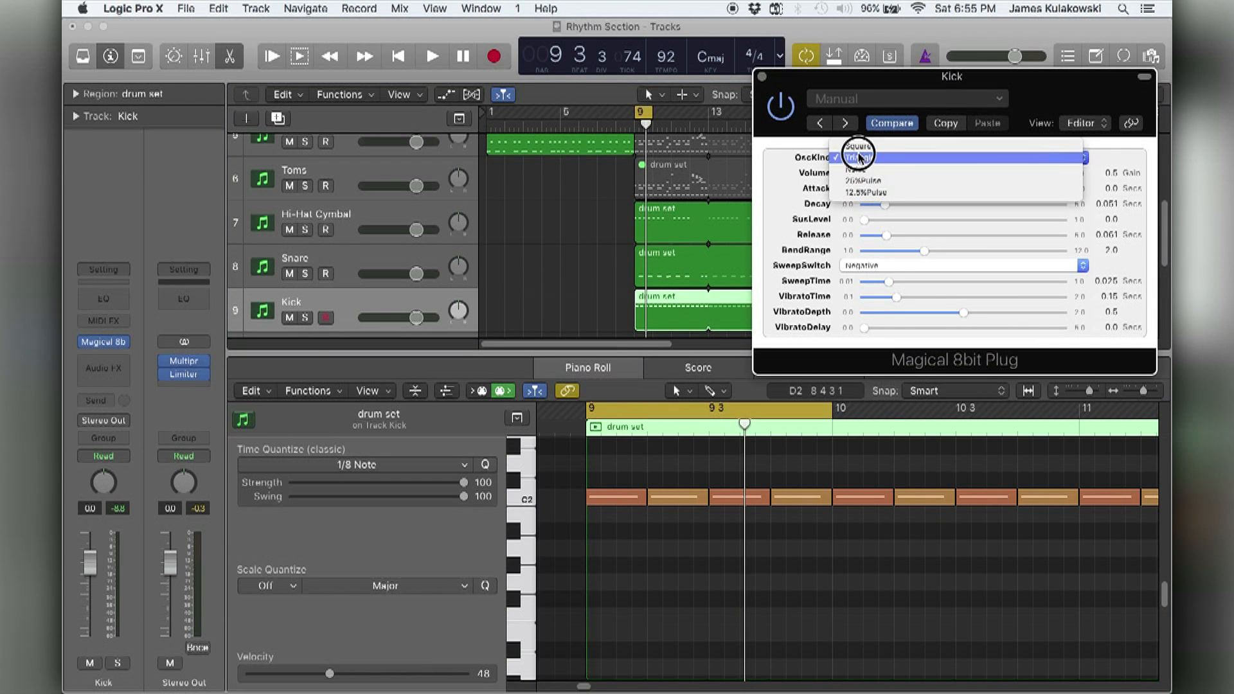
click(858, 146)
click(530, 258)
key(space)
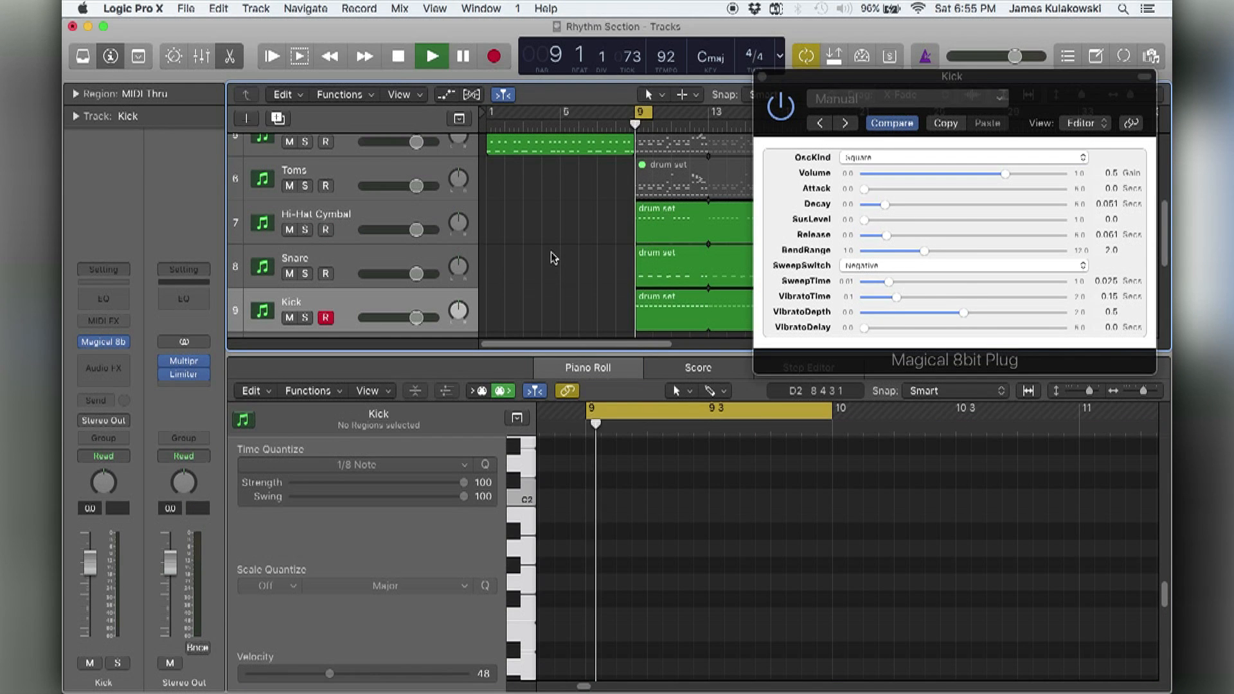
click(664, 312)
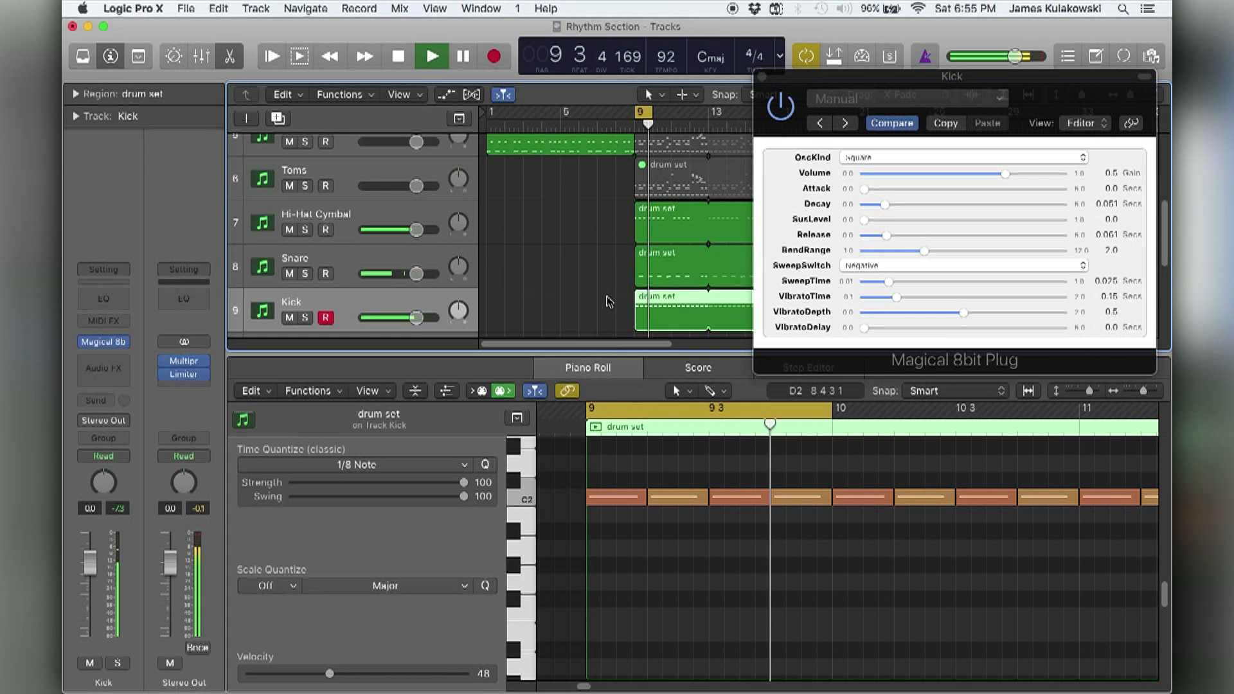
scroll(608, 301, up, 3)
scroll(609, 301, down, 3)
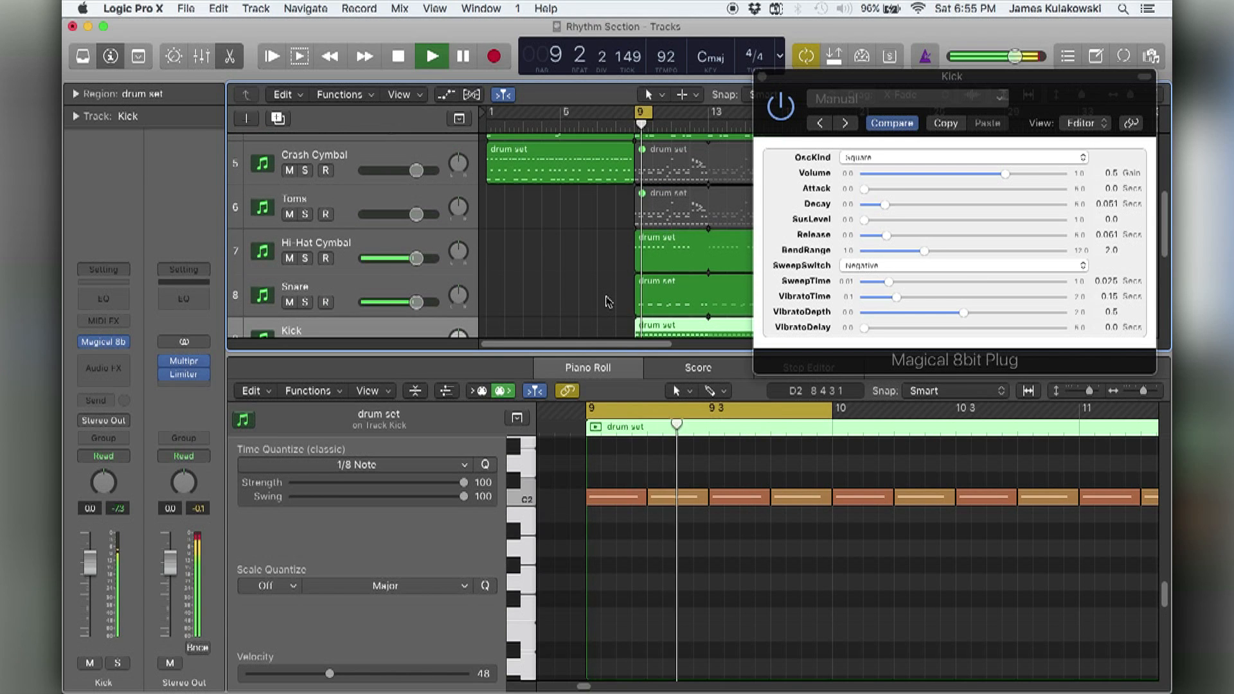
key(space)
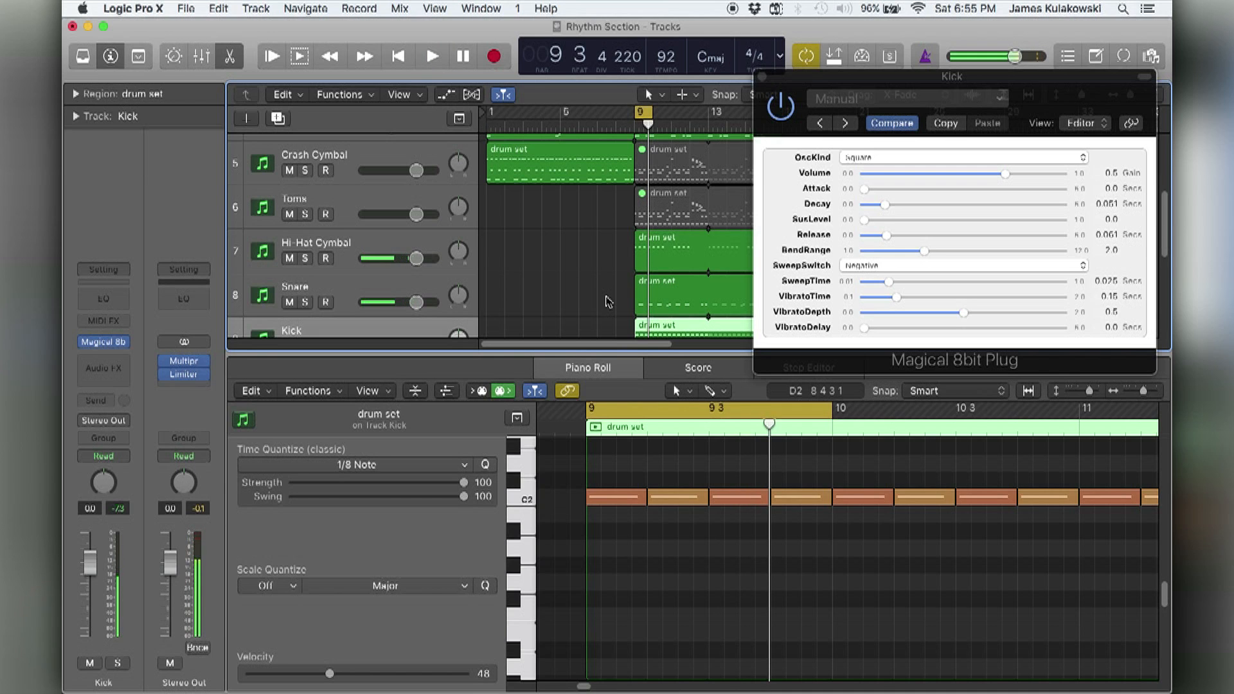
Set the Kick's OscKind to Triangle and close its plug-in window.
click(856, 157)
click(859, 173)
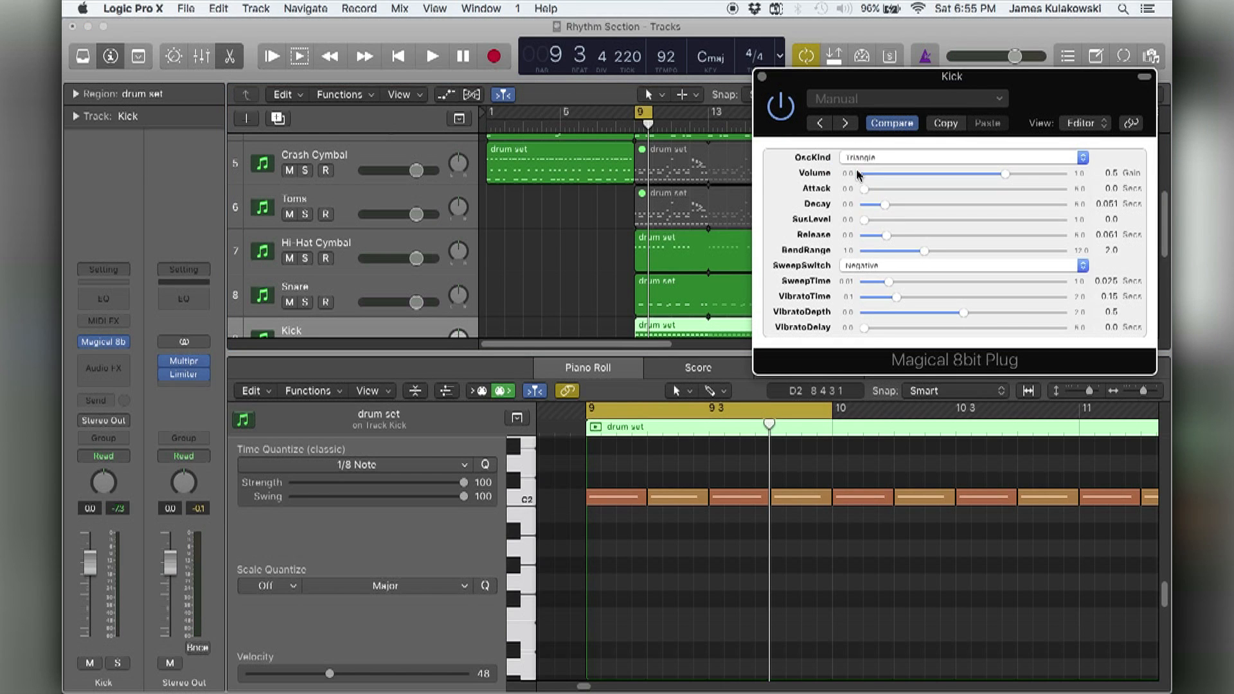
click(568, 243)
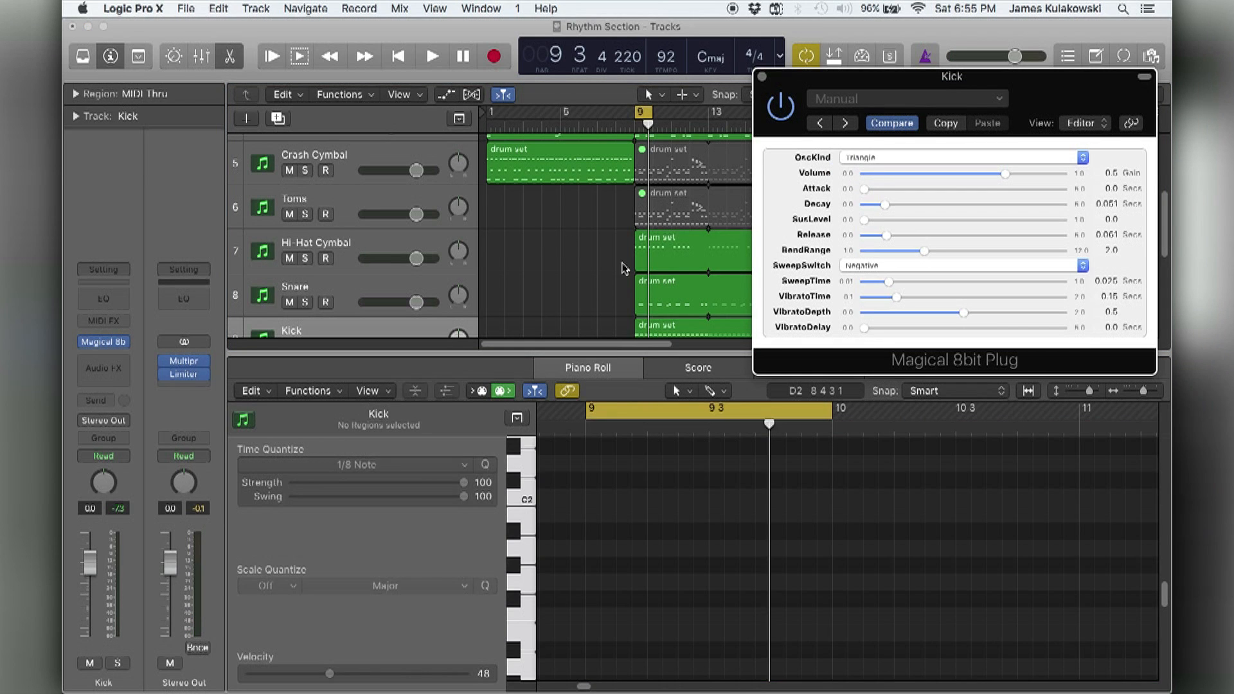
click(762, 77)
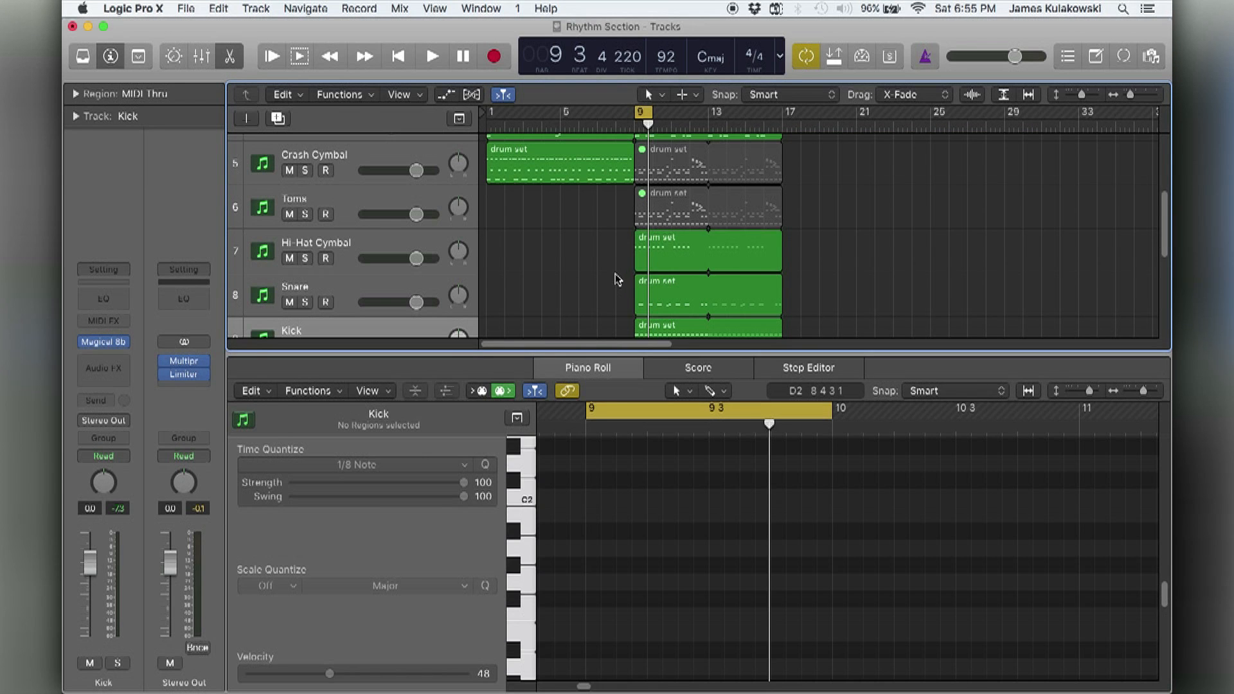
Close the Piano Roll and set the cycle range to the full Electric Bass region, bars 9 to 17.
key(e)
drag(835, 260, 741, 219)
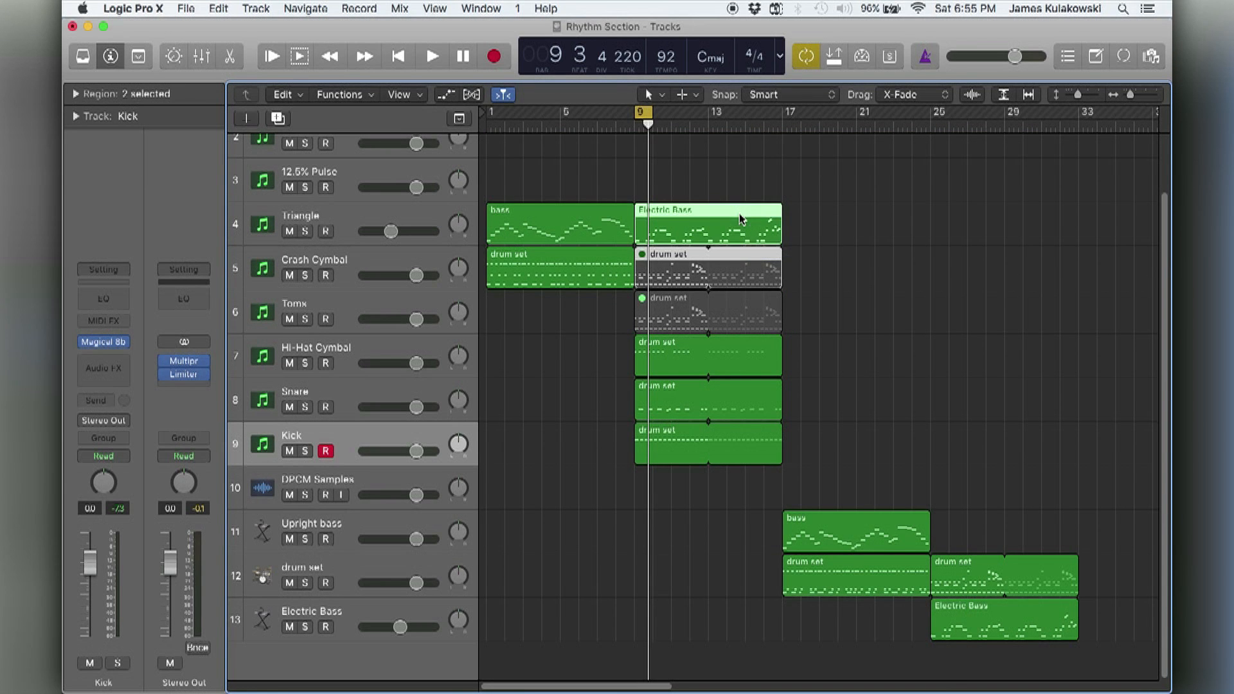
key(super+u)
click(894, 260)
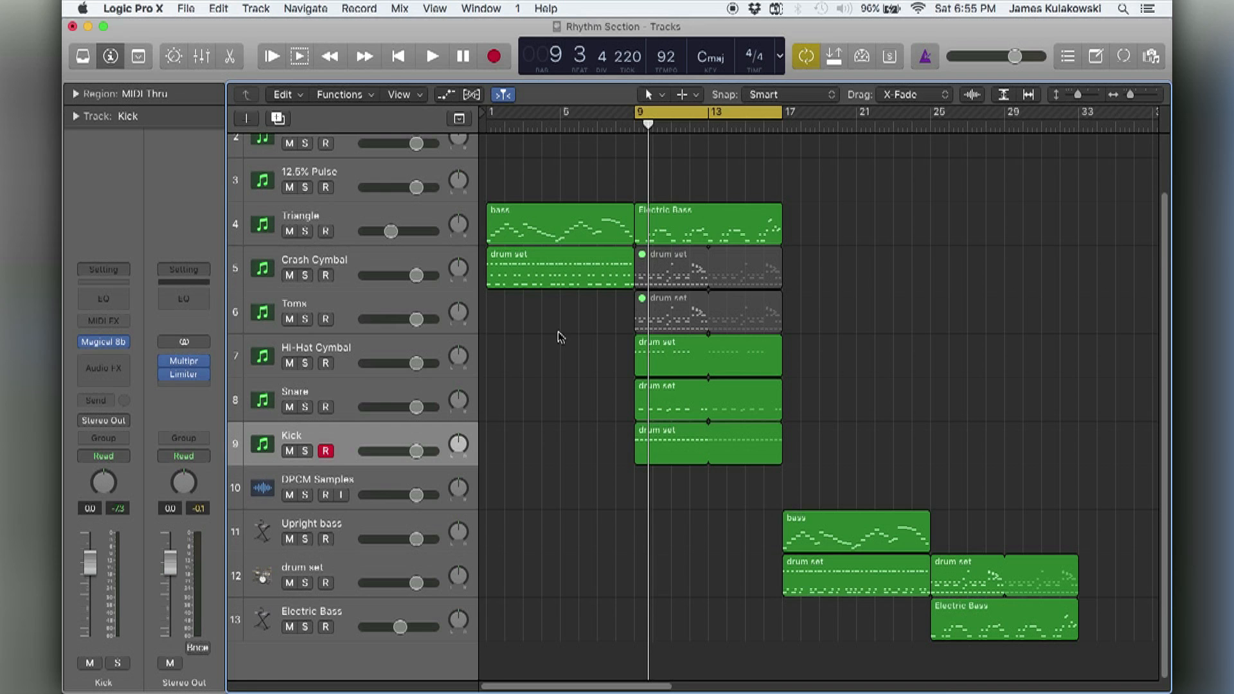
Unmute the drum set region on the Toms track and open its notes in the Piano Roll.
click(367, 301)
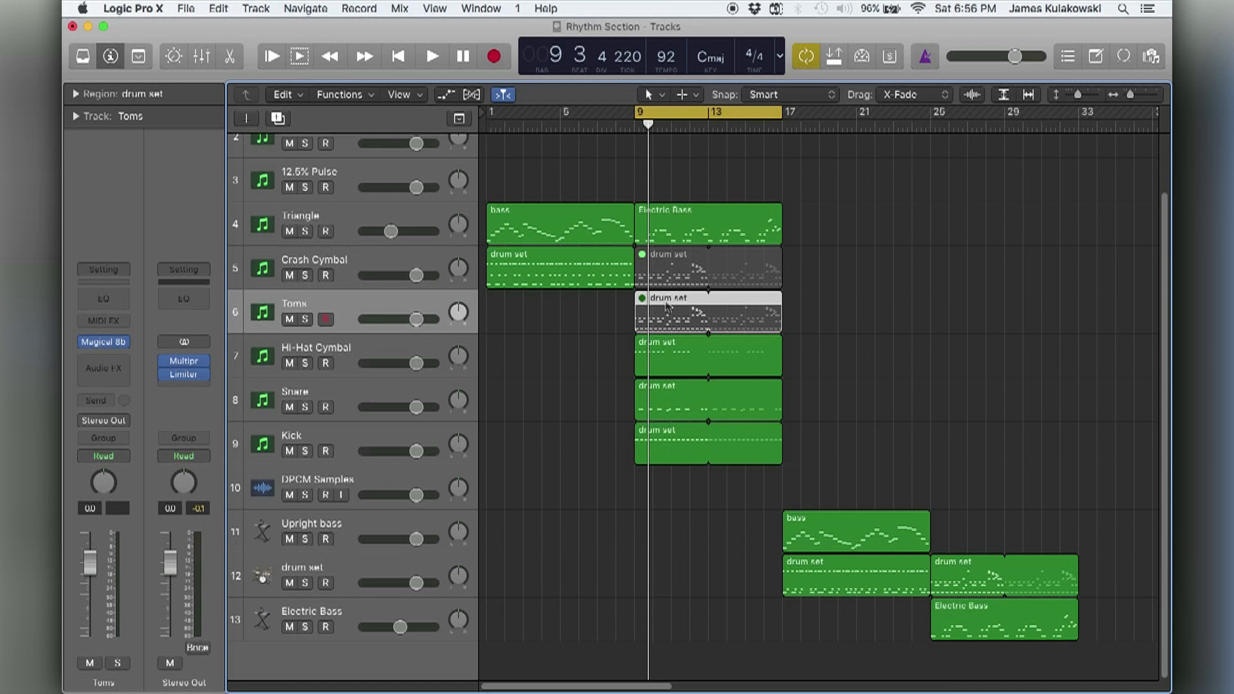
key(ctrl+m)
click(564, 319)
double_click(676, 309)
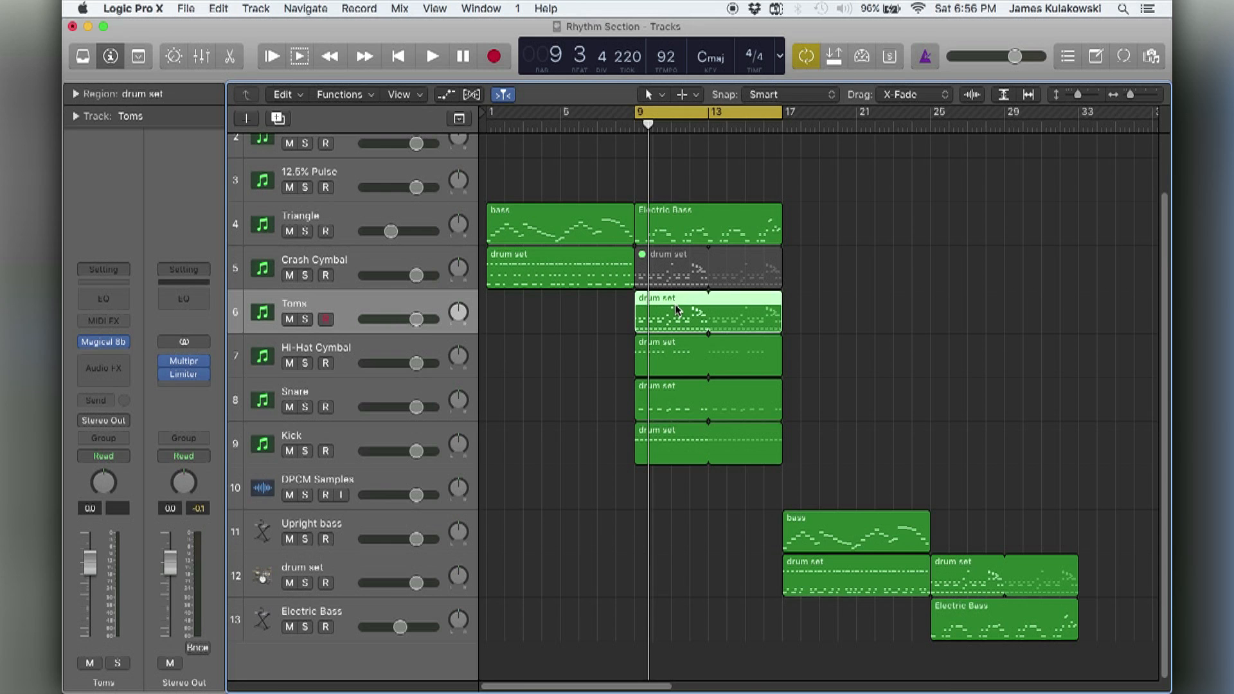
key(super+Left)
key(super+Left)
key(super+Left)
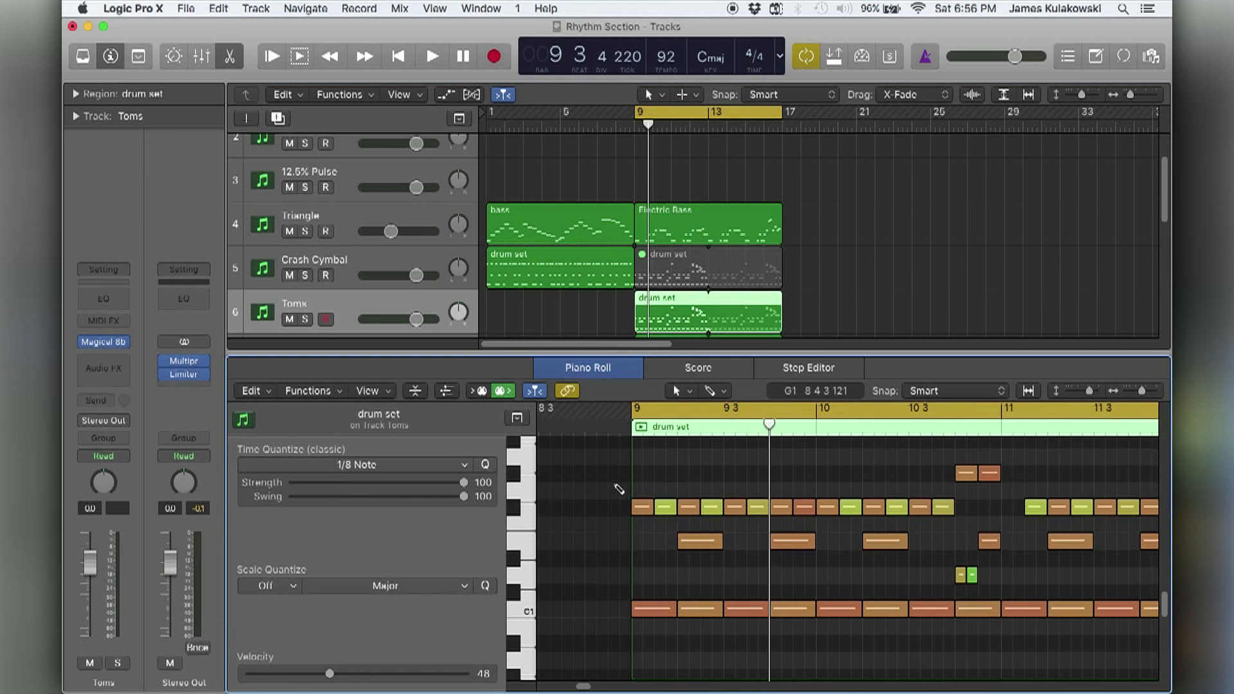
key(super+Up)
scroll(614, 489, right, 5)
scroll(612, 495, up, 2)
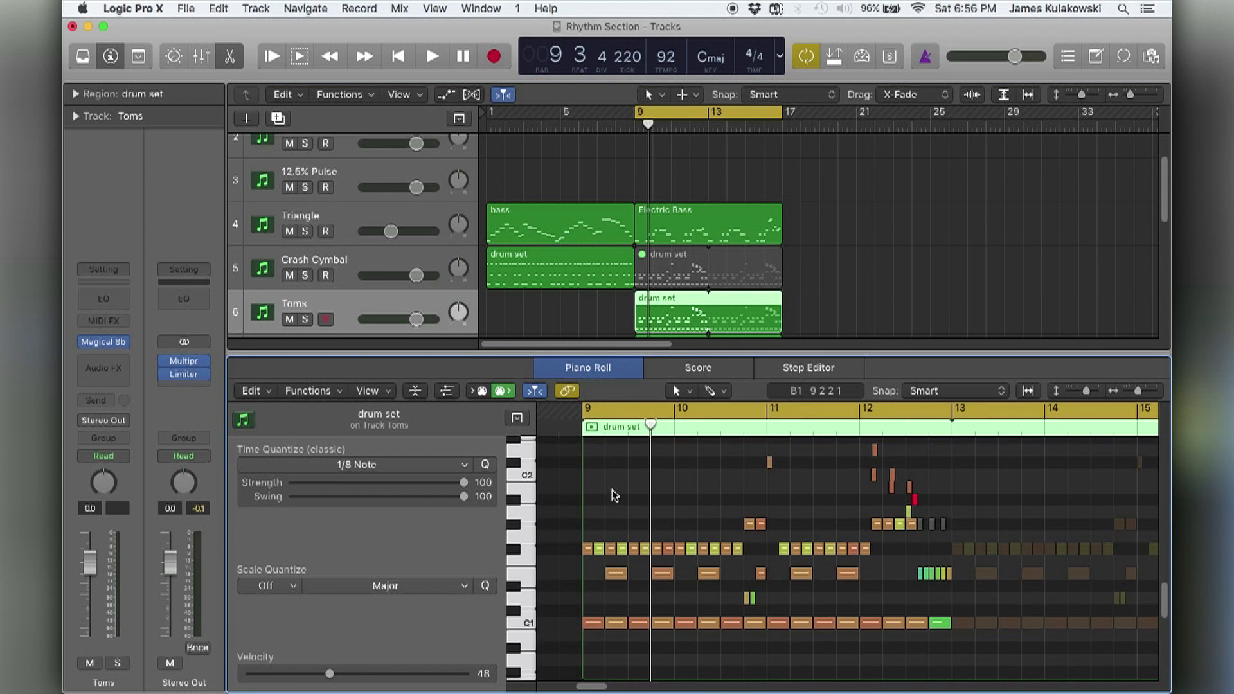
scroll(608, 497, up, 2)
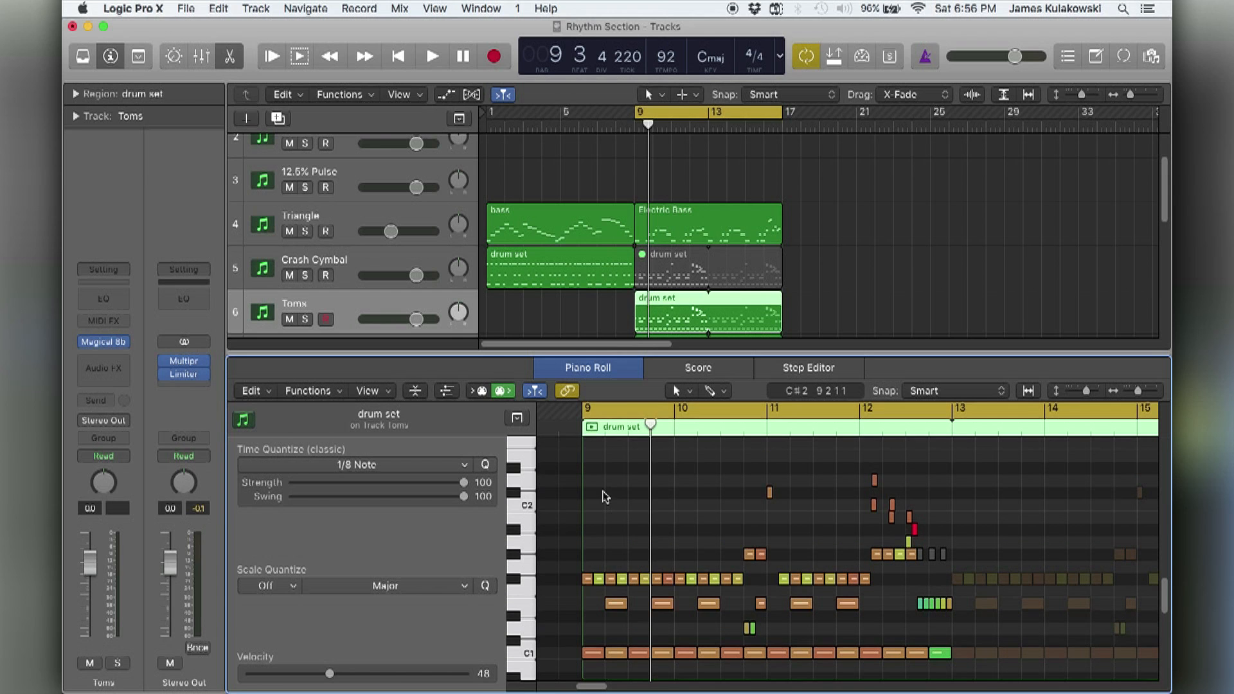
Audition the tom pitches and delete all non-tom notes below A1 from the Toms region.
click(527, 544)
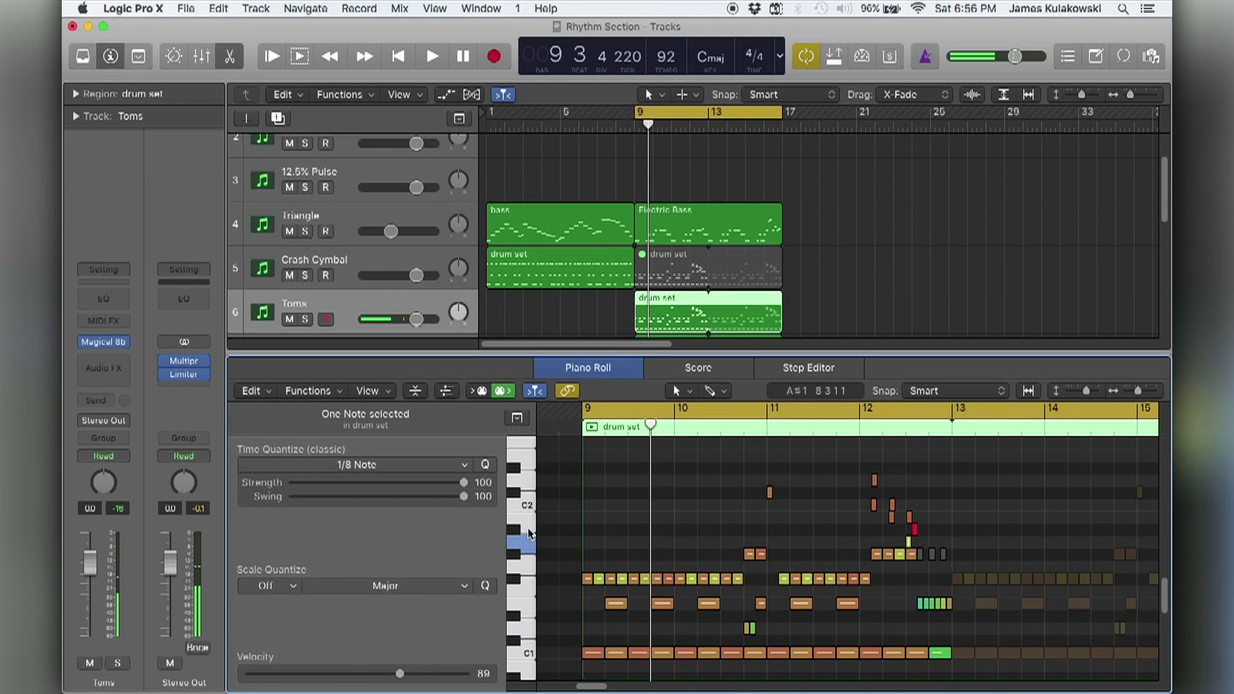
click(527, 511)
click(528, 487)
drag(559, 548, 954, 661)
key(Delete)
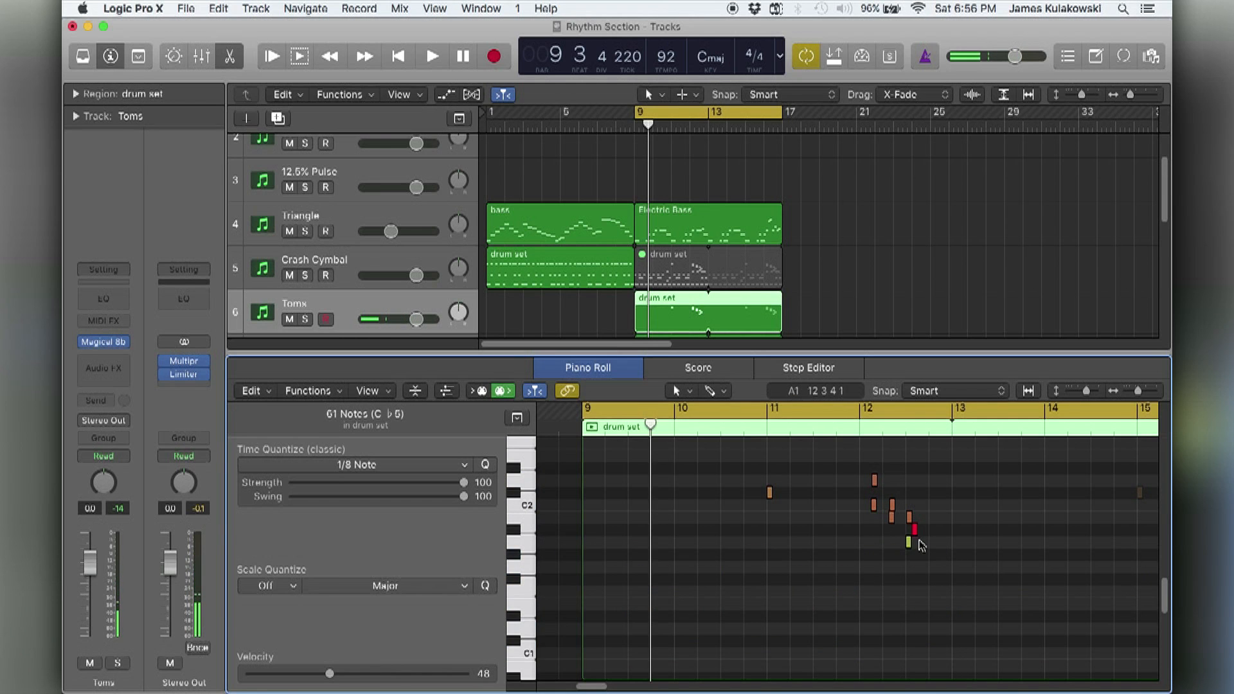
Delete the A#1 note in bar 12 and the C#2 note at bar 11 from the Toms region.
click(916, 531)
key(Delete)
click(769, 492)
key(Delete)
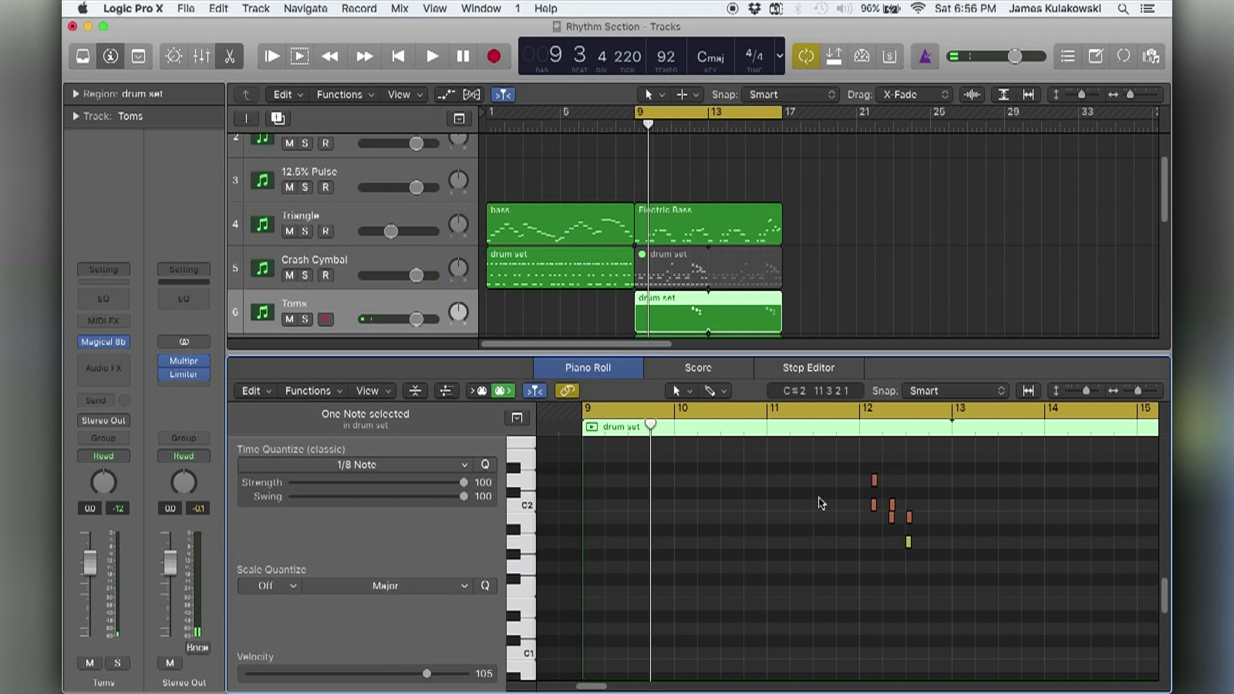
drag(842, 468, 925, 551)
click(876, 573)
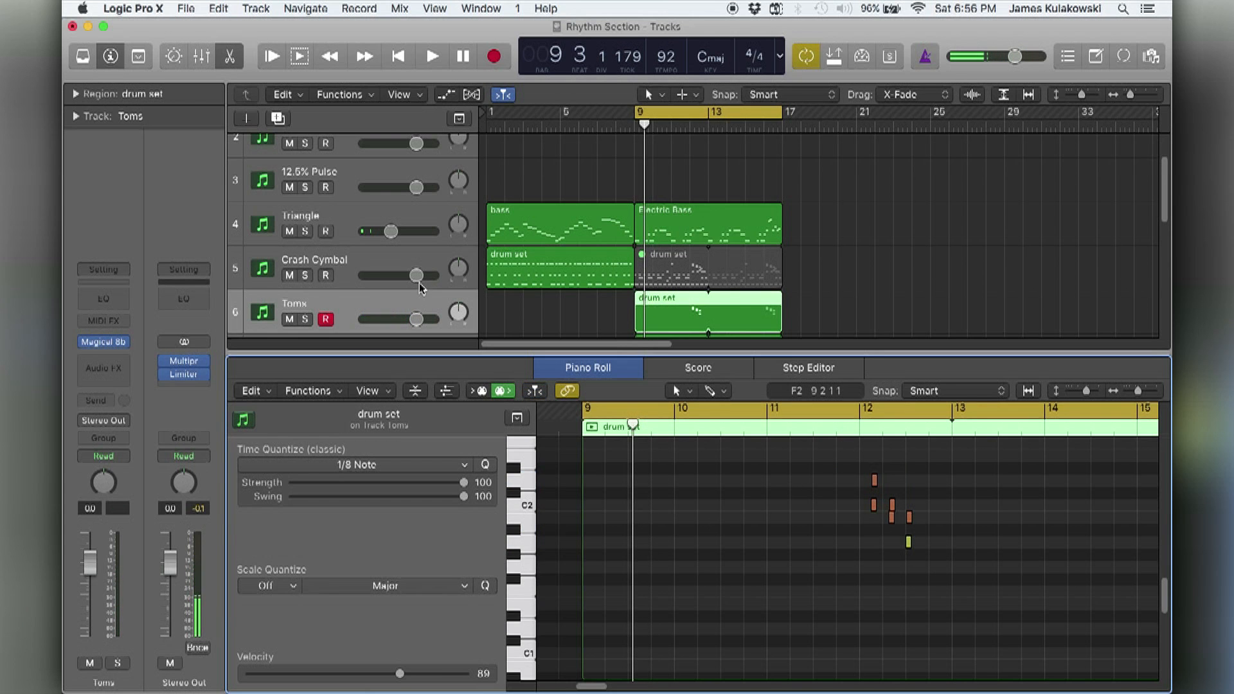
Copy the Kick's Magical 8bit Plug settings and paste them into the Toms track's plug-in.
scroll(420, 287, down, 3)
click(385, 309)
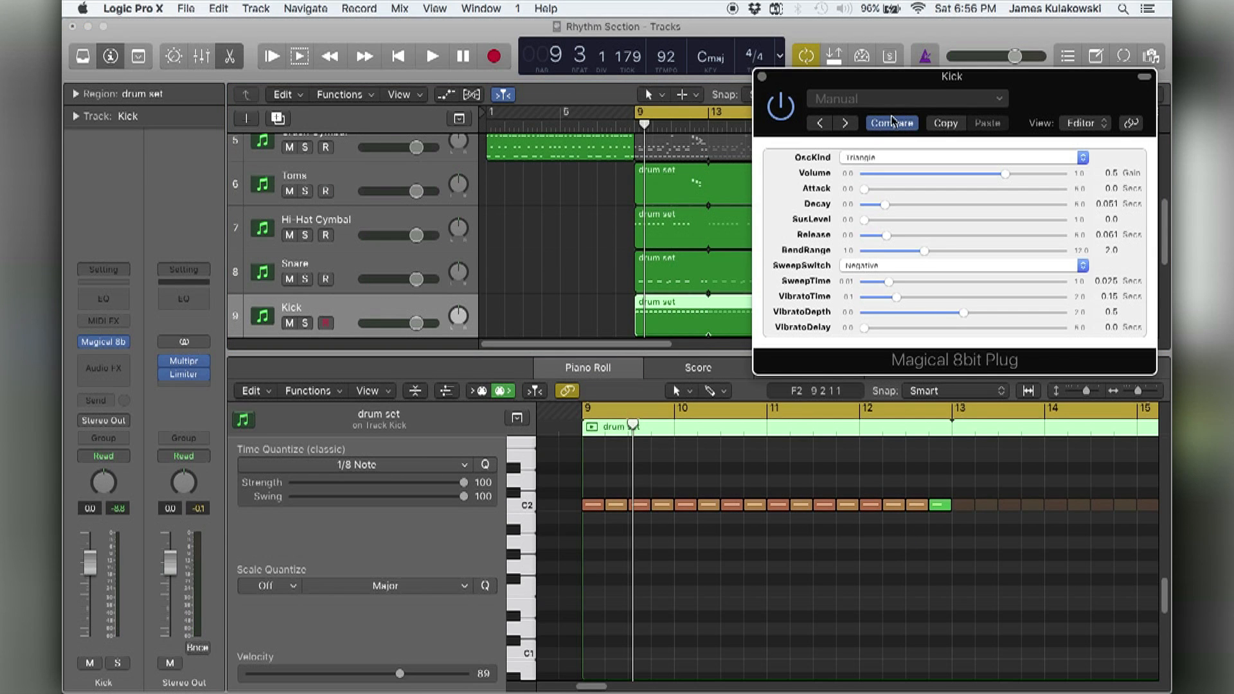
click(945, 123)
click(762, 77)
scroll(466, 211, up, 1)
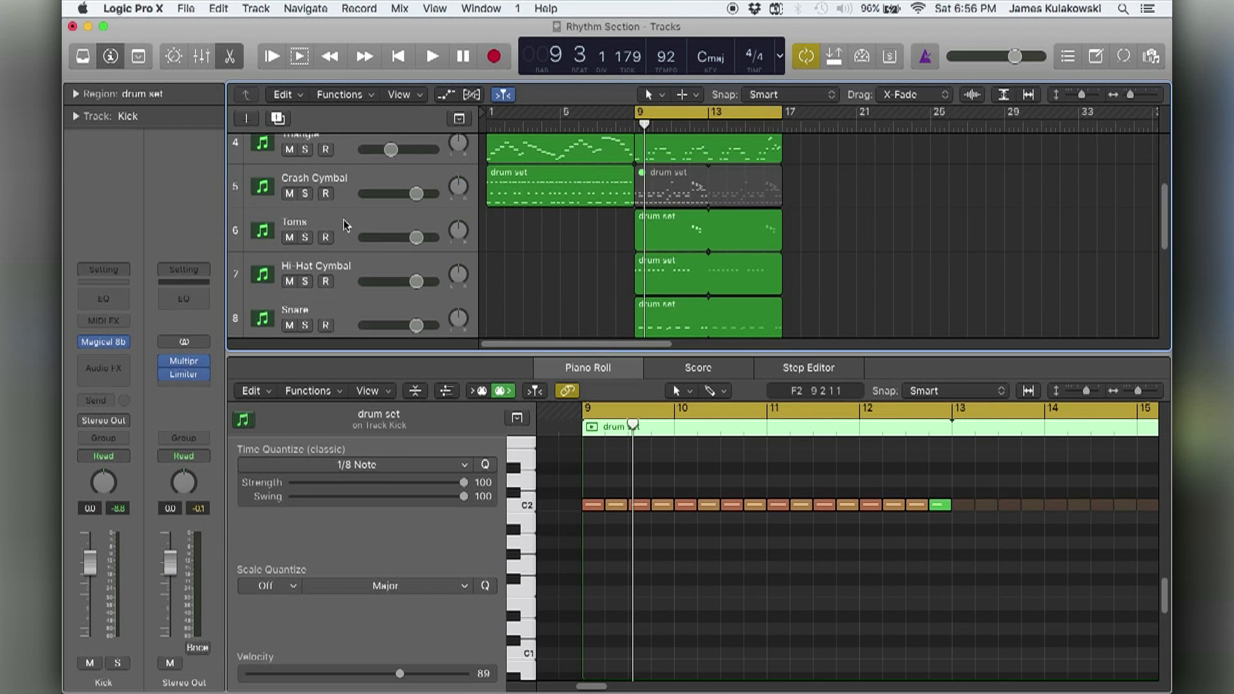
click(327, 234)
click(108, 343)
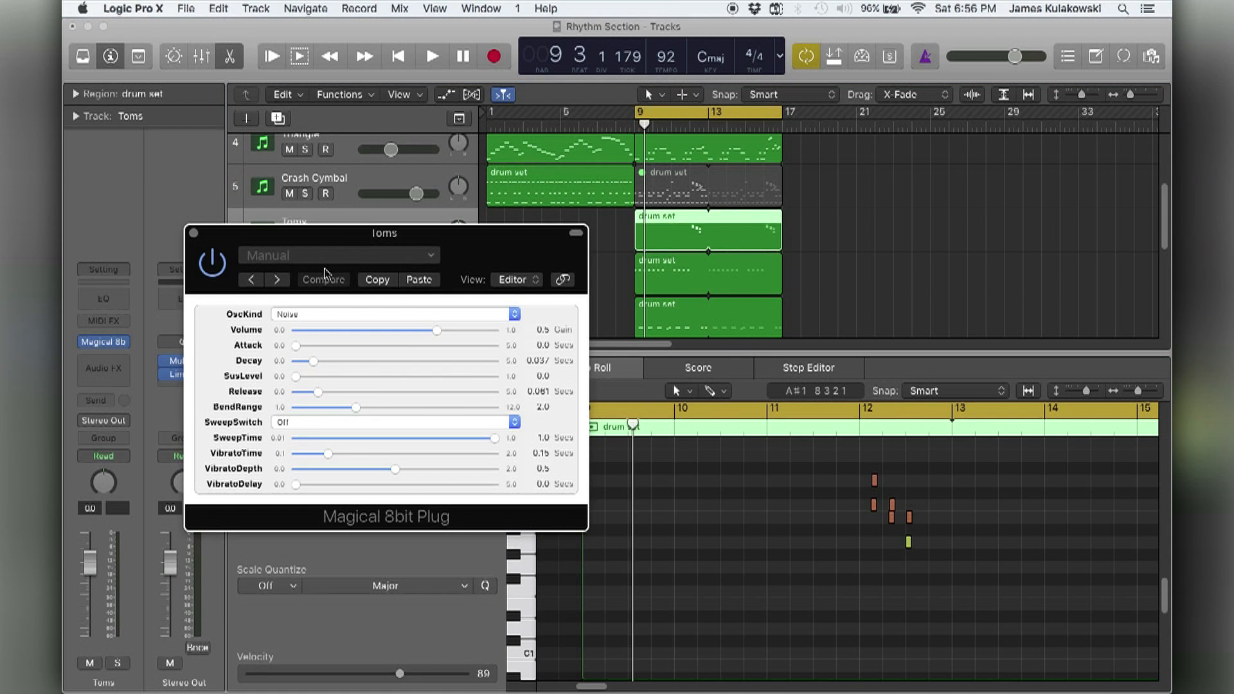
click(420, 279)
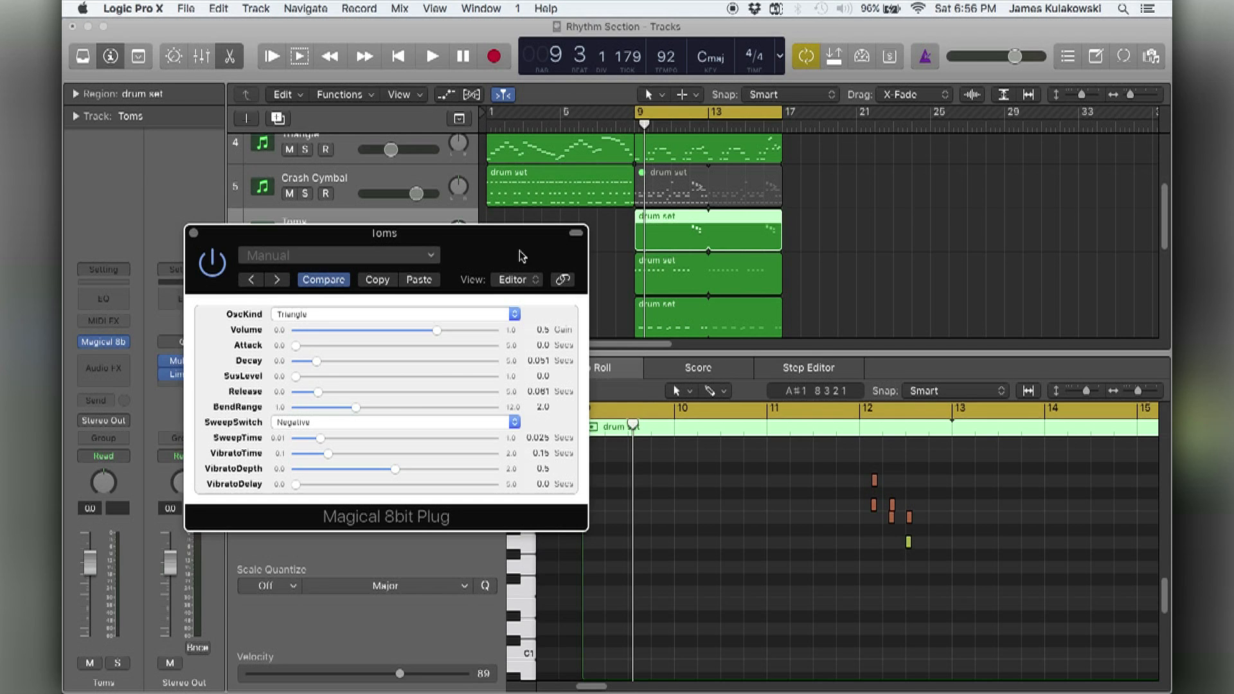
drag(543, 234, 484, 289)
Mute the Electric Bass region during playback and audition the drum tracks without it.
click(629, 235)
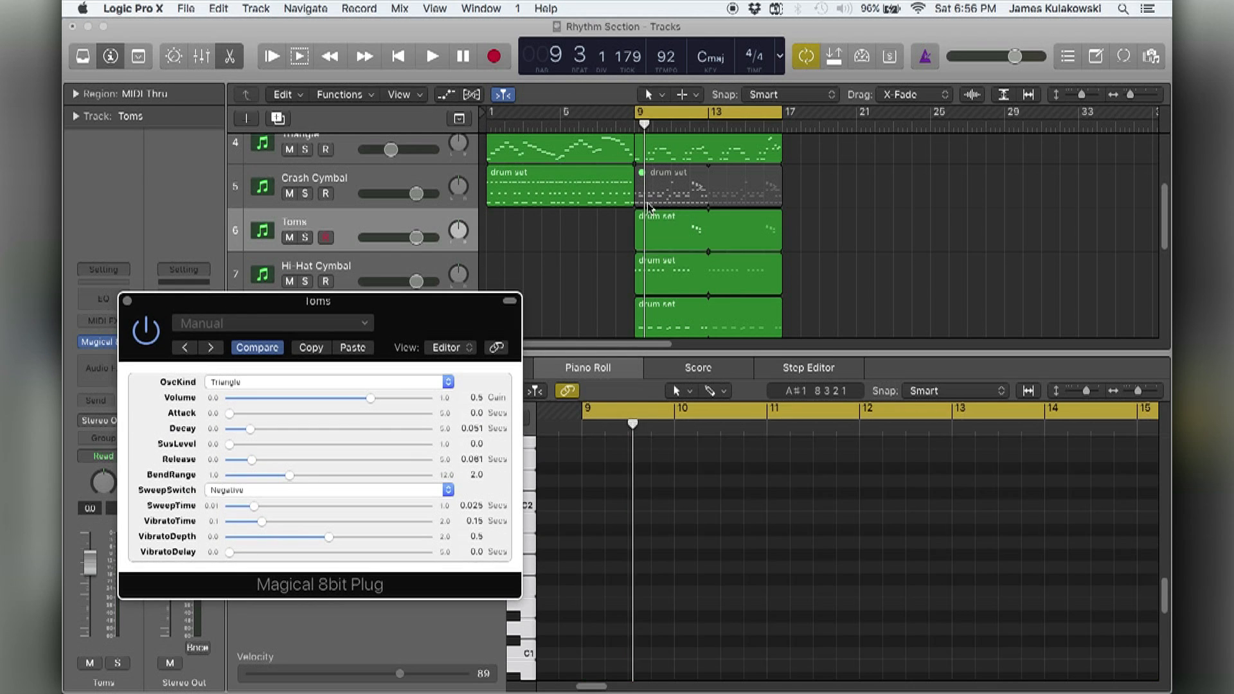
key(space)
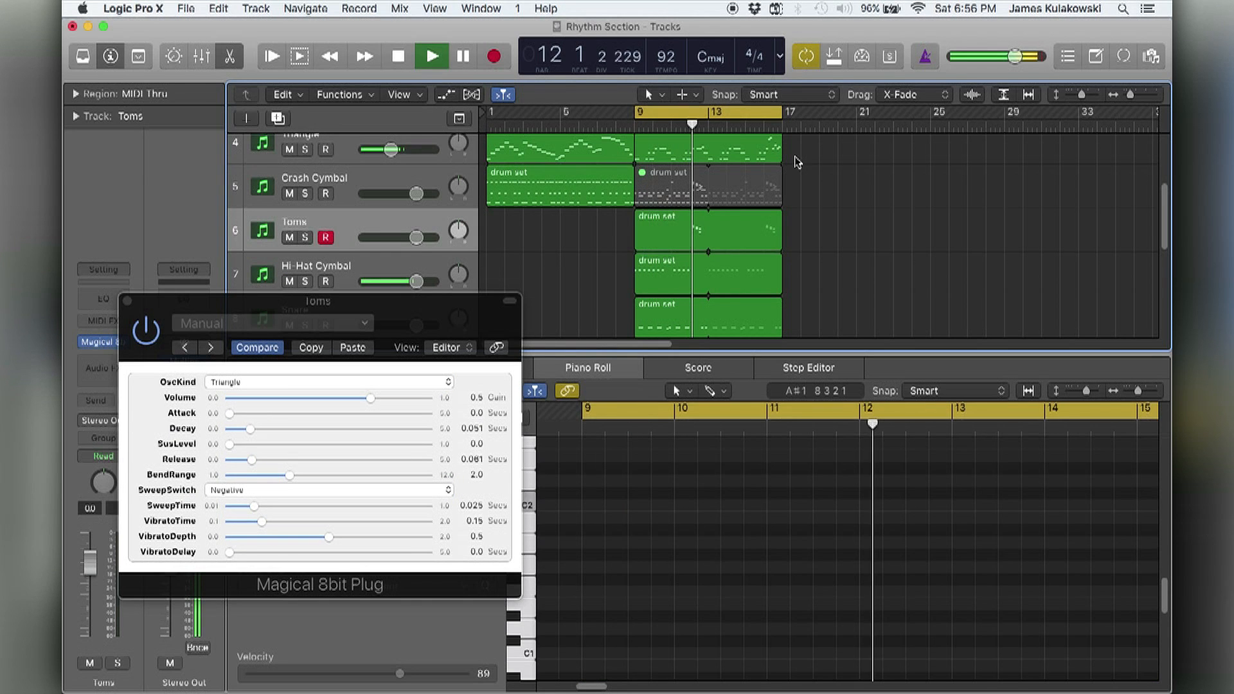
click(751, 159)
key(ctrl+m)
click(828, 201)
key(space)
key(space)
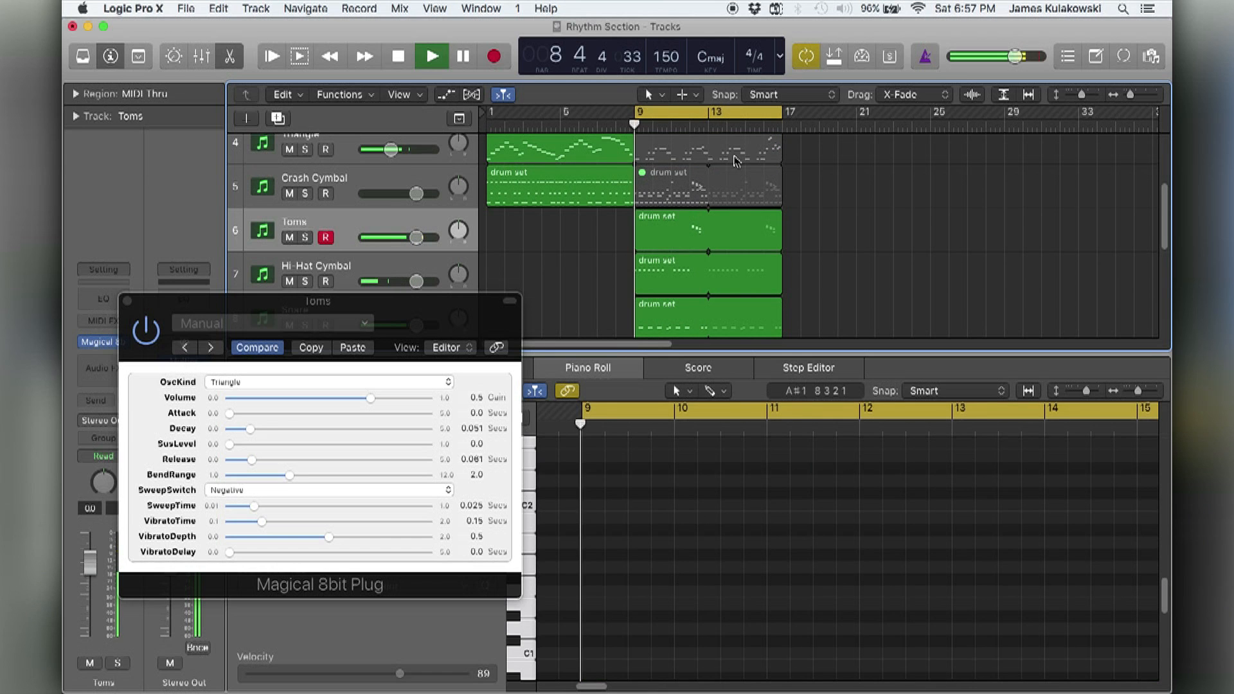
Show the Toms region in the Piano Roll, set the cycle range to bar 12 only, and start playback.
click(689, 233)
click(853, 429)
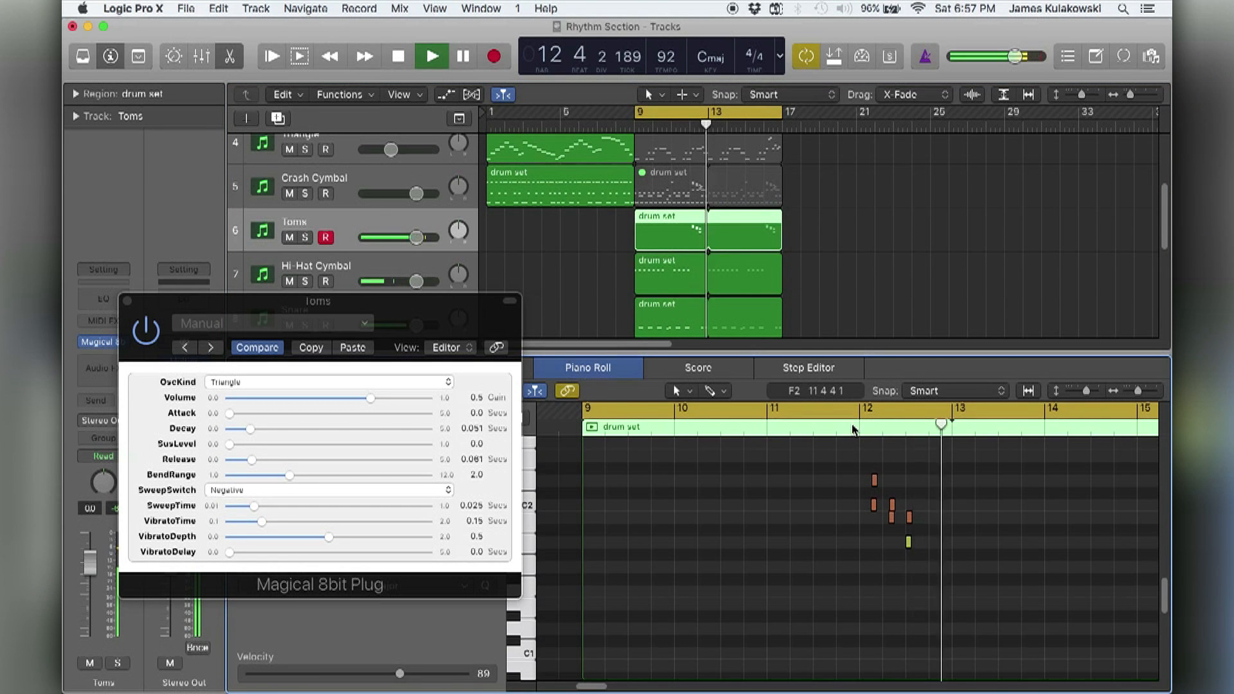
key(space)
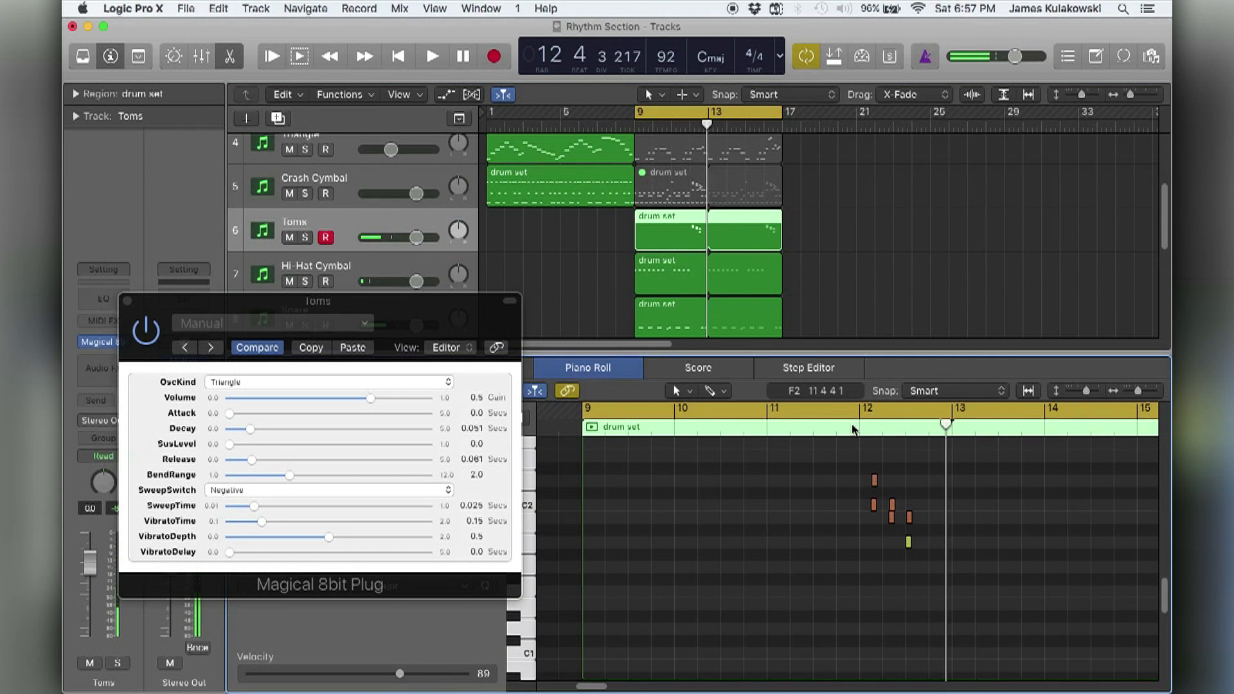
key(c)
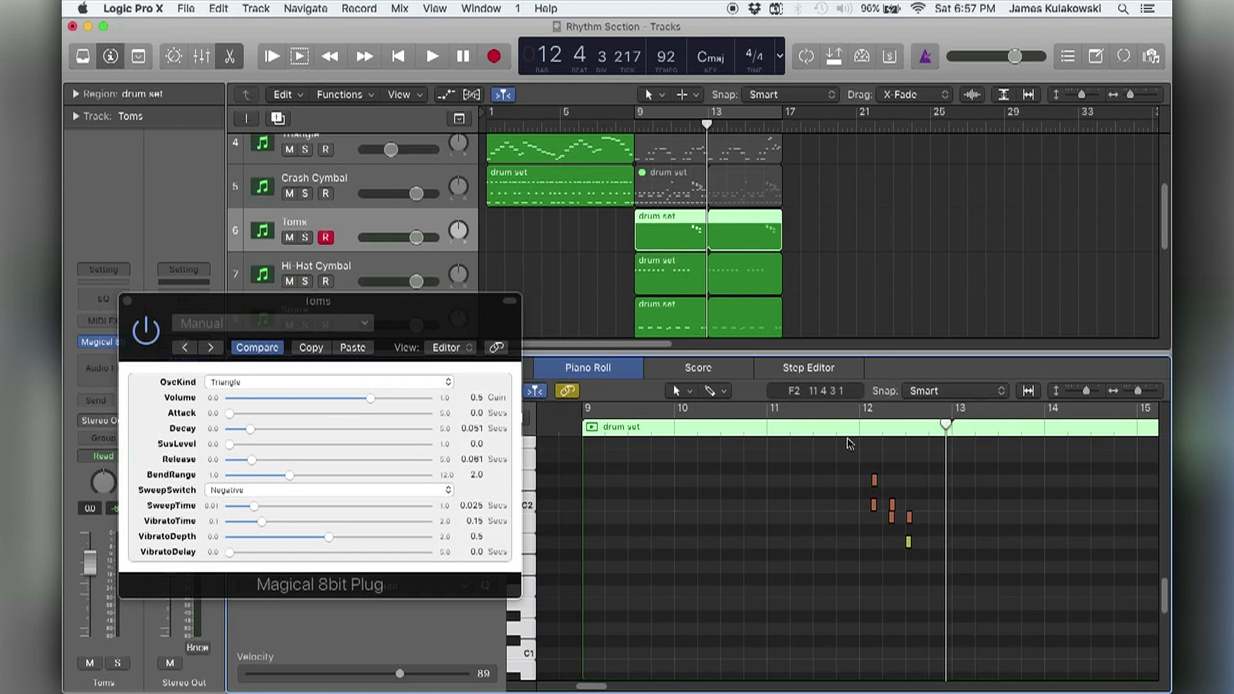
drag(864, 410, 930, 423)
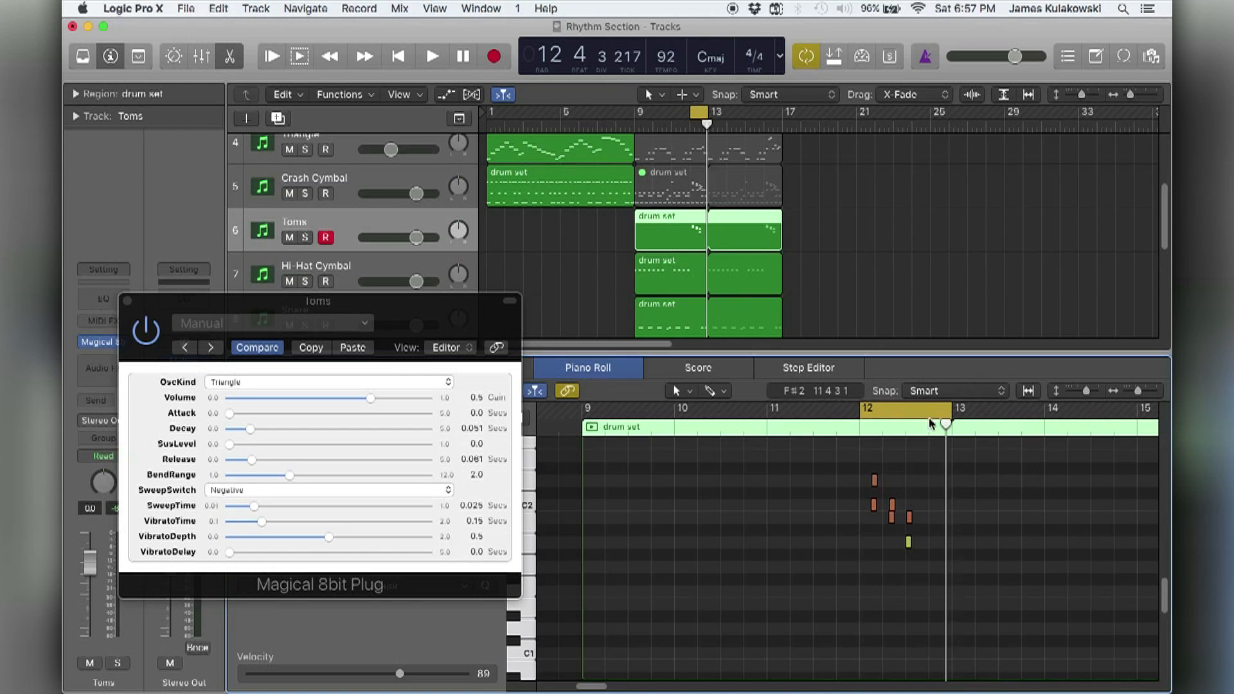
key(space)
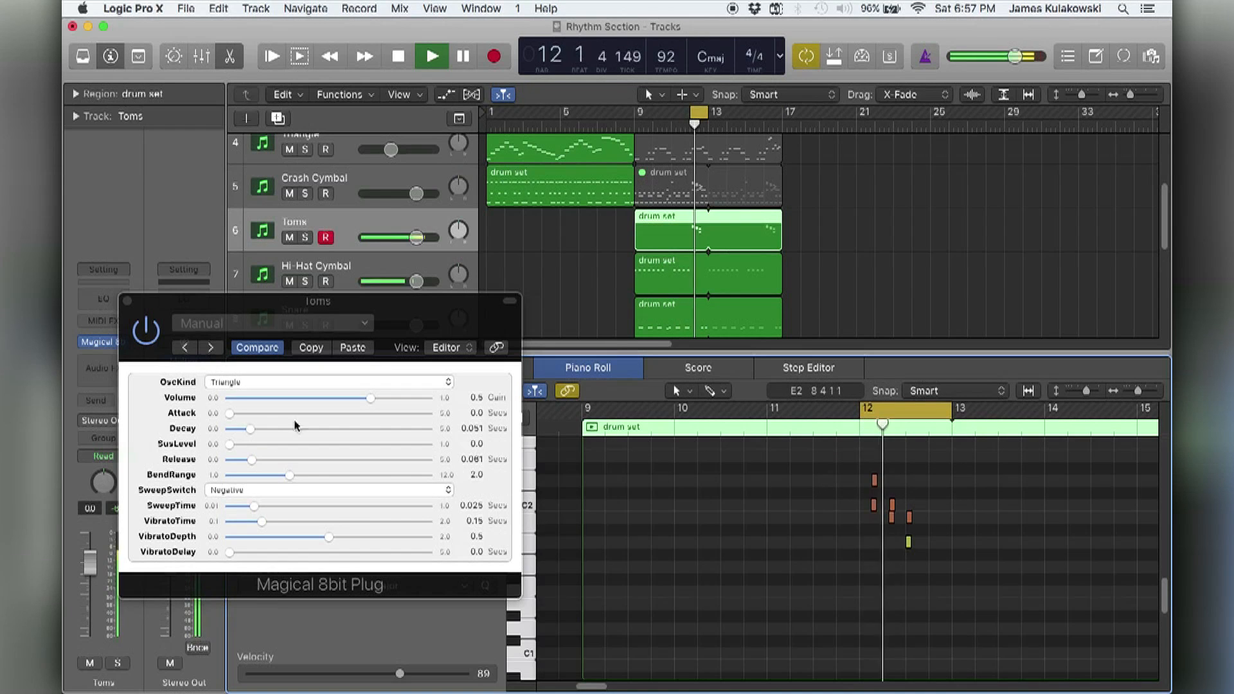
Set the Toms' Decay to 0.103, Release to 0.125 and SweepTime to 0.261 seconds during playback.
drag(255, 430, 266, 429)
drag(255, 506, 331, 511)
mouse_move(266, 429)
mouse_down()
mouse_move(263, 461)
mouse_move(254, 428)
mouse_move(267, 463)
mouse_move(261, 426)
mouse_move(263, 463)
mouse_move(262, 439)
mouse_up()
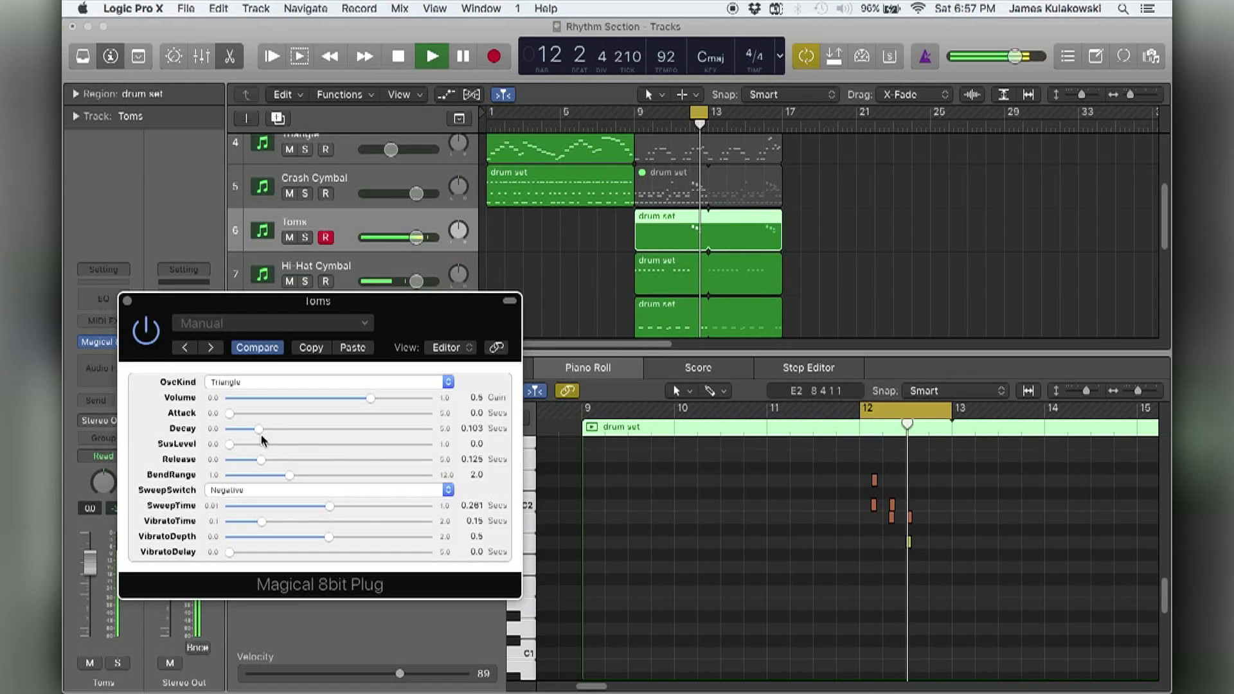
Transpose all tom notes in the Toms region up one octave and replay the cycled bar.
click(823, 574)
key(space)
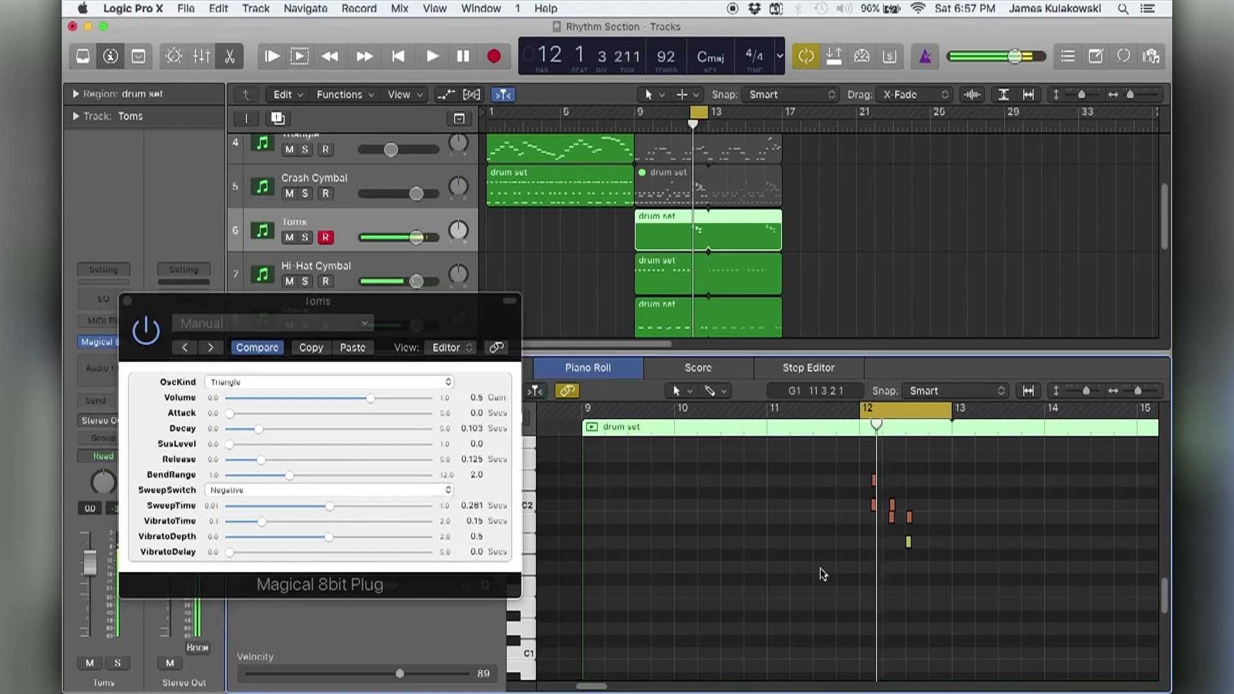
scroll(823, 574, up, 3)
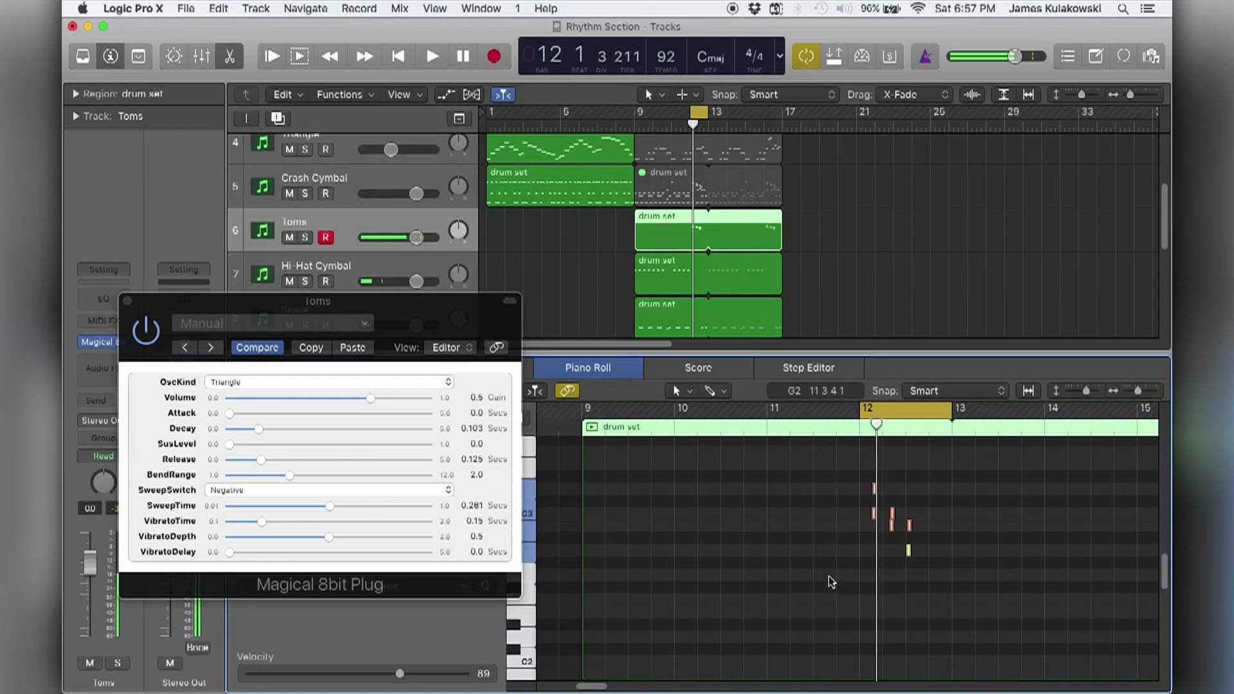
key(space)
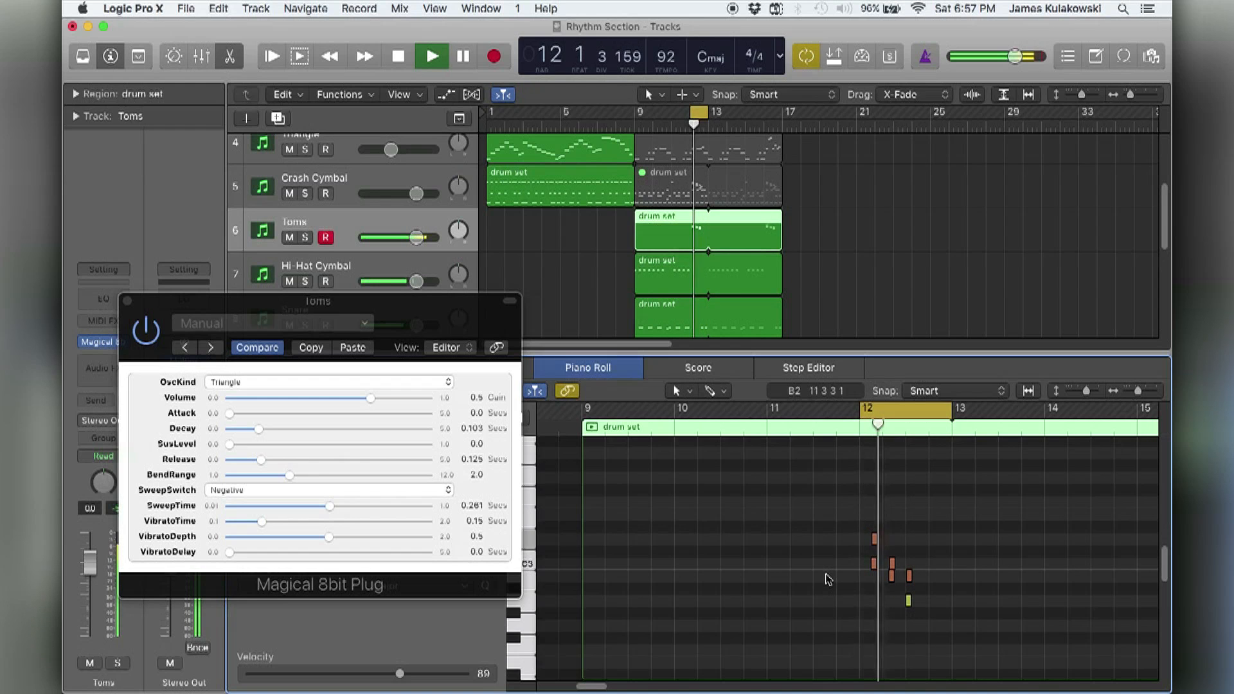
Set the Toms' Decay to 0.123, Release to 0.195 and SweepTime to 0.157 seconds, keeping OscKind on Triangle.
mouse_move(259, 429)
mouse_down()
mouse_move(266, 462)
mouse_move(257, 434)
mouse_up()
drag(331, 506, 384, 506)
drag(255, 429, 263, 429)
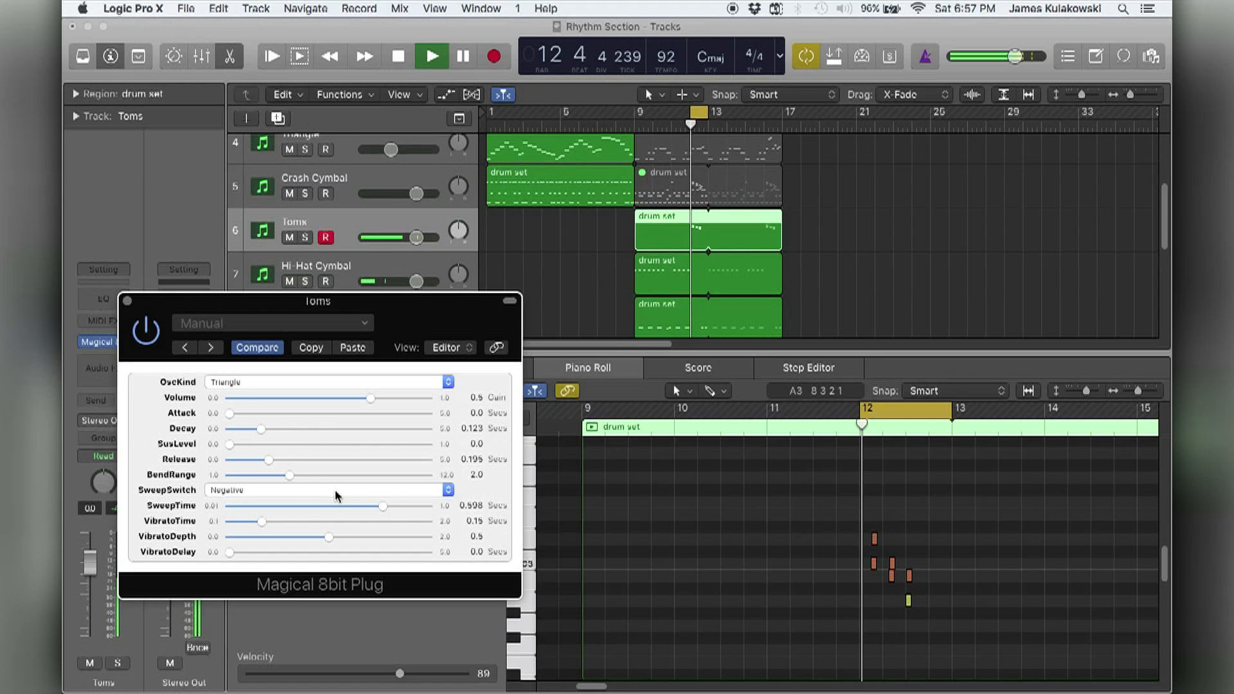
drag(382, 506, 305, 506)
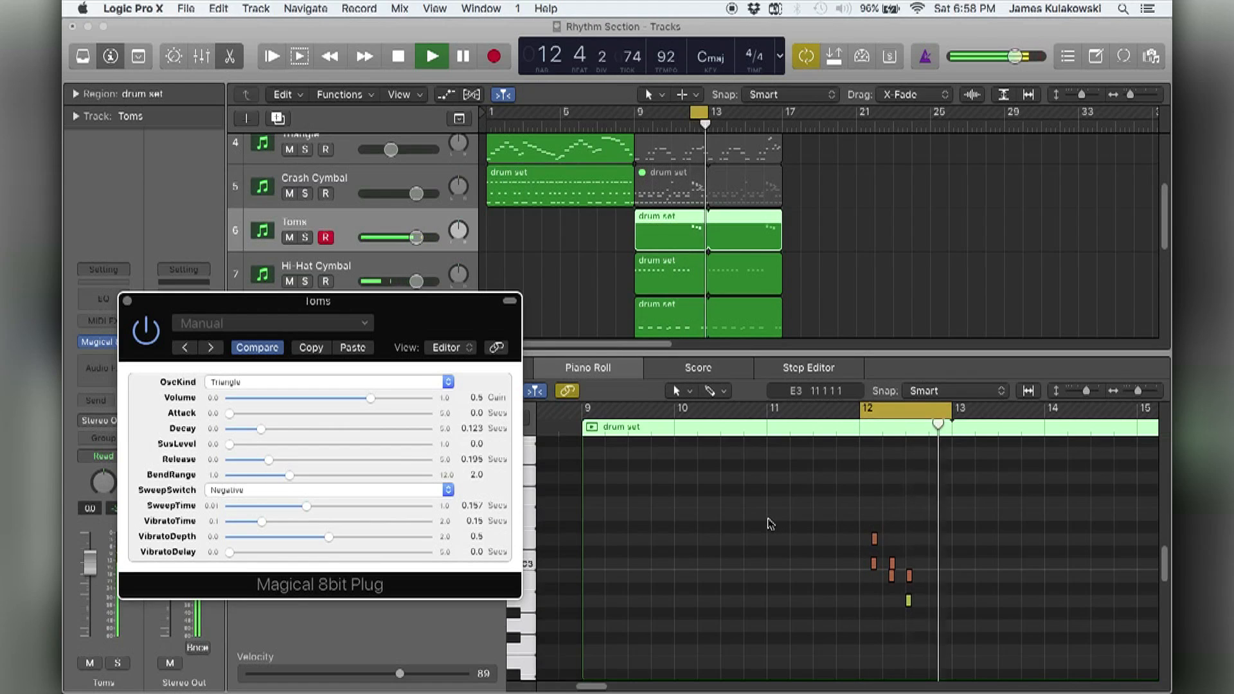
key(space)
click(219, 382)
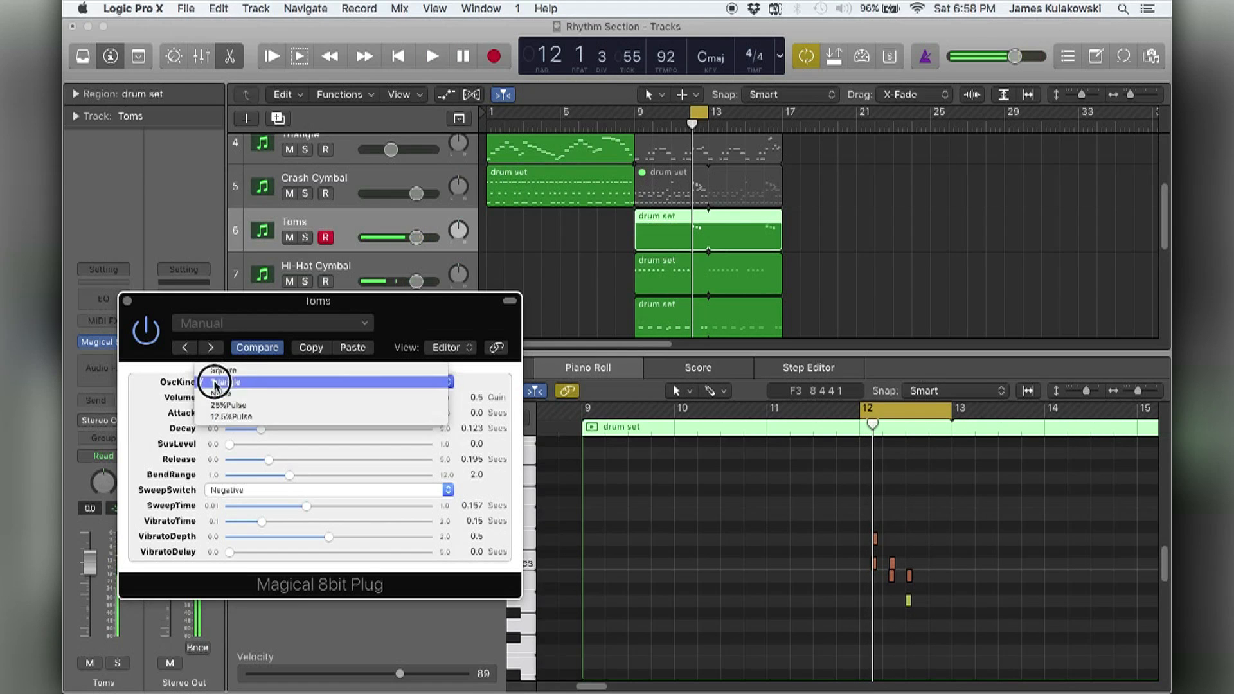
click(235, 385)
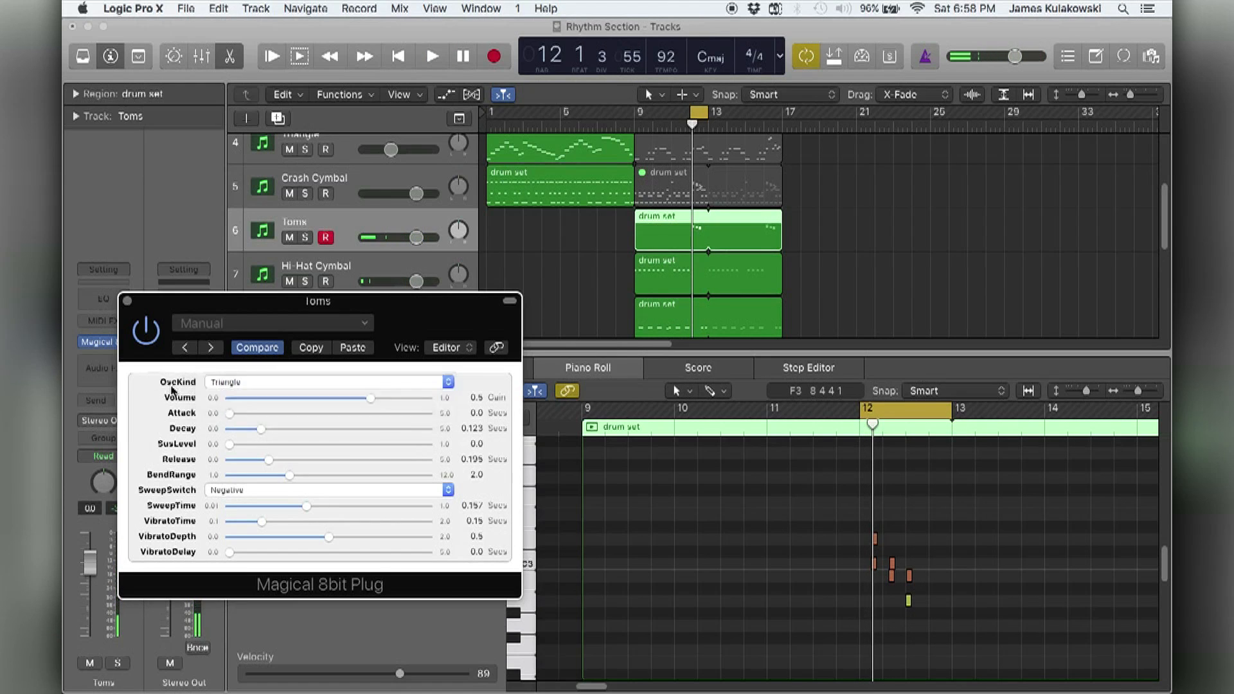
Show the Kick region's notes together with the Toms' notes in the Piano Roll, focused on bar 12.
scroll(677, 294, down, 2)
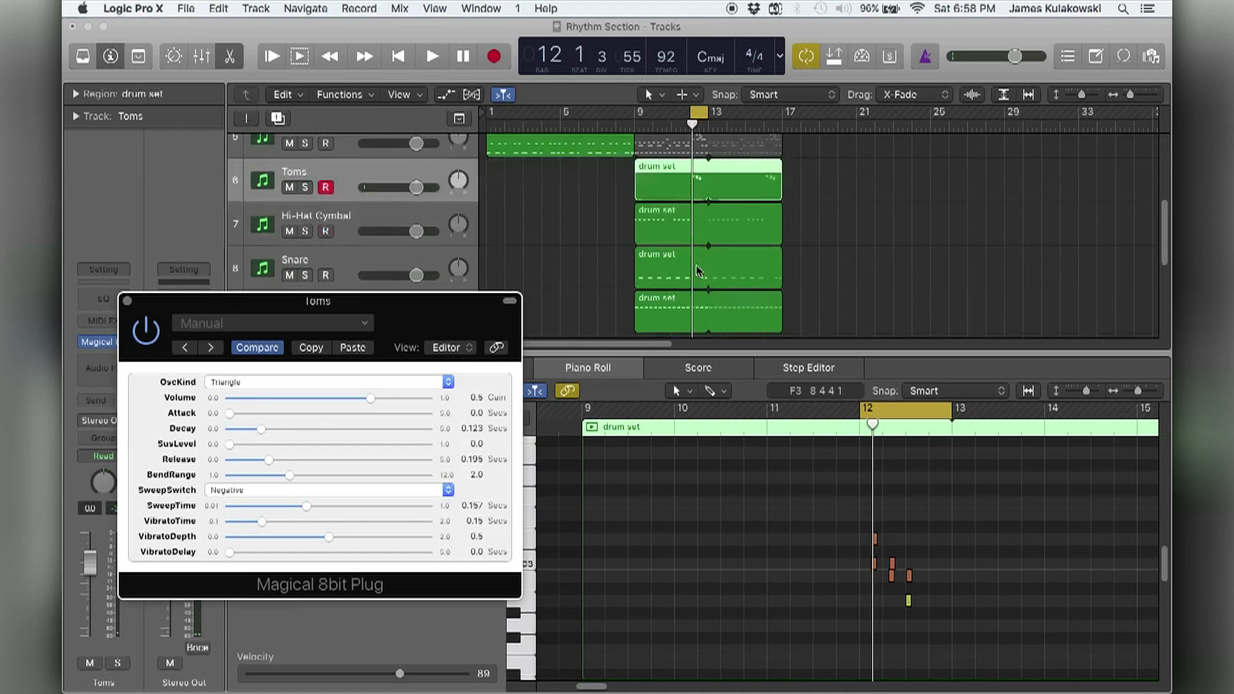
scroll(655, 297, down, 1)
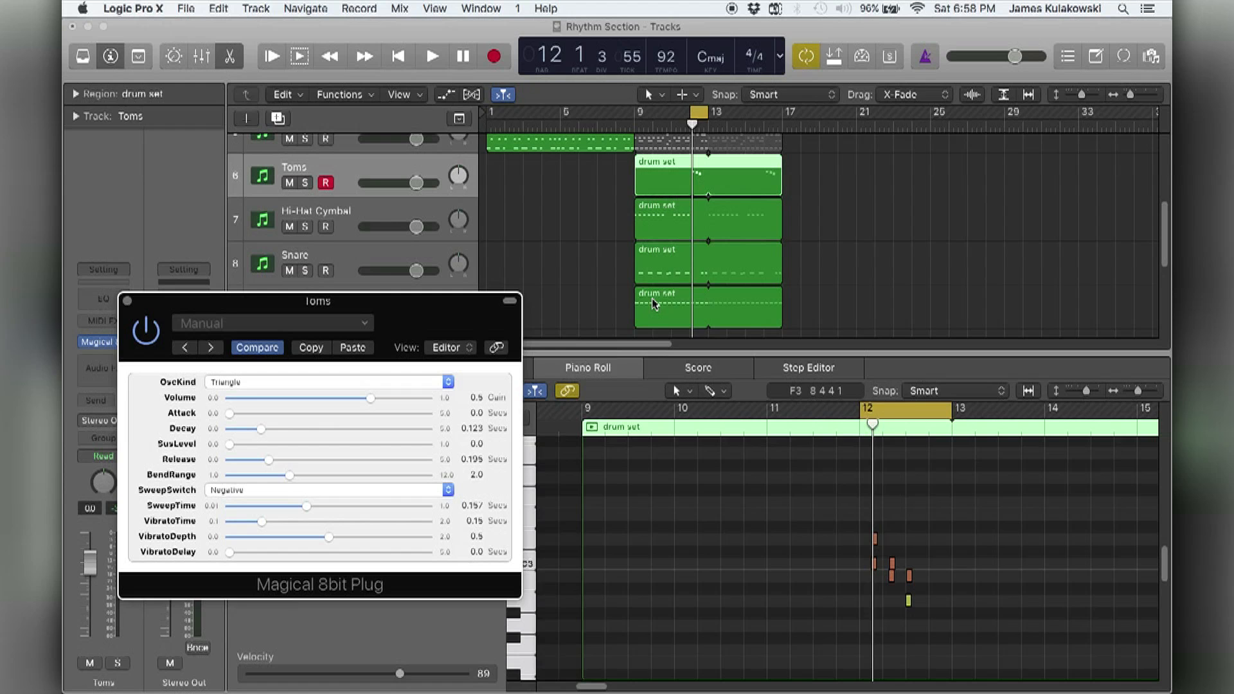
shift+click(652, 299)
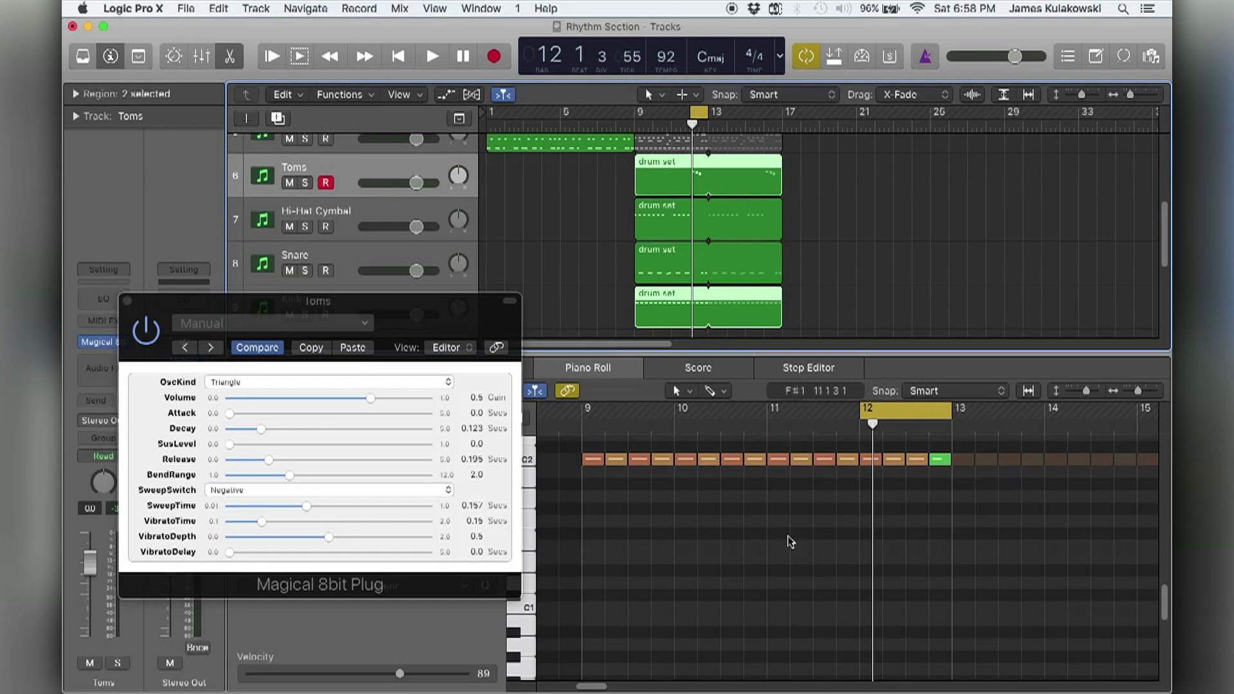
scroll(797, 549, up, 5)
key(super+Right)
key(super+Right)
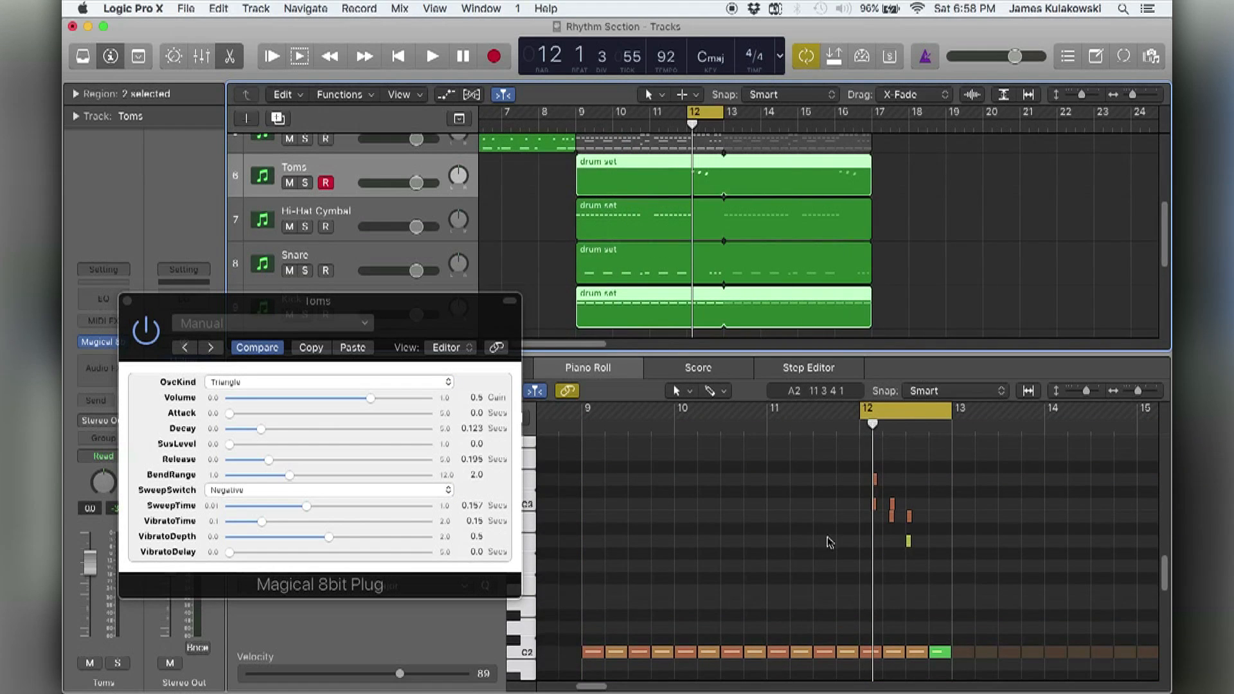
click(829, 541)
key(super+Right)
key(super+Right)
key(super+Right)
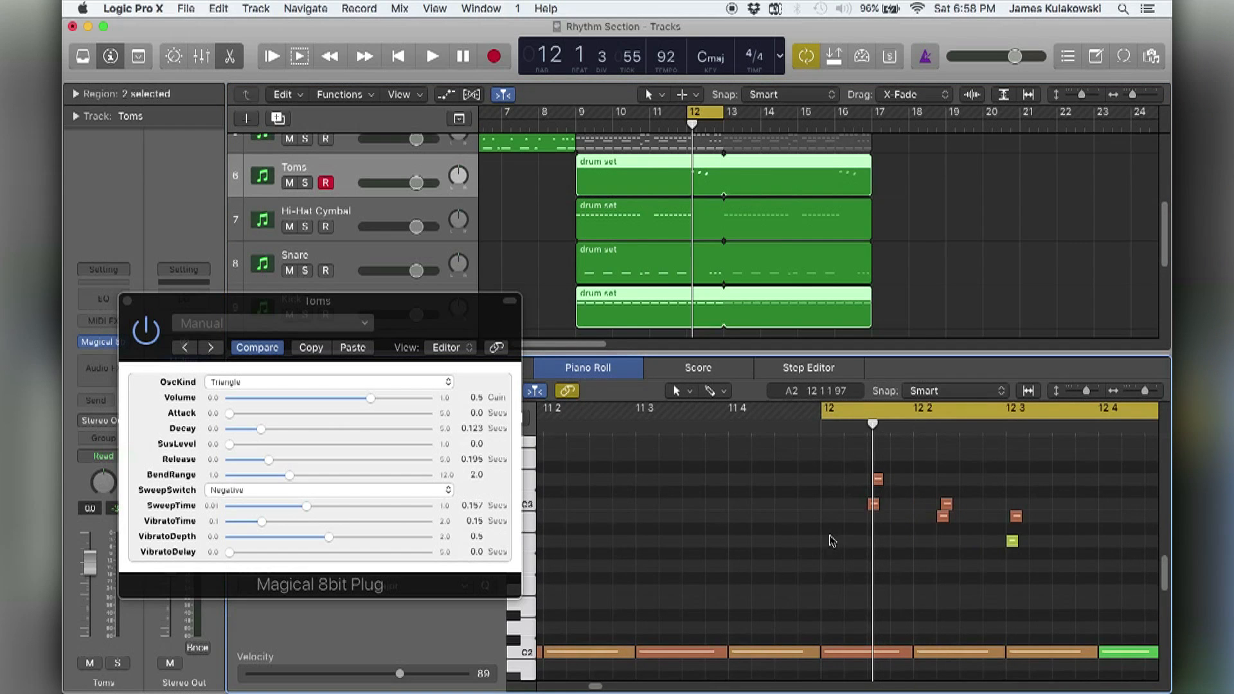
Shorten the Kick notes on beats 1 and 2 of bar 12 so they end before the tom hits.
drag(791, 653, 748, 653)
drag(880, 651, 817, 652)
scroll(909, 622, right, 1)
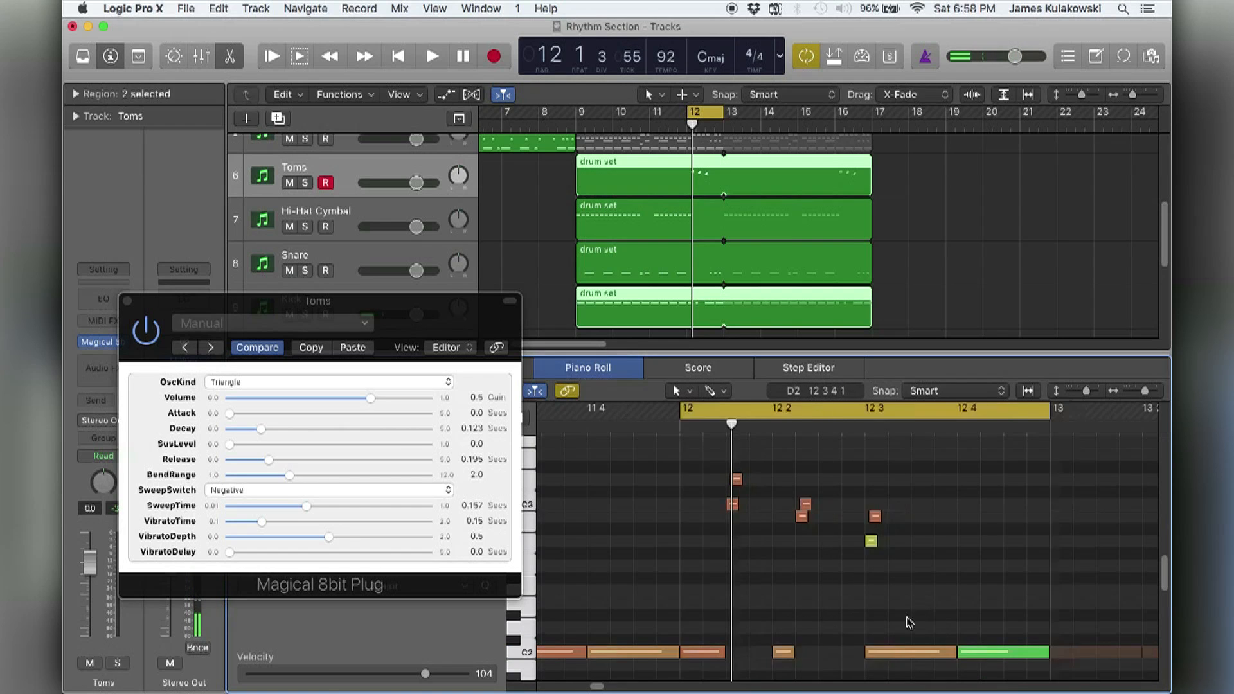
Delete the Kick note on beat 3 of bar 12 and audition the tom fill.
scroll(909, 622, down, 1)
scroll(900, 618, right, 1)
click(862, 638)
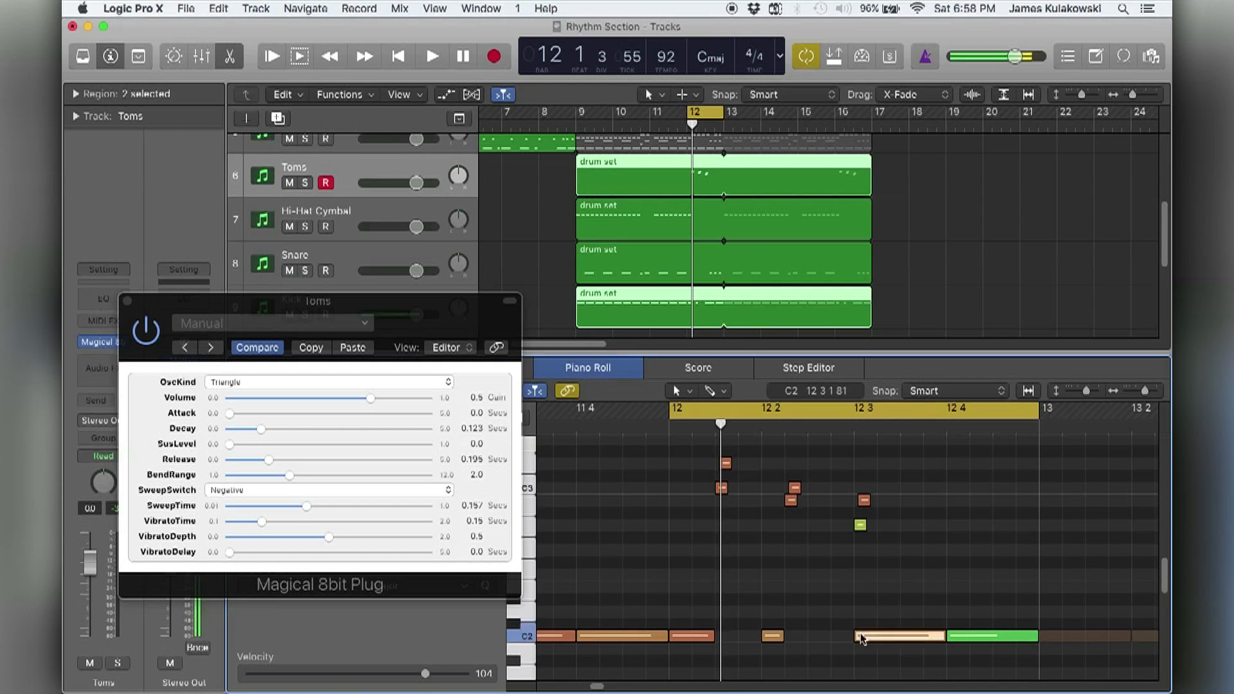
key(ctrl+m)
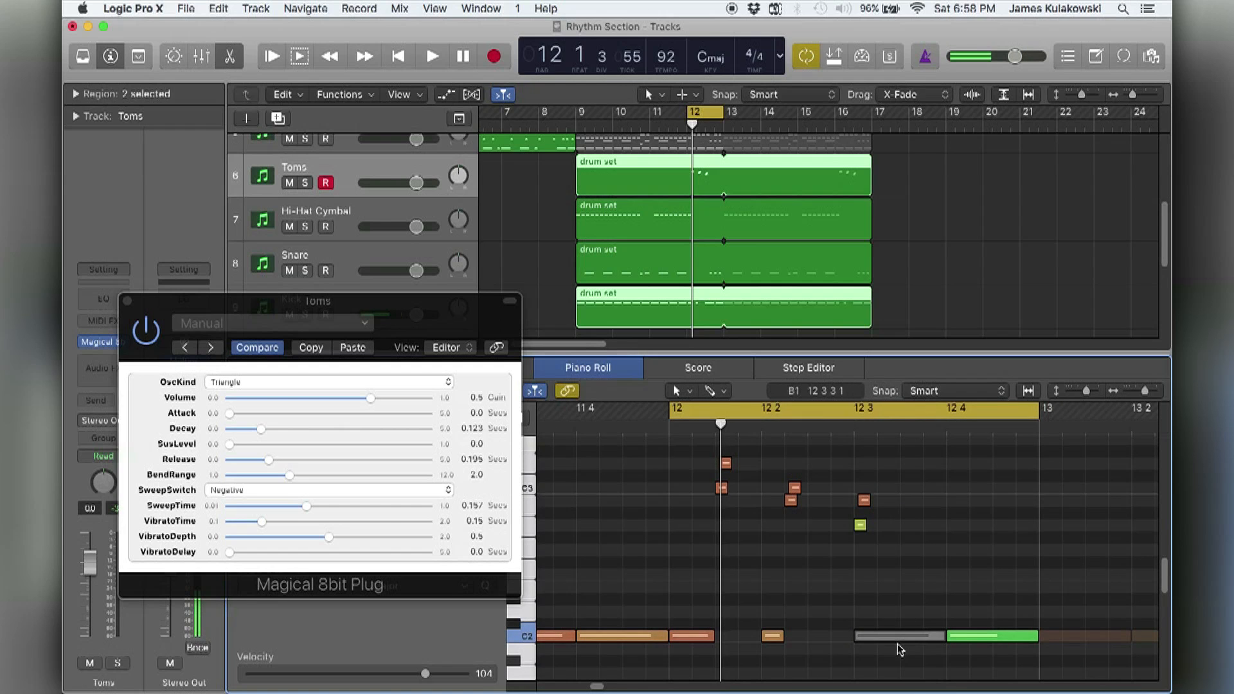
key(Delete)
key(space)
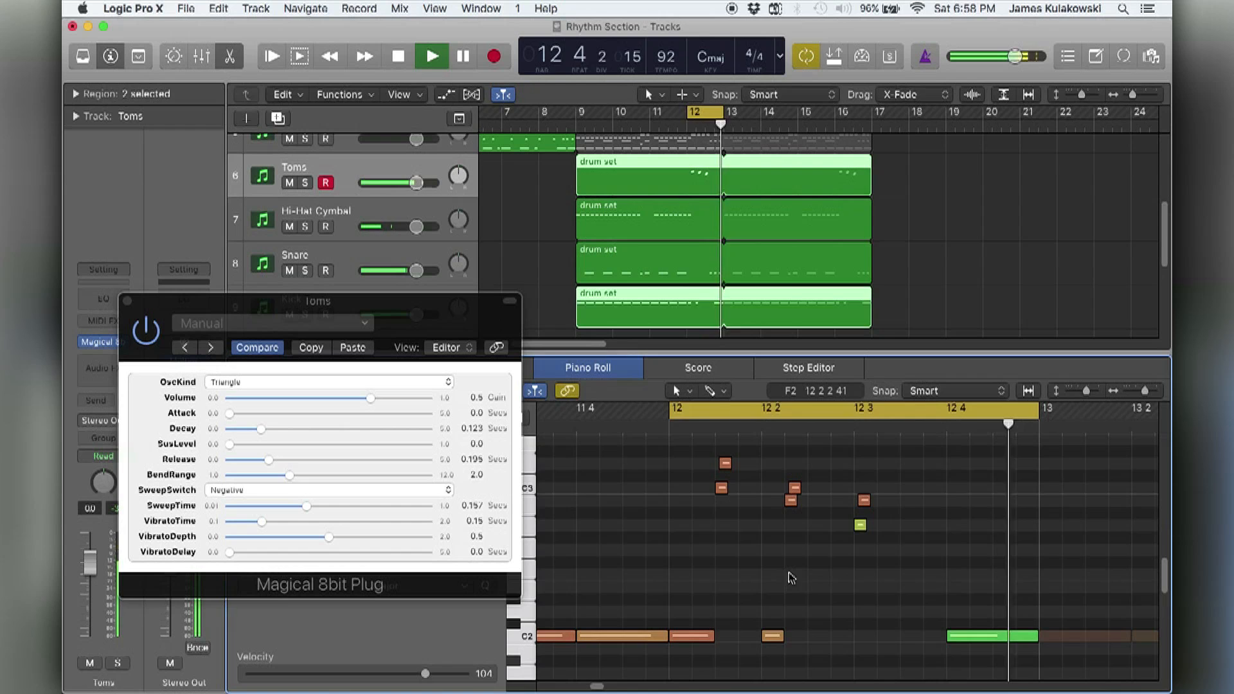
key(space)
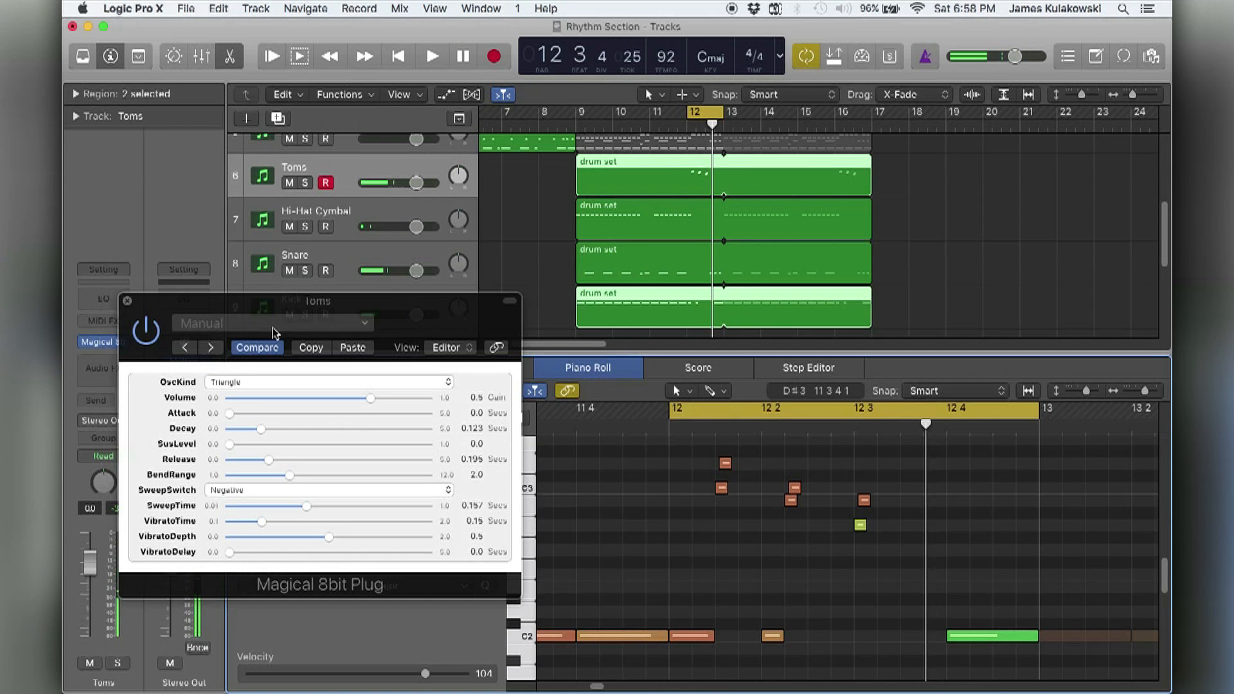
Close the Piano Roll and unmute the second drum set region on the Crash Cymbal track.
key(e)
click(627, 259)
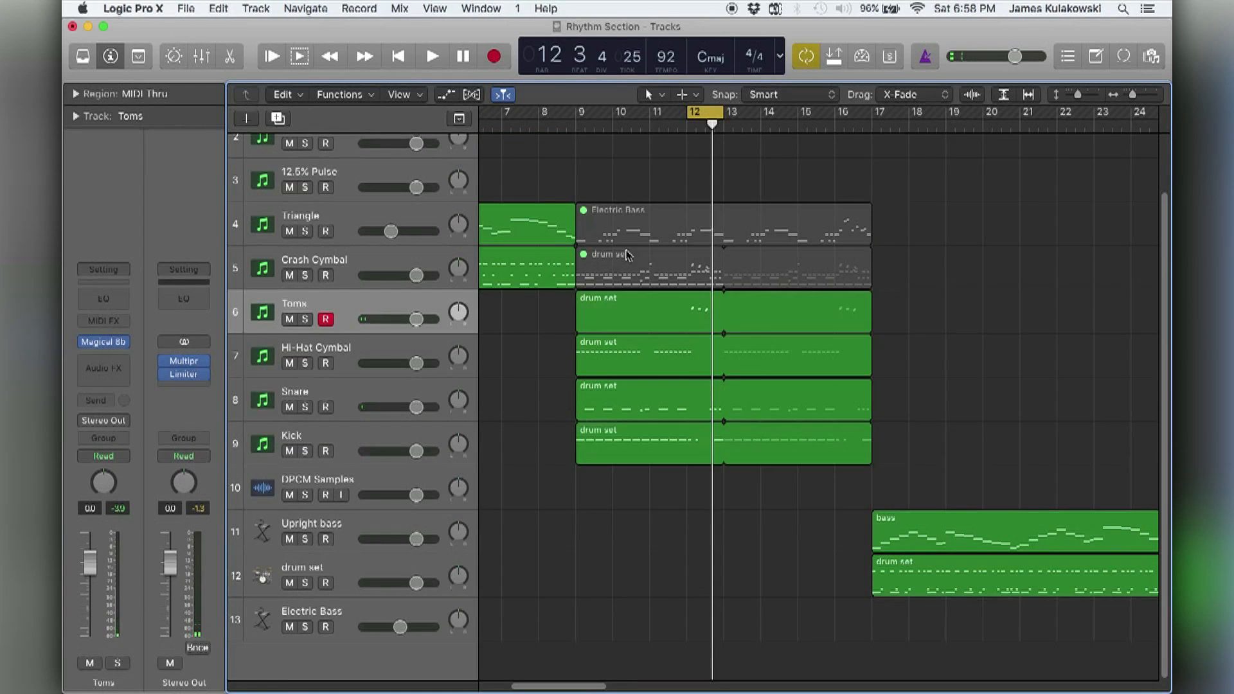
key(ctrl+m)
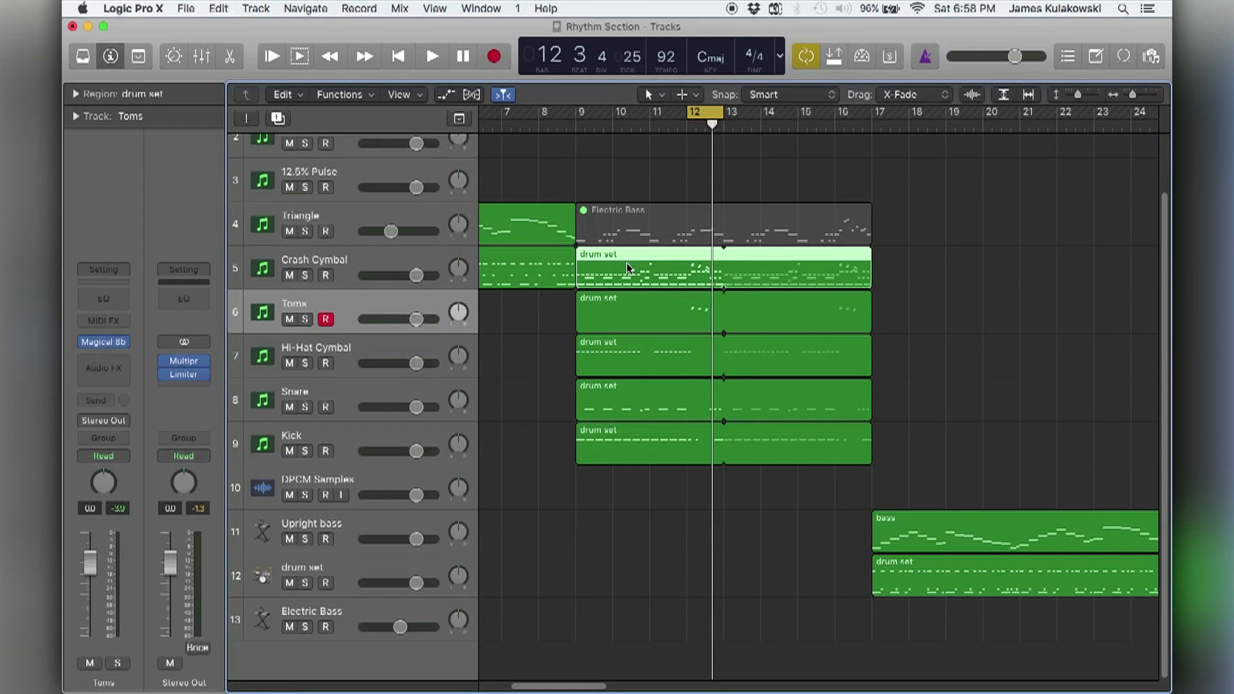
Show the Crash Cymbal track's second drum set region in the Piano Roll and set the cycle range to bars 9–16.
key(e)
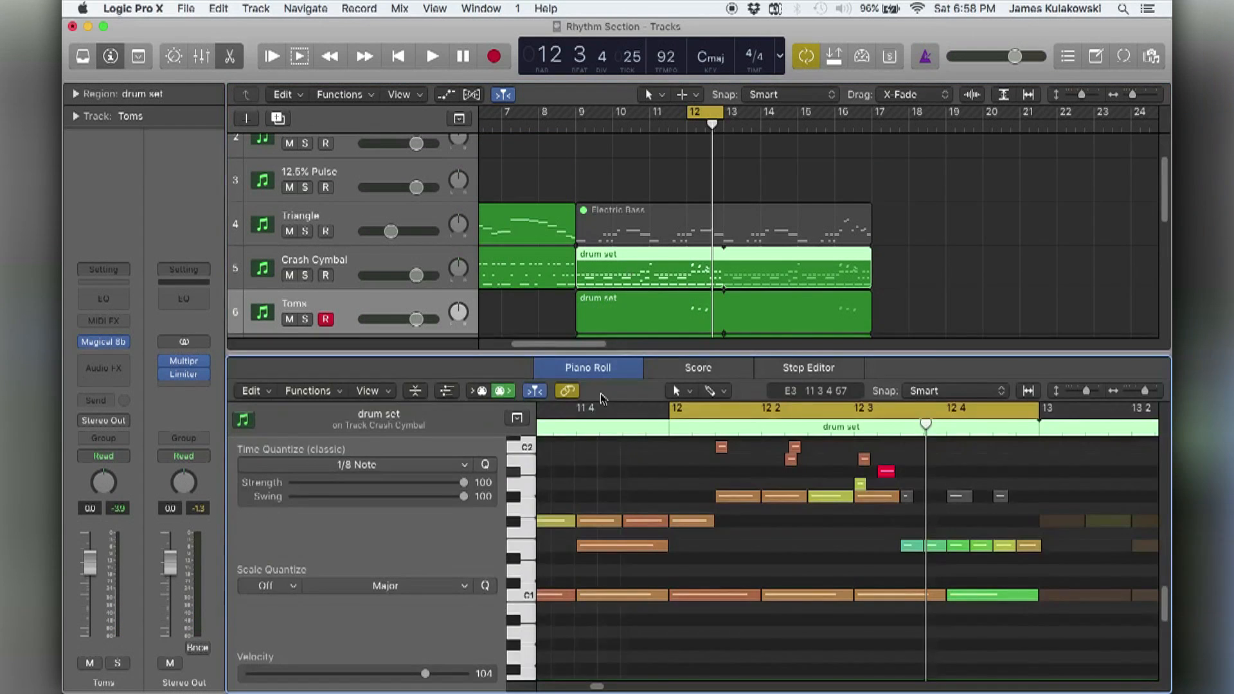
click(656, 230)
click(651, 271)
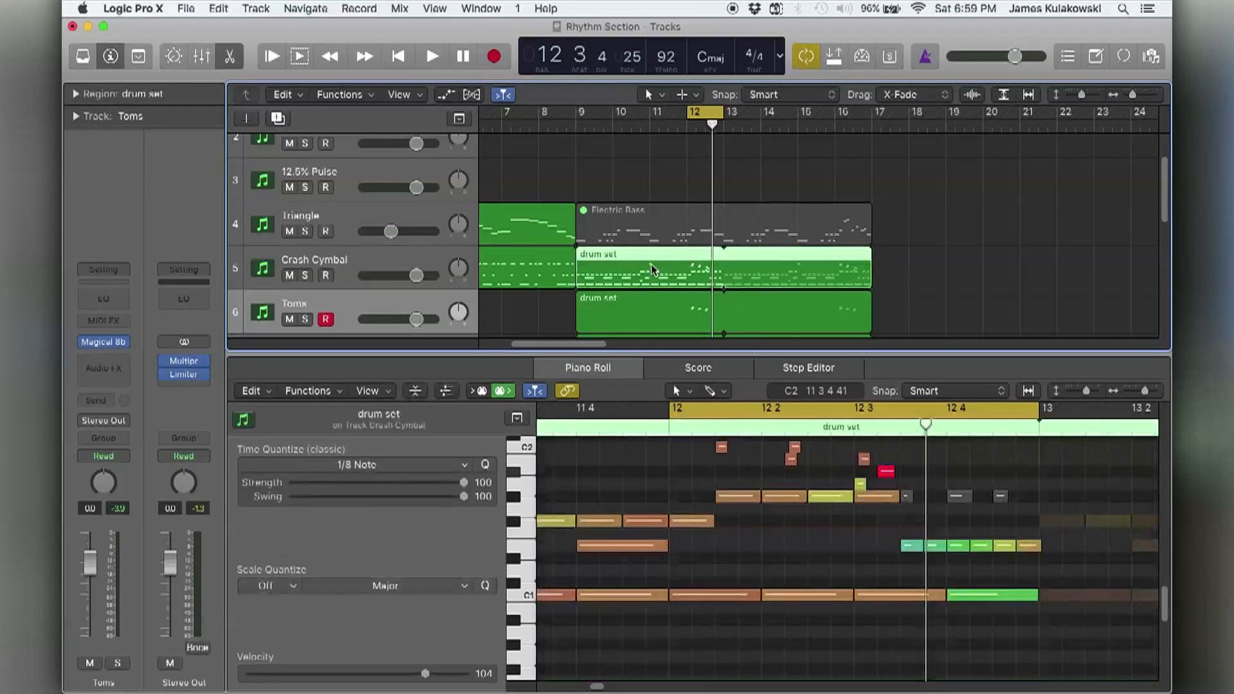
key(u)
click(621, 472)
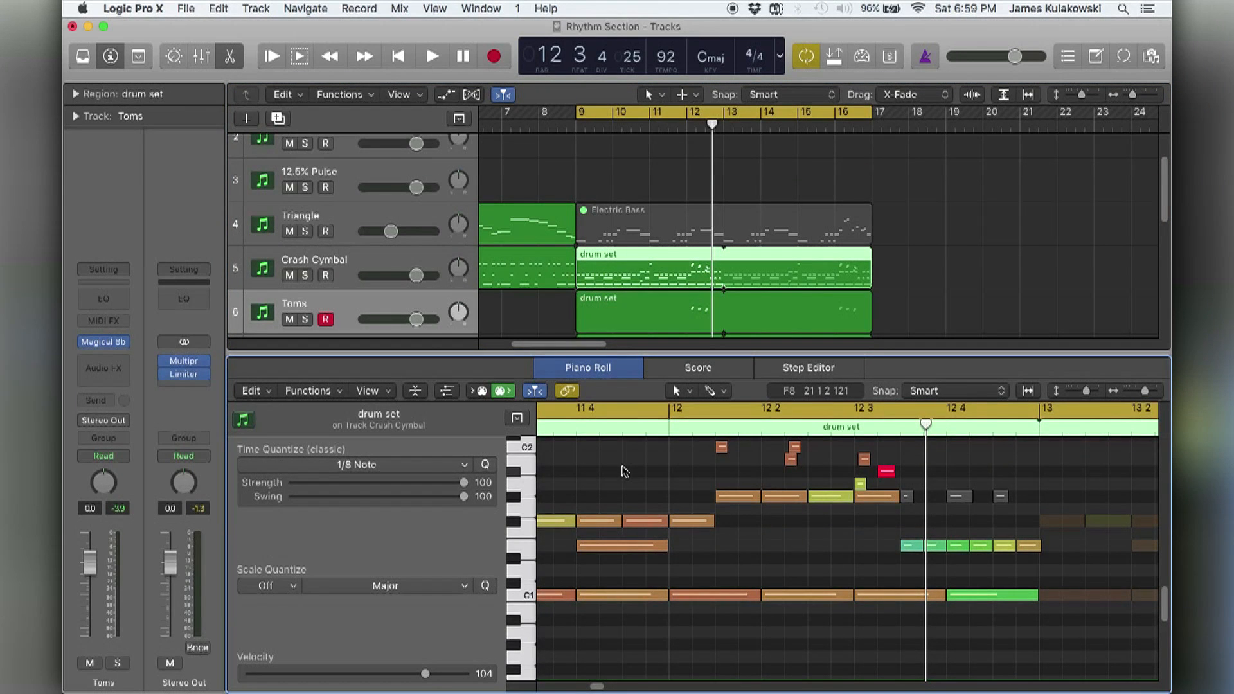
key(z)
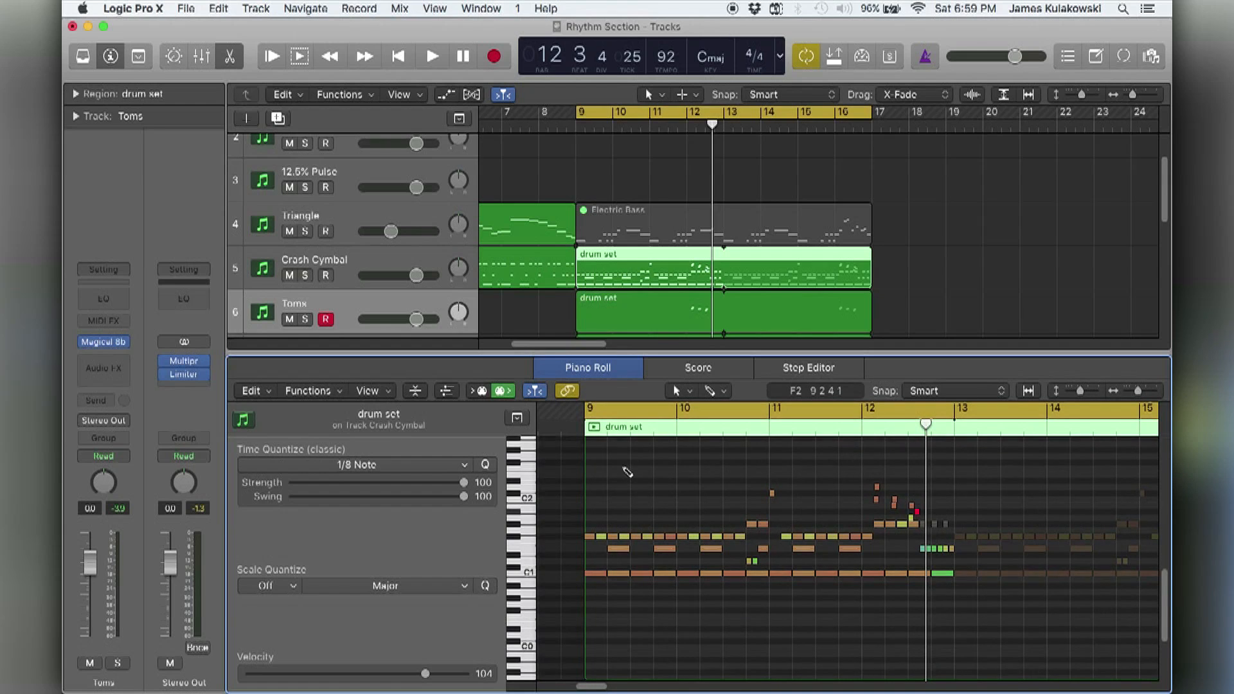
Delete every note in the Crash Cymbal region except the crash hit at the start of bar 11.
key(super+Down)
click(518, 486)
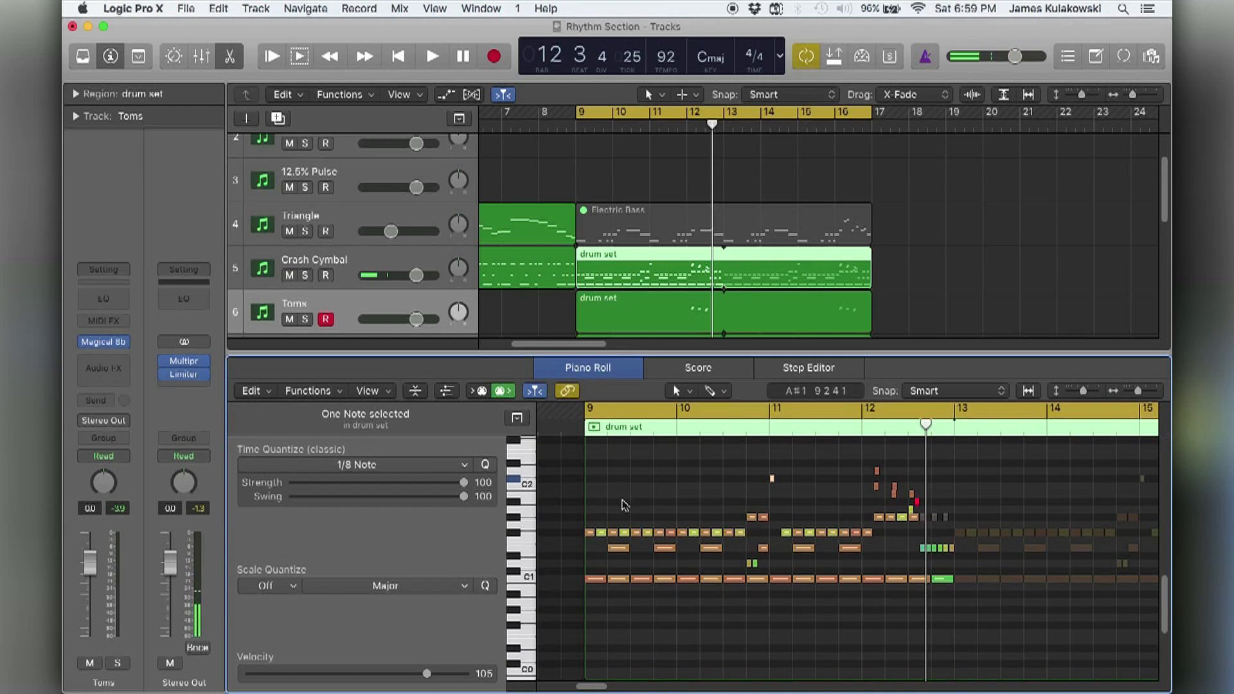
drag(560, 501, 970, 619)
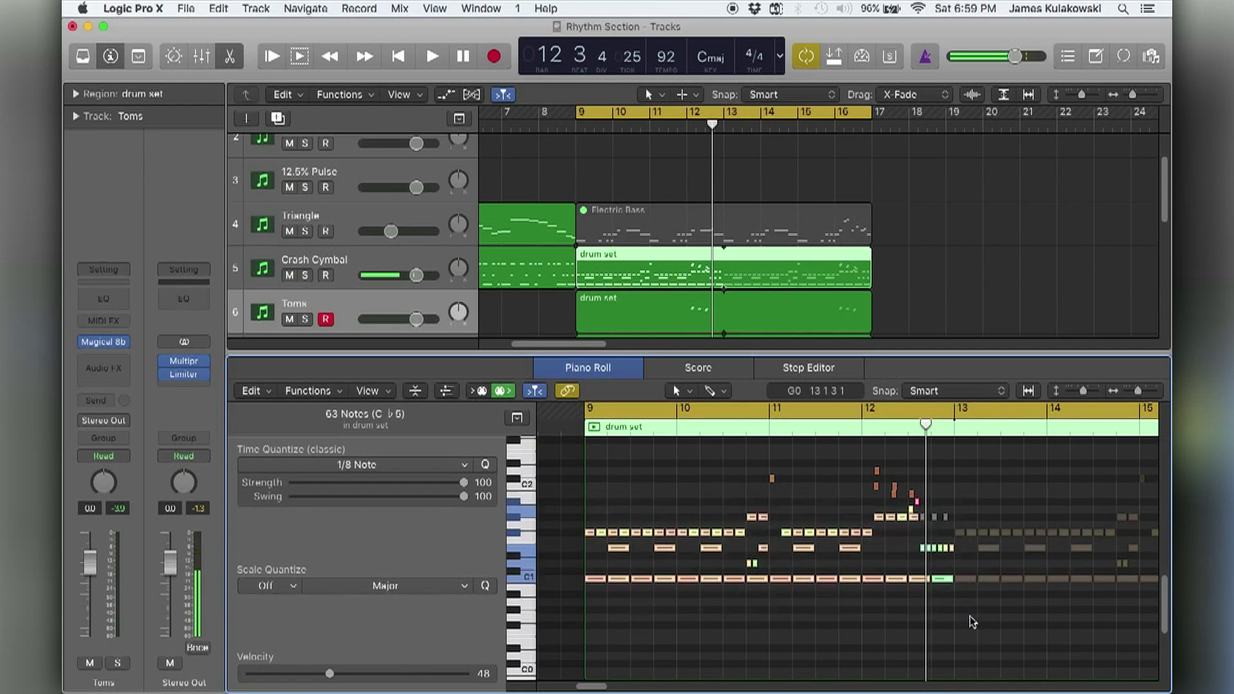
key(Delete)
drag(843, 523, 945, 463)
key(Delete)
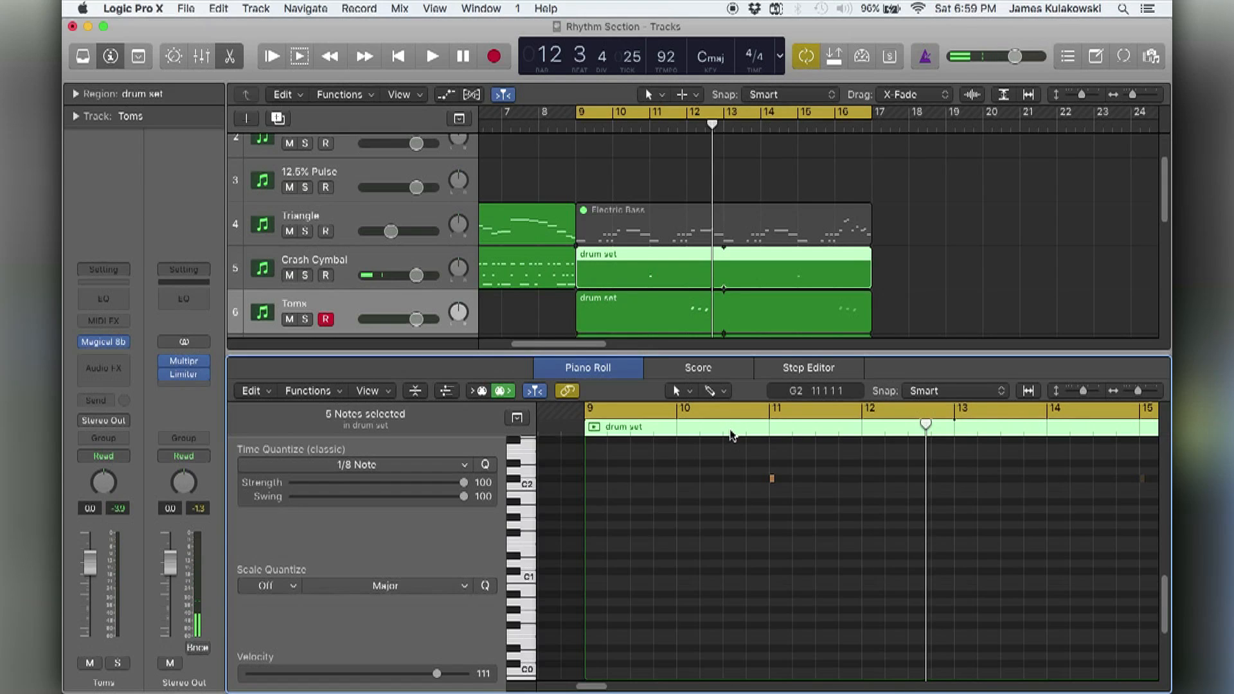
Set the cycle range to bar 11 and audition the crash note.
key(c)
drag(860, 410, 769, 412)
key(space)
key(space)
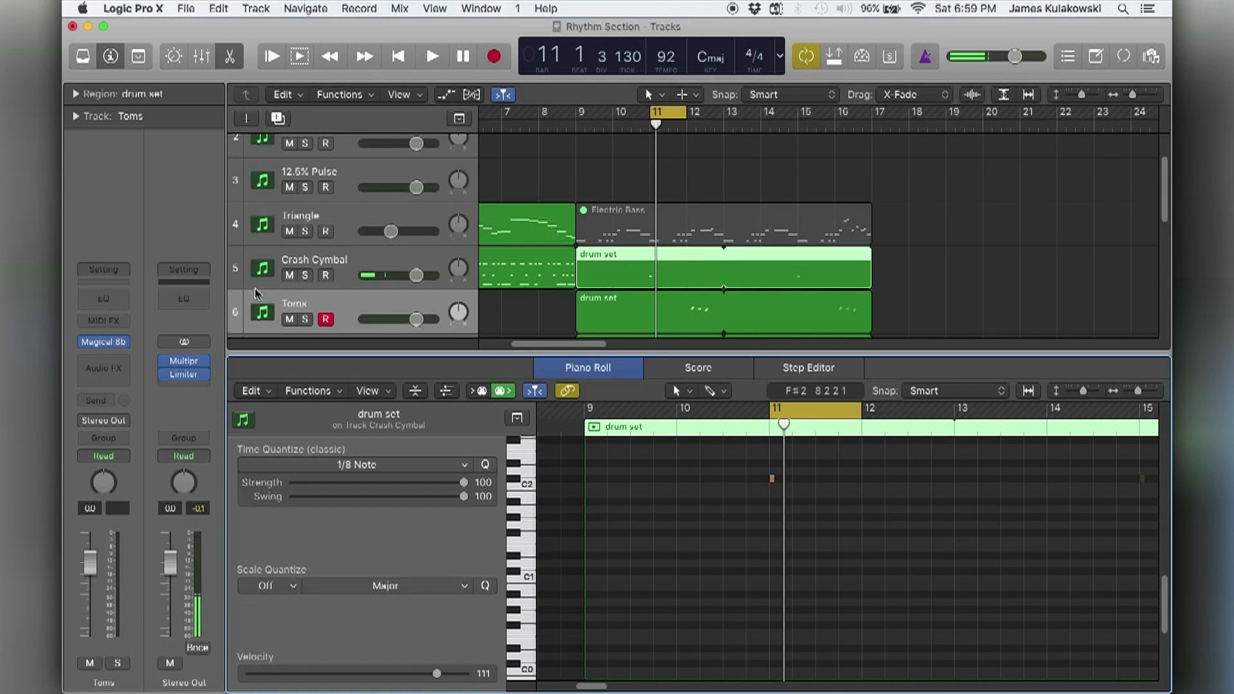
Set the Crash Cymbal's Magical 8bit Plug decay to about 0.797 secs and release to about 1.501 secs while bar 11 loops.
click(276, 263)
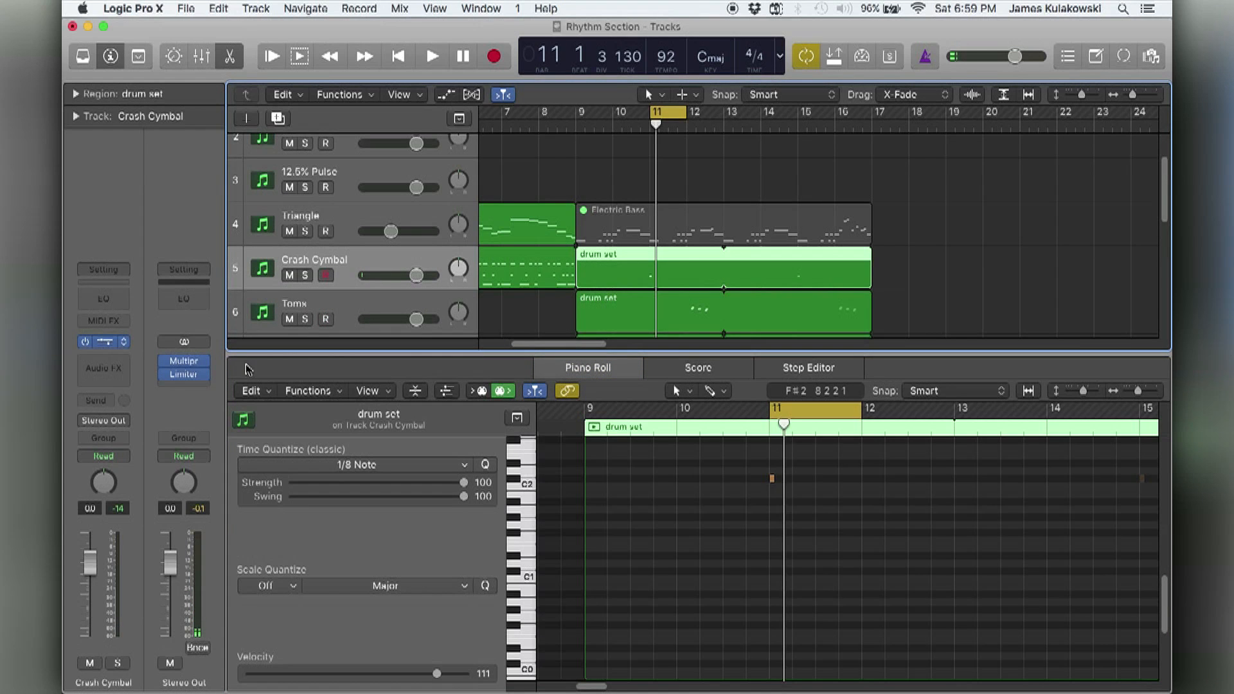
click(104, 342)
drag(839, 140, 366, 160)
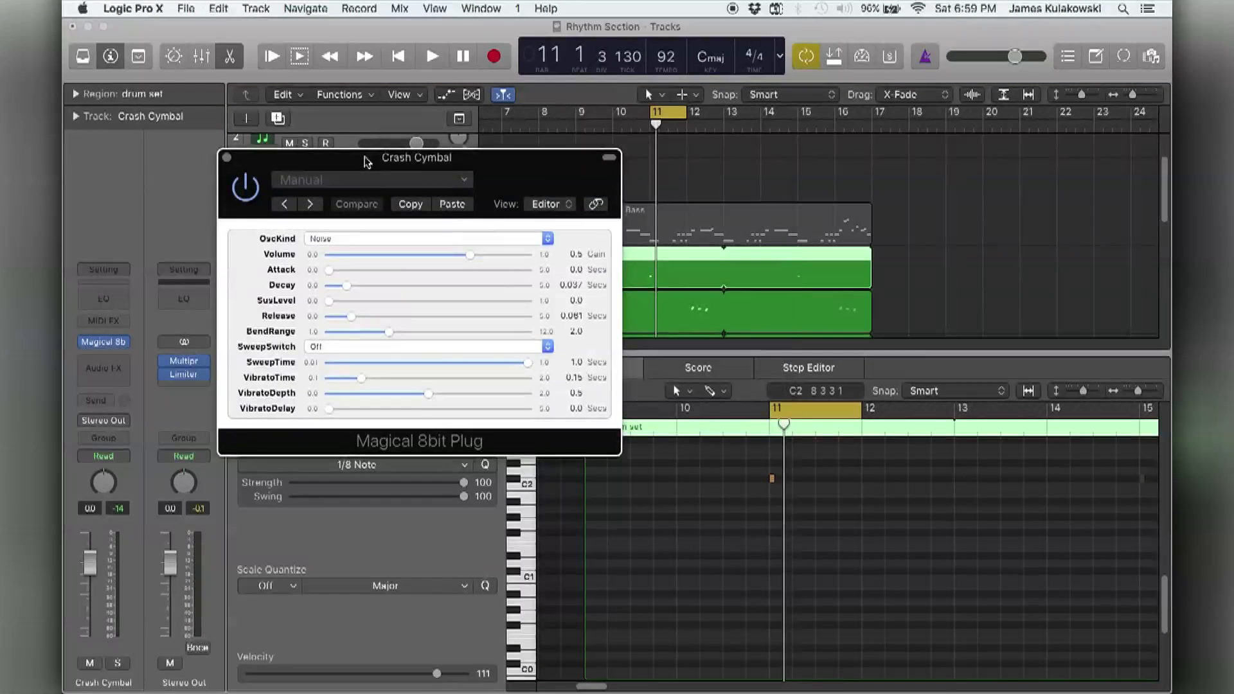
click(741, 497)
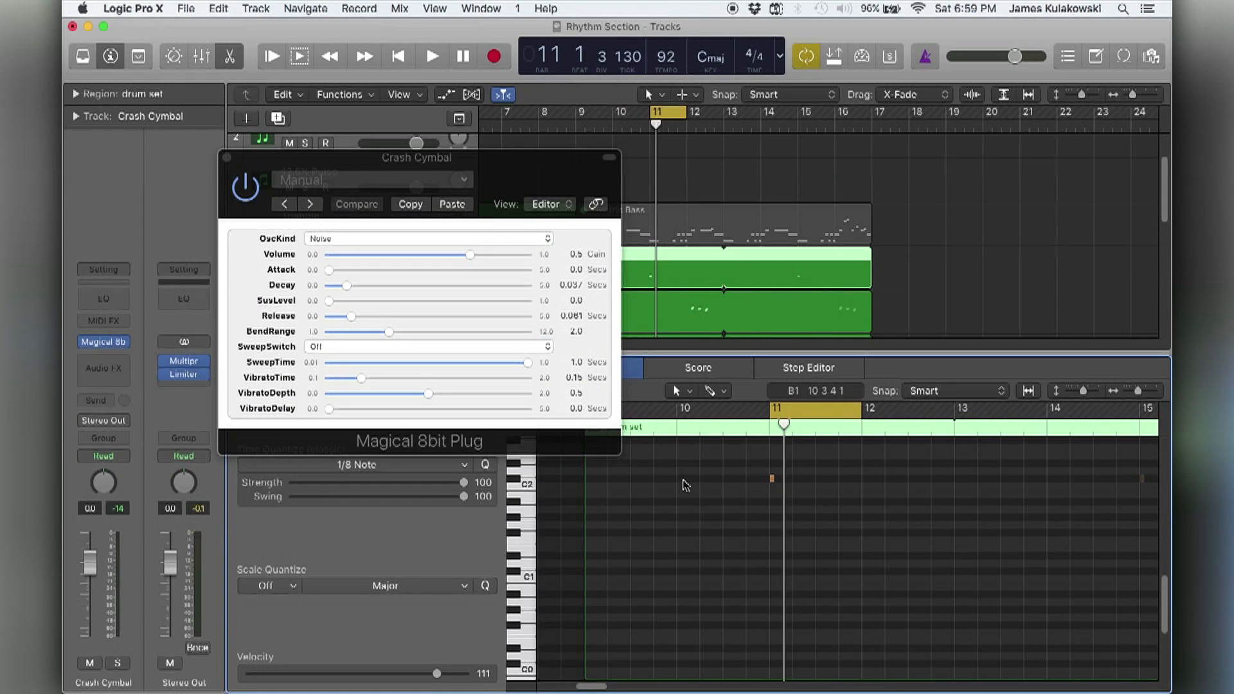
key(space)
drag(344, 290, 408, 283)
drag(360, 317, 435, 319)
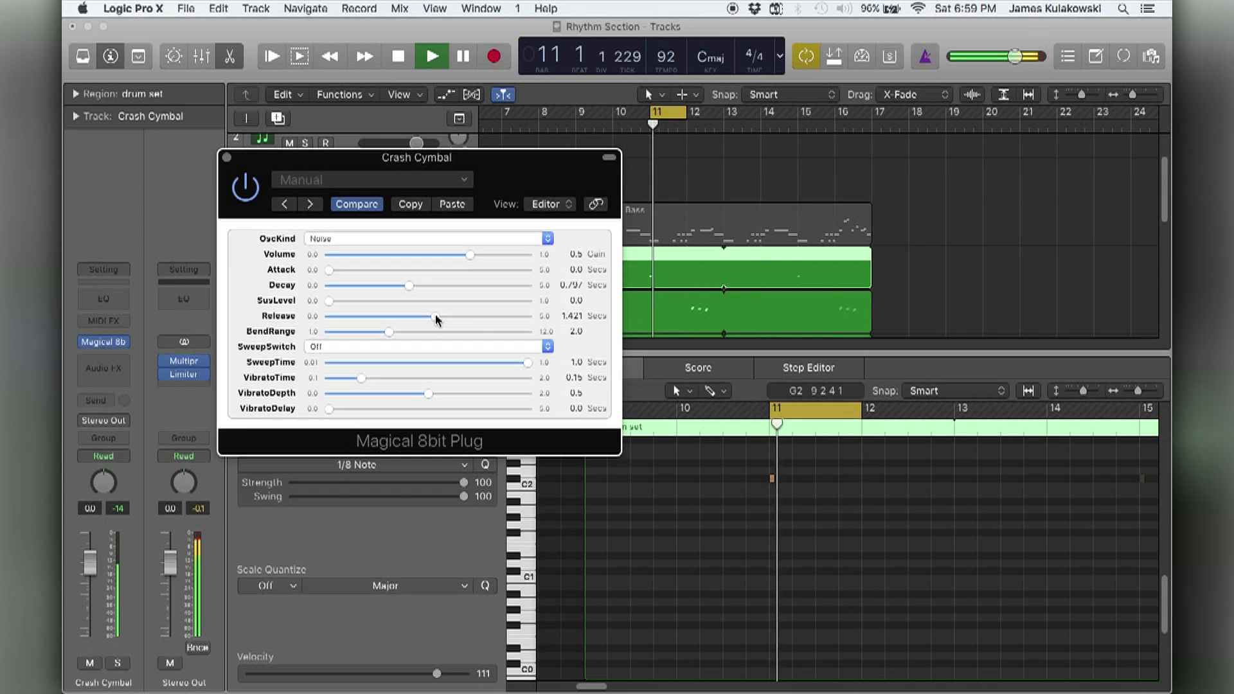
drag(435, 318, 440, 320)
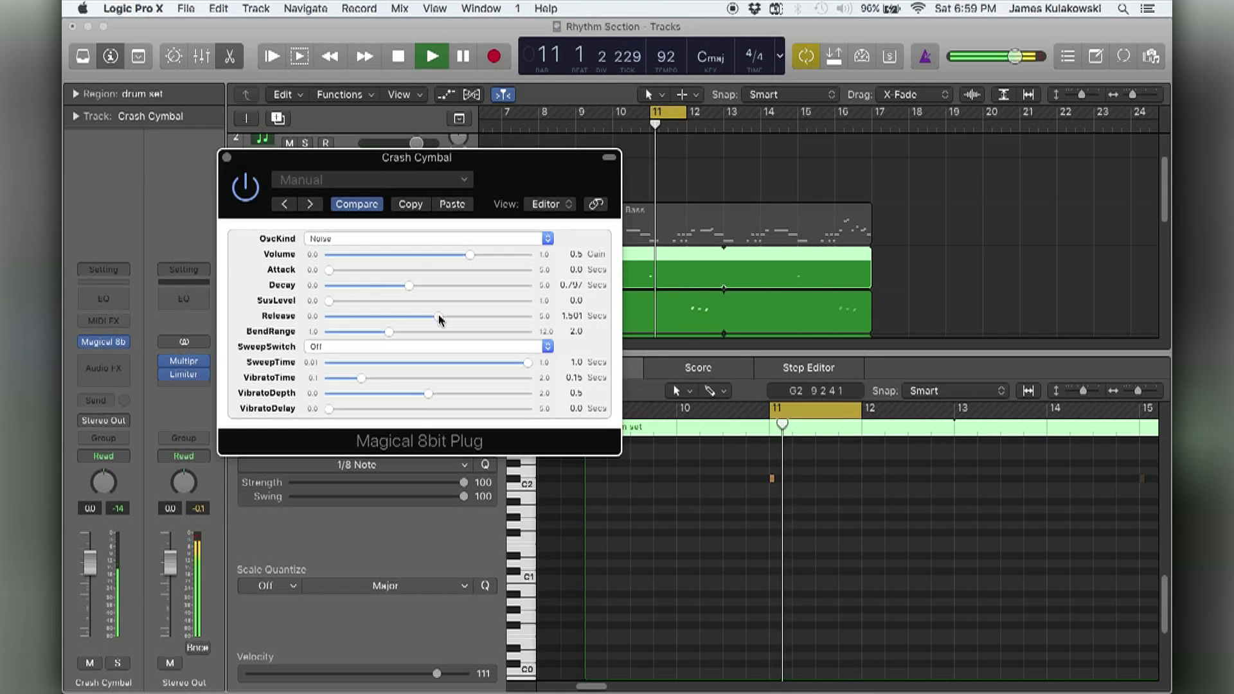
Raise the crash note to C#5 and set the plug-in's SweepSwitch to Negative.
click(719, 525)
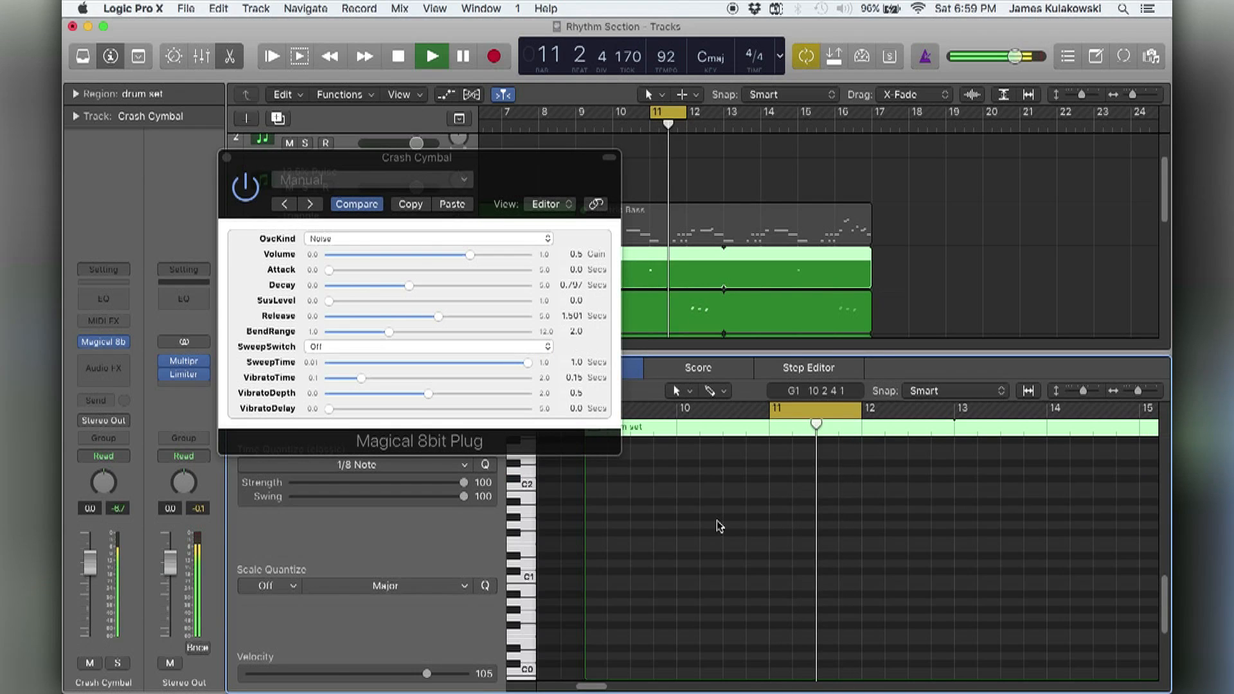
scroll(719, 524, up, 10)
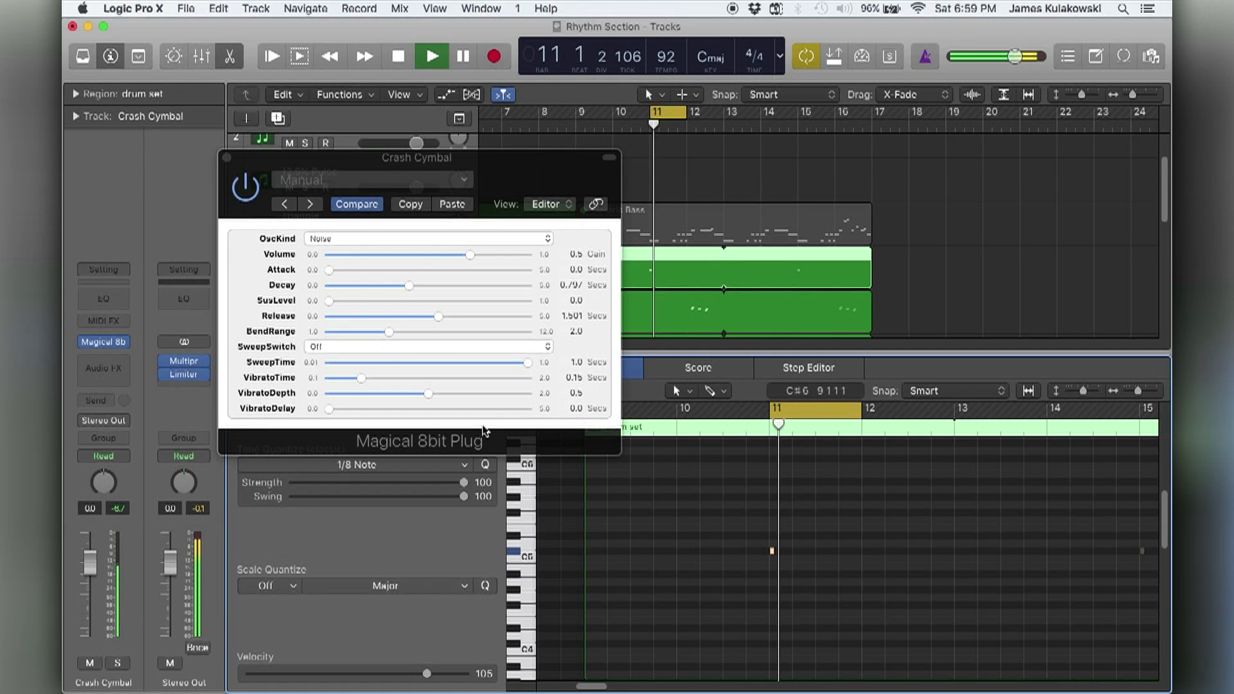
click(366, 346)
click(370, 358)
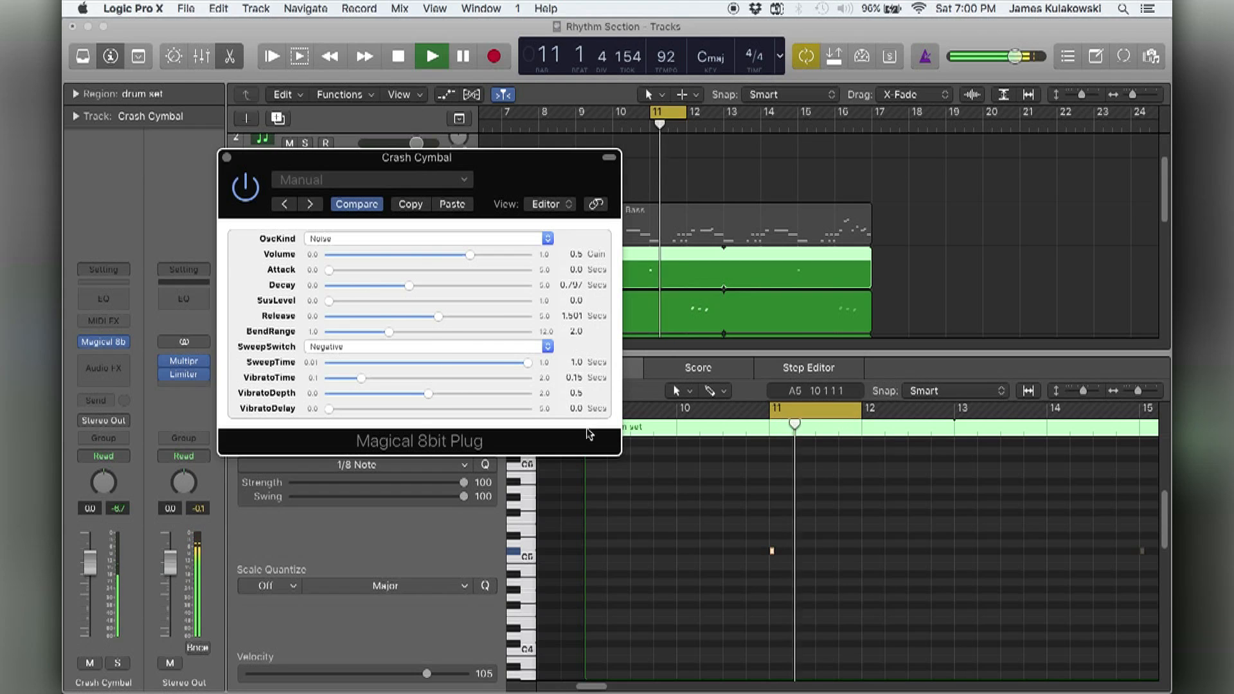
Try the crash note an octave lower at C#4 and return it to C#5.
click(704, 571)
scroll(704, 571, down, 8)
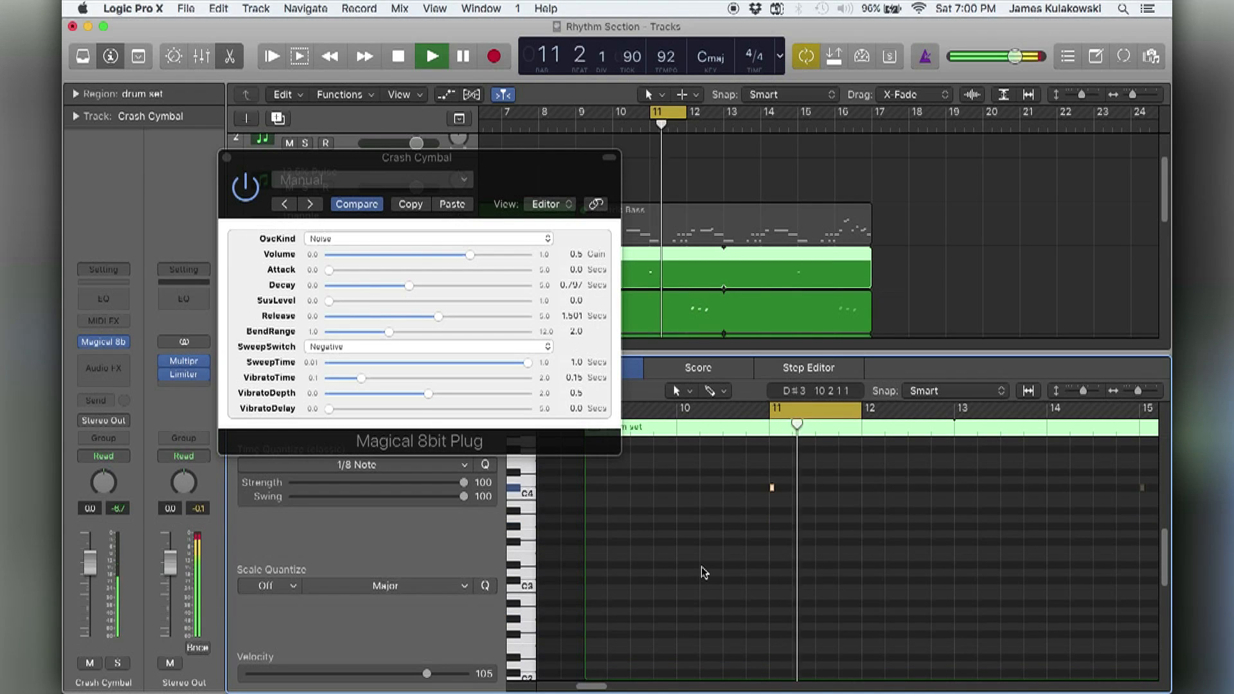
scroll(703, 572, up, 7)
Reduce the crash sound's SweepTime to about 0.556 secs, stop playback and close the plug-in window.
drag(528, 362, 479, 368)
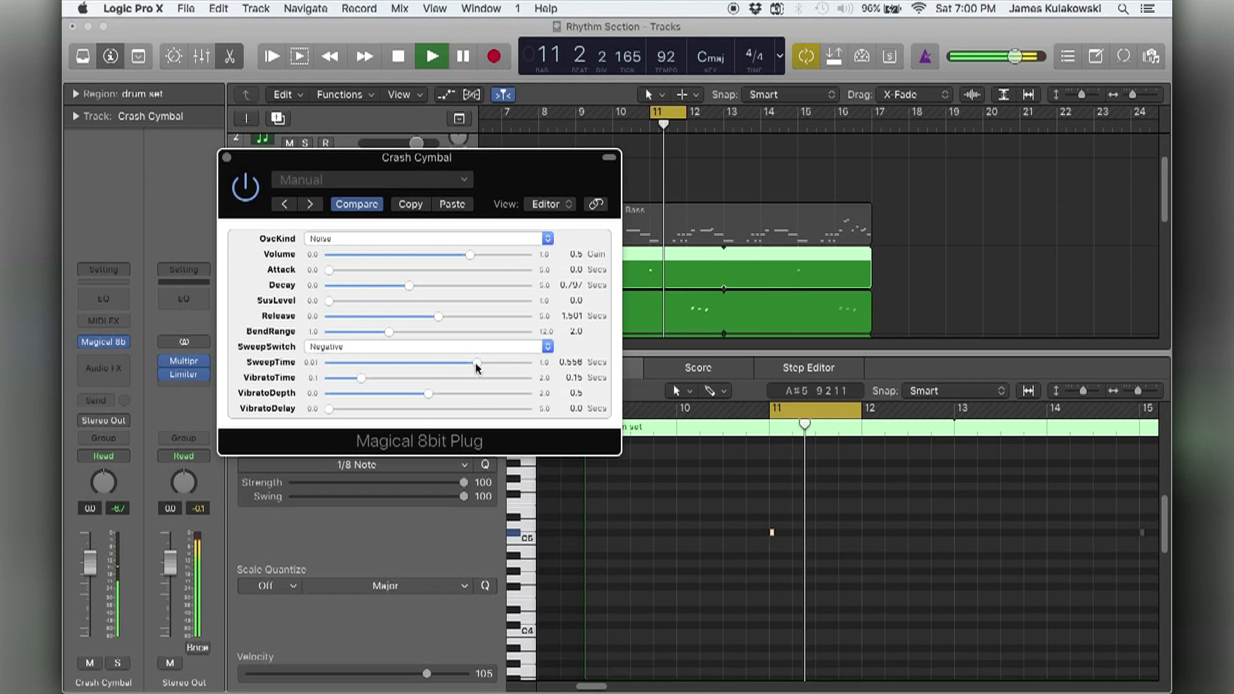
key(space)
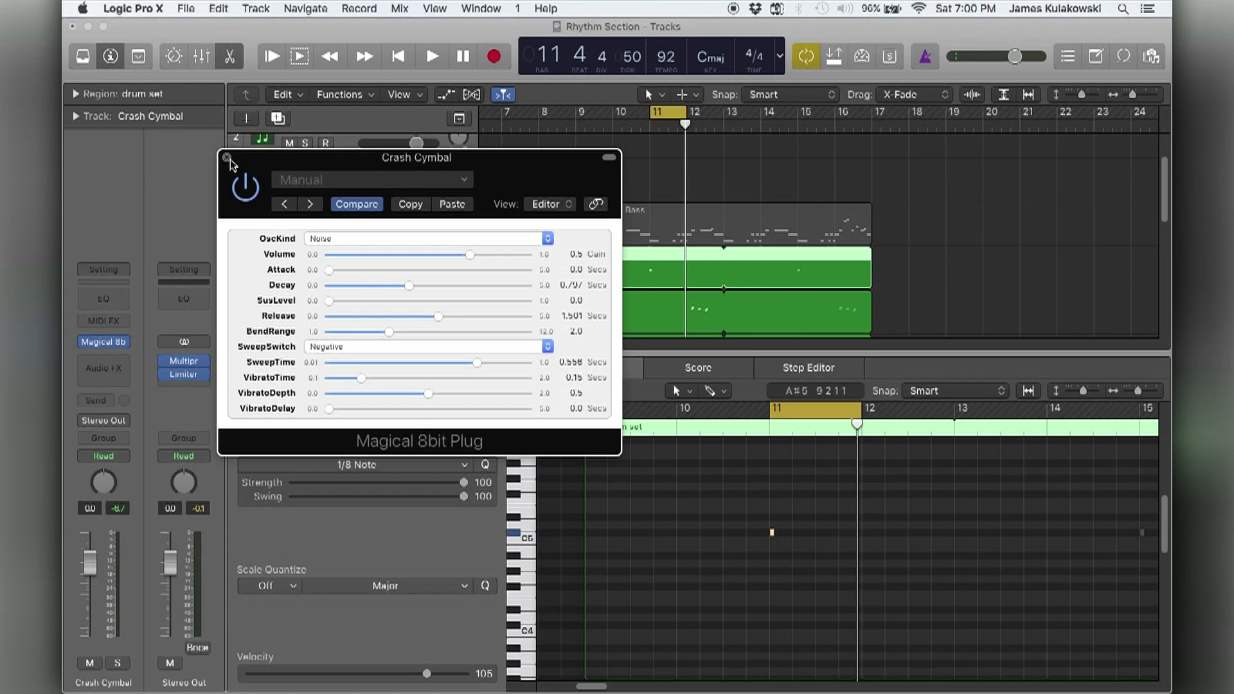
key(super+w)
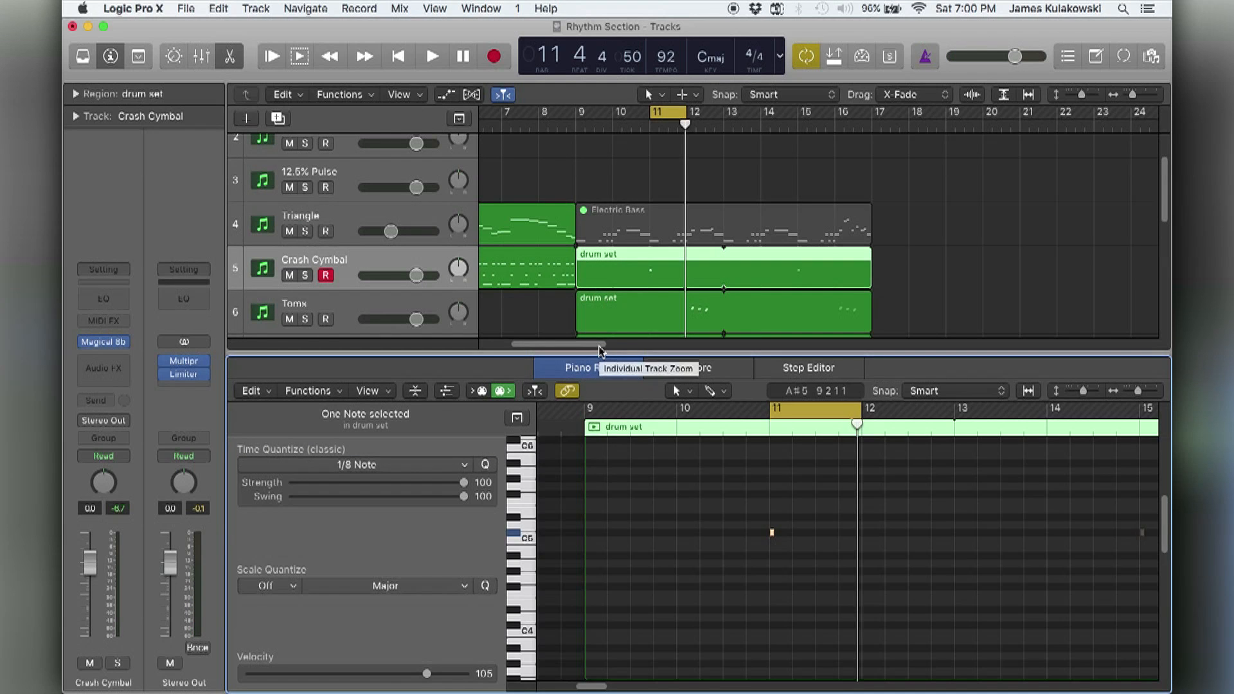
Close the Piano Roll, unmute the Electric Bass region on the Triangle track and set the cycle range to bars 9–16.
key(e)
click(1114, 391)
click(849, 218)
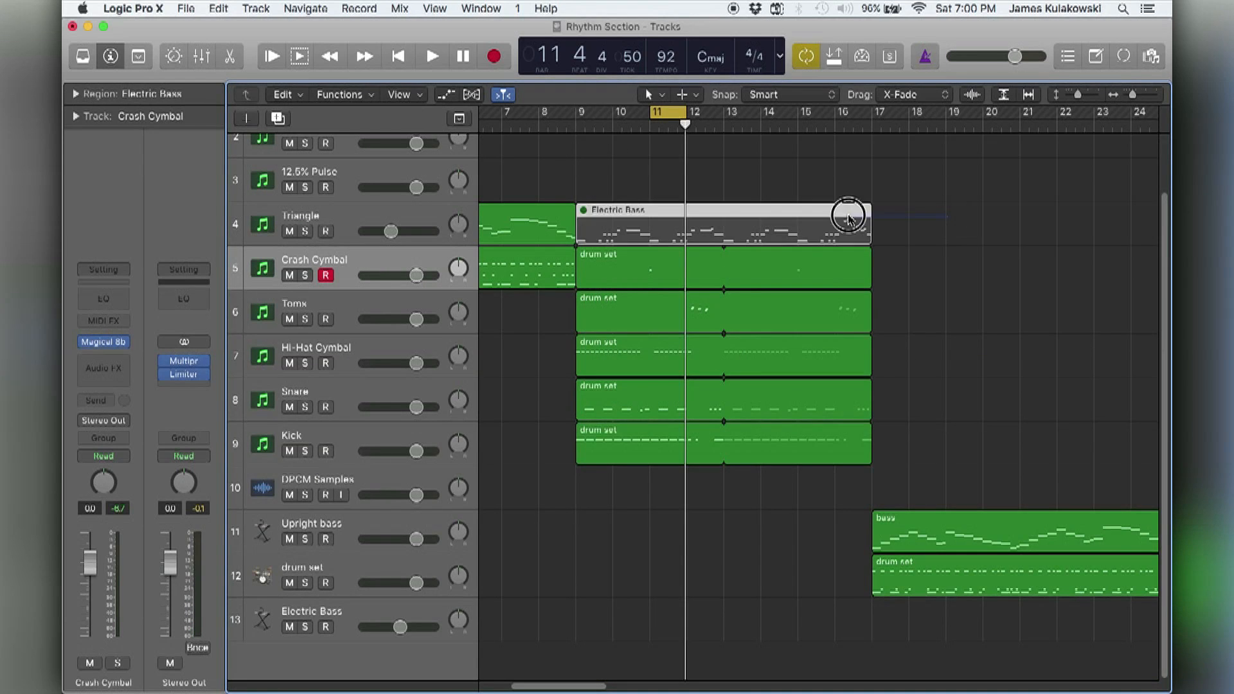
key(super+u)
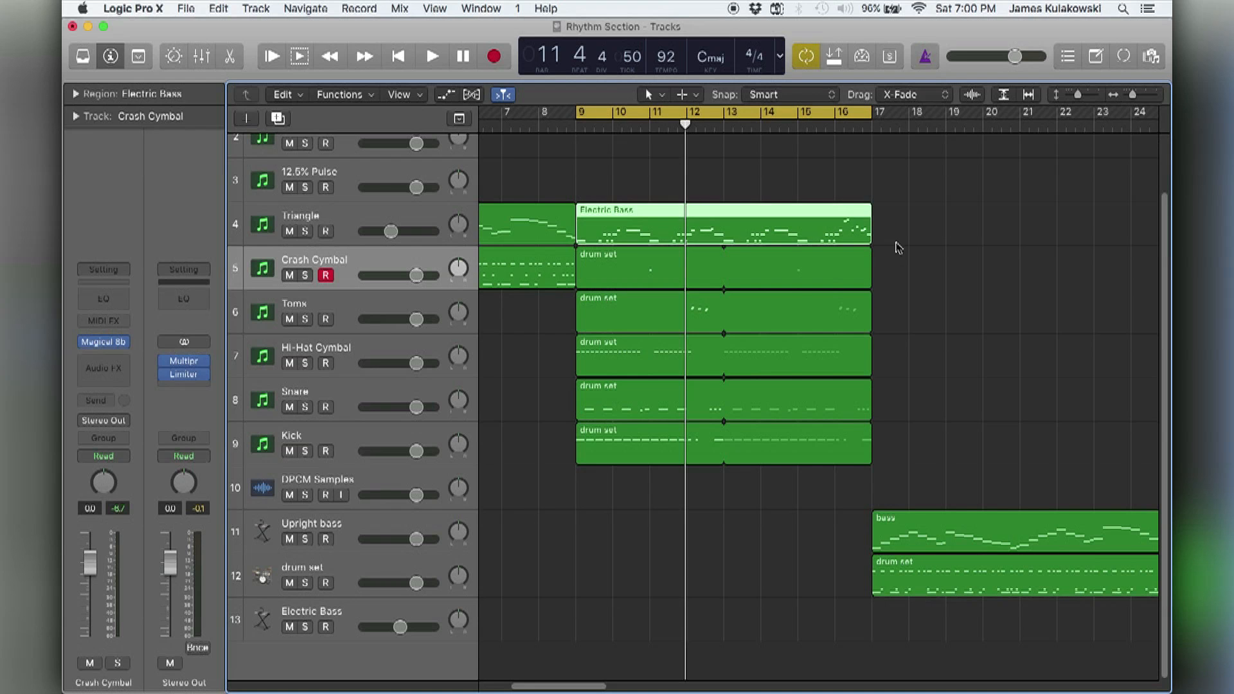
Play bars 9–16 and lower the Crash Cymbal track's volume to about -8.0 dB.
click(900, 251)
key(space)
key(z)
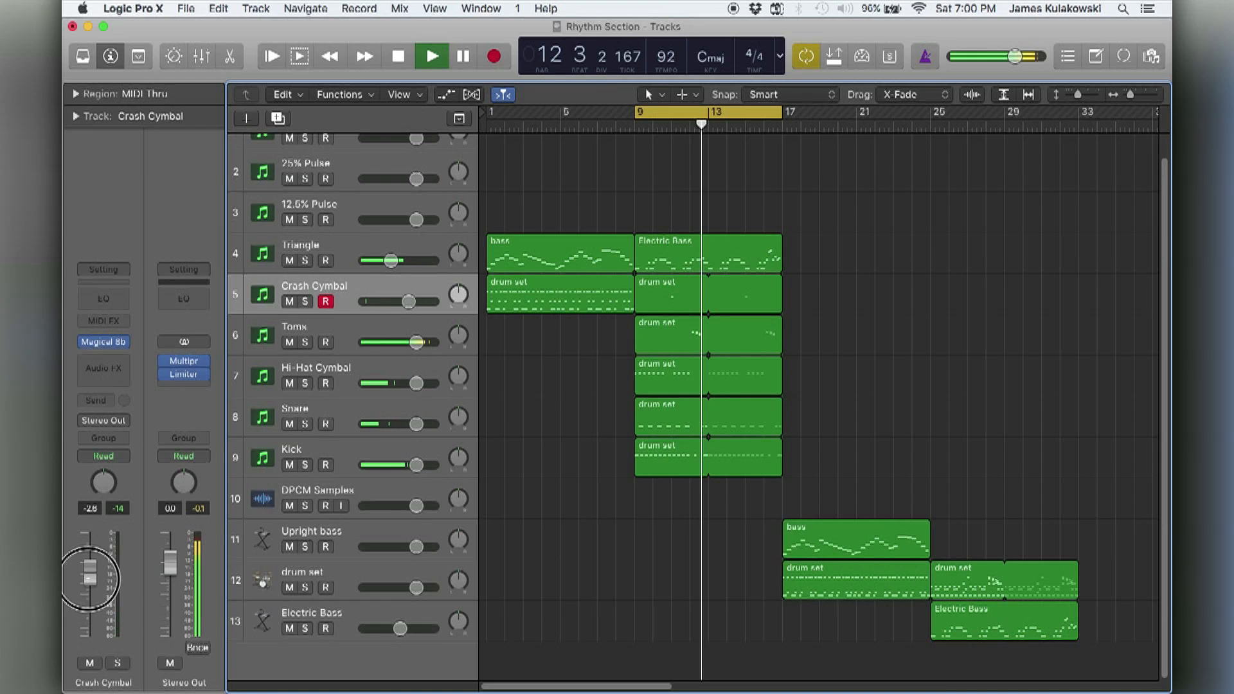
drag(90, 563, 90, 604)
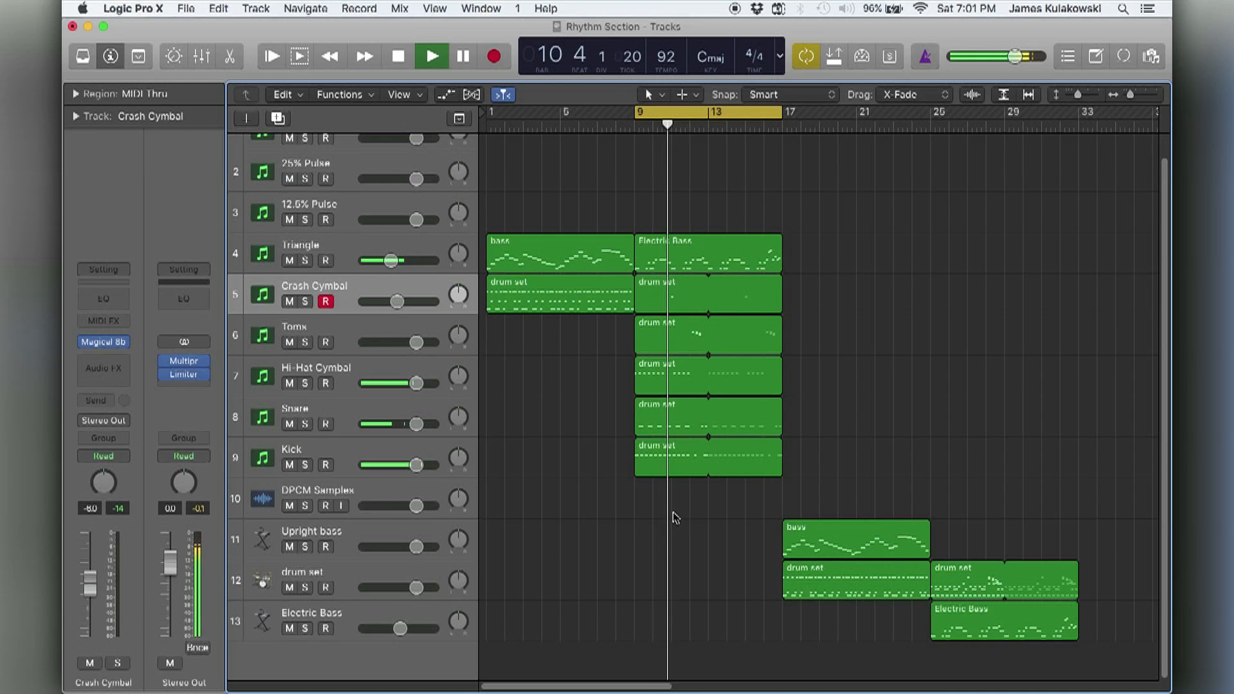
key(space)
Loop and play the original drum set and Electric Bass regions in bars 25–32 for comparison.
scroll(740, 512, right, 4)
click(874, 486)
drag(875, 485, 891, 621)
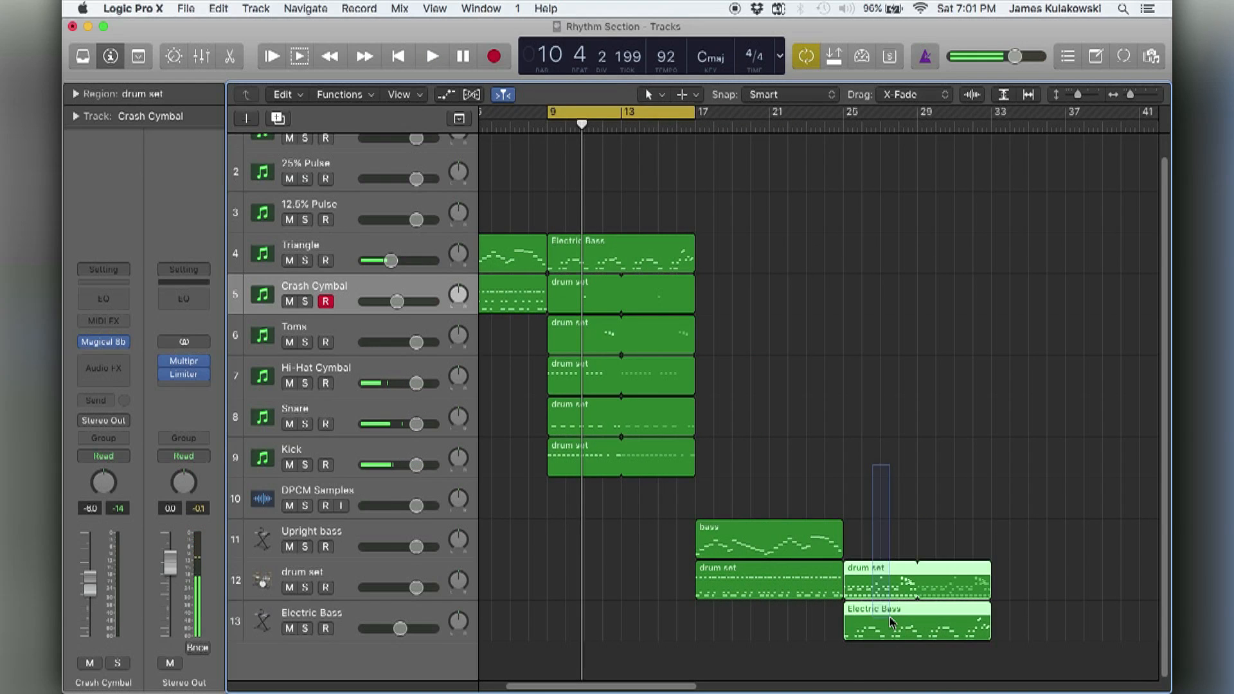
key(u)
key(space)
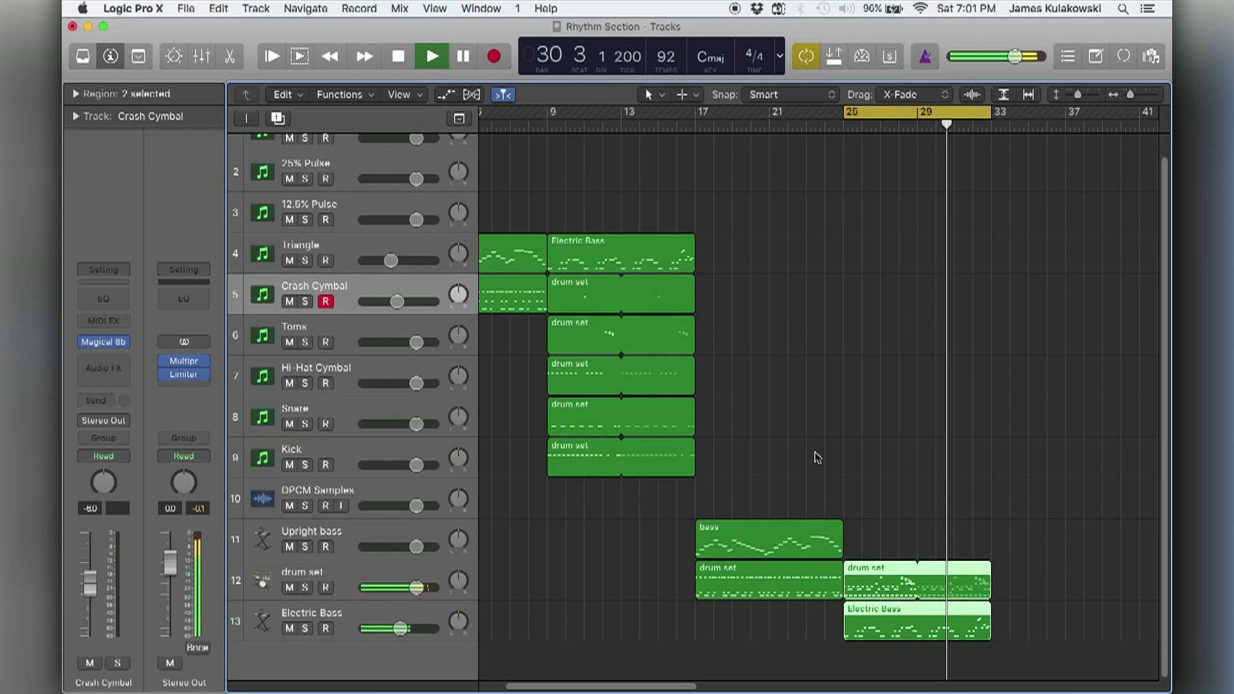
Loop and play the six chiptune bass and drum regions in bars 9–16.
drag(718, 232, 564, 443)
key(super+u)
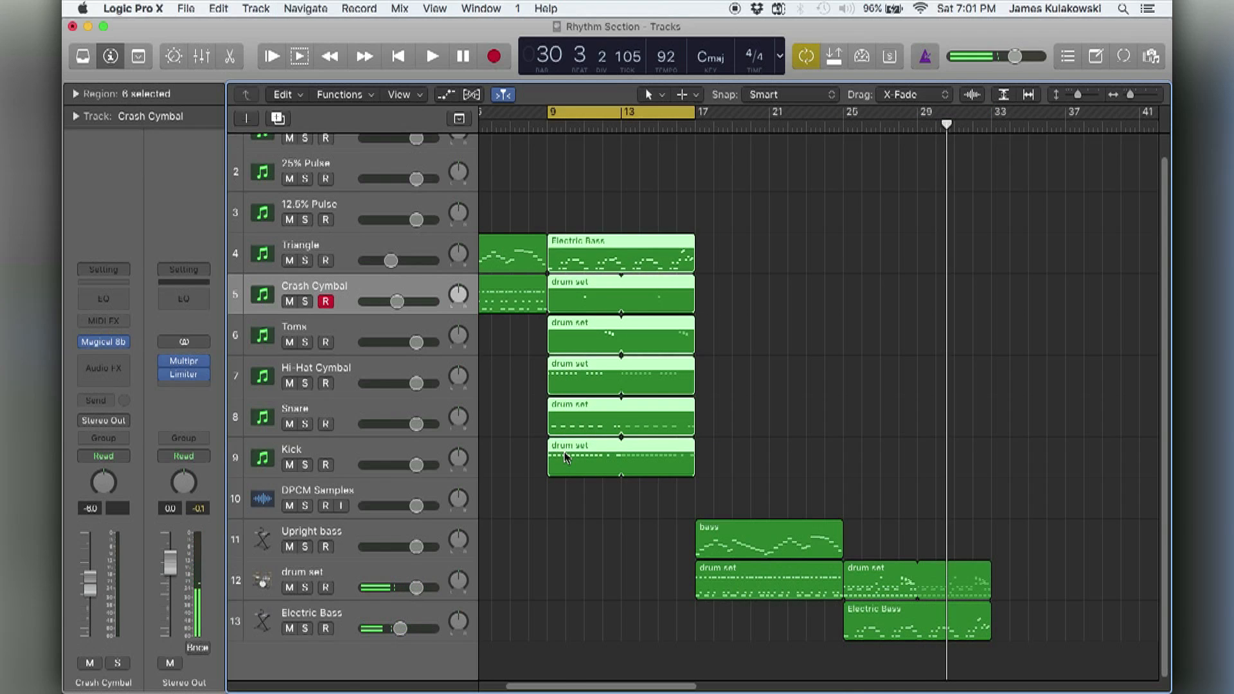
key(space)
click(908, 353)
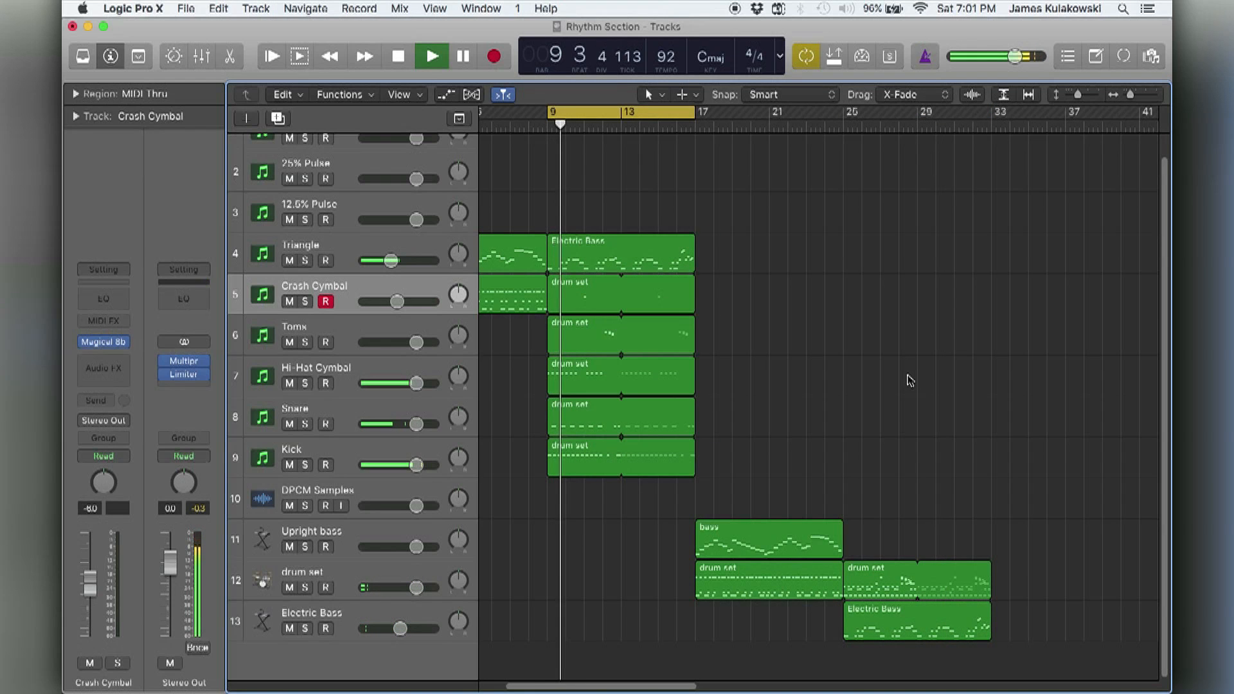